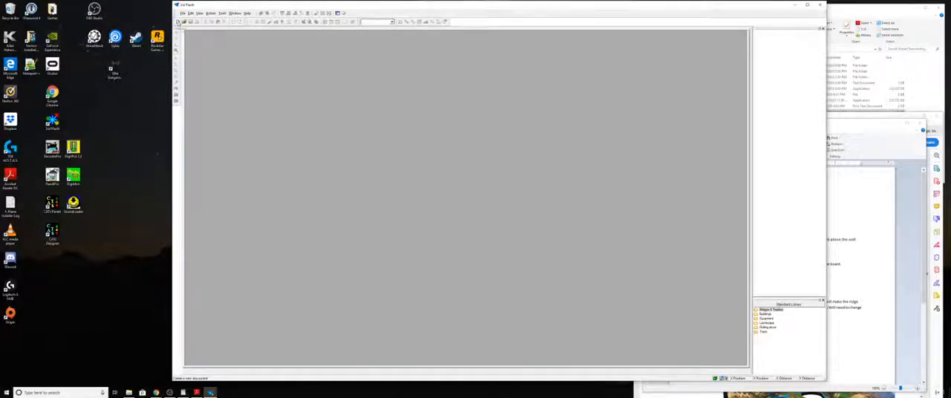
- Create a new plan document and enlarge its window to fill the workspace
left_click(179, 23)
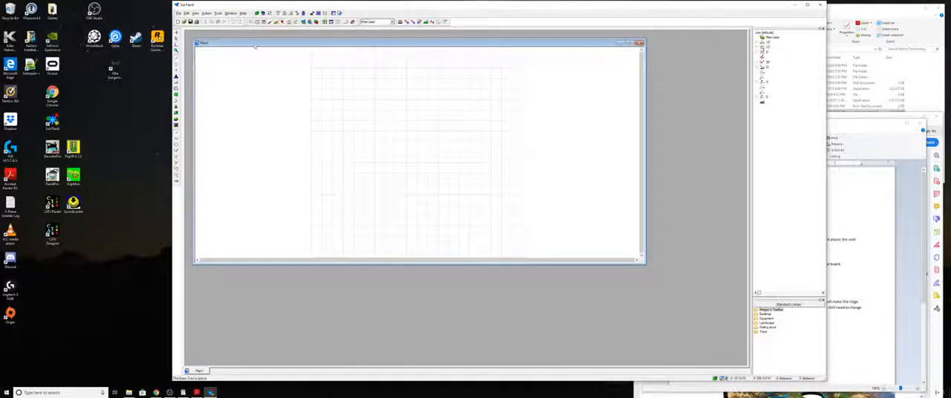
left_click_drag(253, 44, 247, 36)
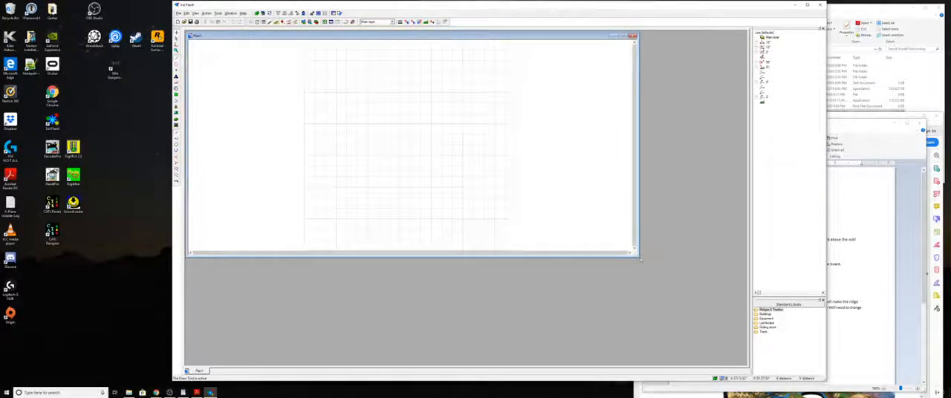
mouse_move(638, 256)
left_mouse_down()
mouse_move(734, 337)
mouse_move(745, 364)
left_mouse_up()
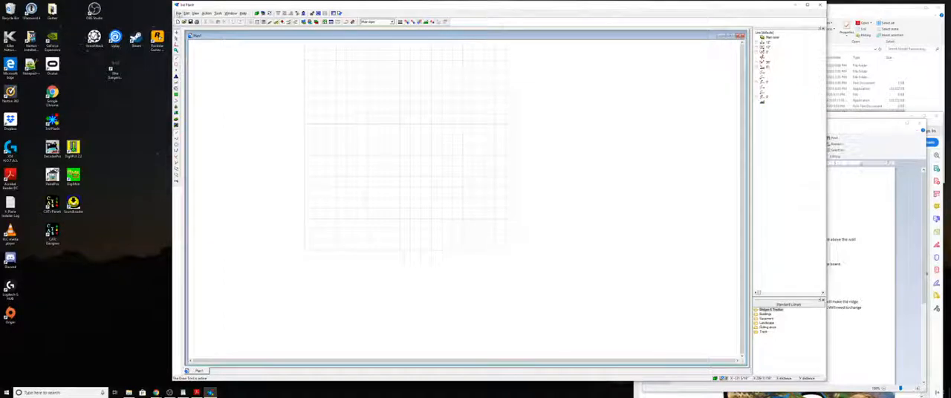
- Set the drawing width to 480 inches in the units settings and change the drawing height as well
left_click(180, 13)
left_click(188, 94)
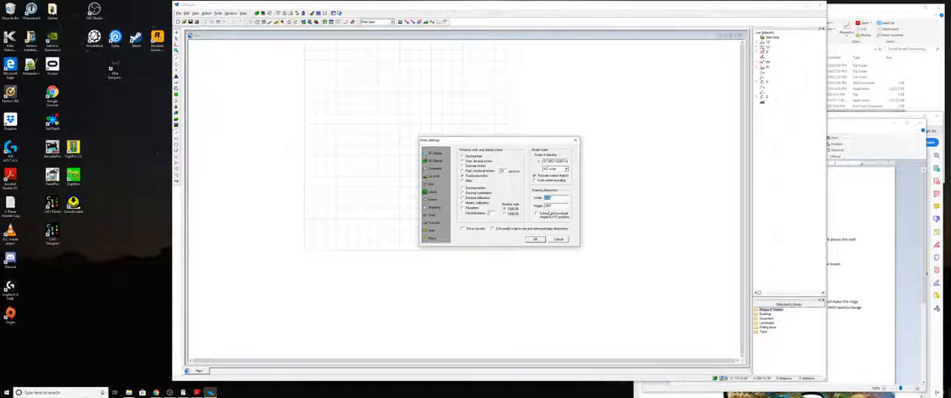
type("980")
key("Tab")
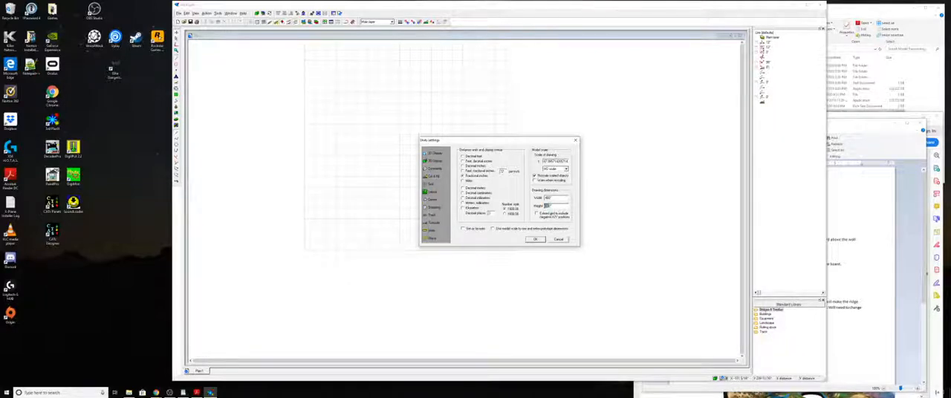
type("4")
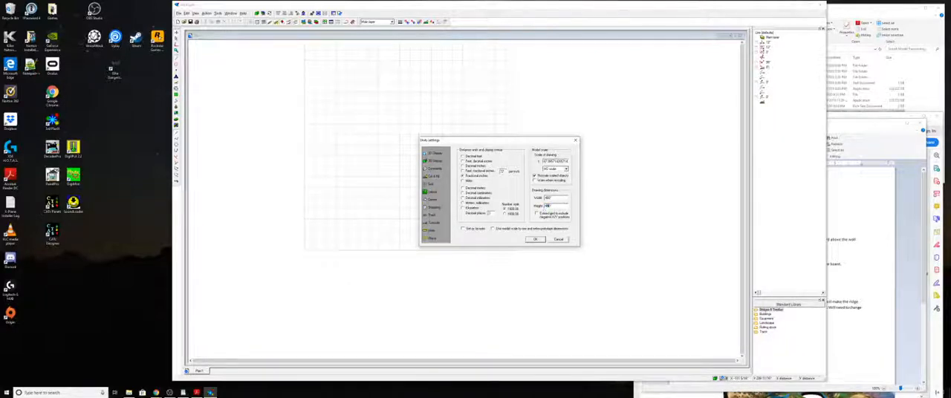
left_click(536, 238)
left_click(536, 239)
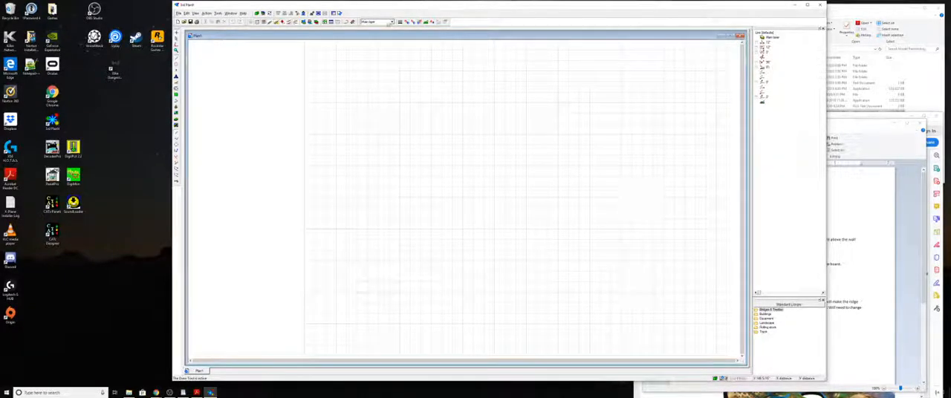
- Rename the main layer as Foundation in the layer properties
left_click(392, 23)
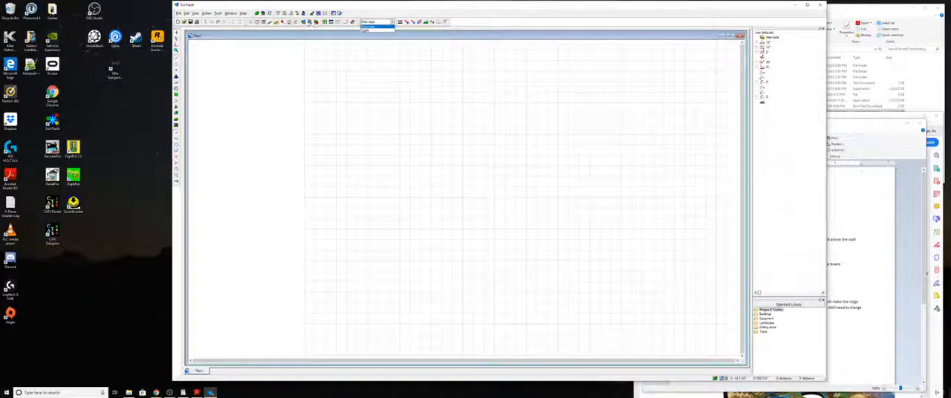
left_click(304, 24)
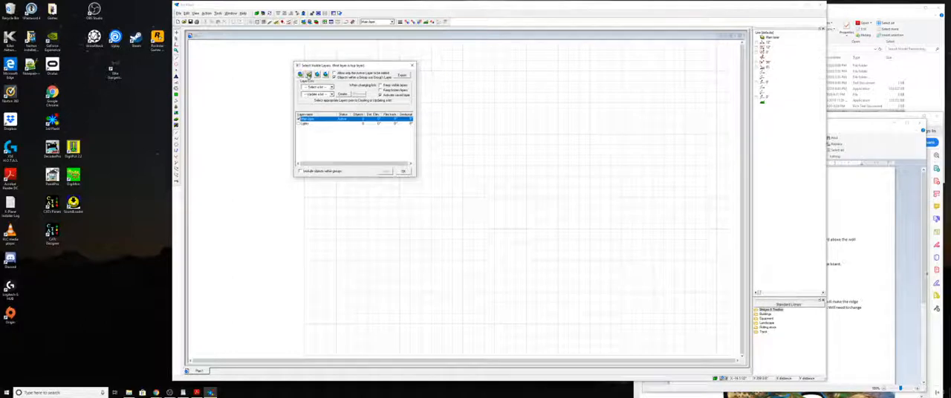
left_click(308, 75)
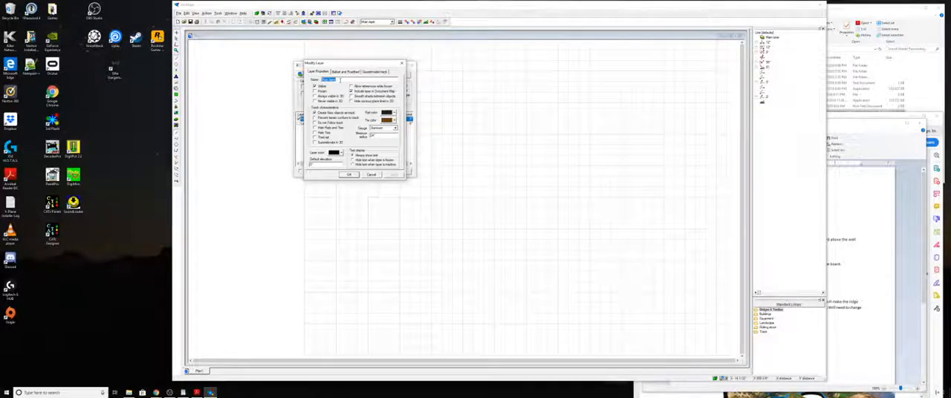
type("1radat")
key("BackSpace")
left_click(351, 175)
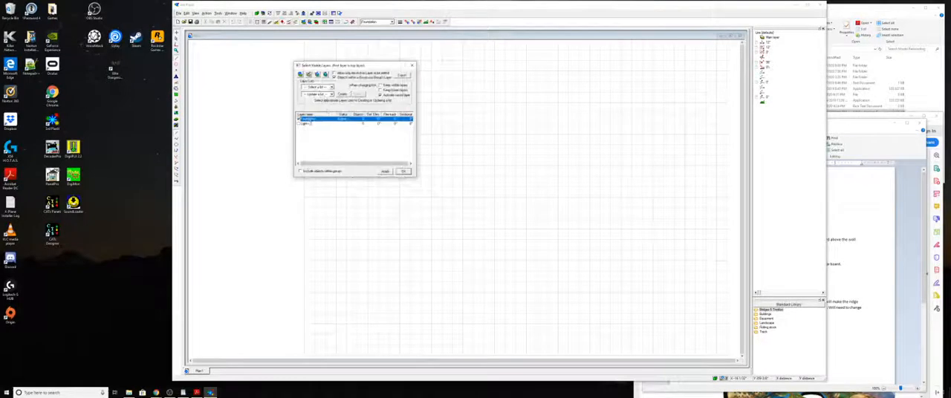
- Rename the second existing layer, below Foundation, as Floor
left_click(309, 124)
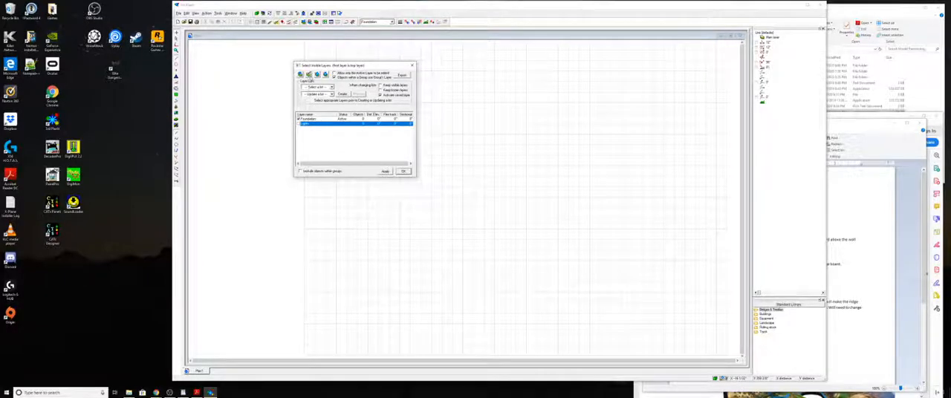
left_click(309, 76)
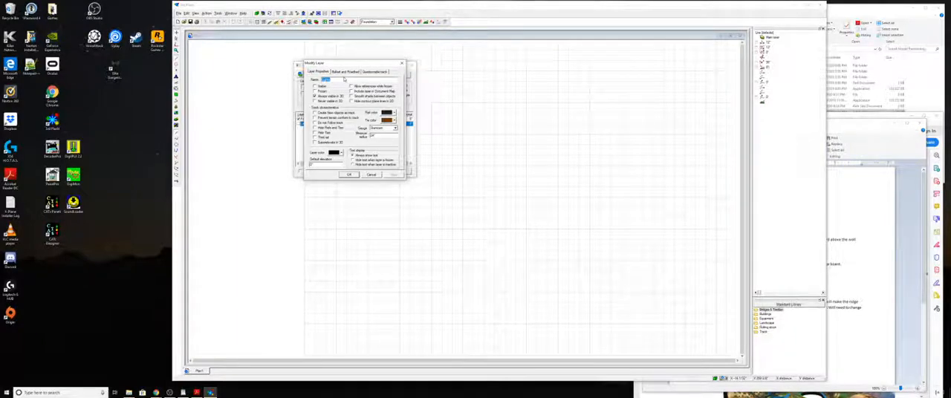
type("P")
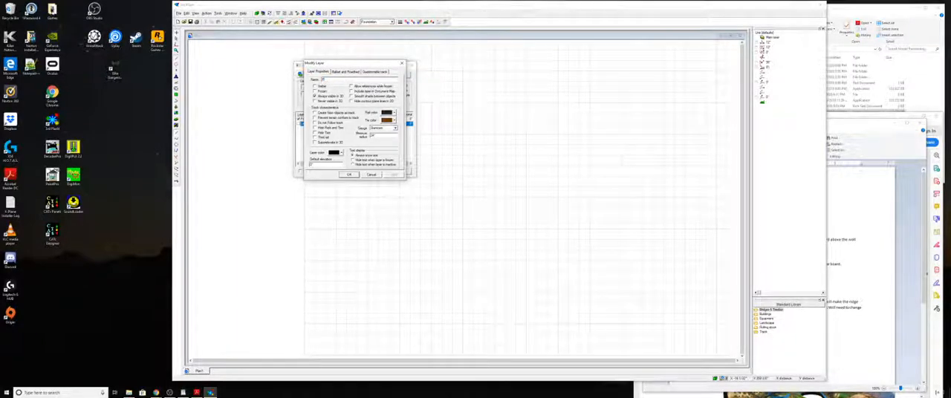
type("lan")
left_click(348, 175)
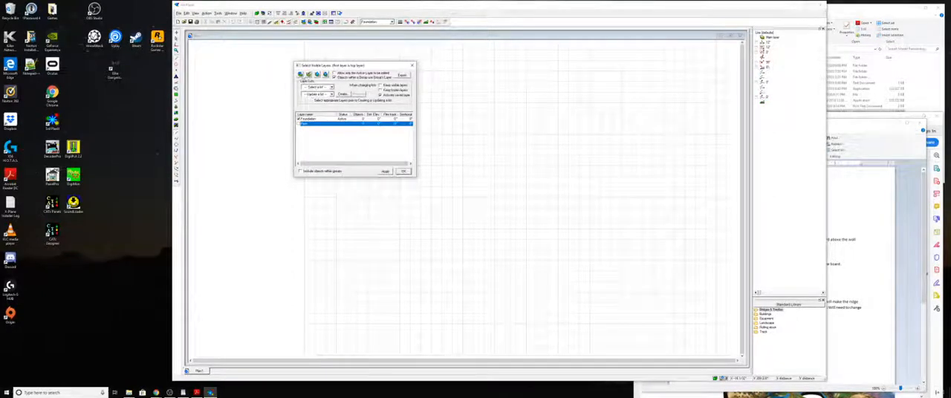
- Create a new layer named Walls
left_click(300, 75)
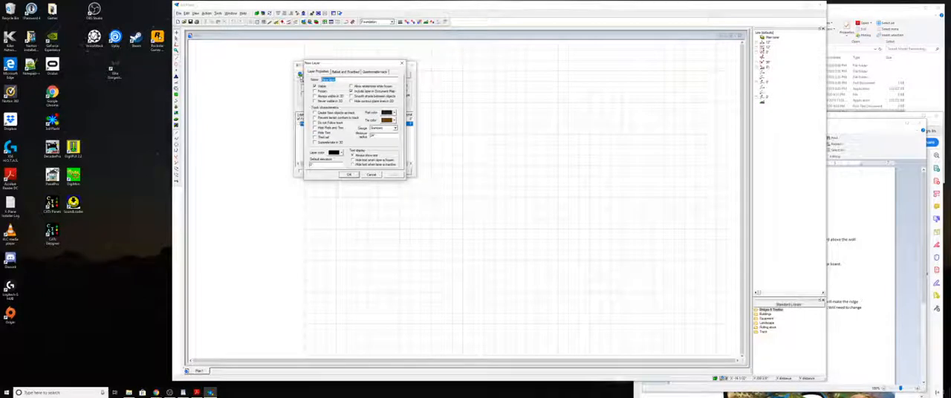
type("bed")
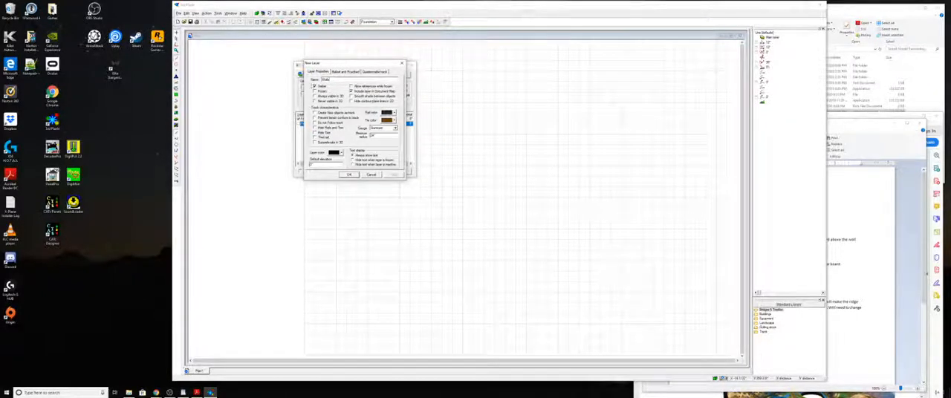
key("Return")
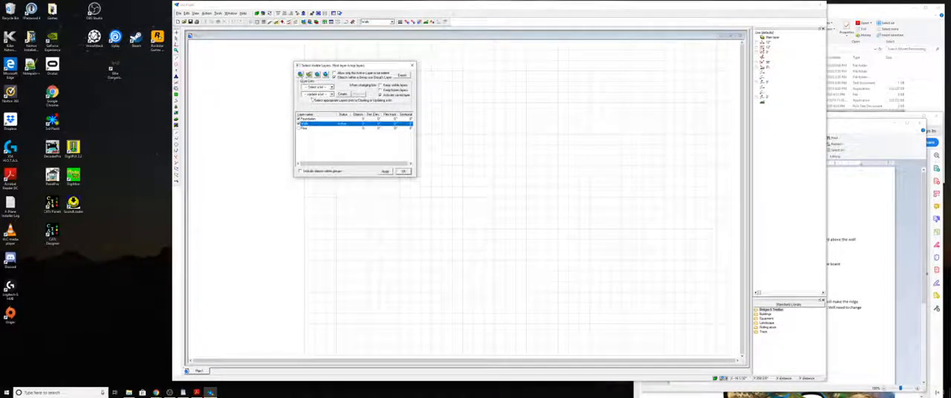
- Start another new layer and name it Roof
left_click(300, 74)
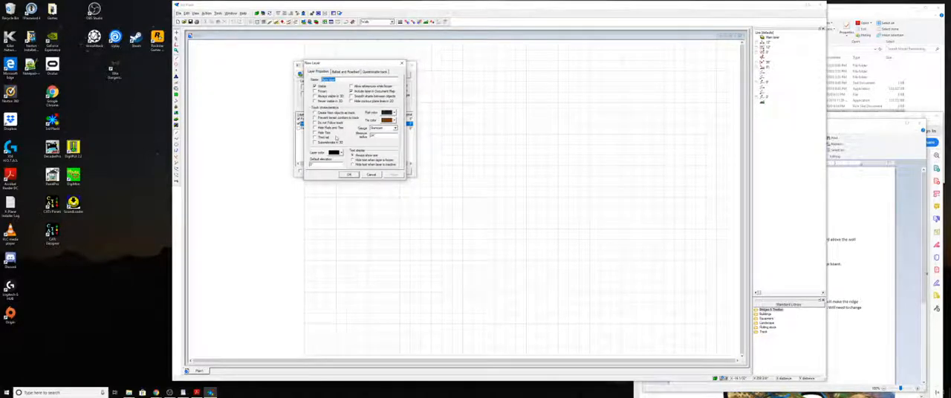
type("Roof")
- Try enabling a second layer of ballast and roadbed below the ballast for the new layer
left_click(346, 71)
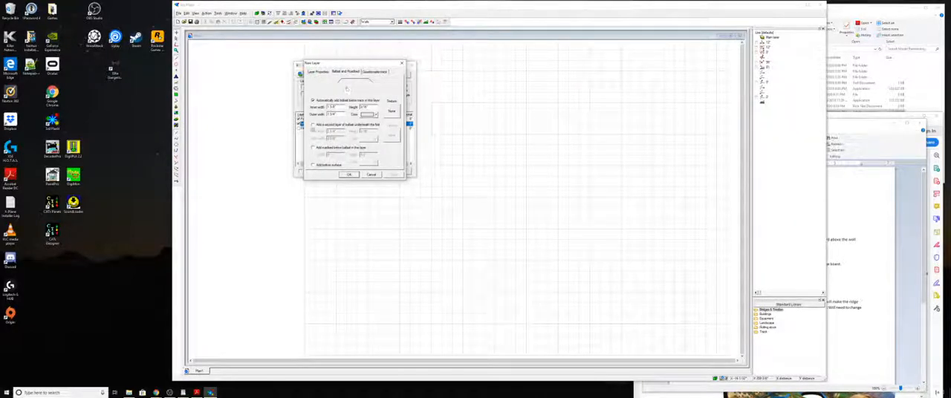
left_click(313, 124)
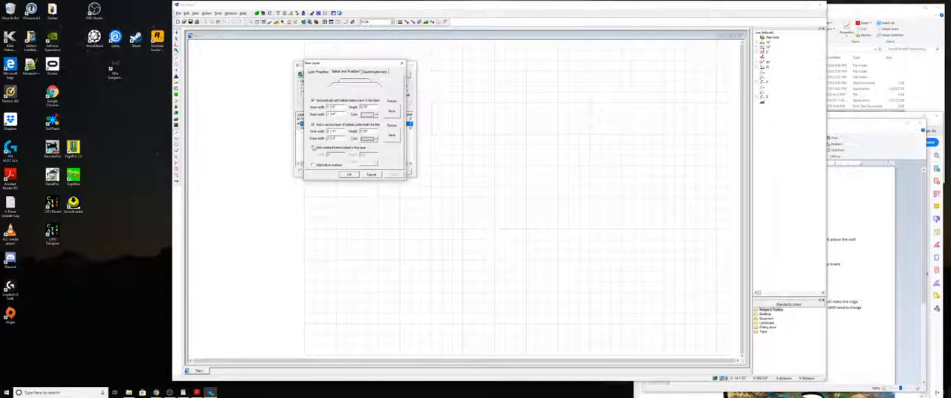
left_click(313, 147)
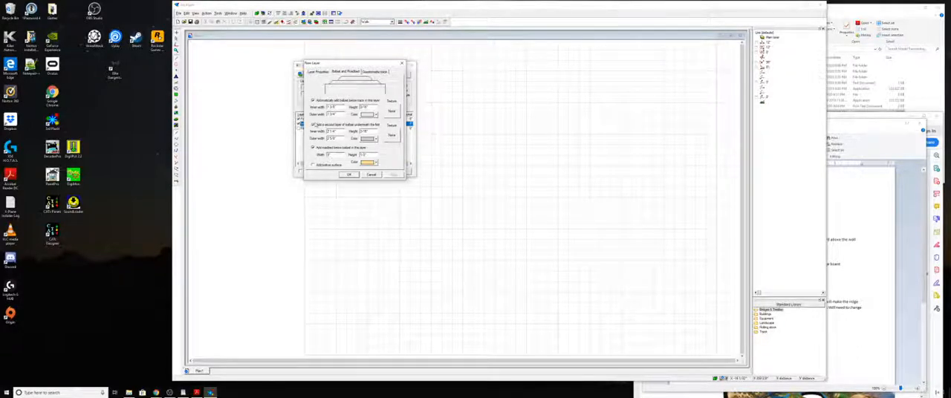
left_click(313, 126)
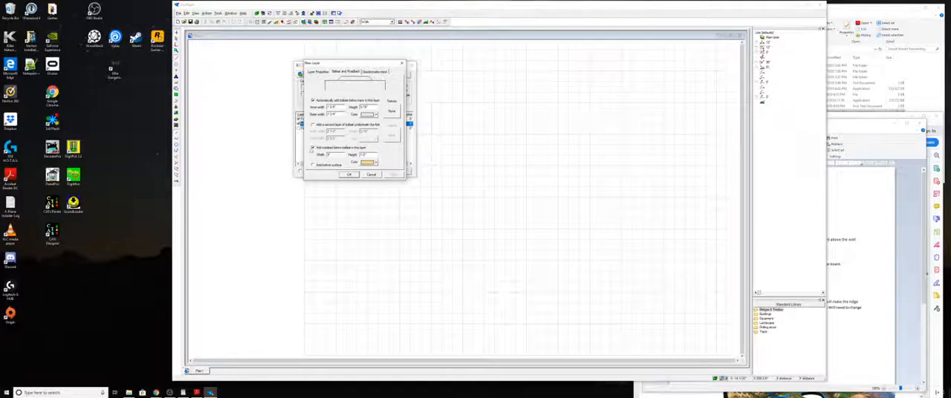
left_click(313, 147)
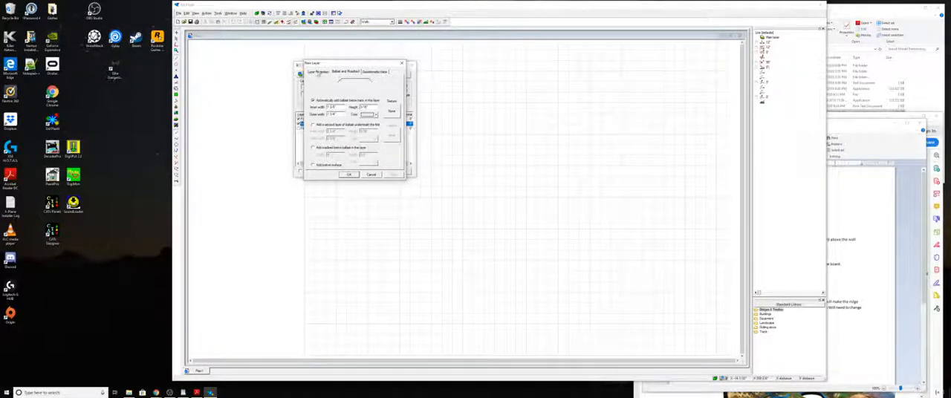
left_click(318, 72)
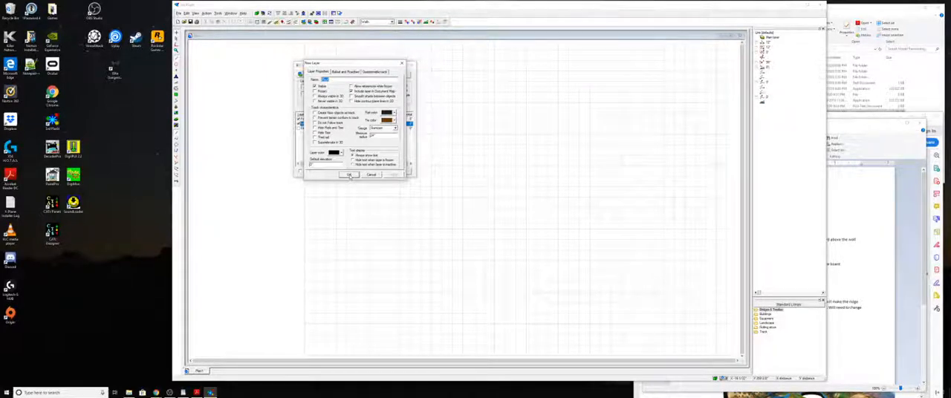
- Finish creating the Roof layer and hide the Walls layer
left_click(349, 176)
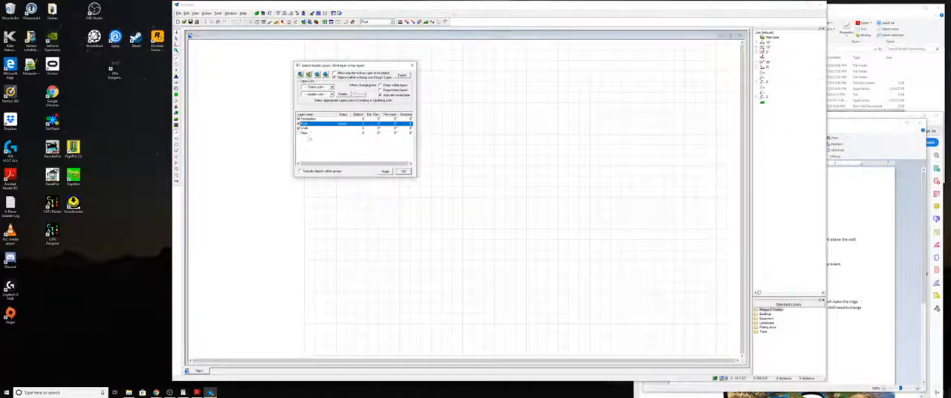
left_click(301, 128)
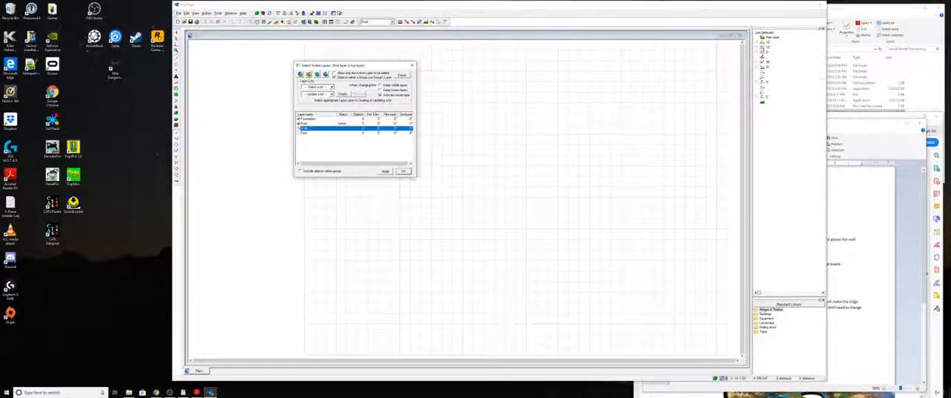
left_click(299, 123)
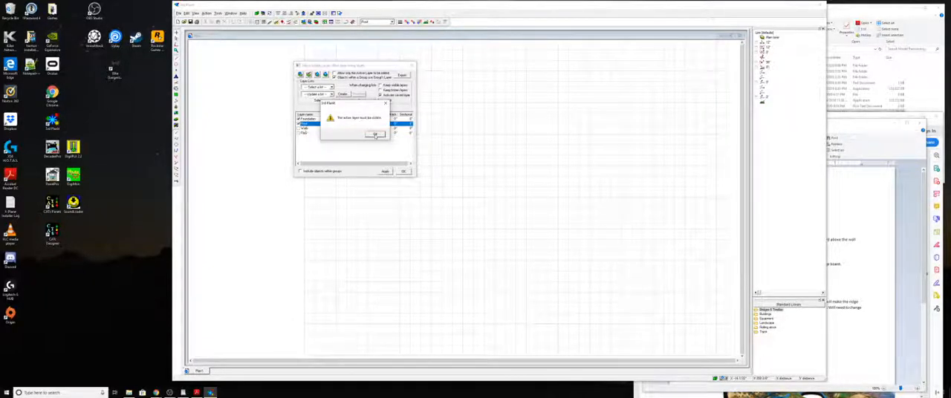
left_click(376, 135)
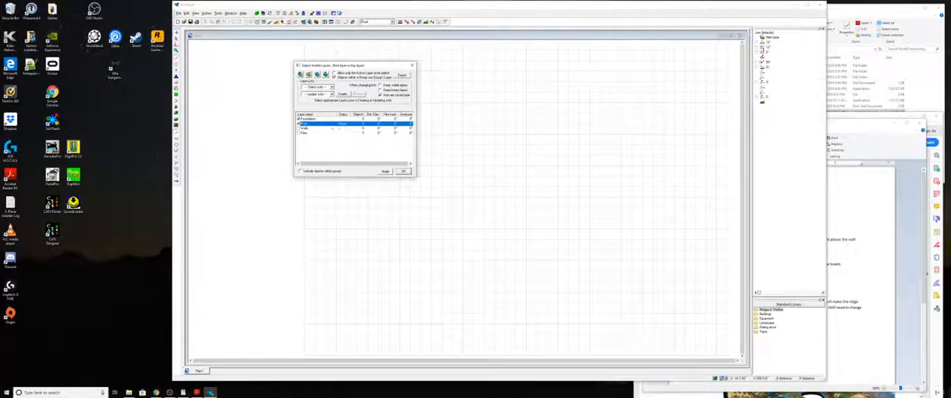
left_click(403, 171)
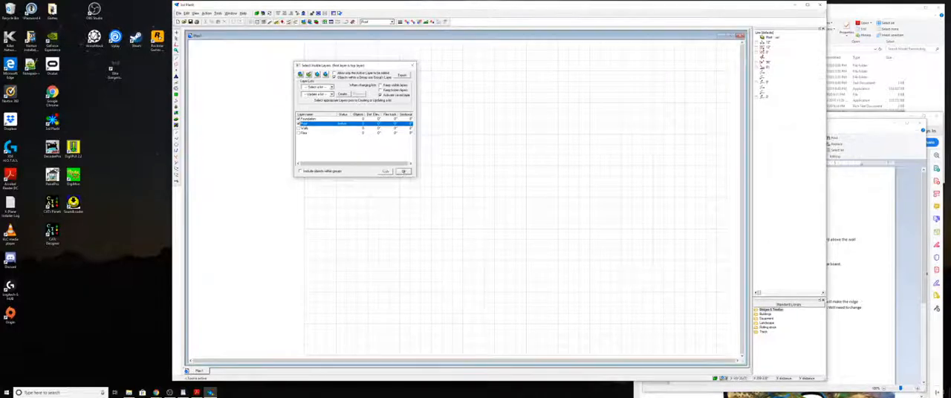
- Make Foundation the active layer and hide the Roof layer
left_click(375, 22)
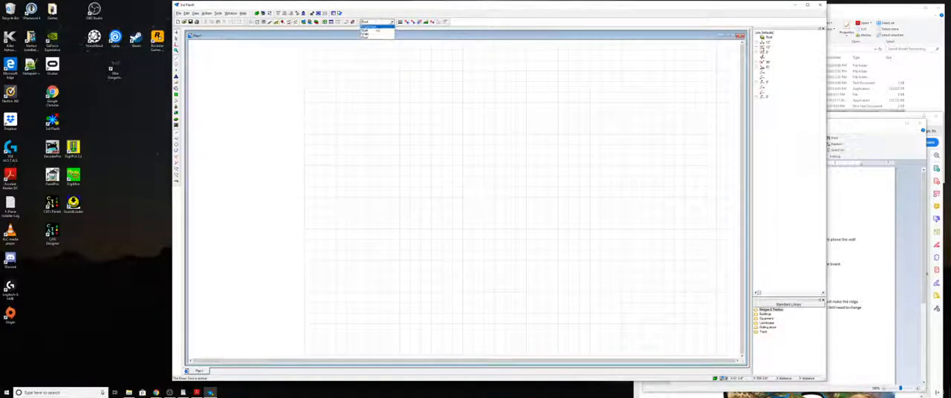
left_click(372, 28)
left_click(303, 22)
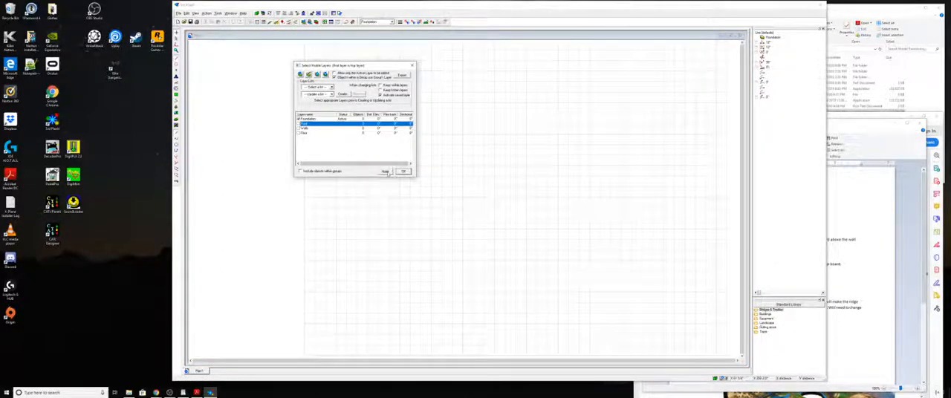
left_click(403, 171)
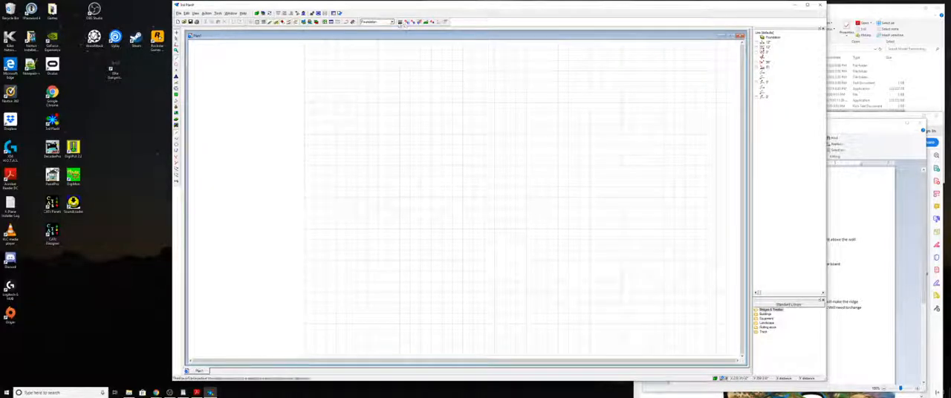
- Examine the available line styles for drawing the foundation lines
left_click(400, 21)
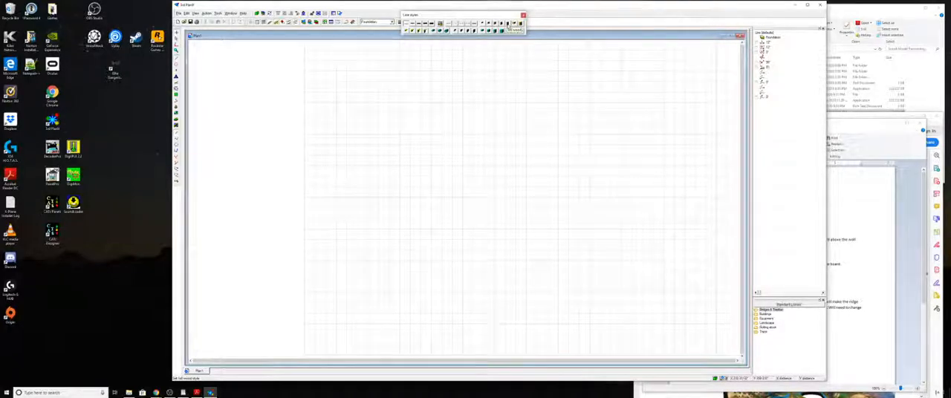
left_click(523, 15)
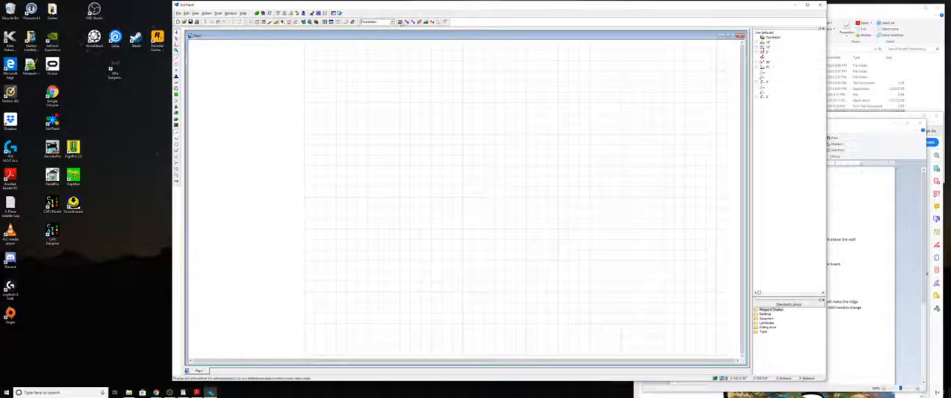
left_click(400, 22)
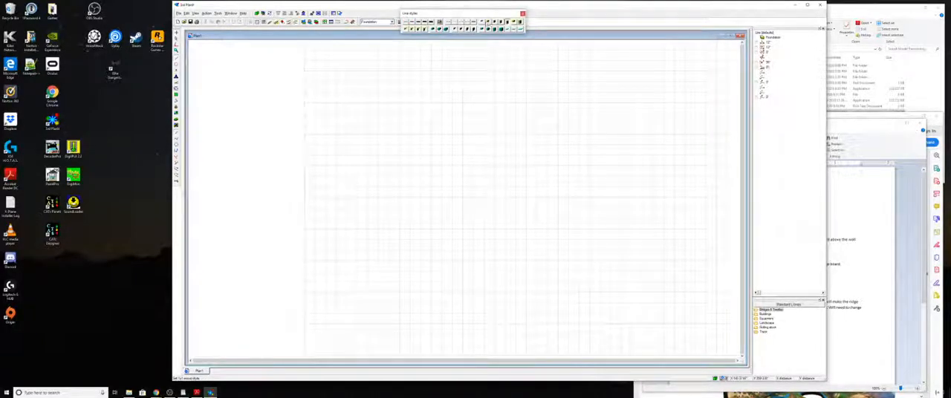
left_click(522, 13)
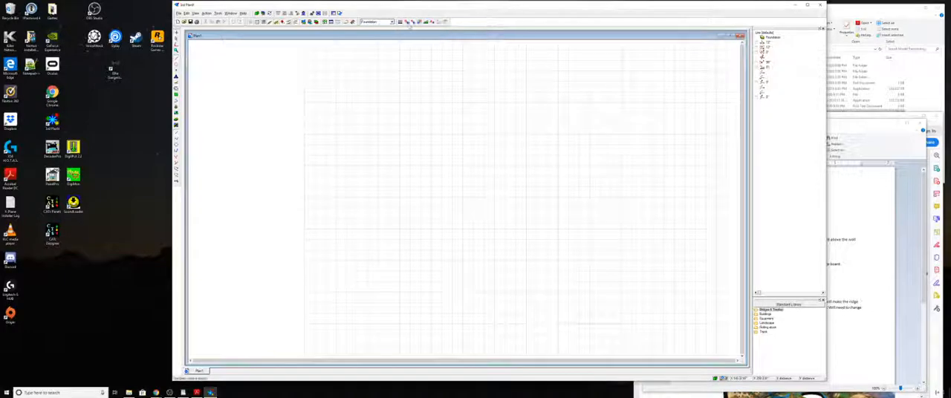
left_click(401, 21)
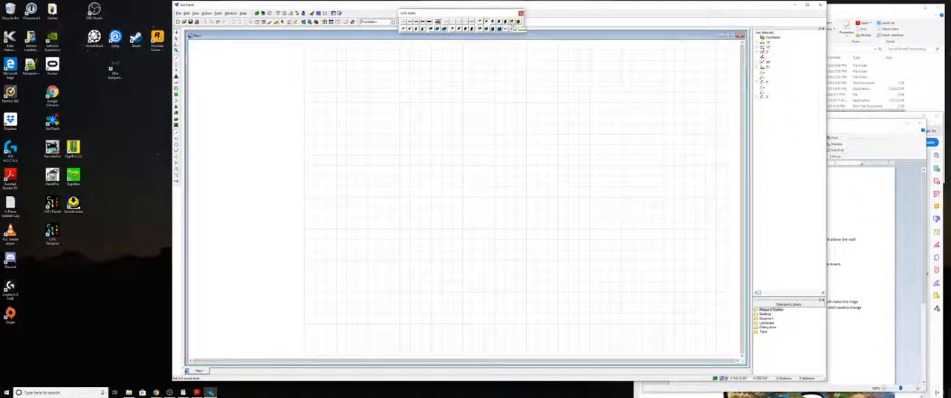
left_click(521, 13)
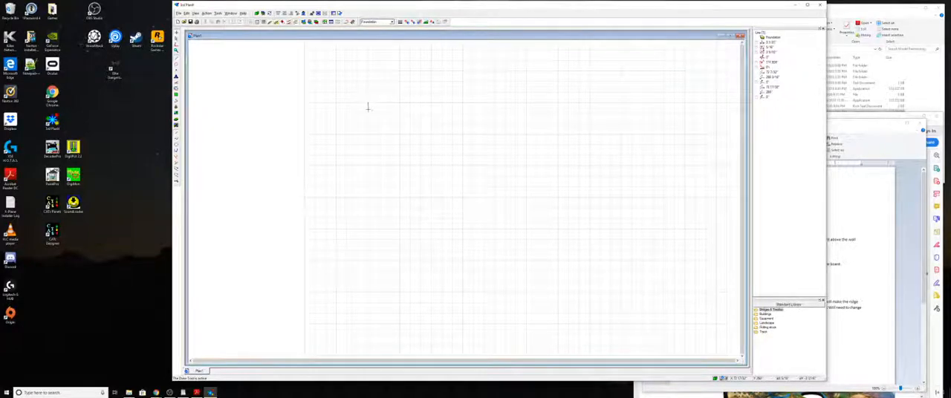
mouse_move(367, 101)
left_mouse_down()
mouse_move(376, 201)
mouse_move(368, 133)
mouse_move(367, 314)
left_mouse_up()
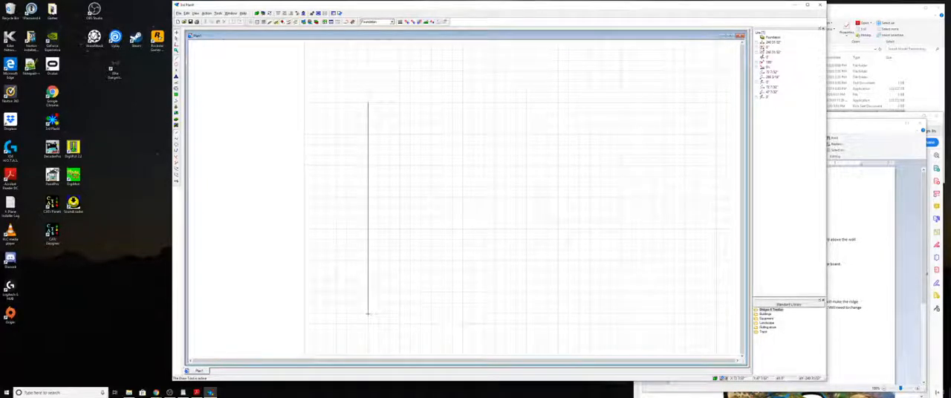
left_click(367, 314)
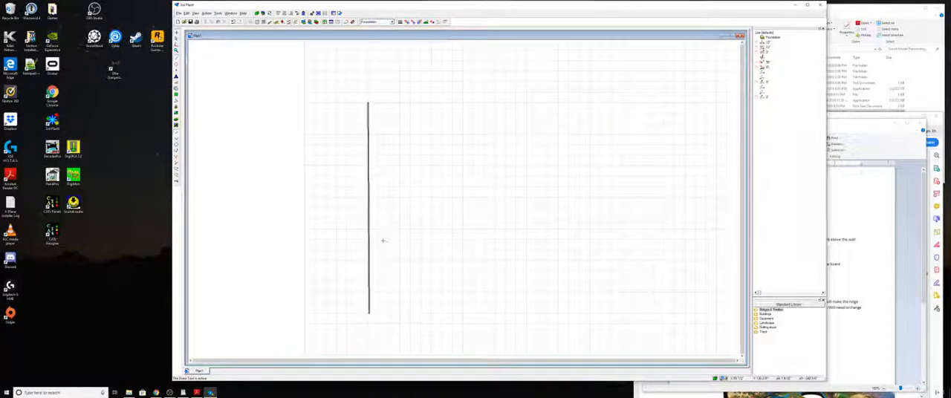
key("Escape")
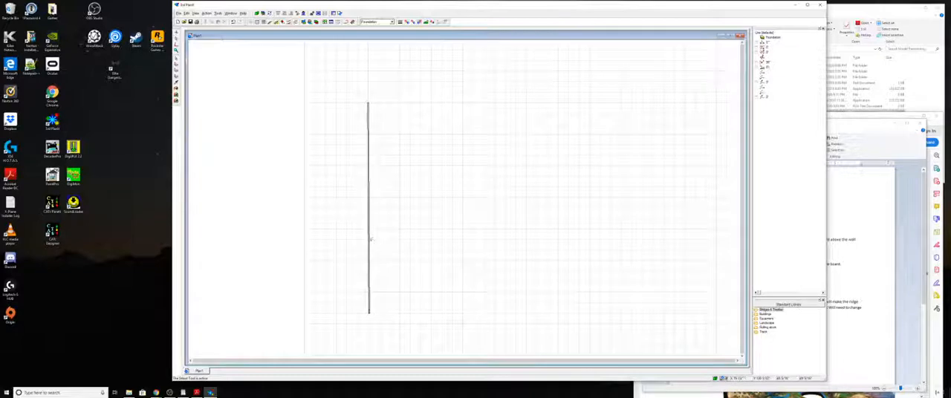
left_click(369, 241)
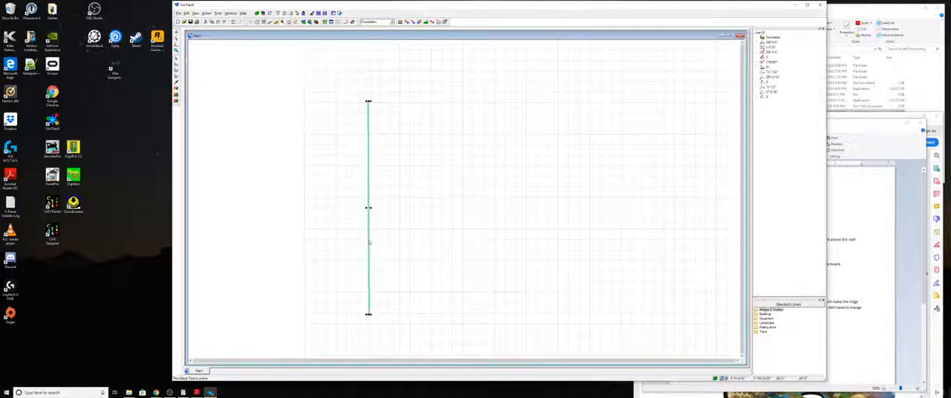
key("Delete")
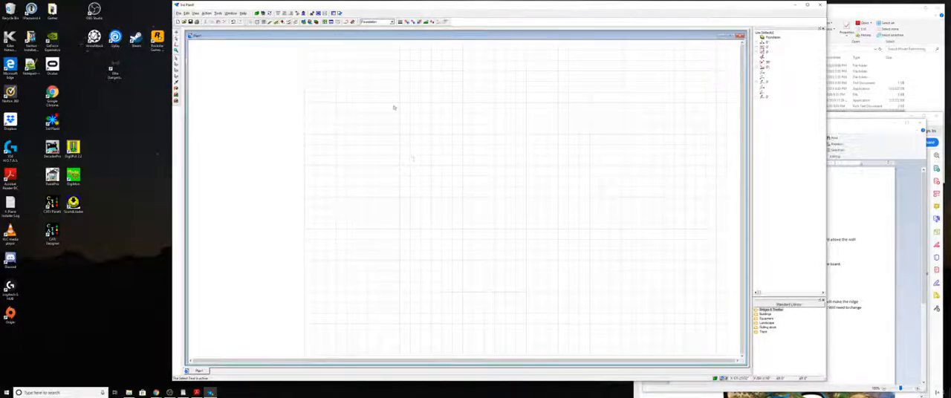
- Enlarge the program window and the plan window inside it vertically to gain drawing space
scroll(393, 126, "up", 5)
scroll(388, 136, "down", 3)
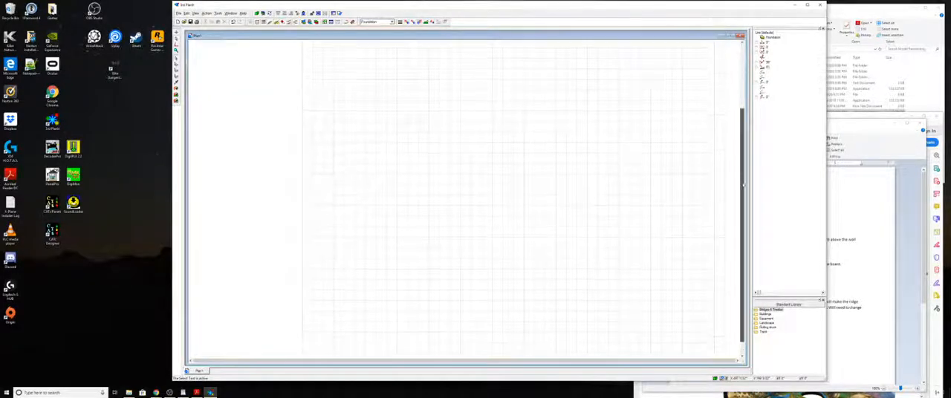
left_click_drag(743, 186, 750, 126)
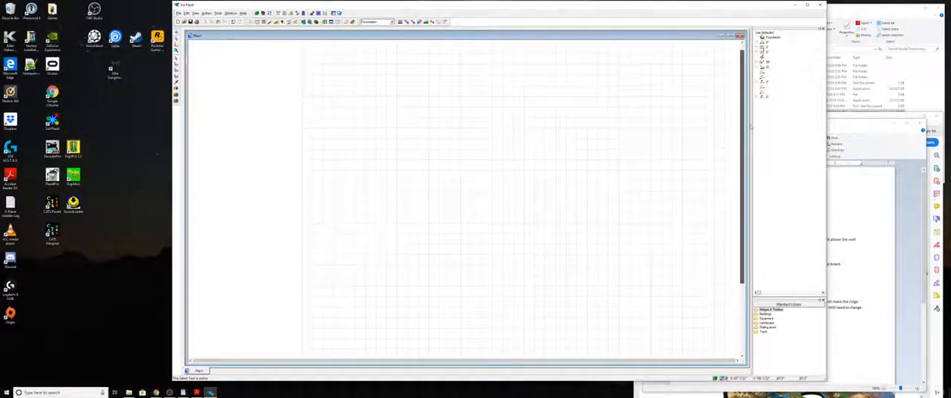
scroll(545, 128, "down", 2)
scroll(539, 131, "up", 1)
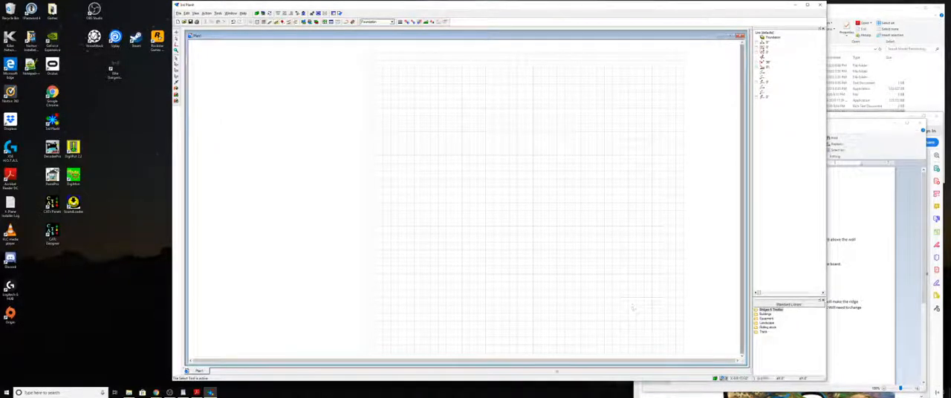
left_click_drag(554, 382, 556, 391)
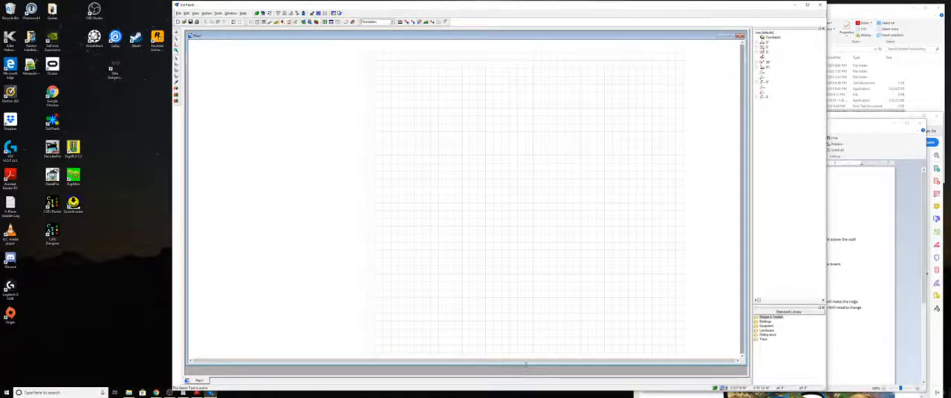
left_click_drag(543, 361, 527, 374)
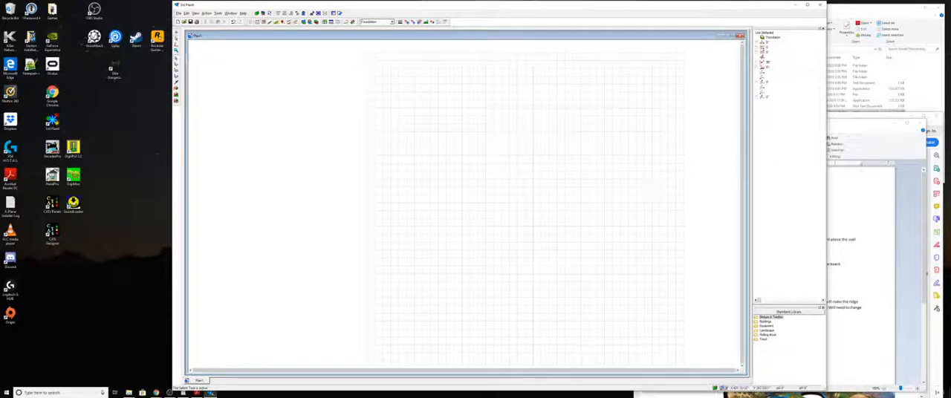
- Draw a straight vertical foundation line about 241" long near the left edge of the grid
left_click(417, 109)
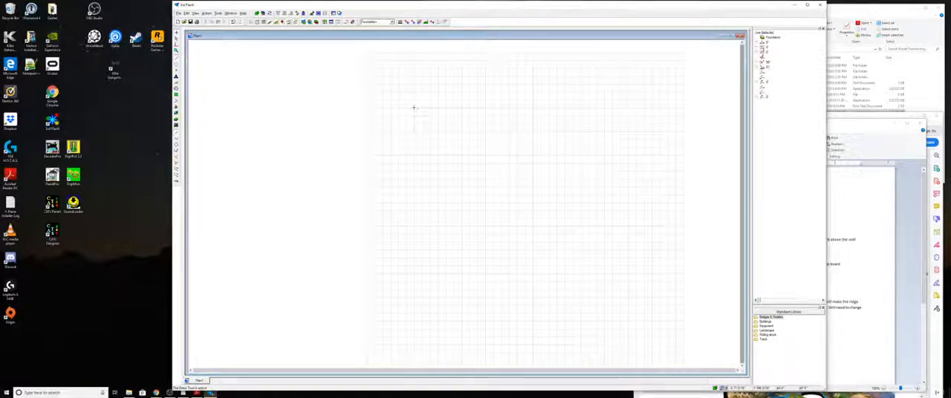
mouse_move(416, 108)
left_mouse_down()
mouse_move(416, 215)
mouse_move(411, 143)
left_mouse_up()
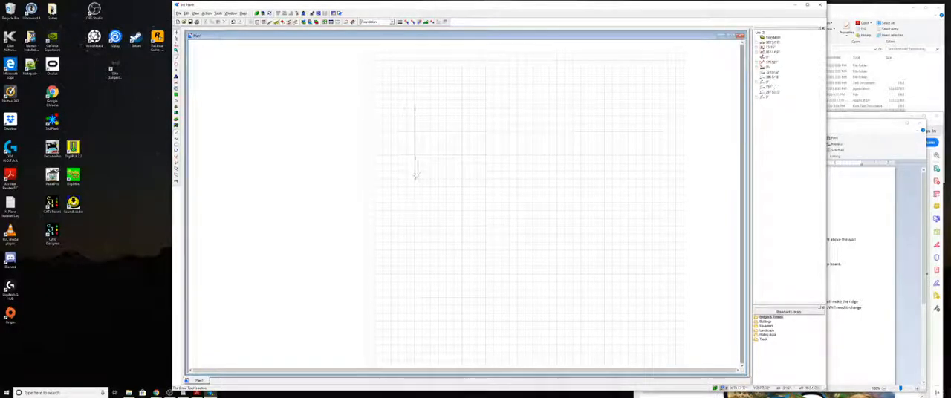
left_click(415, 177)
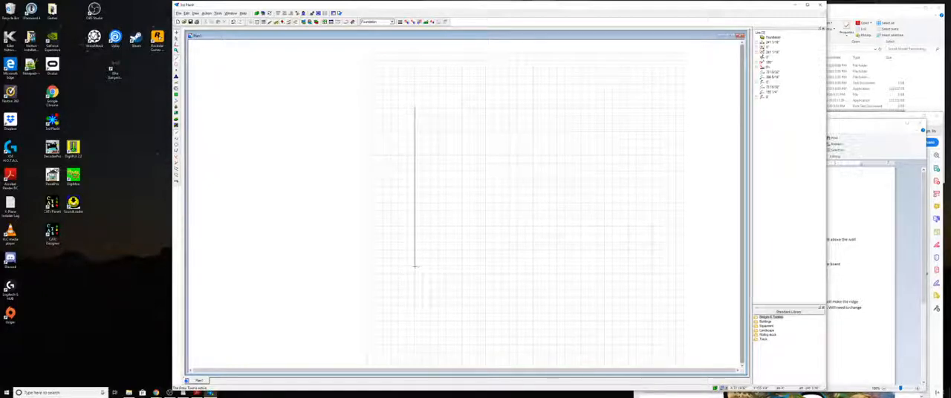
left_click(414, 267)
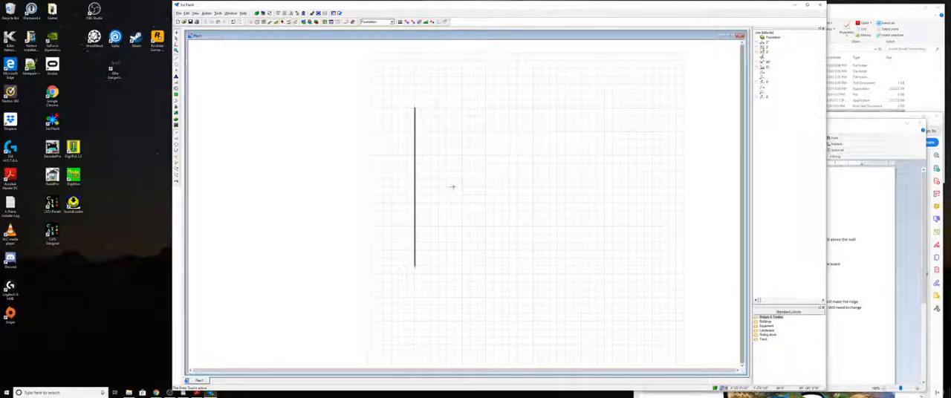
- Set the vertical foundation line's length to 240"
scroll(480, 176, "up", 1)
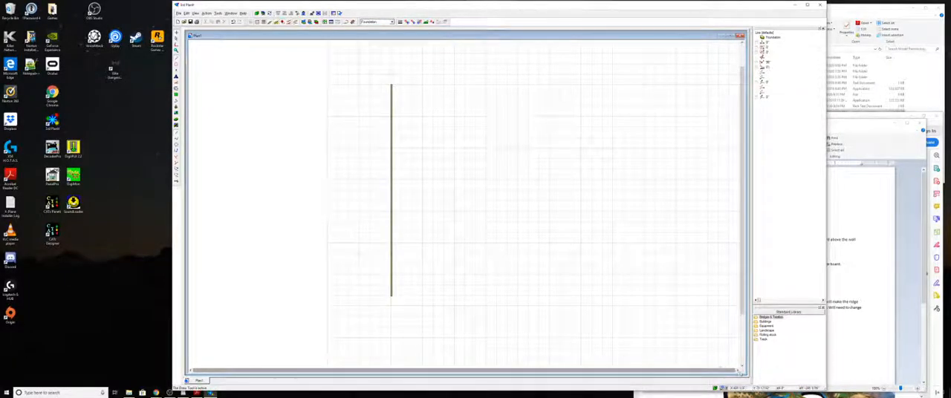
left_click(741, 370)
left_click(740, 370)
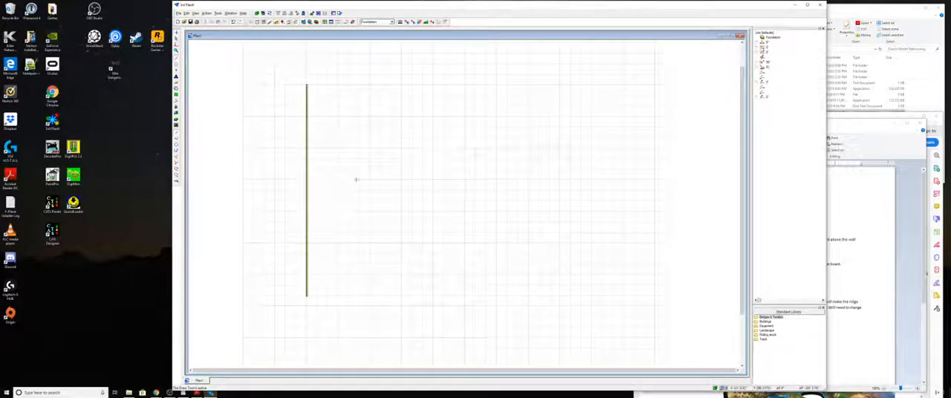
left_click(307, 179)
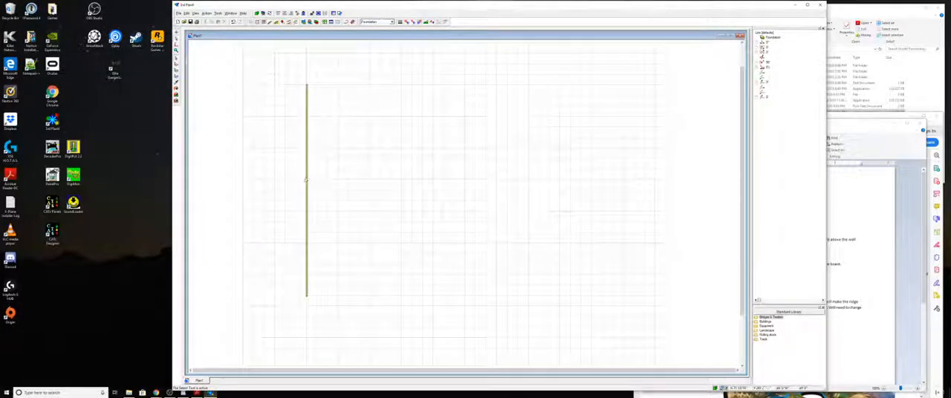
left_click(307, 178)
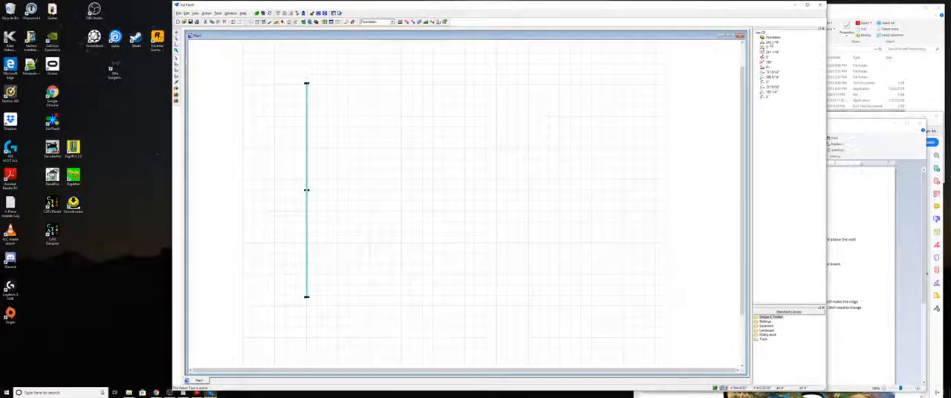
left_click(771, 42)
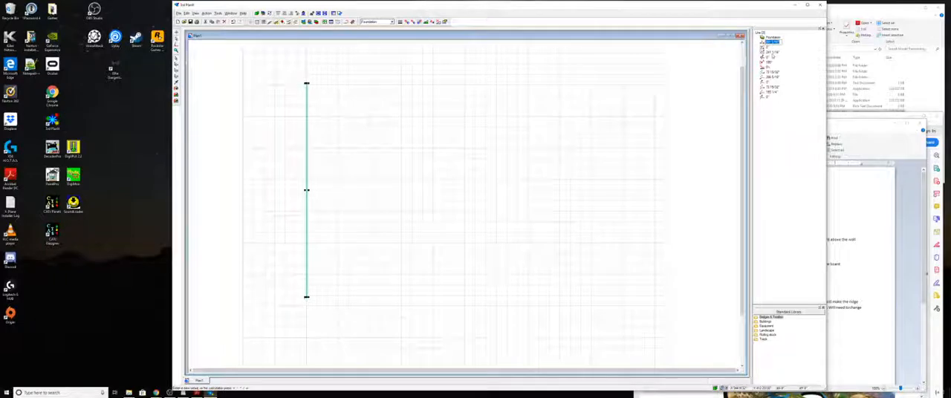
type("240")
key("Return")
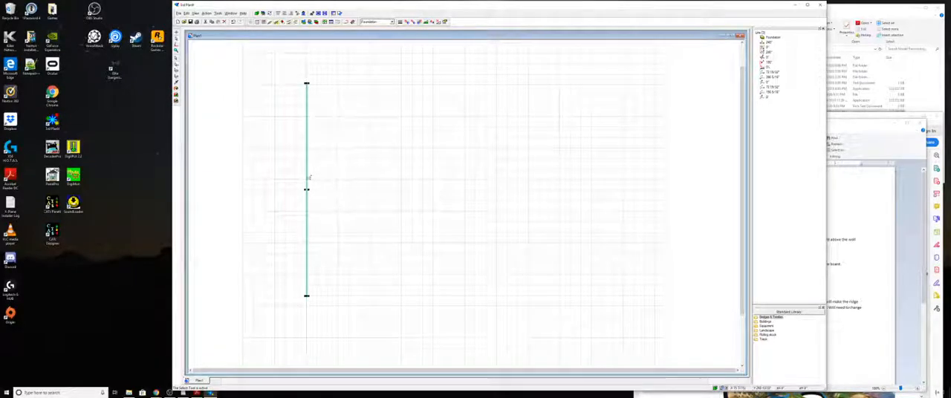
- Copy the vertical foundation line to the right side of the grid and join both lines' upper ends with a horizontal line
left_click_drag(308, 180, 624, 180)
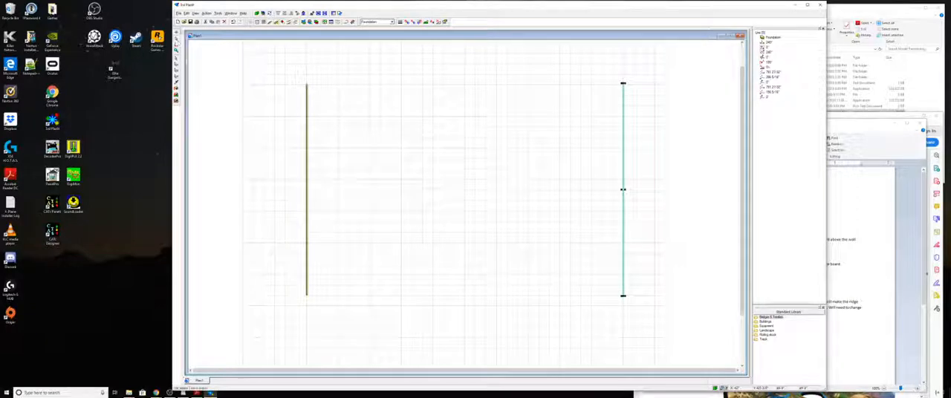
left_click(177, 38)
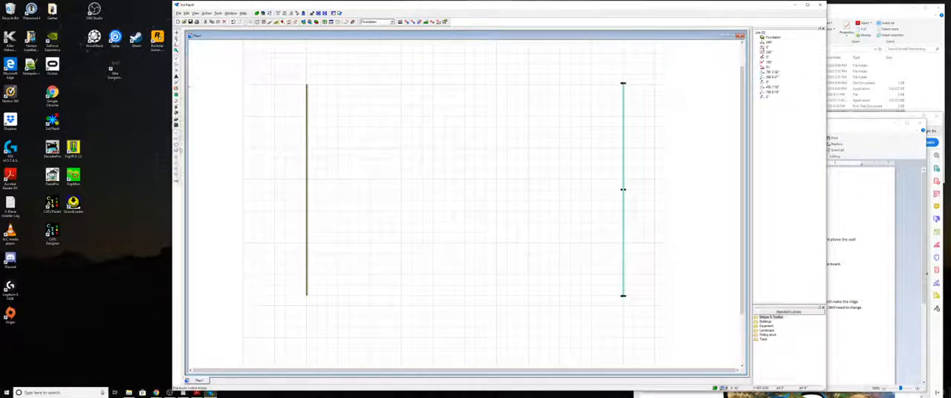
left_click(179, 148)
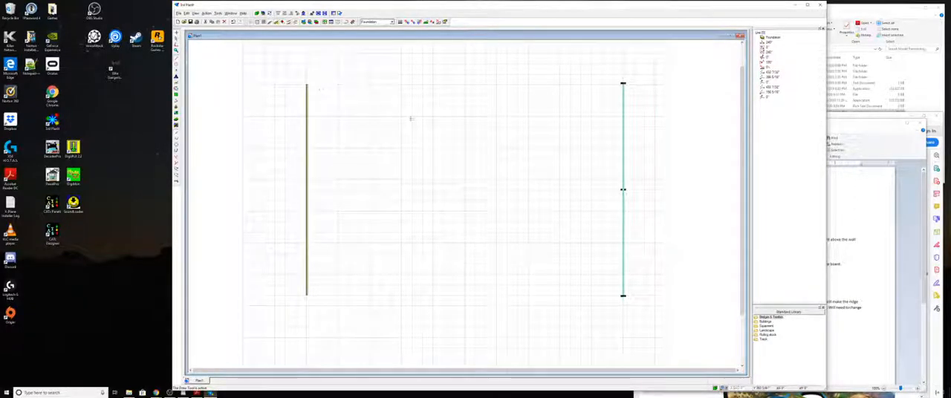
left_click(442, 143)
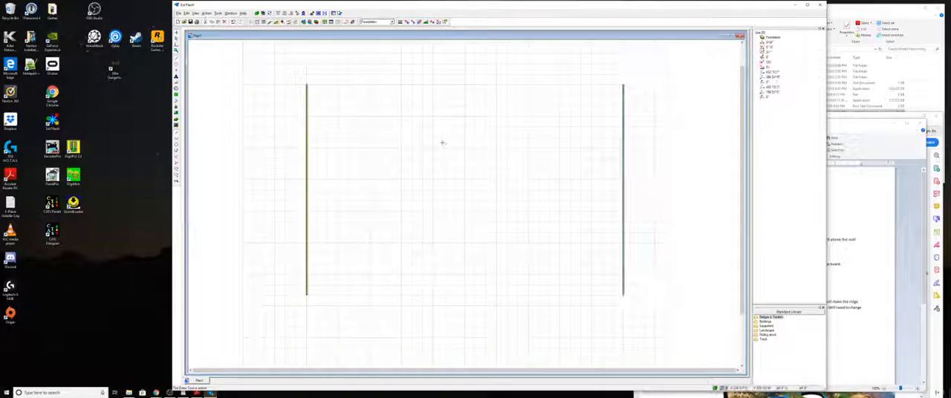
left_click(333, 97)
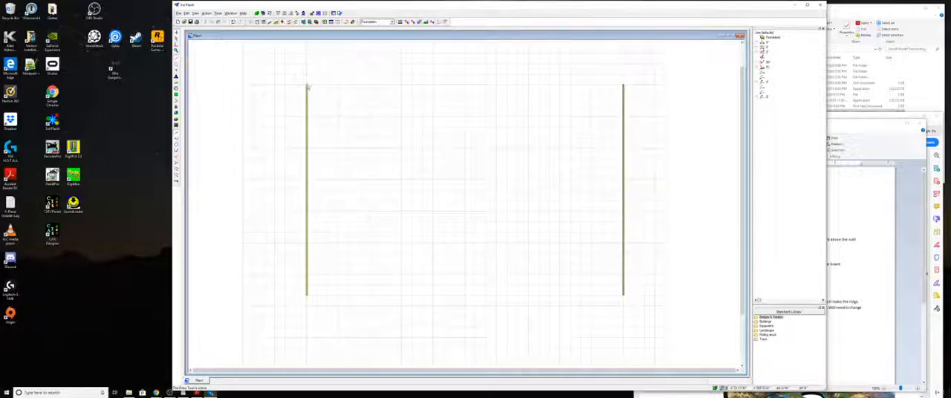
left_click(307, 87)
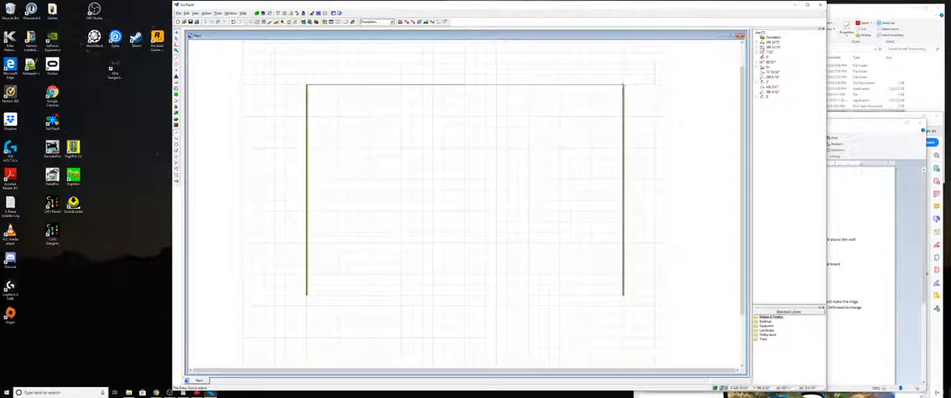
left_click(624, 85)
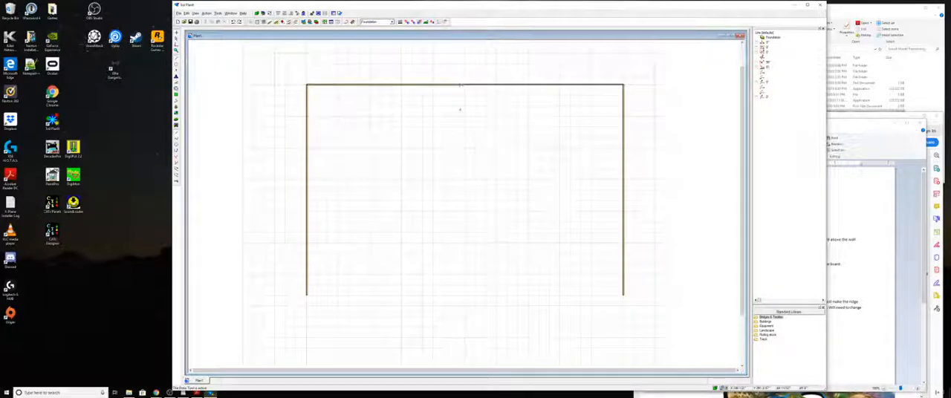
- Set the top horizontal foundation line's length to 360"
key("Escape")
left_click(464, 85)
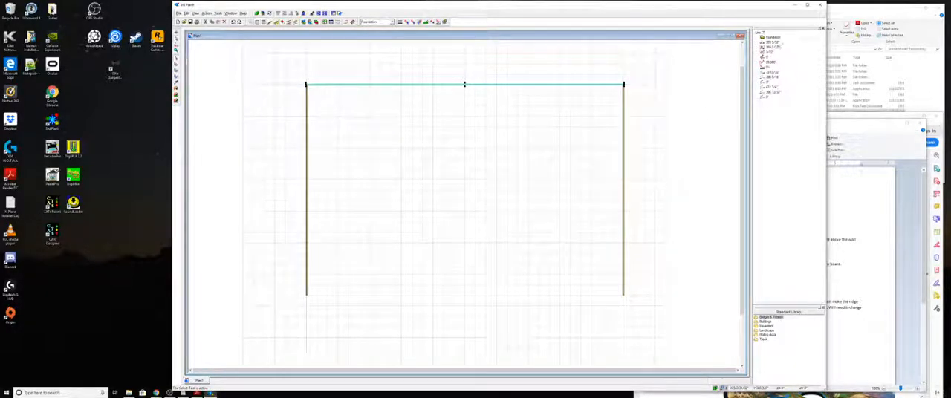
left_click(773, 43)
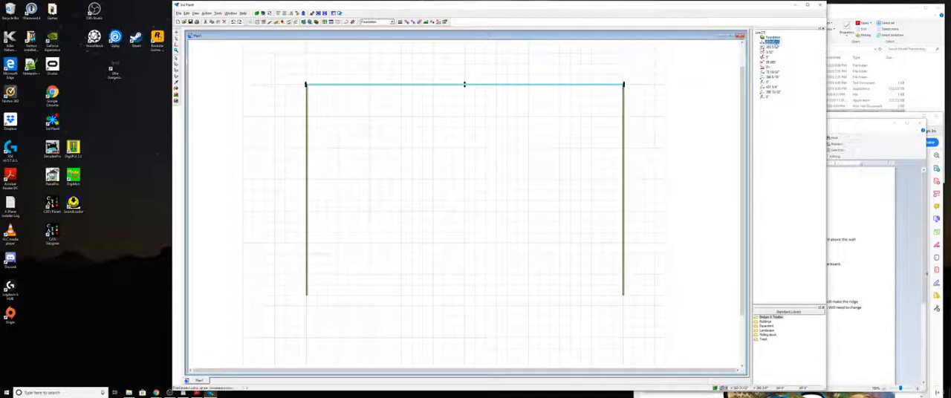
type("36")
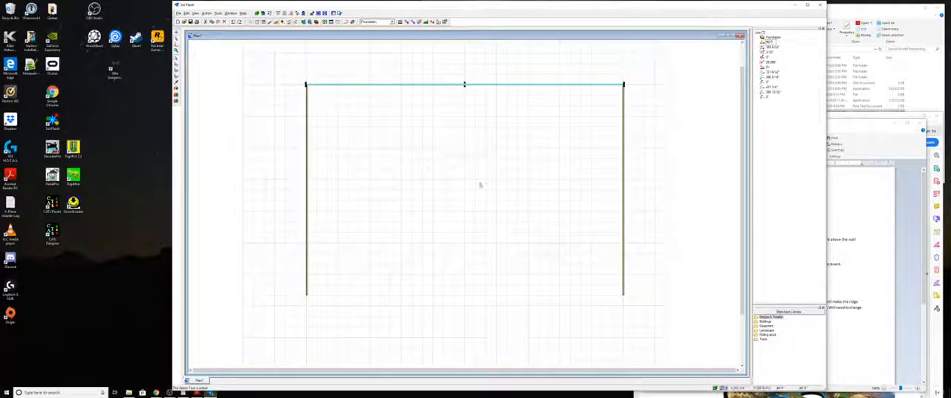
left_click(485, 195)
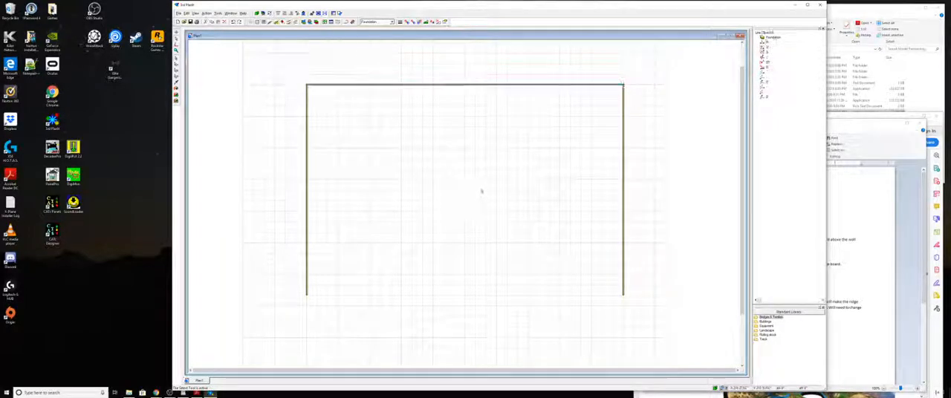
- Delete the top horizontal foundation line
scroll(482, 111, "up", 2)
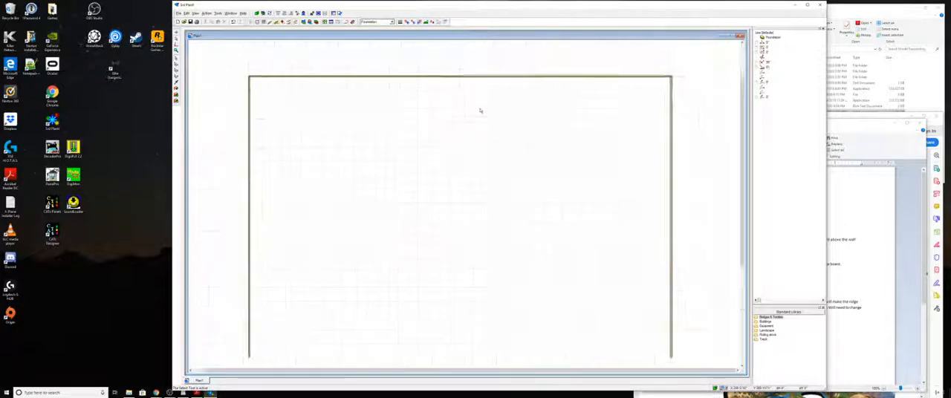
scroll(479, 110, "down", 1)
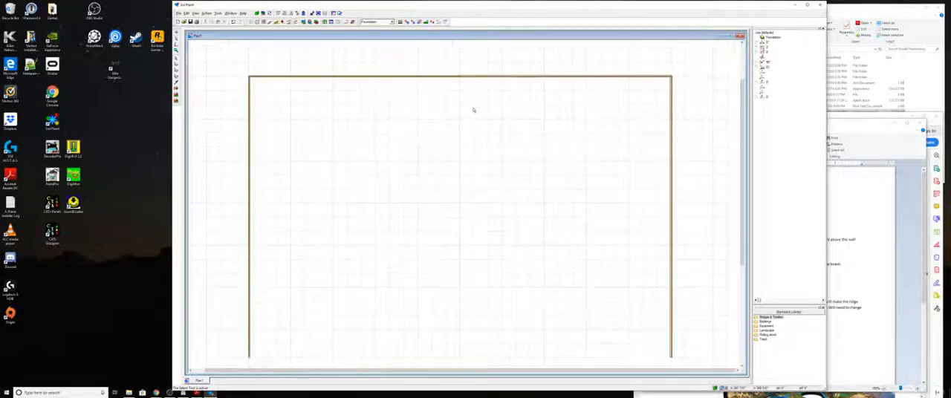
scroll(474, 110, "down", 1)
scroll(463, 100, "up", 3)
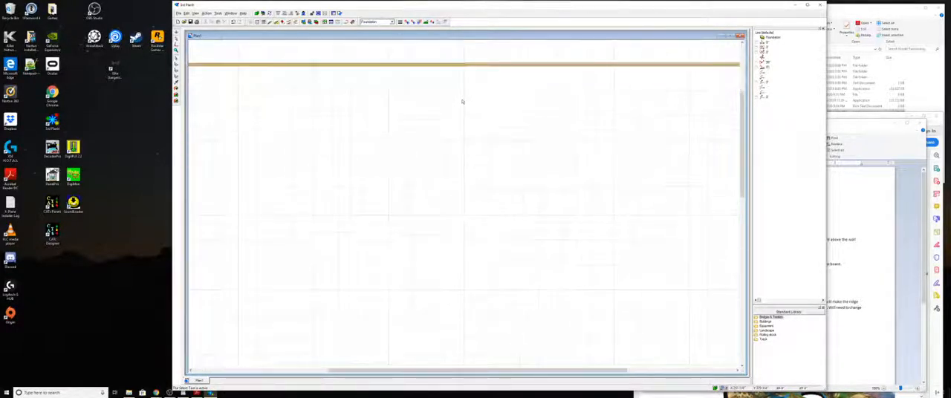
scroll(462, 102, "down", 2)
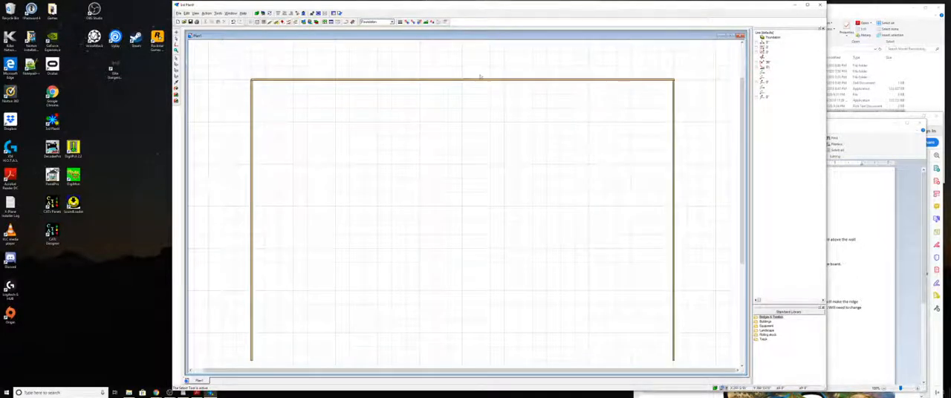
left_click(489, 83)
left_click(480, 95)
left_click(473, 82)
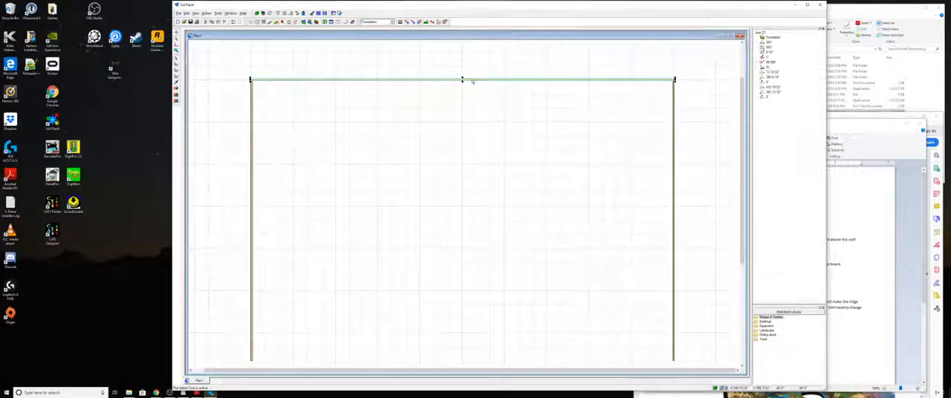
key("Delete")
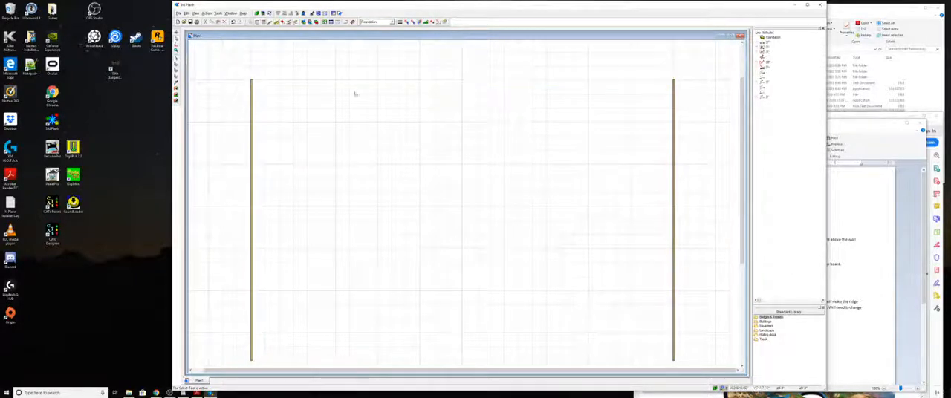
- Redraw the top horizontal foundation line between the upper ends of the two vertical lines
key("space")
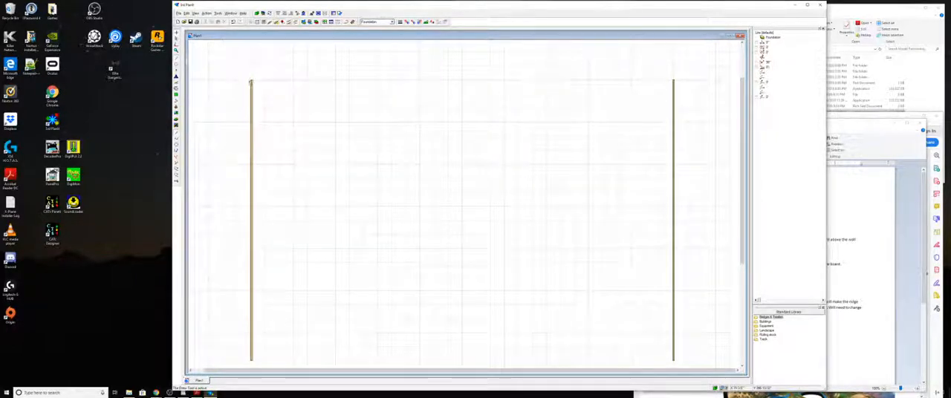
left_click(252, 80)
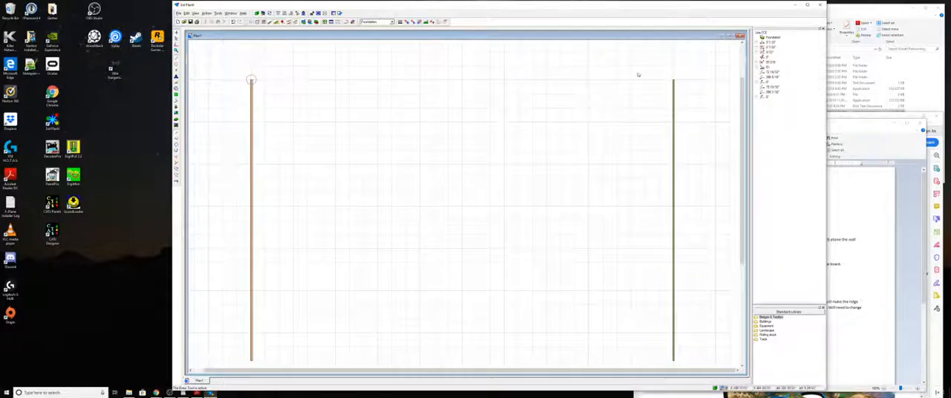
left_click(673, 80)
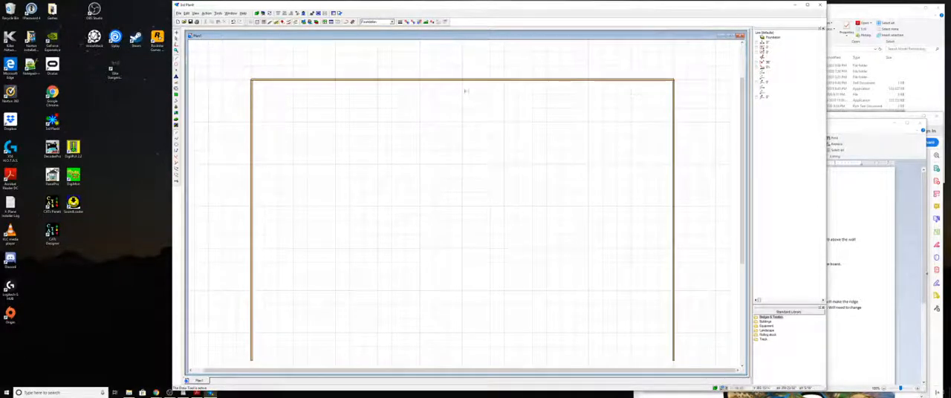
key("Escape")
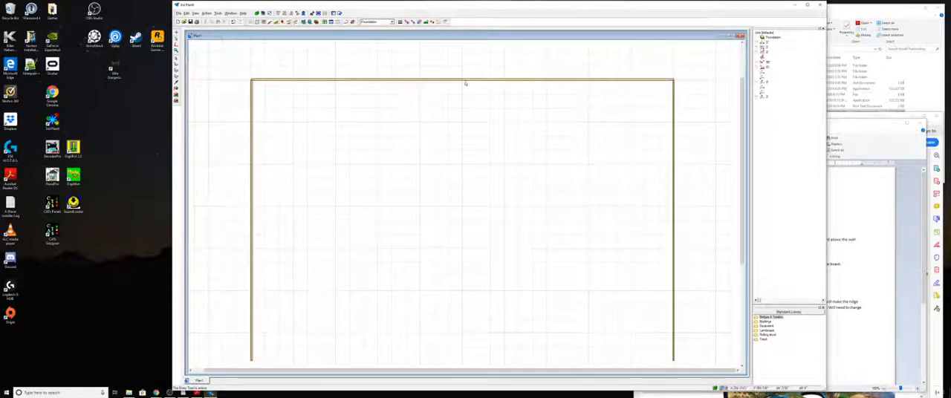
- Set the redrawn top foundation line's length to 360"
left_click(463, 80)
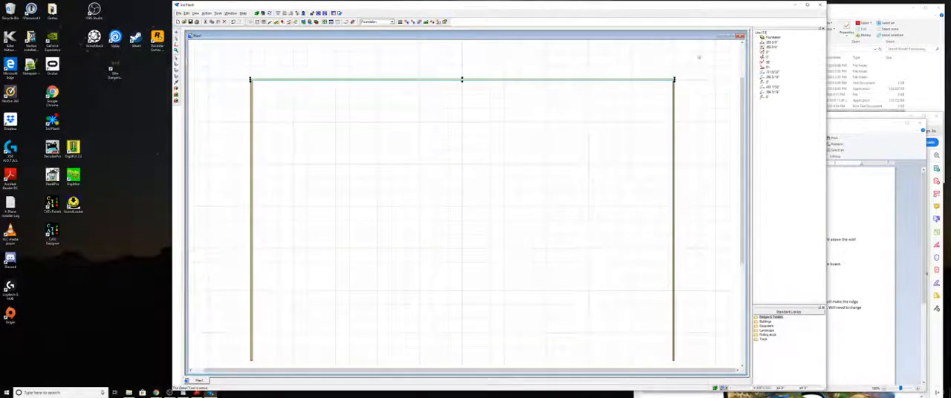
left_click(772, 42)
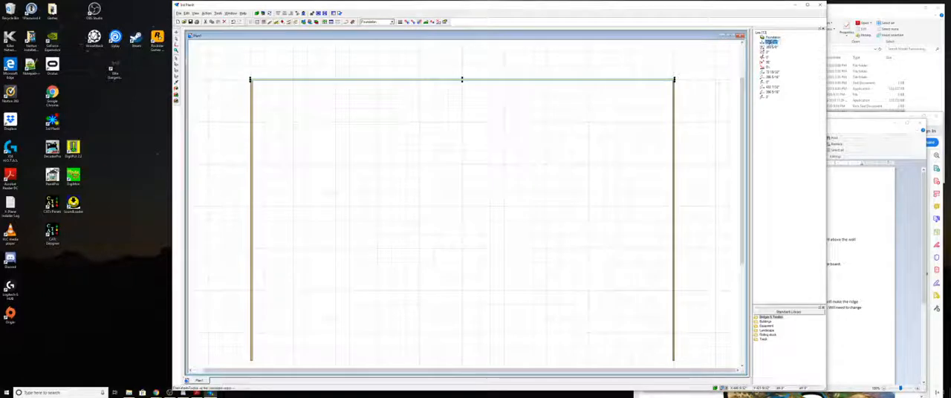
left_click(770, 42)
type("96")
left_click(571, 182)
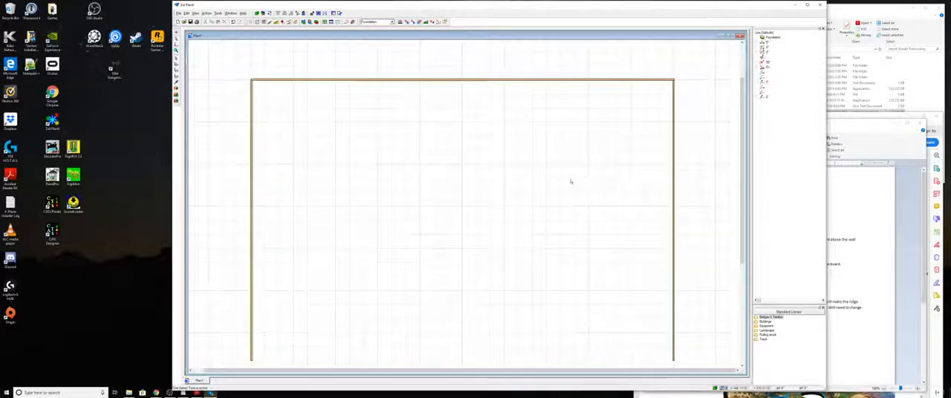
- Copy the top foundation line down to the lower ends of the two vertical lines to close the rectangle
left_click(643, 80)
left_click(558, 117)
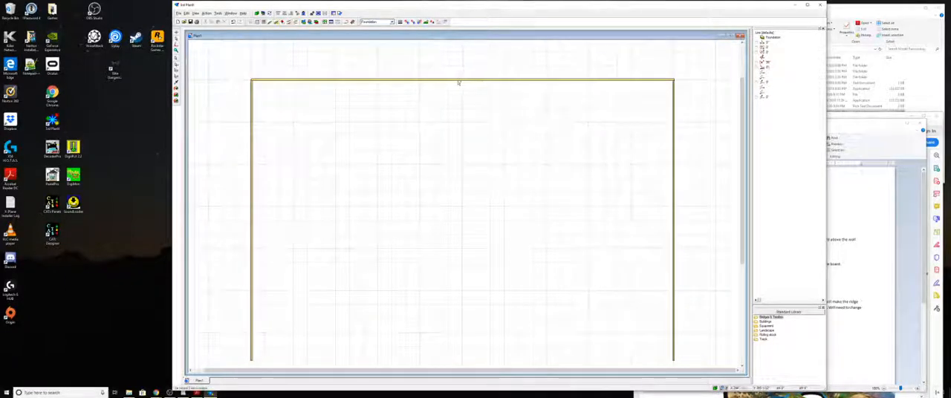
left_click(465, 81)
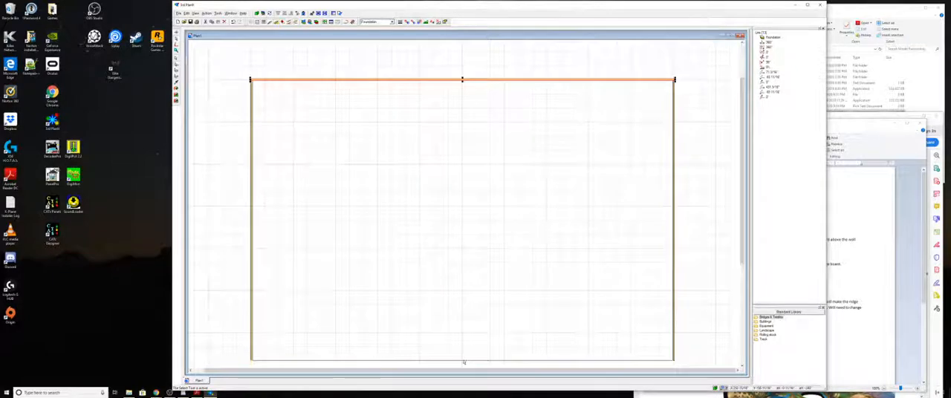
left_click(463, 362)
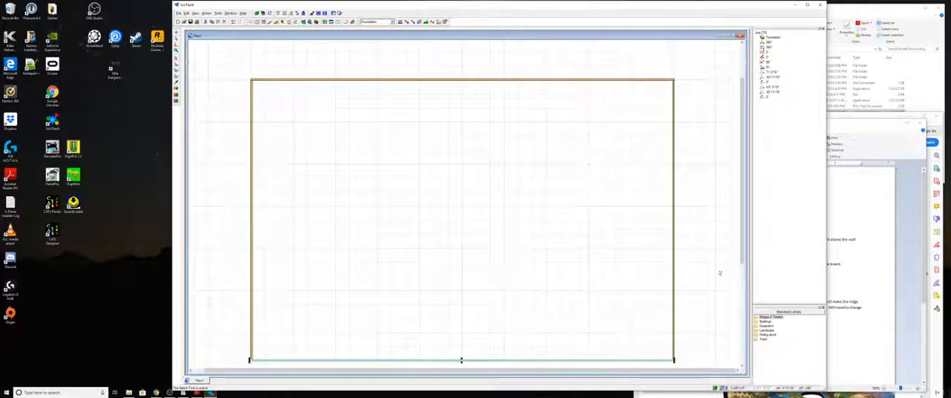
- Nudge the bottom foundation line slightly right to align its end with the right vertical line at the outline's lower-right corner
left_click_drag(742, 259, 752, 352)
scroll(519, 198, "up", 3)
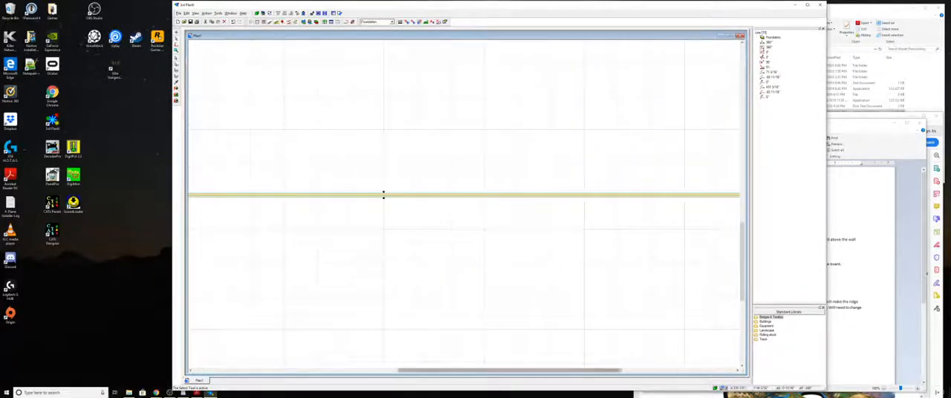
left_click_drag(604, 370, 676, 370)
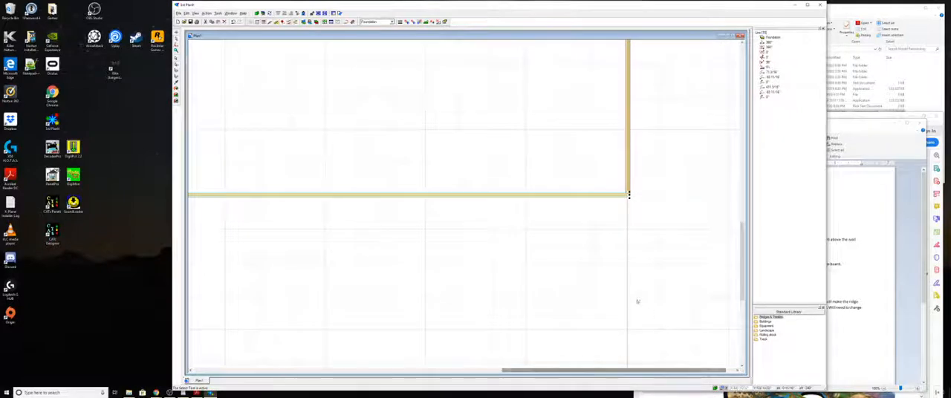
scroll(619, 286, "up", 2)
left_click(618, 159)
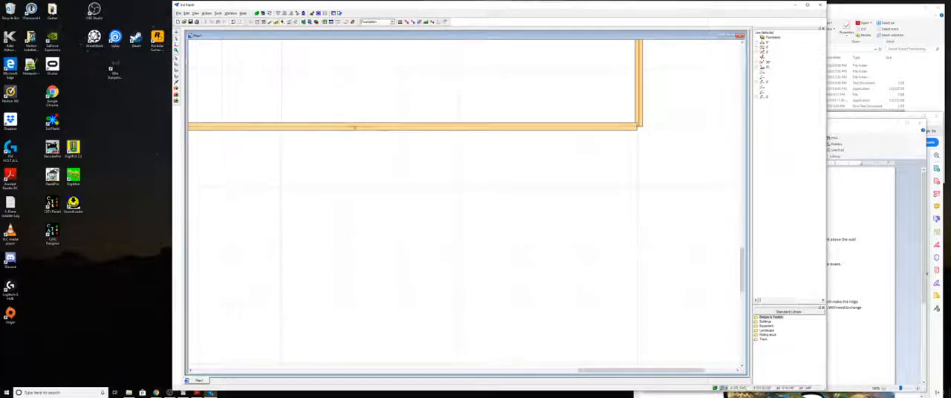
left_click(354, 127)
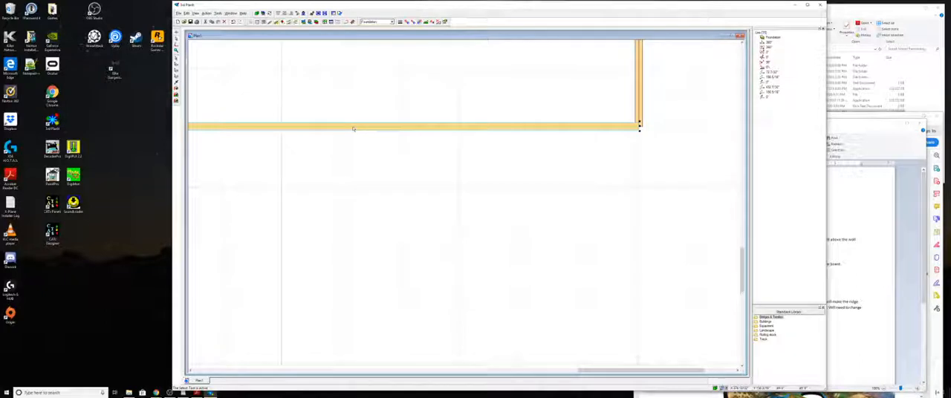
left_click(614, 182)
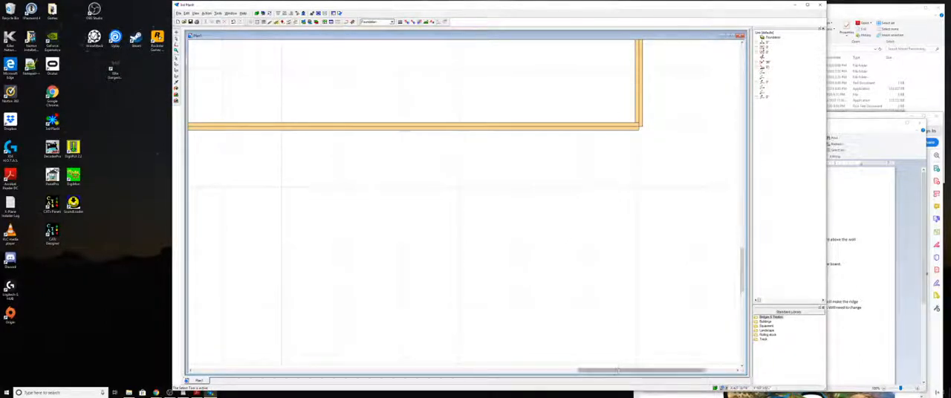
- Fine-adjust the bottom foundation line's position against the left vertical line at the outline's lower-left corner
left_click_drag(619, 370, 278, 368)
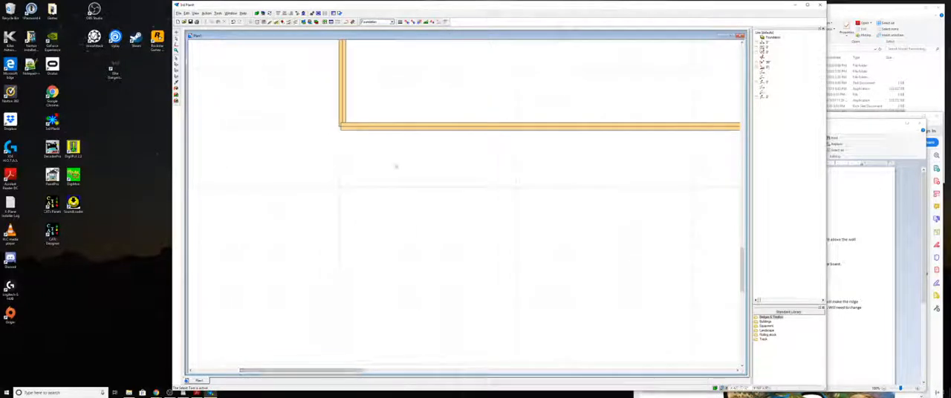
left_click(469, 128)
left_click(407, 148)
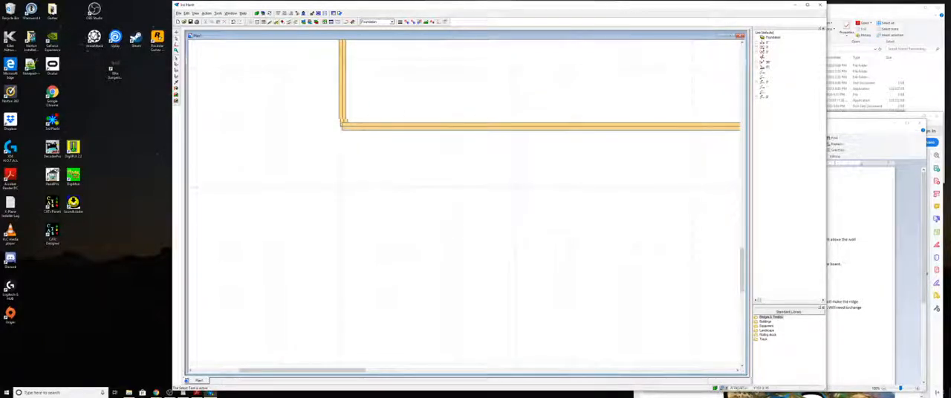
mouse_move(742, 271)
left_mouse_down()
mouse_move(734, 219)
mouse_move(749, 270)
left_mouse_up()
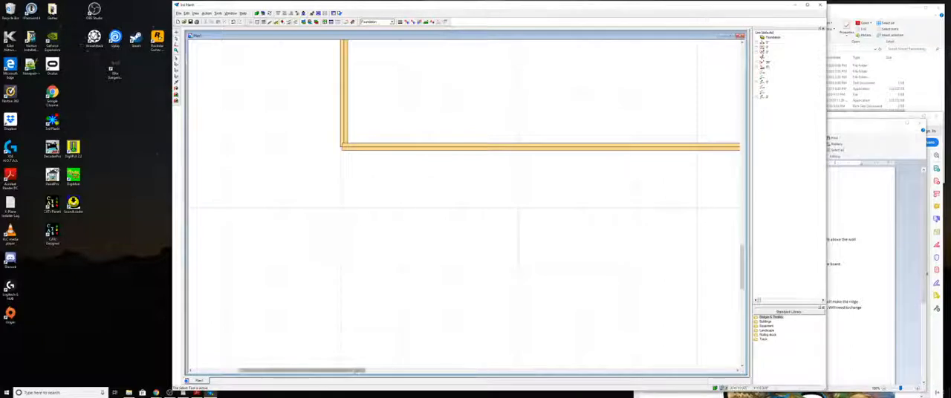
mouse_move(351, 370)
left_mouse_down()
mouse_move(686, 366)
mouse_move(361, 359)
left_mouse_up()
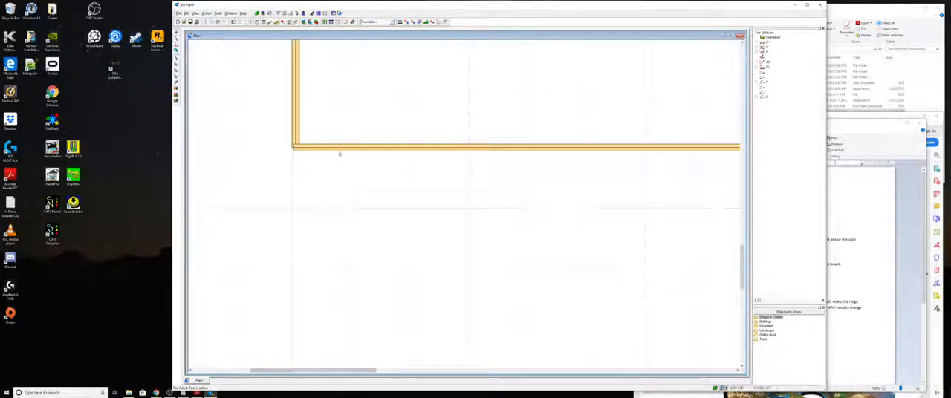
left_click(344, 150)
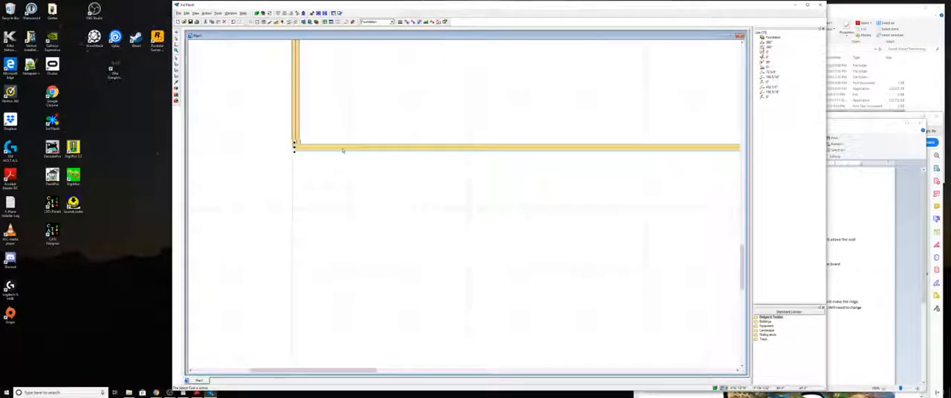
left_click(370, 175)
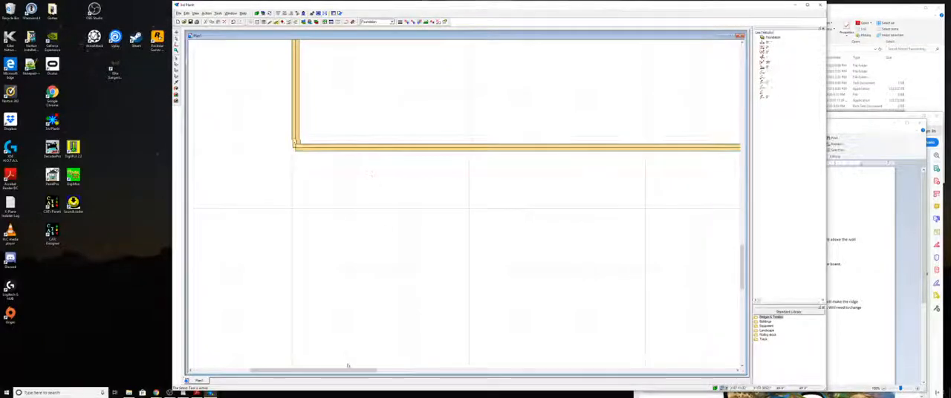
- Nudge the left vertical foundation line three increments left to line up with the bottom line's left end
left_click_drag(356, 372, 438, 329)
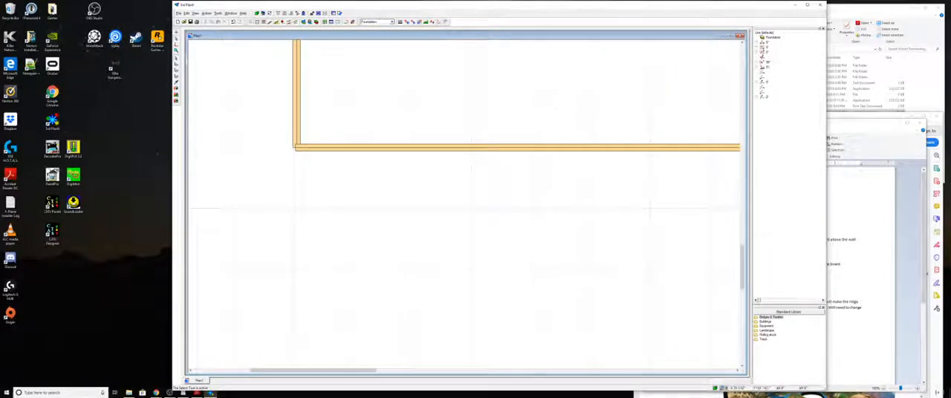
left_click_drag(338, 371, 307, 370)
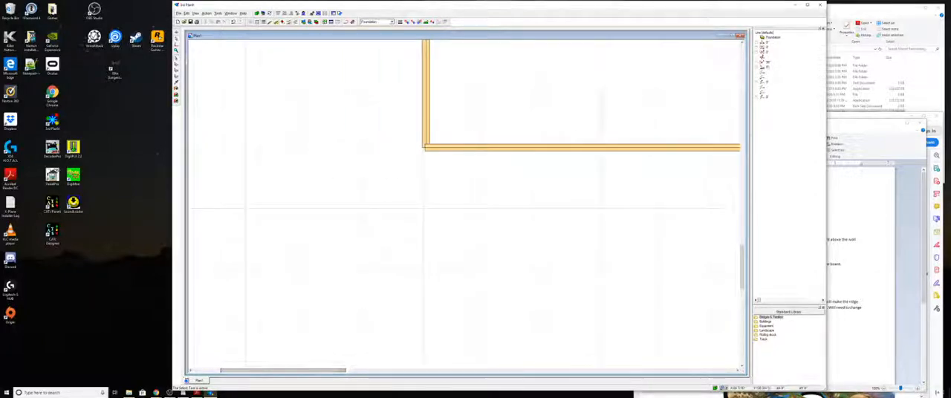
left_click(428, 125)
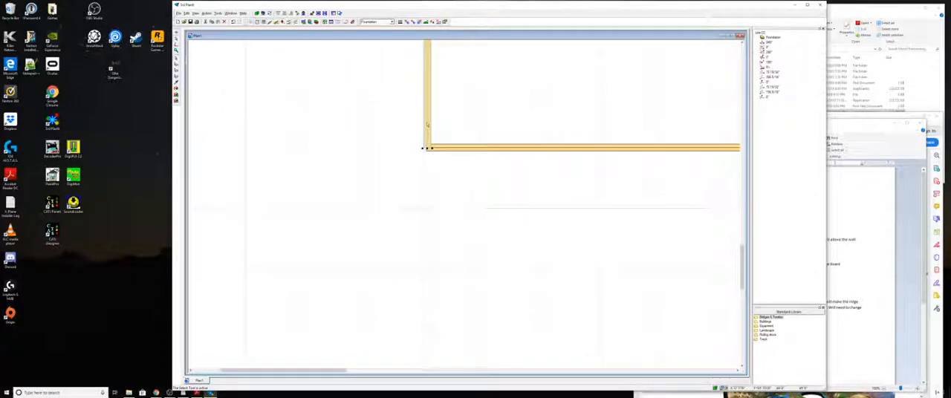
key("Left")
key("Left")
key("Left")
key("Left")
key("Left")
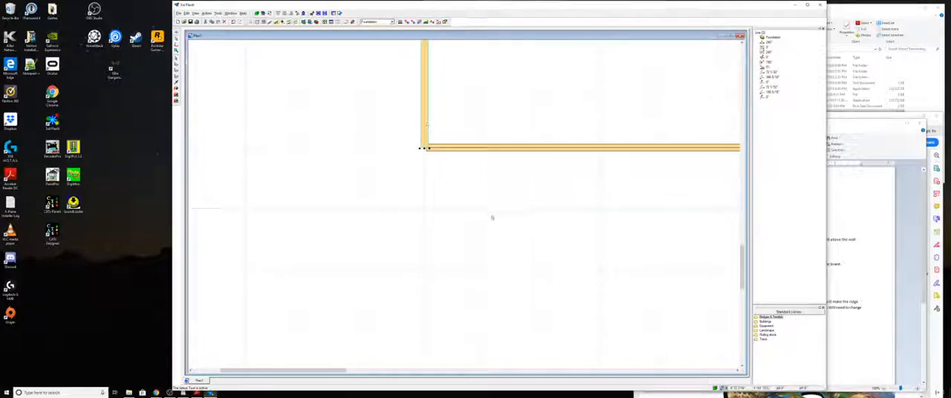
- Shift the top foundation line slightly left to line up with the left vertical line at the outline's upper-left corner
left_click(458, 175)
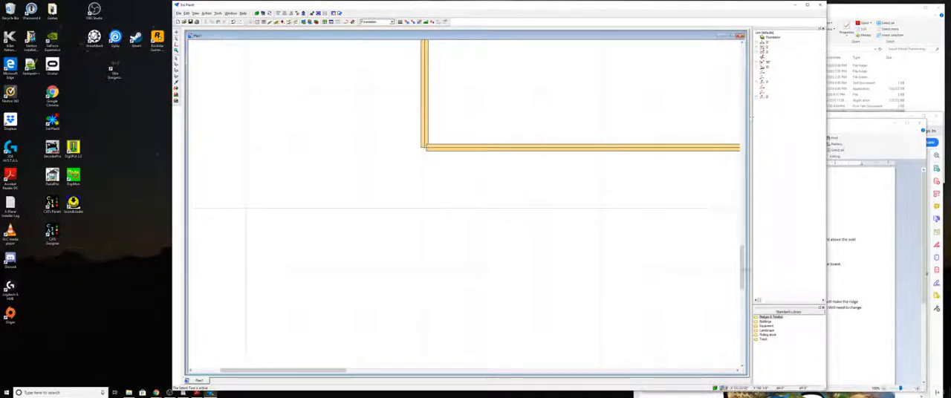
left_click_drag(743, 284, 761, 120)
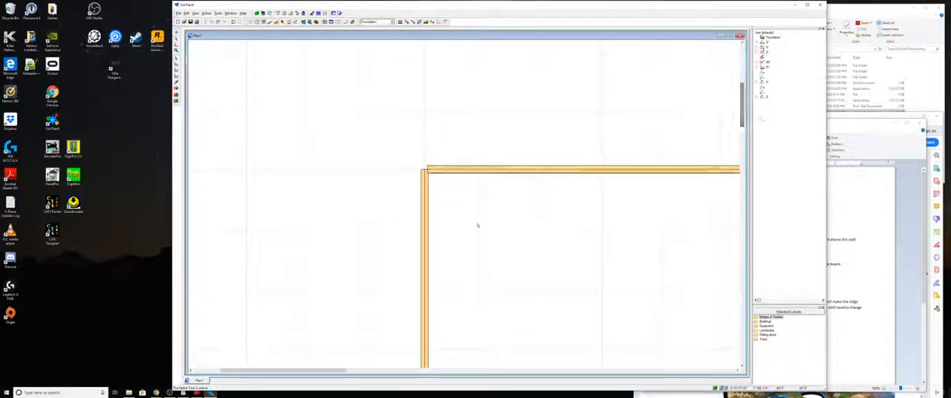
left_click(427, 208)
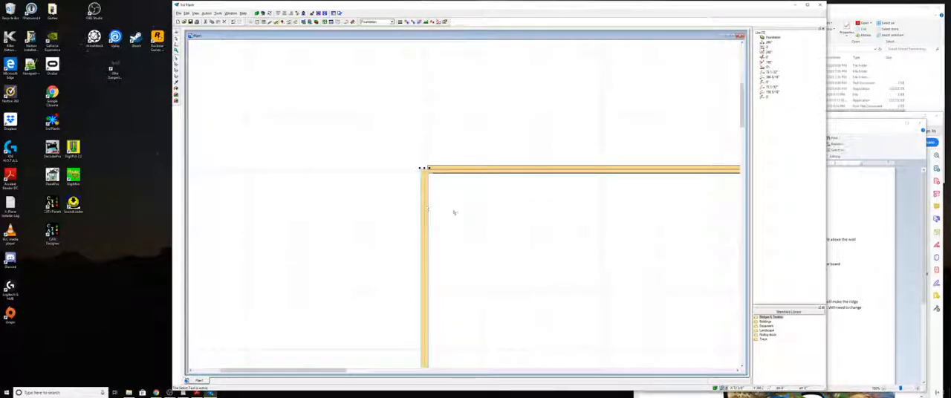
left_click(458, 212)
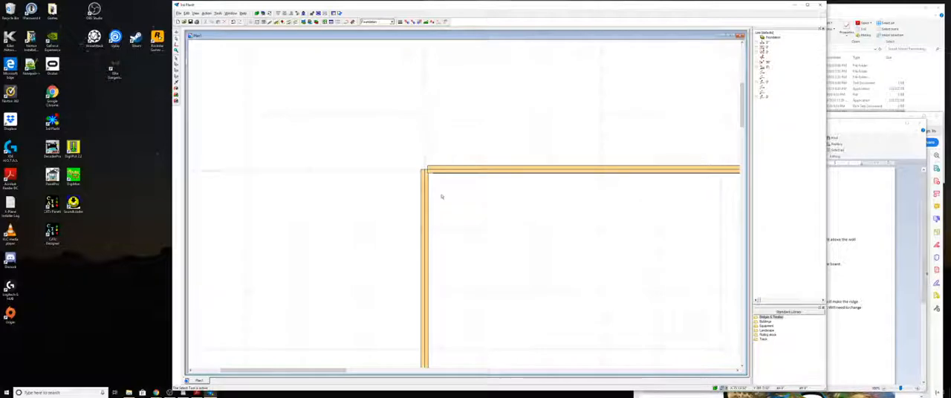
left_click(425, 214)
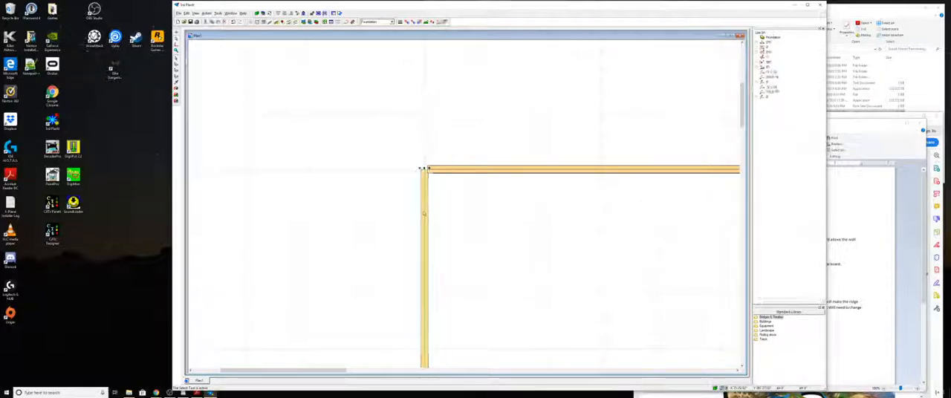
left_click(450, 220)
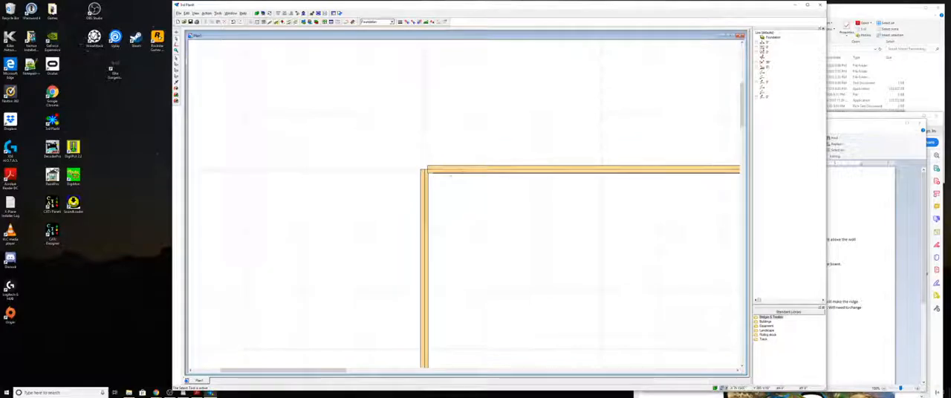
left_click(450, 174)
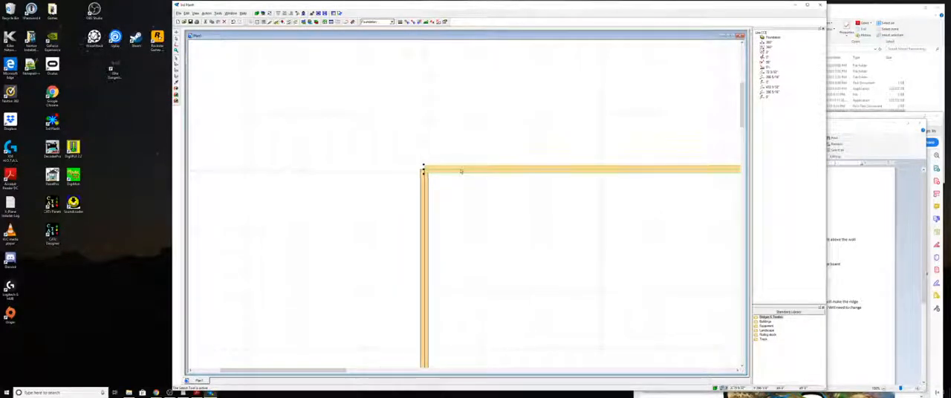
left_click(492, 192)
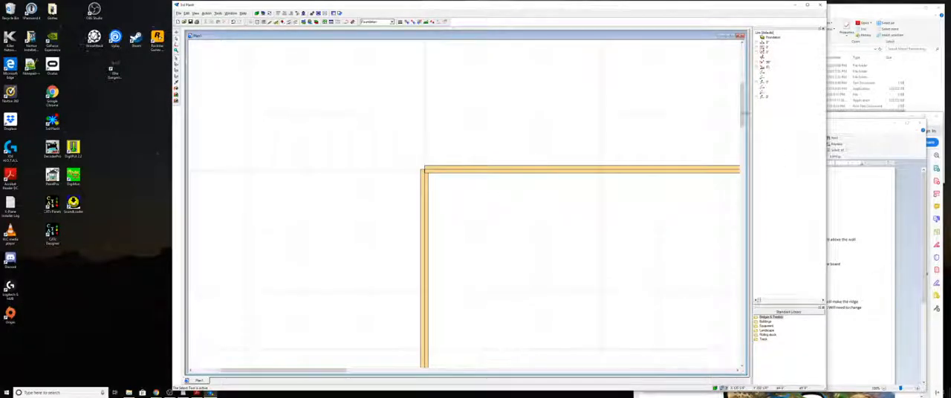
- Fine-adjust the left vertical foundation line, checking it at the lower-left corner, and the top line's fit at the upper-left corner
left_click_drag(743, 112, 743, 269)
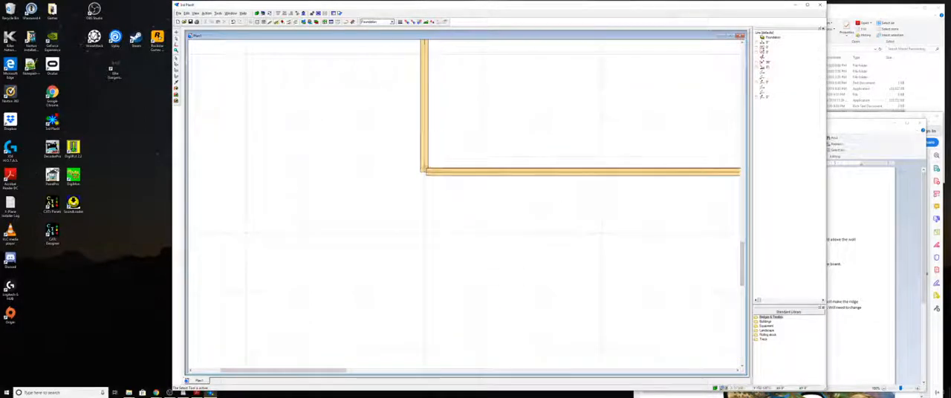
left_click(426, 166)
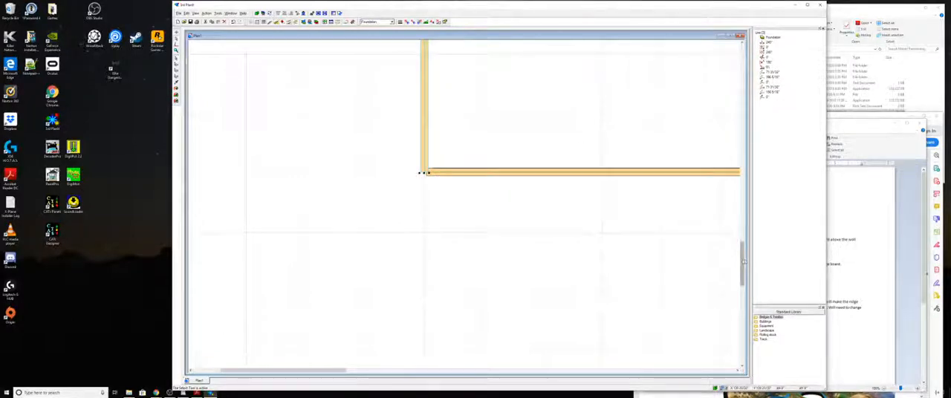
left_click_drag(742, 262, 762, 104)
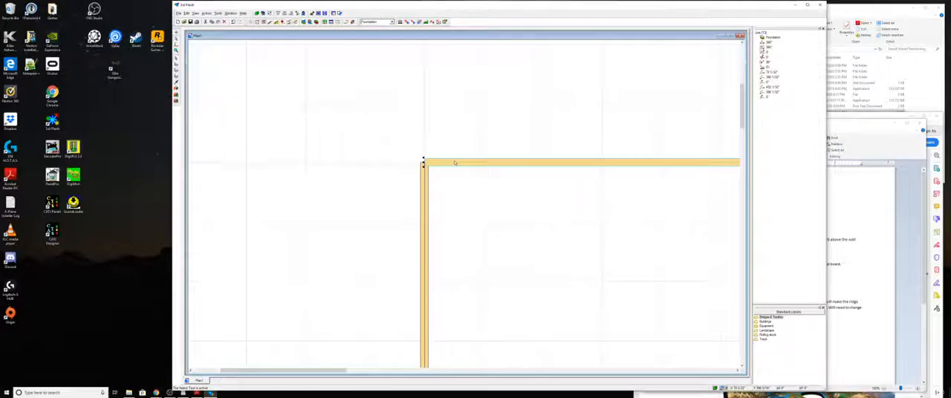
left_click(485, 191)
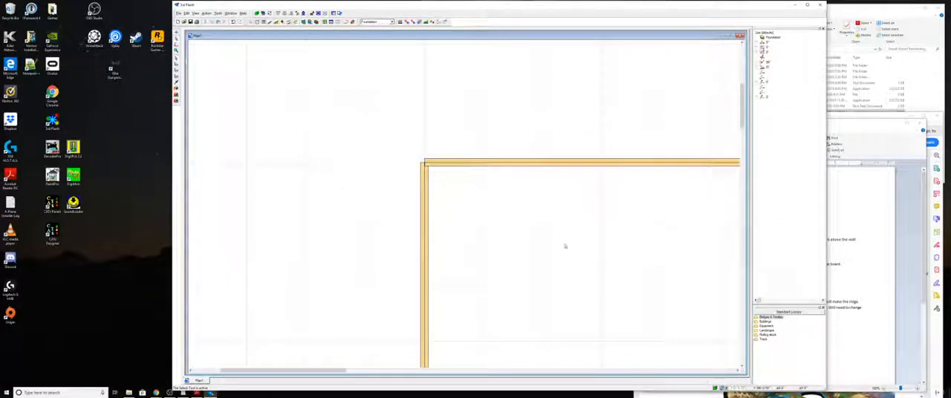
- Nudge the bottom foundation line left at the lower-left corner, and align the right vertical line with its end at the lower-right corner
left_click_drag(753, 144, 760, 275)
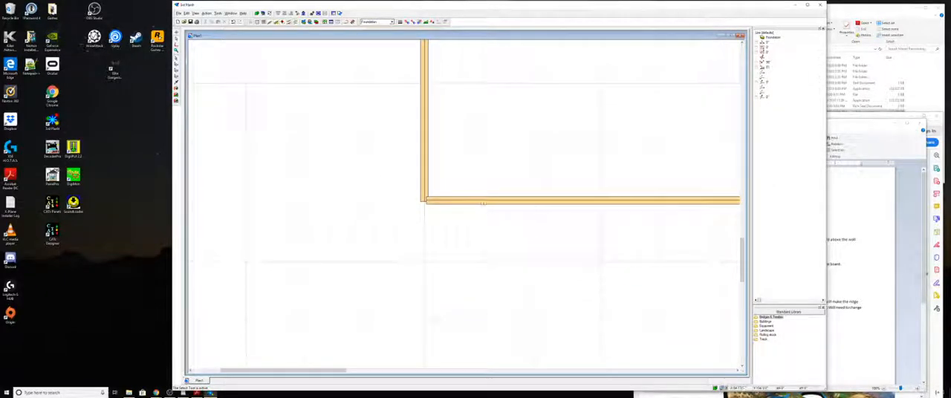
left_click(482, 202)
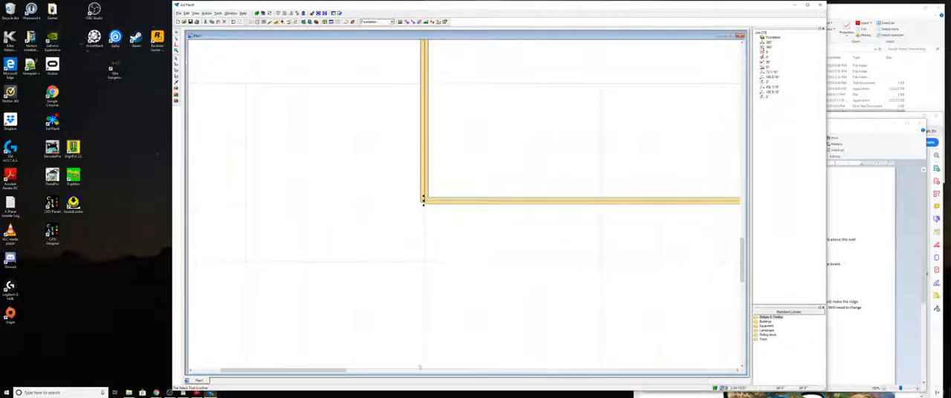
left_click_drag(340, 371, 675, 312)
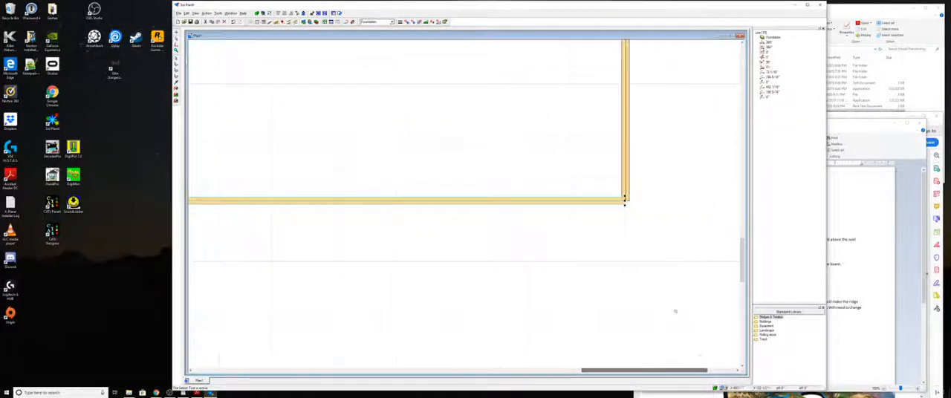
left_click(627, 169)
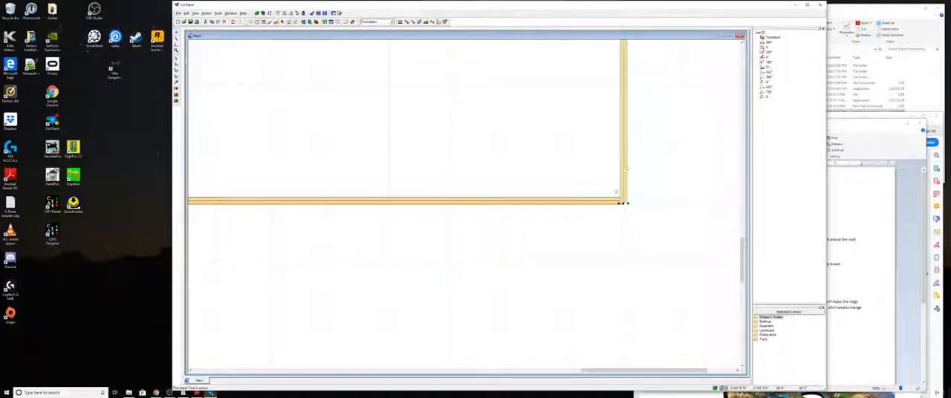
left_click(641, 232)
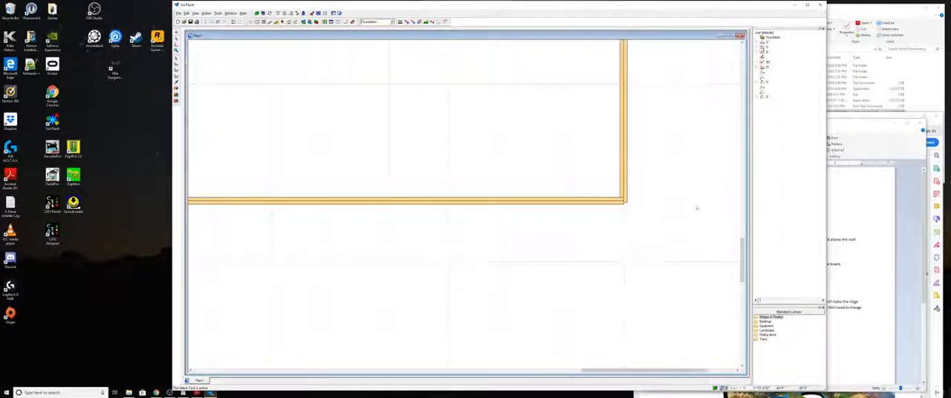
- Examine the upper-right corner joint and the whole closed foundation rectangle
left_click_drag(743, 241, 751, 98)
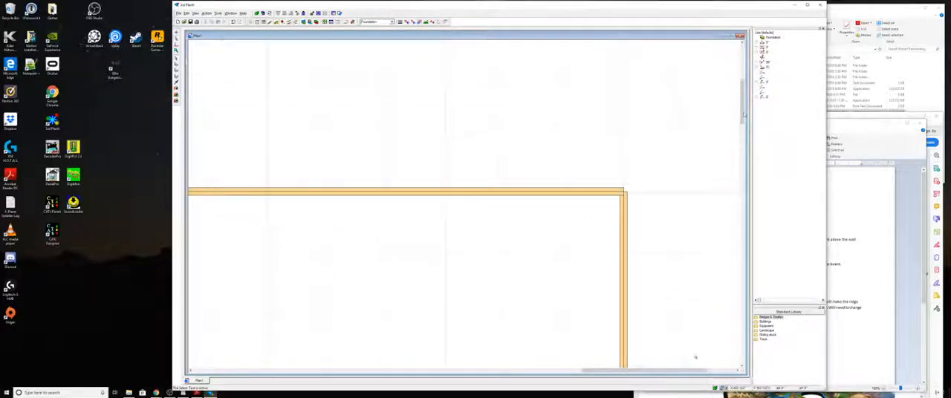
left_click_drag(743, 100, 743, 136)
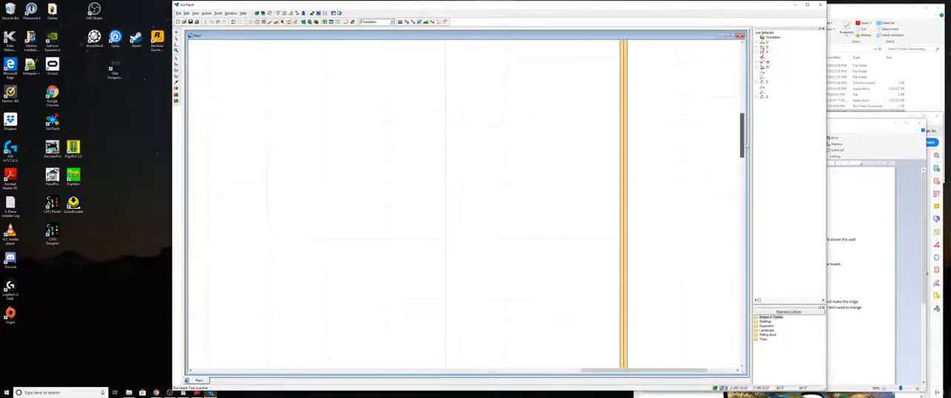
scroll(673, 199, "down", 3)
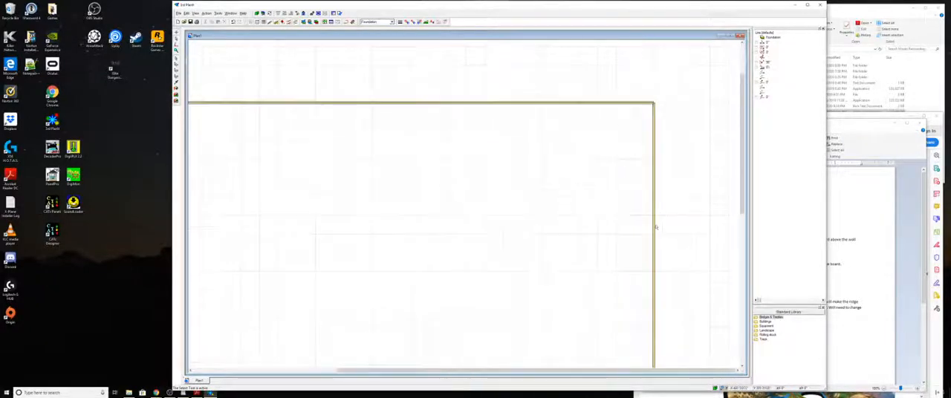
scroll(657, 228, "down", 1)
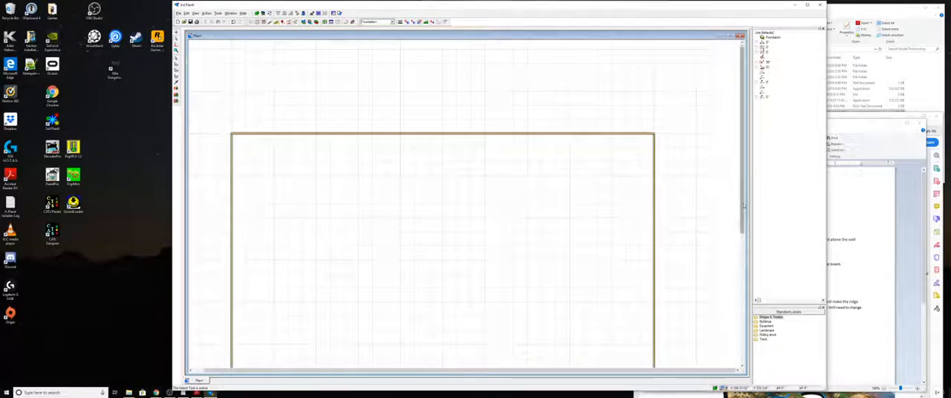
left_click_drag(744, 207, 747, 246)
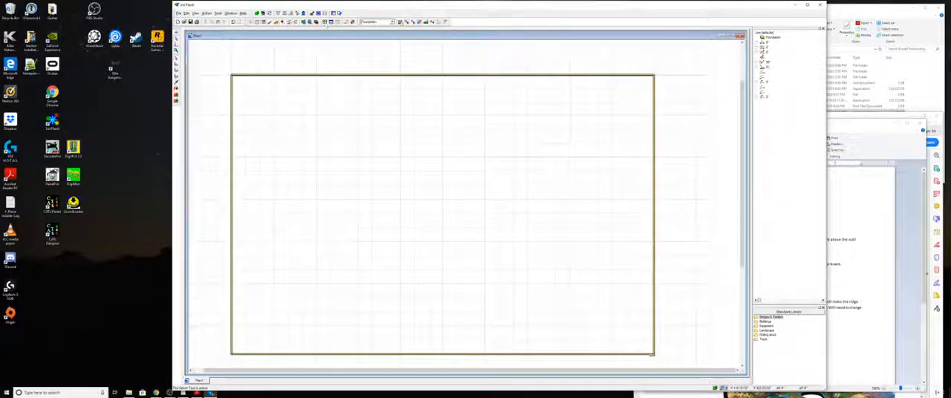
- Select the lumber line style for the top foundation line and increase its width and height
left_click(327, 22)
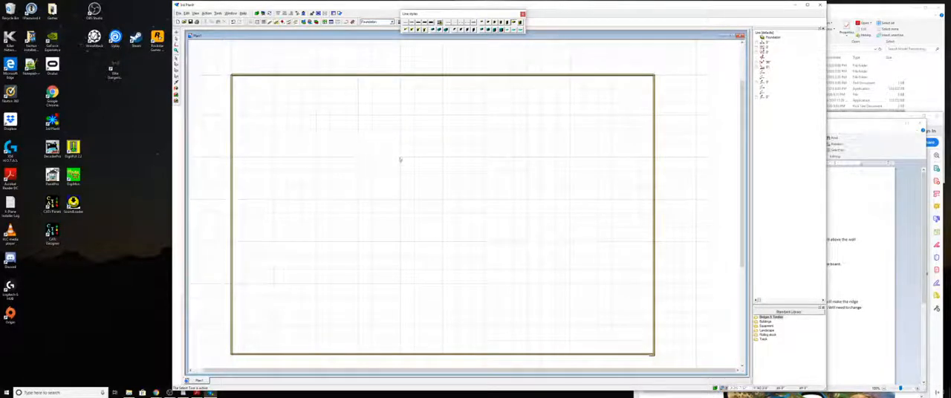
left_click(504, 154)
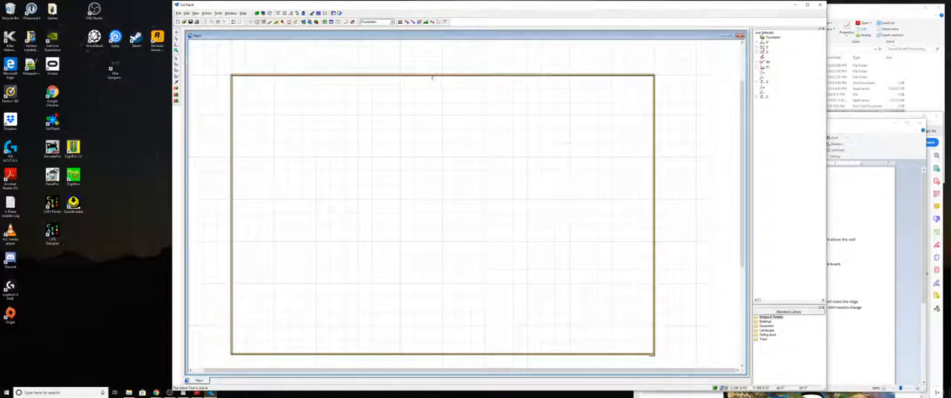
left_click(432, 76)
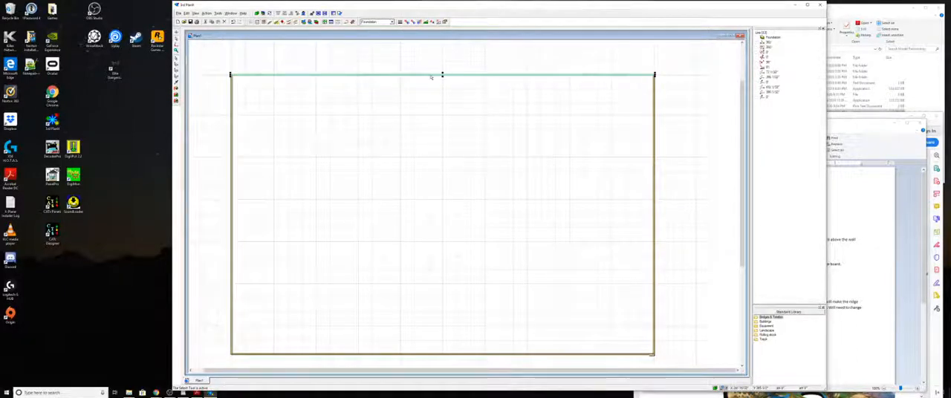
double_click(432, 76)
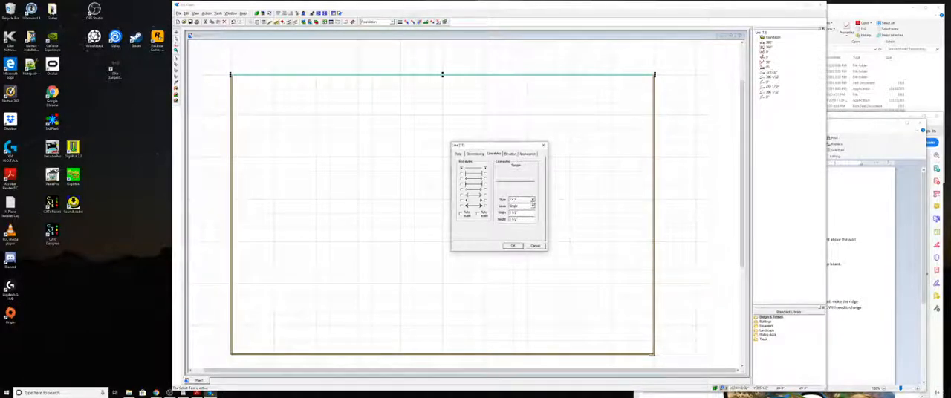
left_click(532, 201)
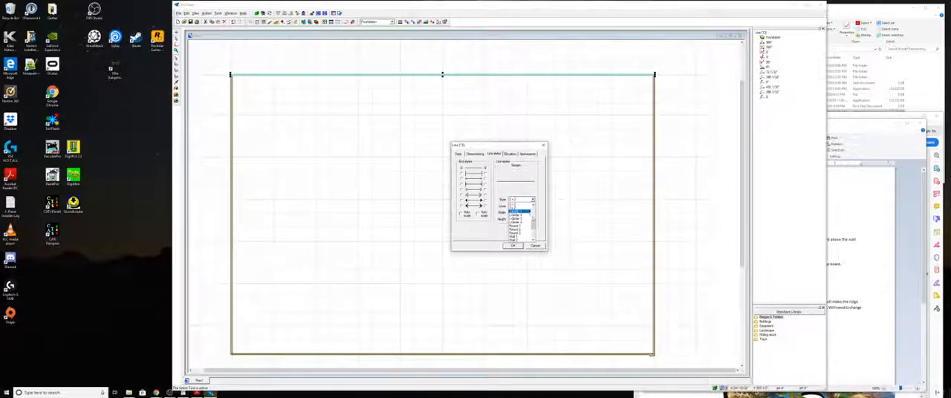
scroll(534, 228, "down", 3)
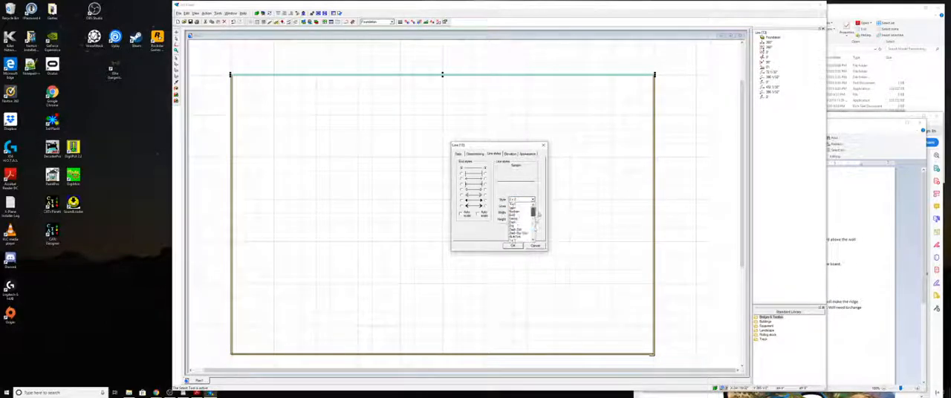
mouse_move(541, 221)
left_mouse_down()
mouse_move(547, 240)
mouse_move(543, 224)
left_mouse_up()
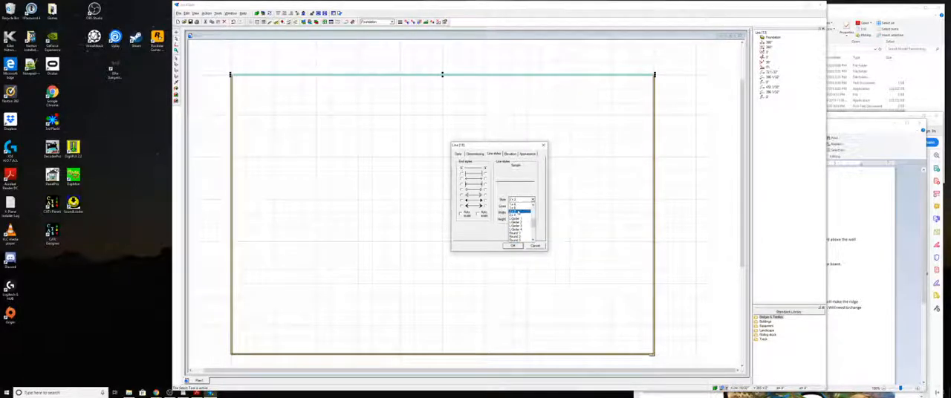
left_click(520, 212)
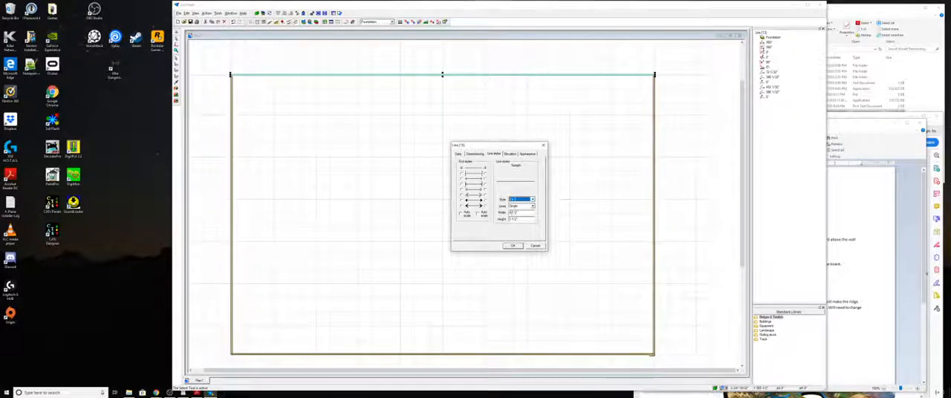
left_click(511, 212)
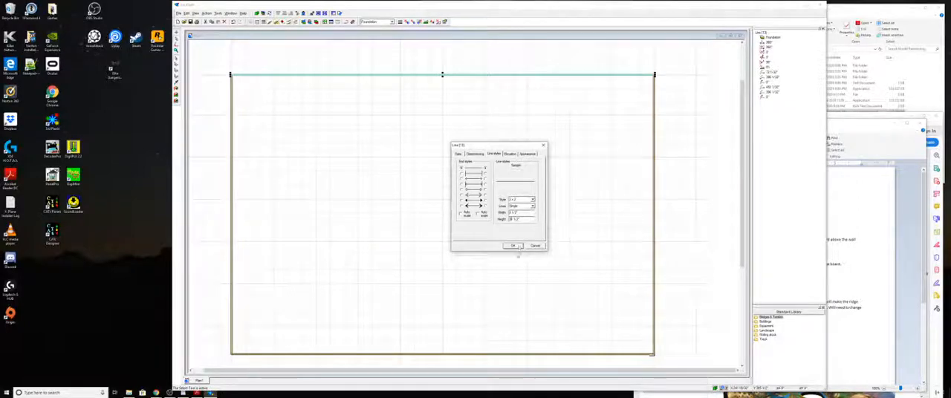
left_click(514, 246)
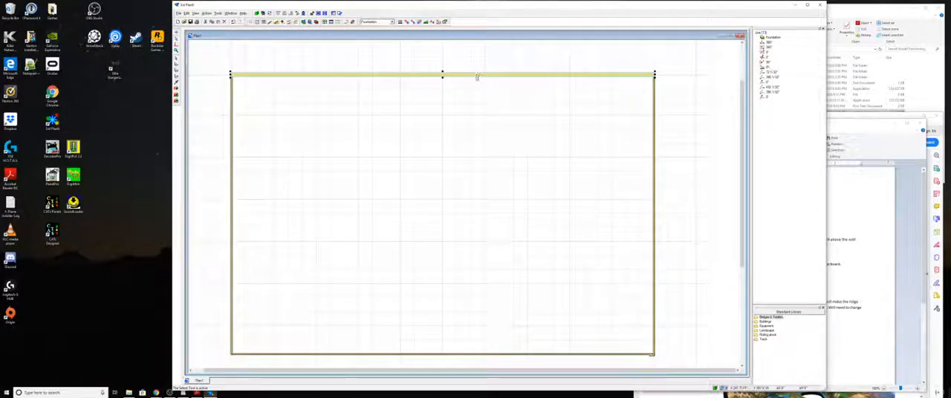
- Set the width and height of the right vertical foundation line to 3 1/2"
left_click(654, 175)
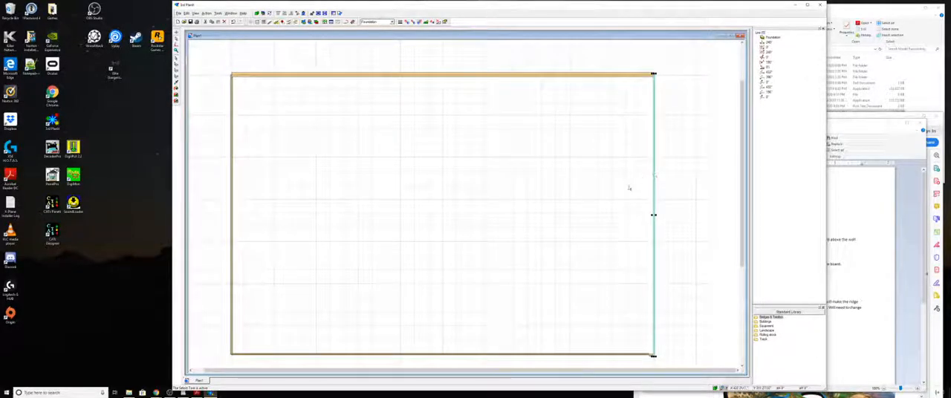
key("Return")
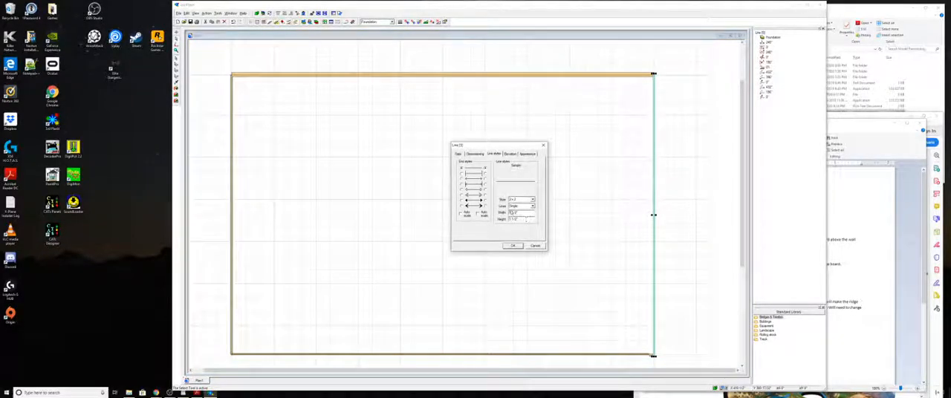
double_click(511, 213)
type("3")
double_click(510, 220)
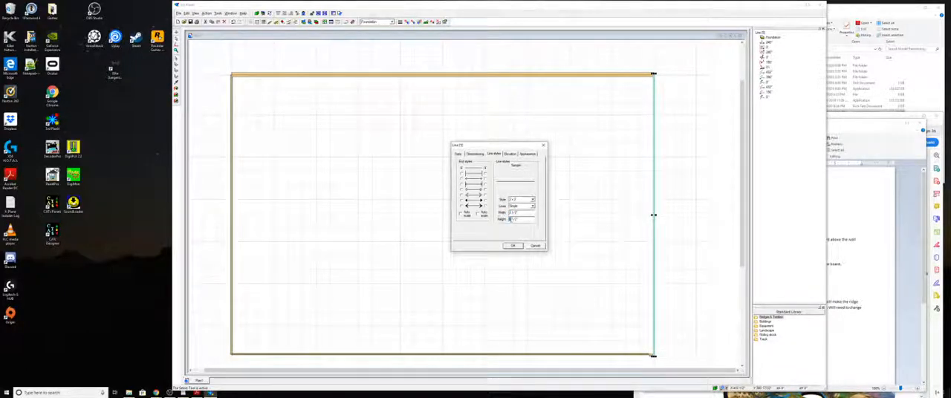
left_click(513, 246)
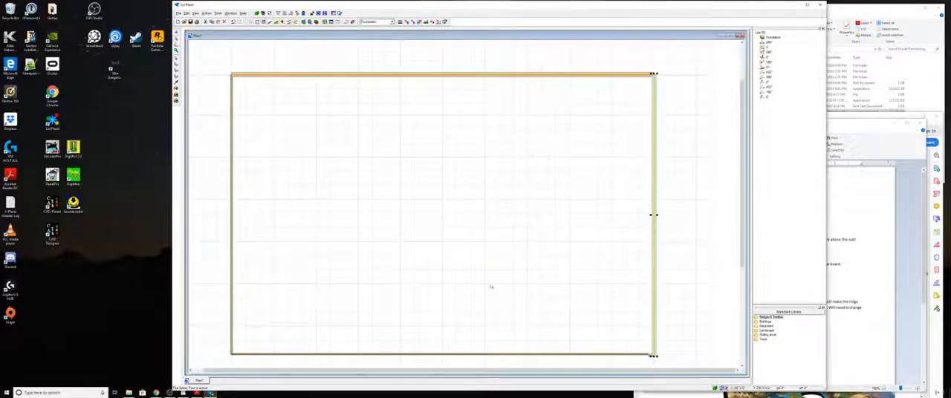
- Set the bottom foundation line's width and height to 3 1/2"
left_click(452, 352)
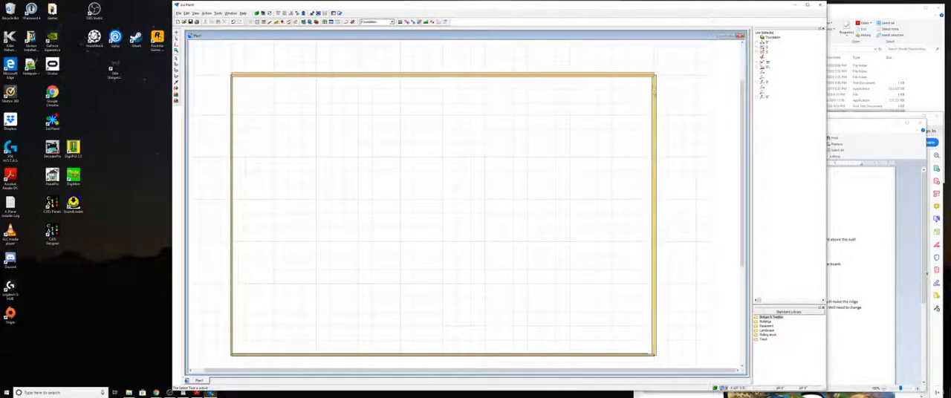
left_click(427, 356)
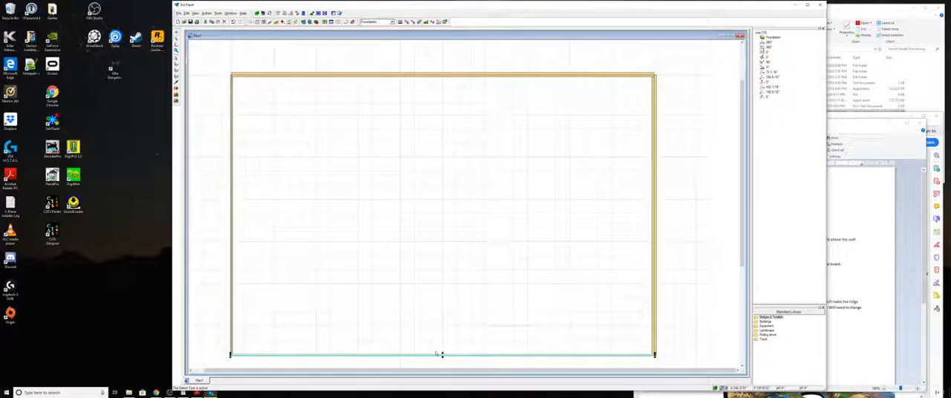
double_click(440, 355)
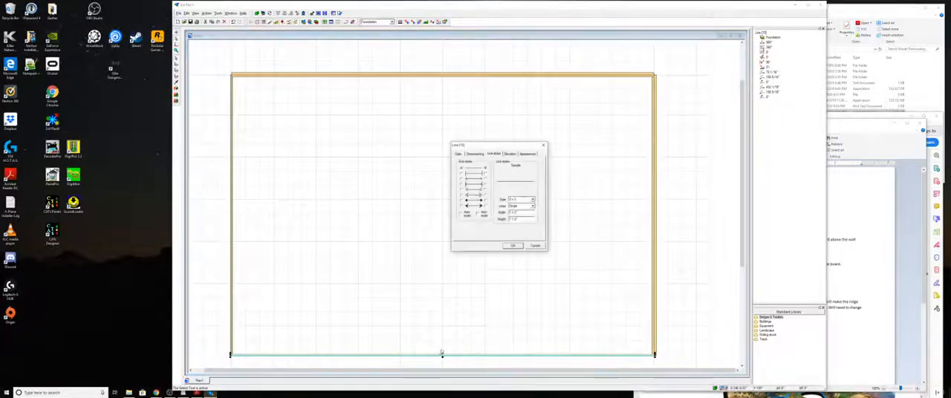
left_click_drag(511, 213, 510, 213)
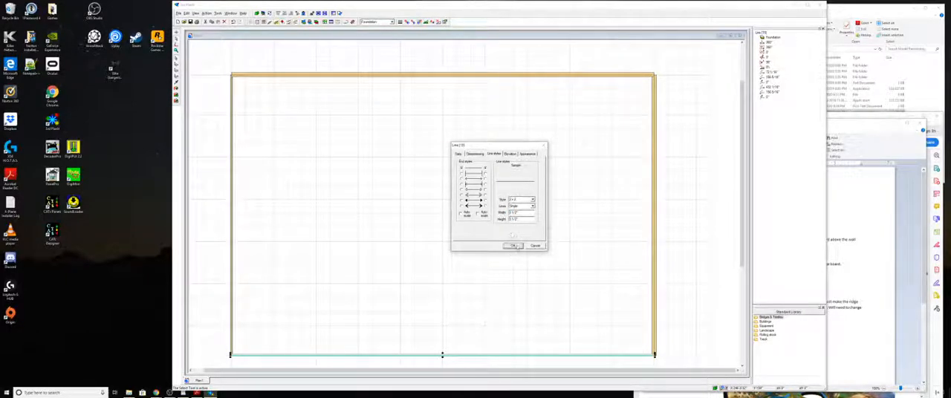
left_click(513, 246)
- Give the left vertical foundation line a width and height of 3 1/2"
left_click(232, 211)
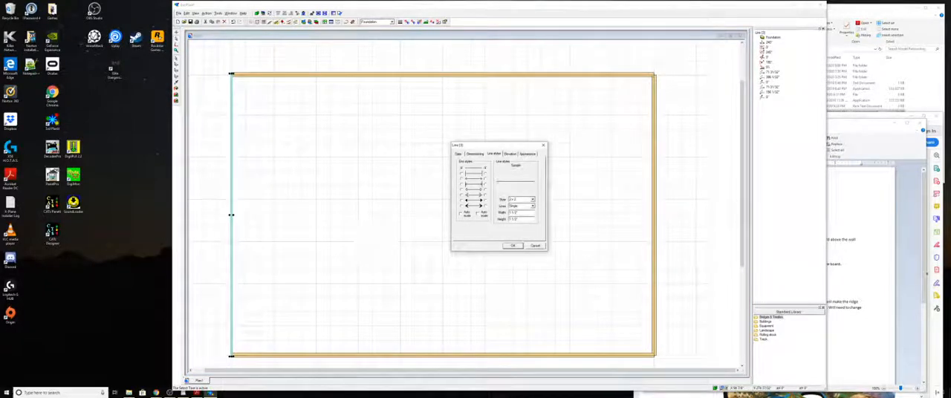
double_click(510, 214)
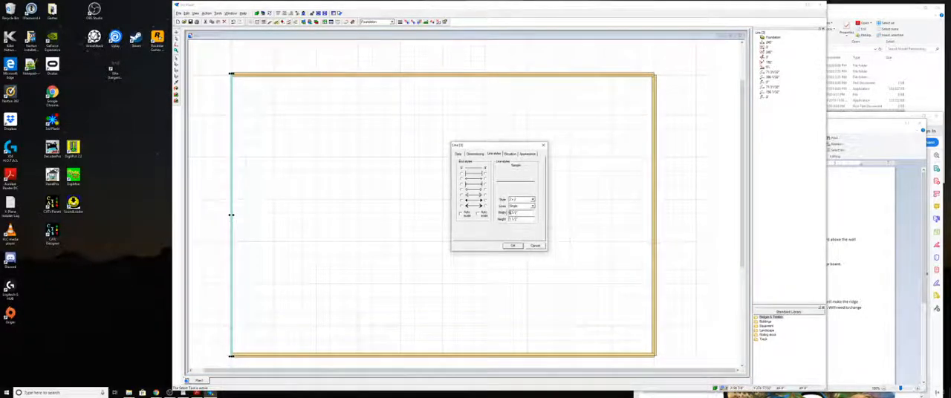
type("3")
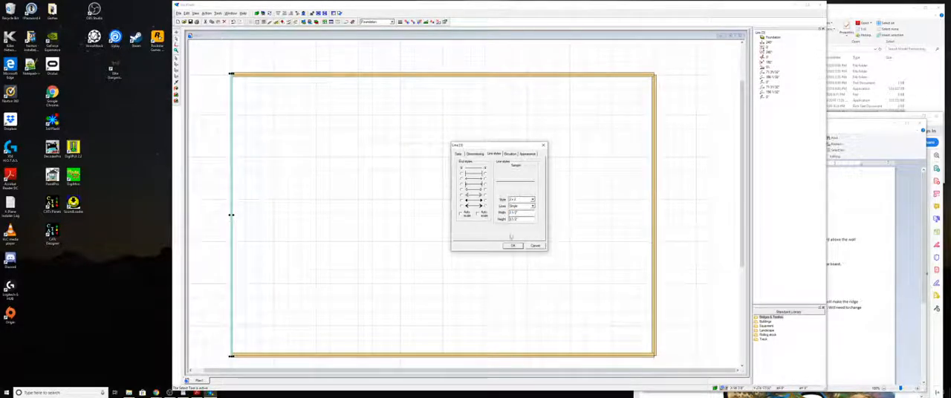
left_click(511, 246)
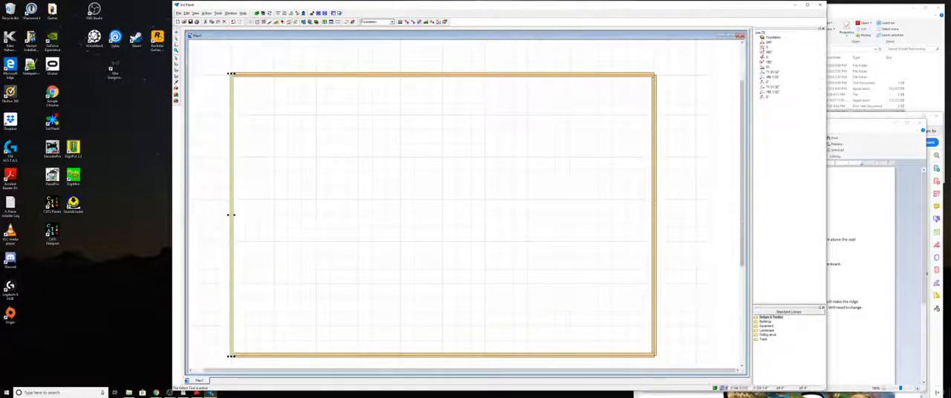
- Copy the bottom foundation line upward into the rectangle's interior as a horizontal cross member
left_click_drag(743, 230, 744, 257)
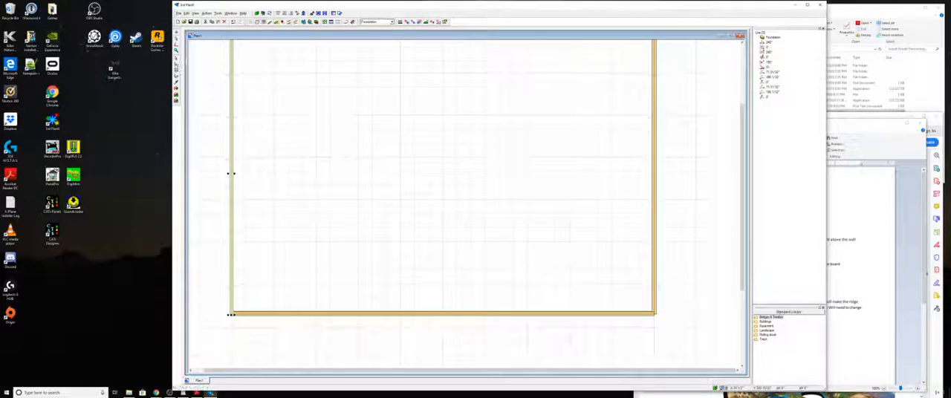
left_click(443, 313)
left_click_drag(443, 300, 445, 145)
left_click(478, 236)
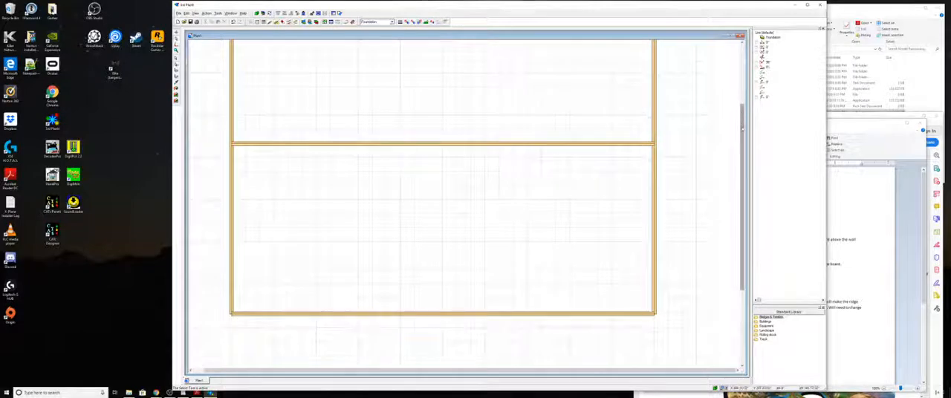
- Place another copy of the horizontal cross member slightly lower and delete the upper one
scroll(745, 128, "up", 2)
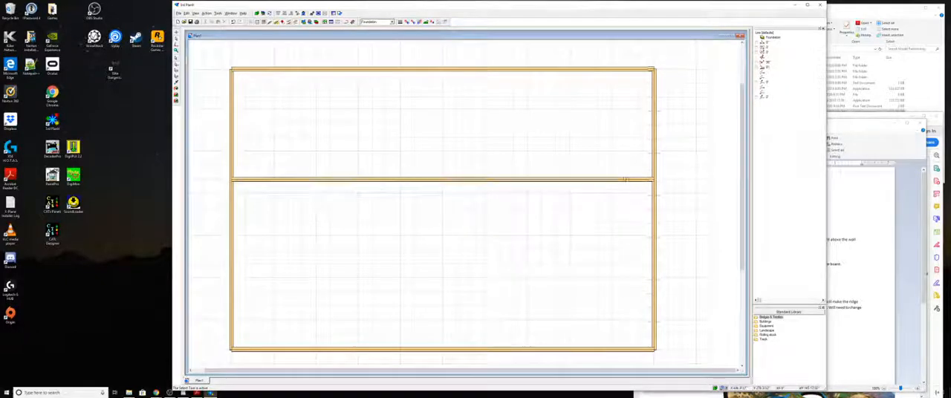
left_click_drag(623, 181, 623, 222)
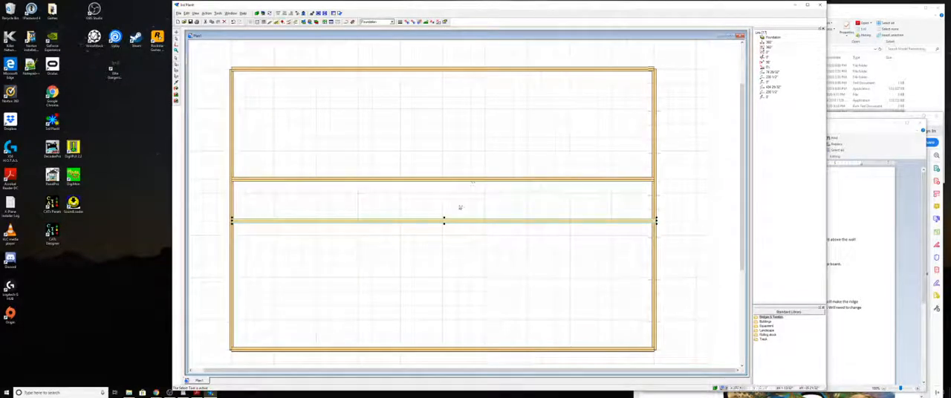
left_click(449, 201)
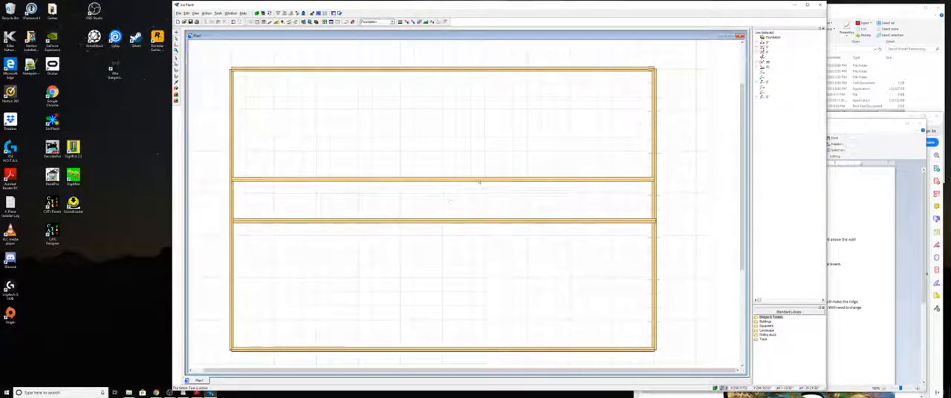
left_click(442, 179)
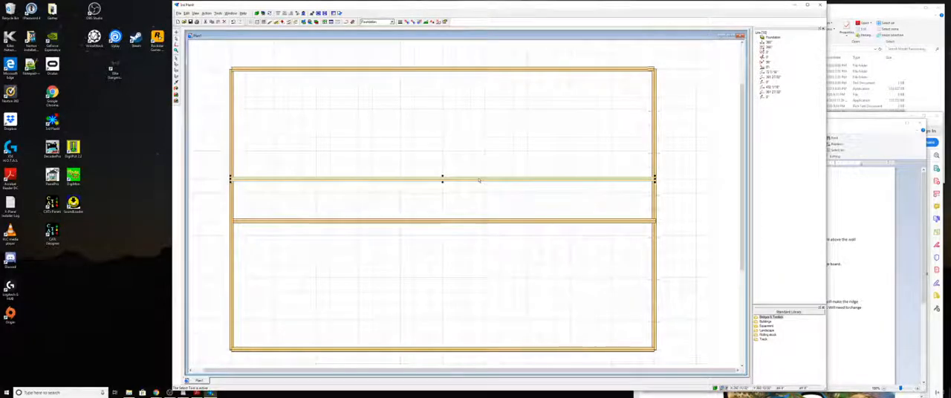
key("Delete")
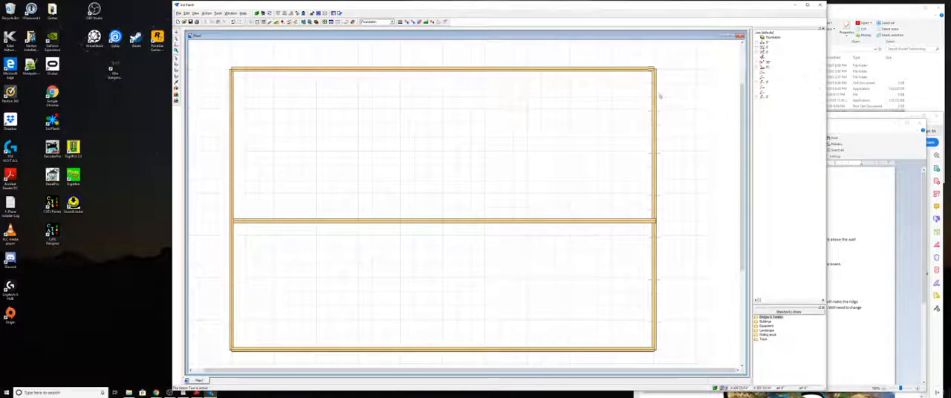
- Move the remaining cross member up to the midpoint of the right vertical foundation line
left_click(653, 127)
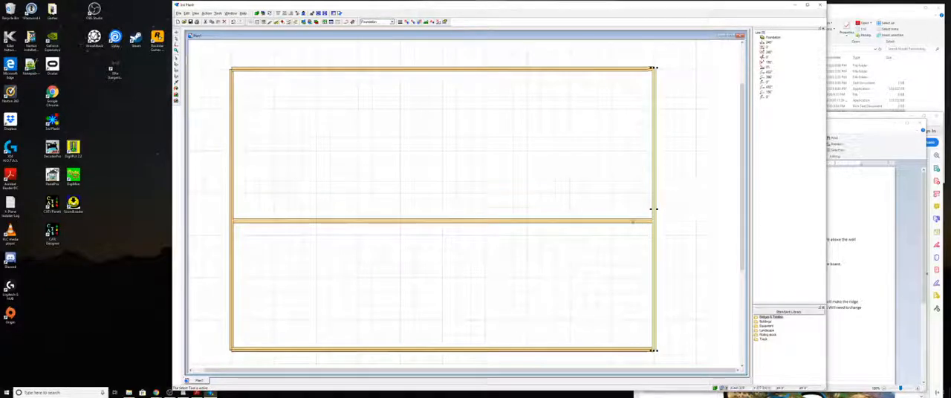
left_click(620, 221)
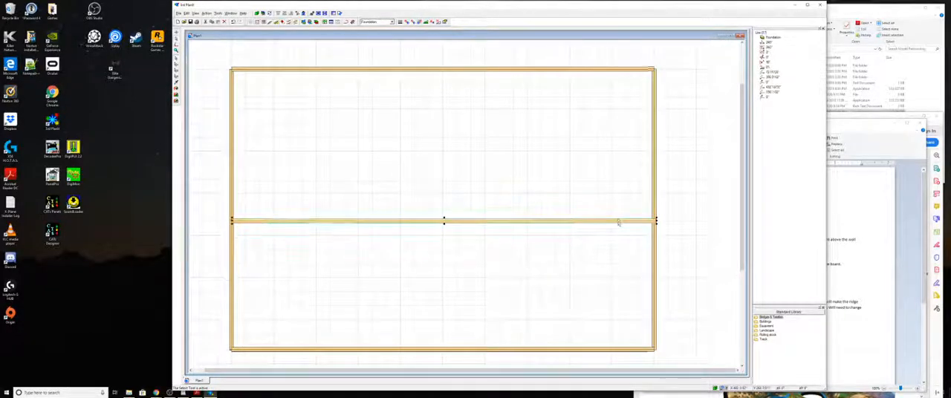
left_click_drag(618, 212, 618, 211)
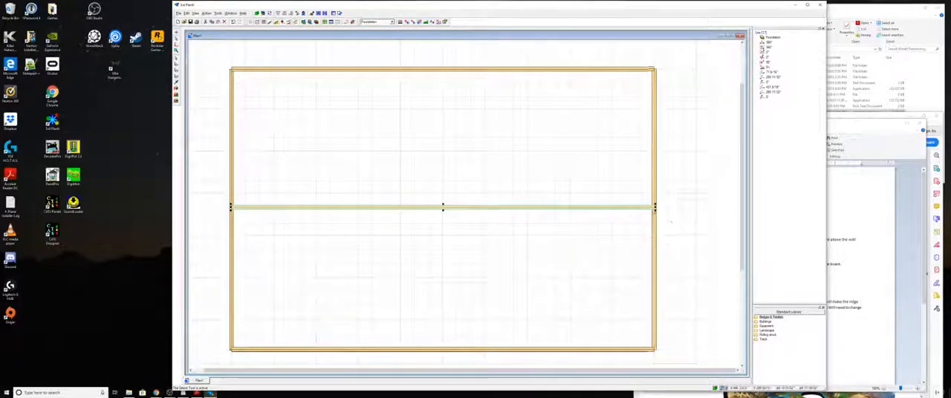
- Fine-adjust the cross member's vertical position at its joint with the right vertical foundation line
scroll(655, 208, "up", 3)
scroll(658, 211, "up", 3)
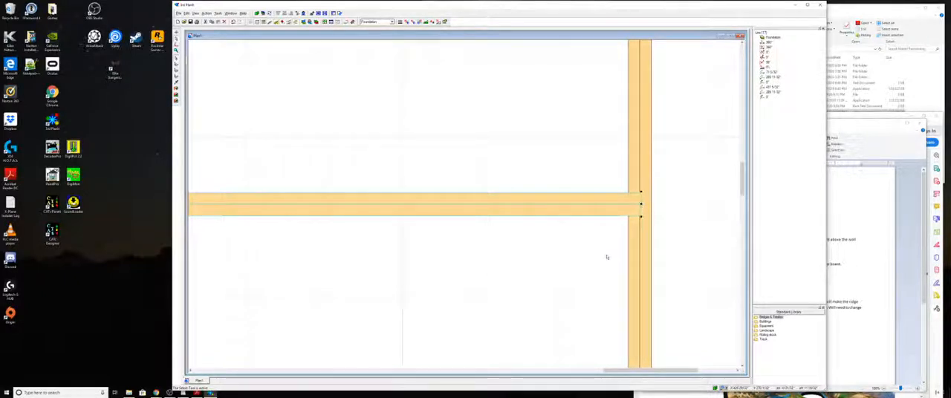
key("Down")
key("Down")
key("Down")
key("Down")
key("Down")
key("Down")
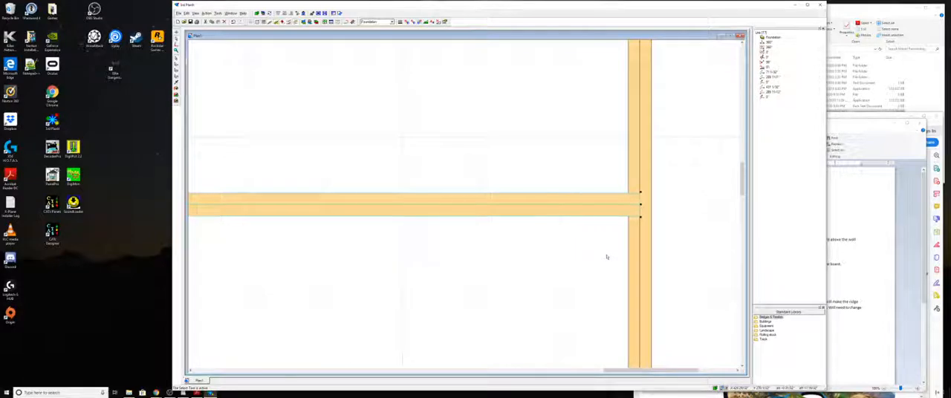
key("Down")
key("Down")
key("Down")
key("Down")
key("Down")
key("Down")
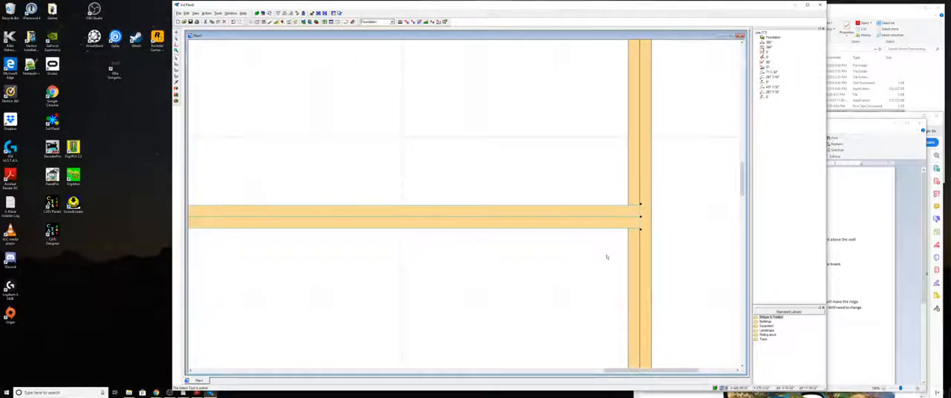
key("Up")
key("Up")
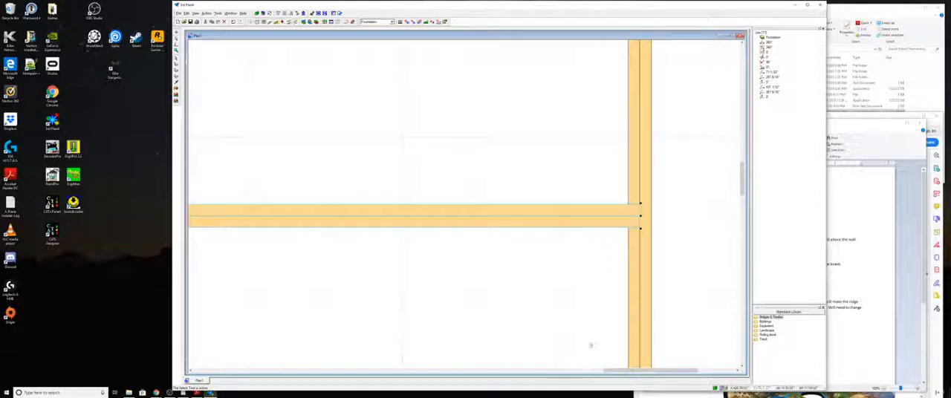
- Examine the whole foundation and the cross member's joint with the left vertical line
scroll(573, 311, "down", 2)
scroll(573, 310, "down", 3)
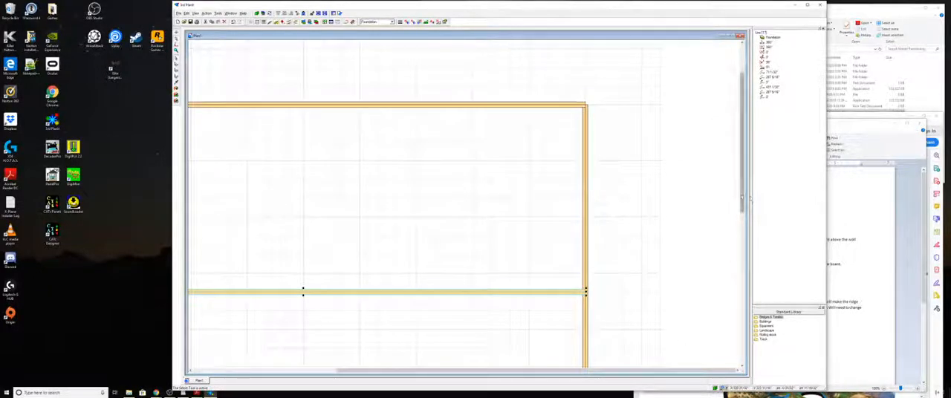
left_click_drag(742, 208, 742, 262)
scroll(609, 312, "down", 1)
scroll(614, 307, "down", 1)
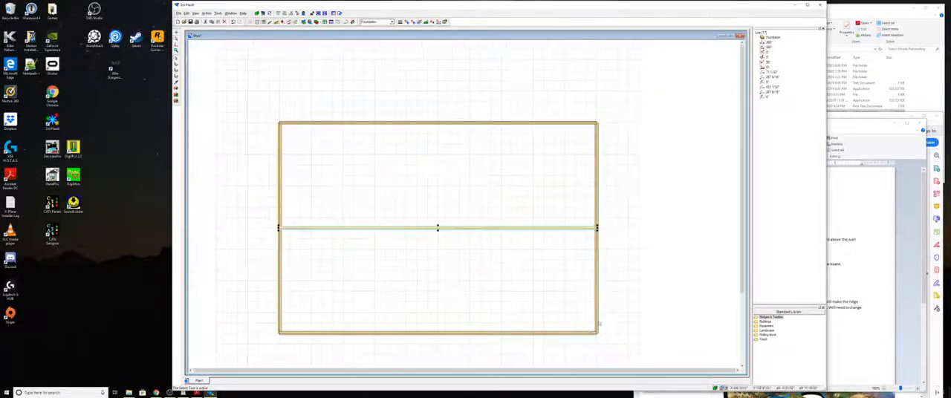
scroll(588, 330, "up", 1)
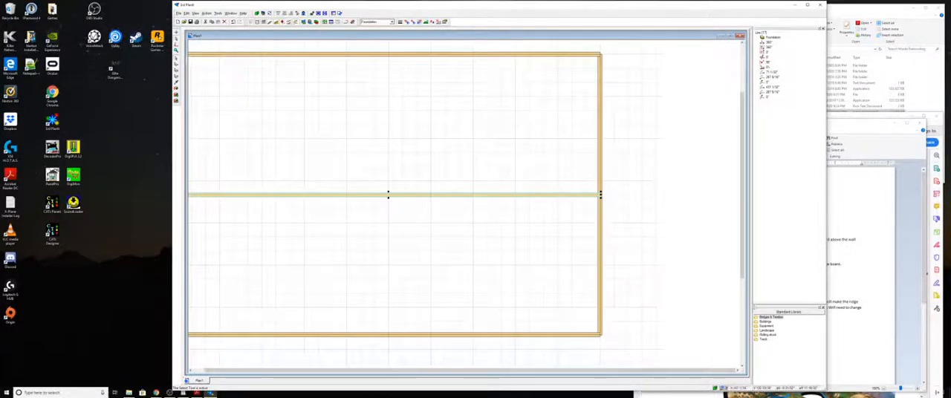
left_click_drag(744, 268, 743, 295)
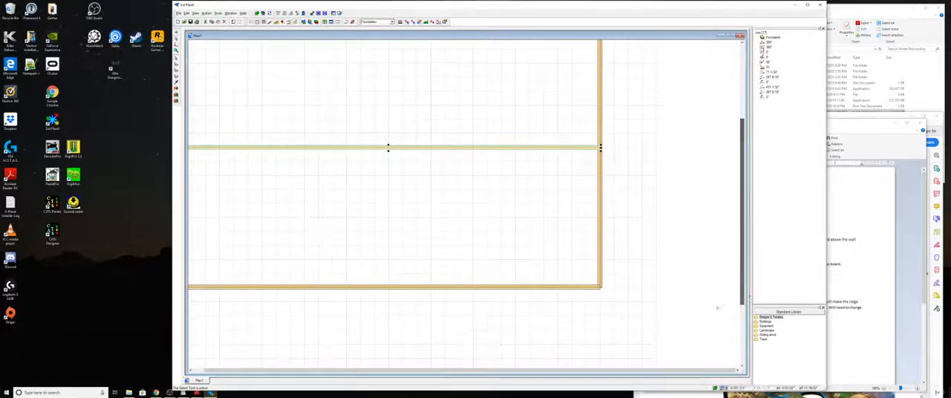
left_click_drag(652, 368, 602, 374)
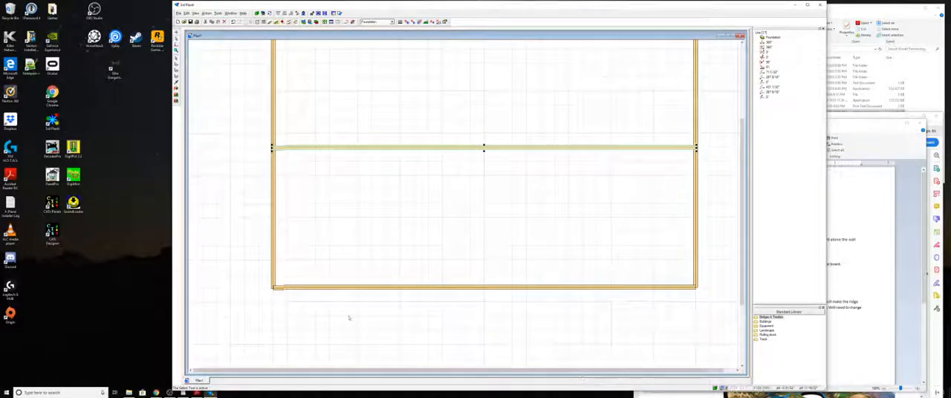
scroll(275, 155, "up", 5)
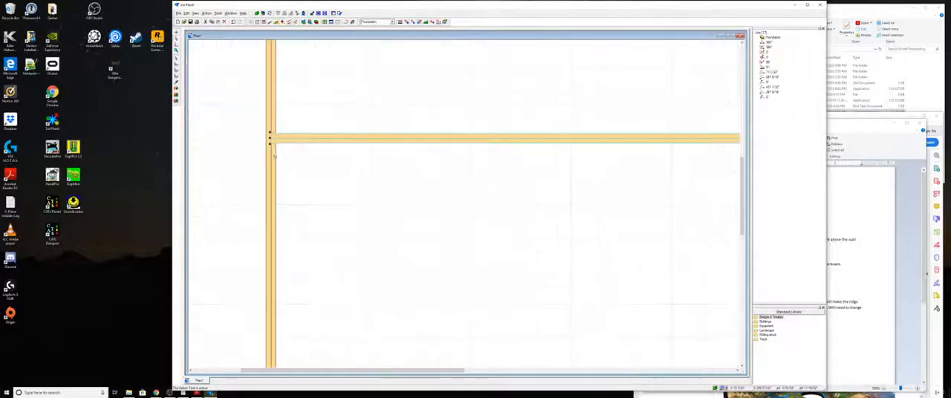
scroll(277, 157, "down", 6)
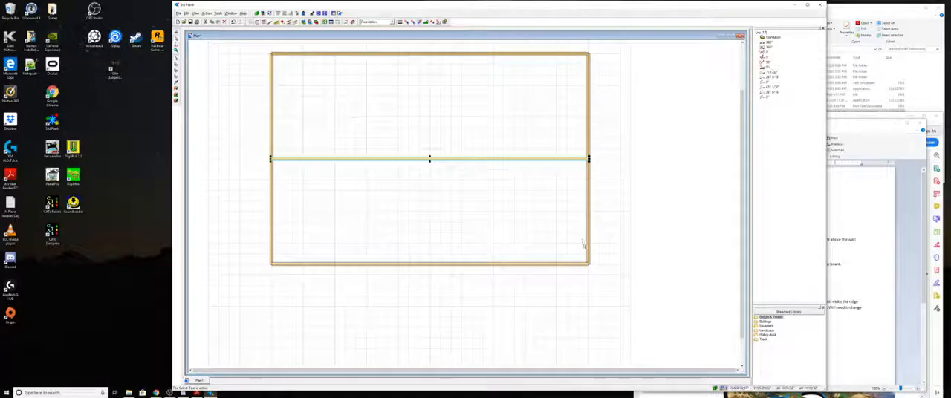
- Draw a vertical line post inside the foundation near its upper-left corner, giving it an ending Z position below zero
left_click(467, 205)
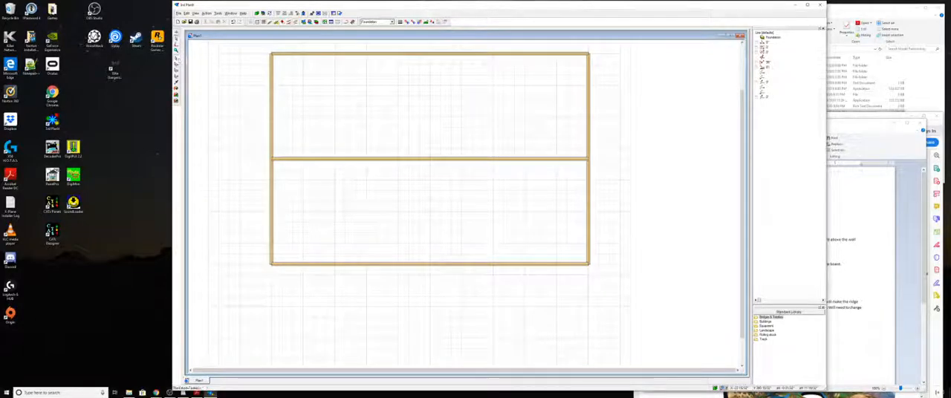
left_click(177, 34)
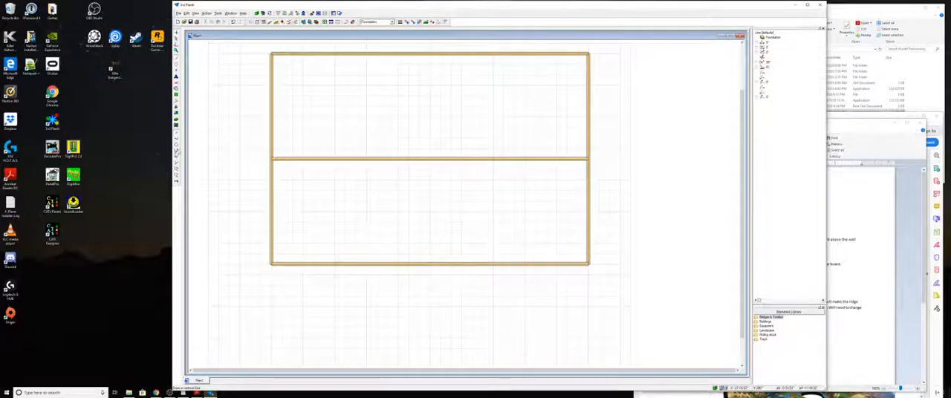
left_click(177, 152)
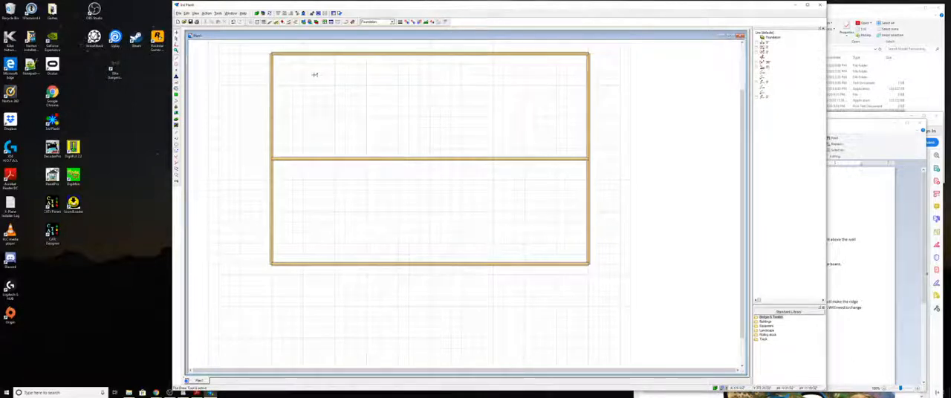
left_click(318, 74)
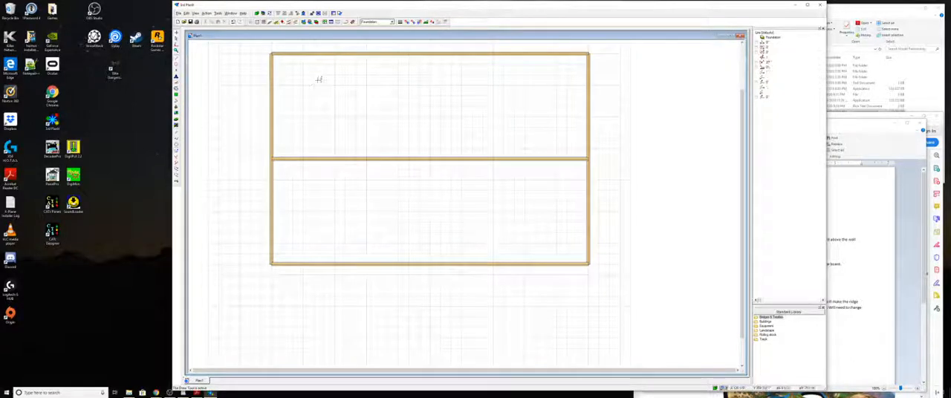
key("z")
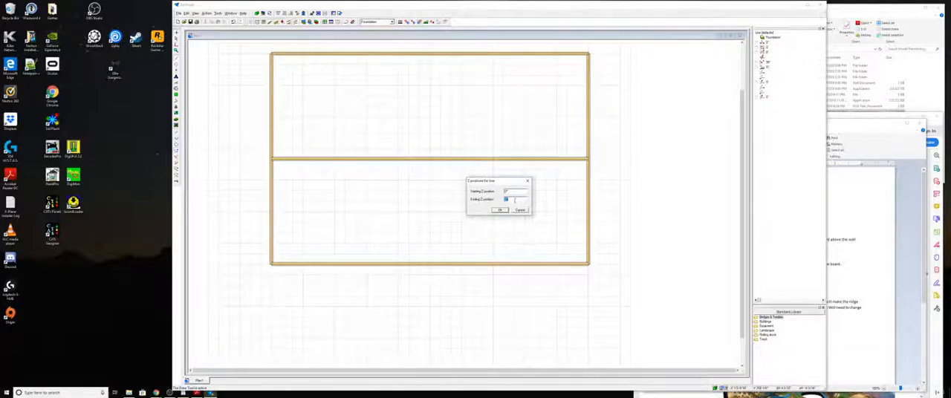
type("1")
left_click(501, 210)
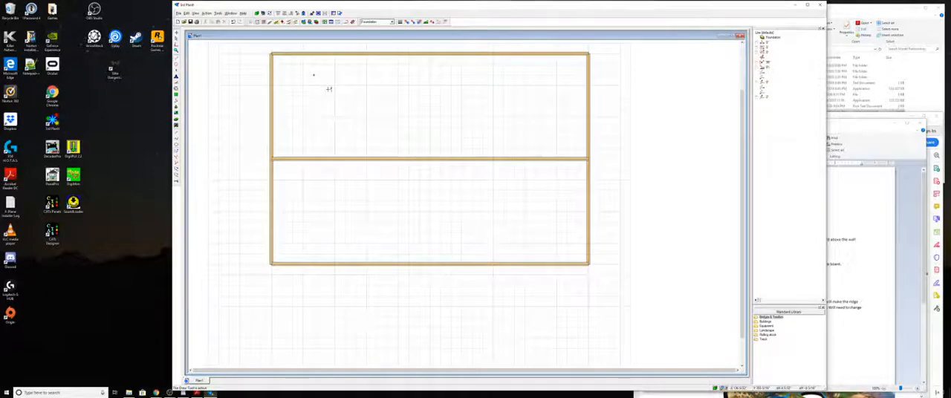
key("Escape")
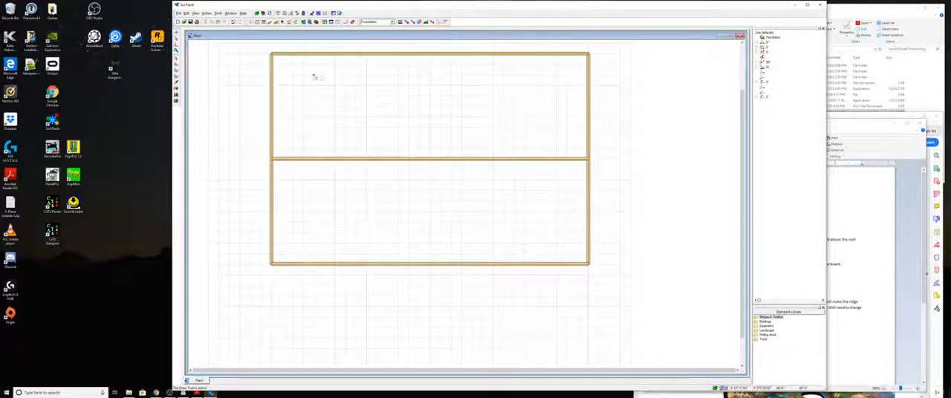
- Apply a lumber line style to the vertical post and set its cross-section width and height
left_click(314, 75)
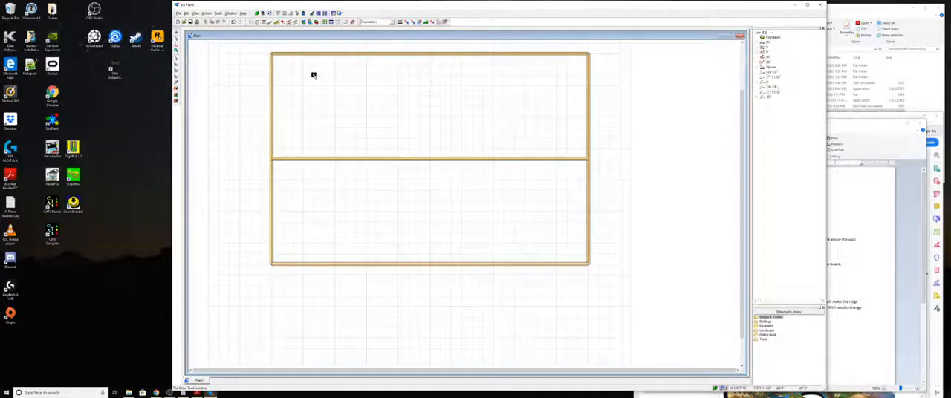
left_click(400, 23)
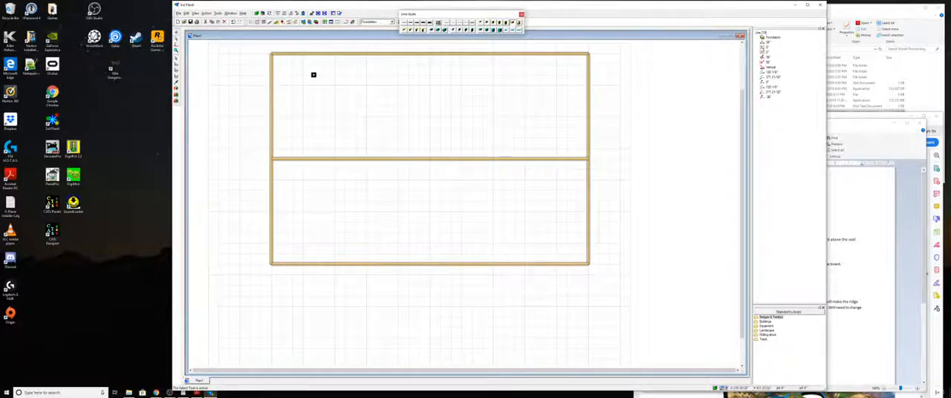
left_click(521, 15)
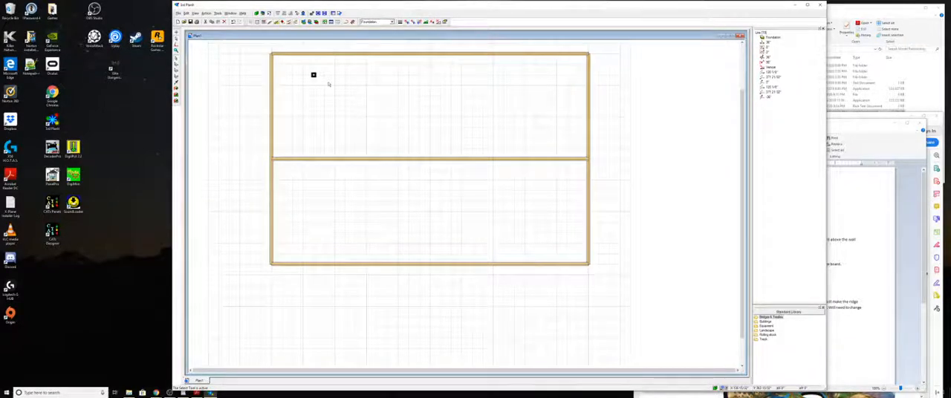
key("alt+Return")
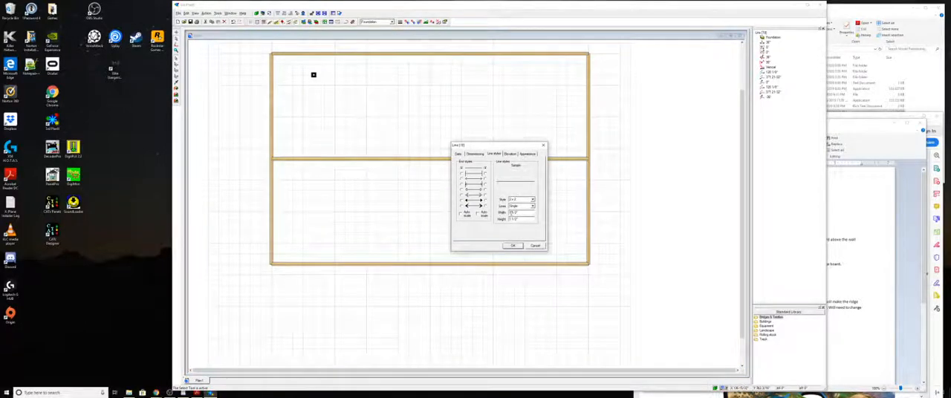
double_click(511, 213)
double_click(511, 219)
left_click(512, 246)
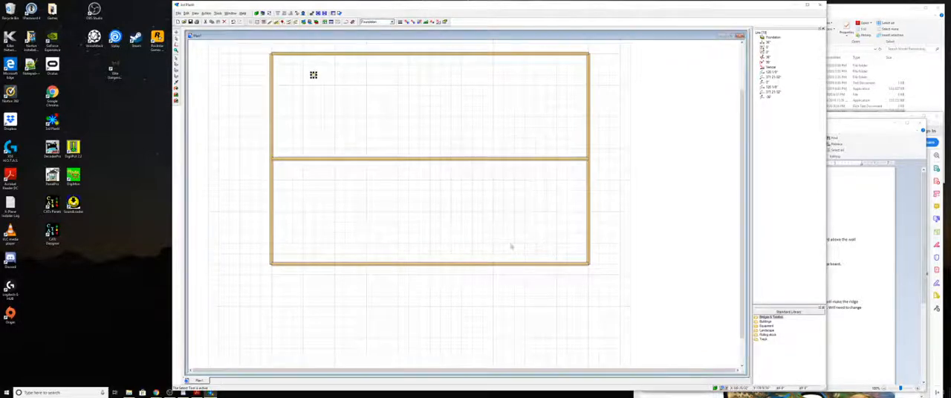
left_click(327, 133)
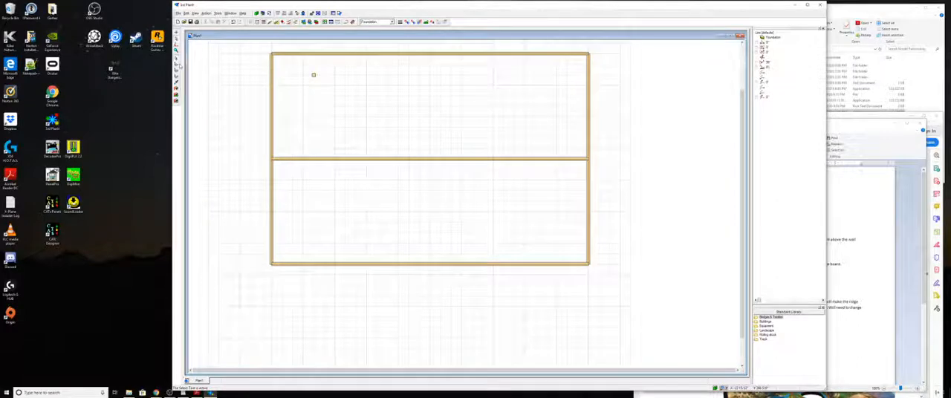
left_click(176, 65)
left_click(313, 75)
left_click_drag(314, 75, 337, 77)
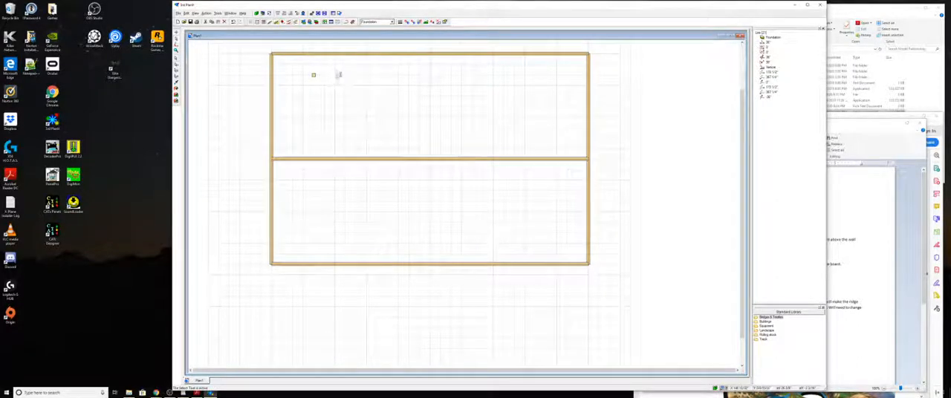
left_click_drag(338, 78, 373, 86, "ctrl")
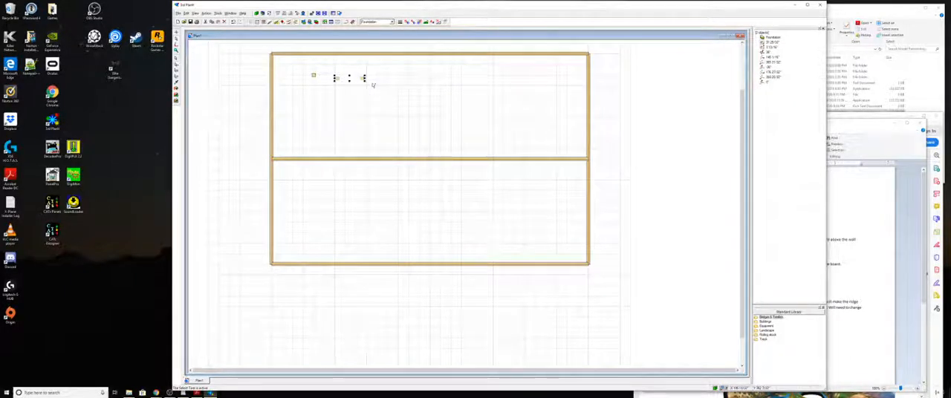
key("Delete")
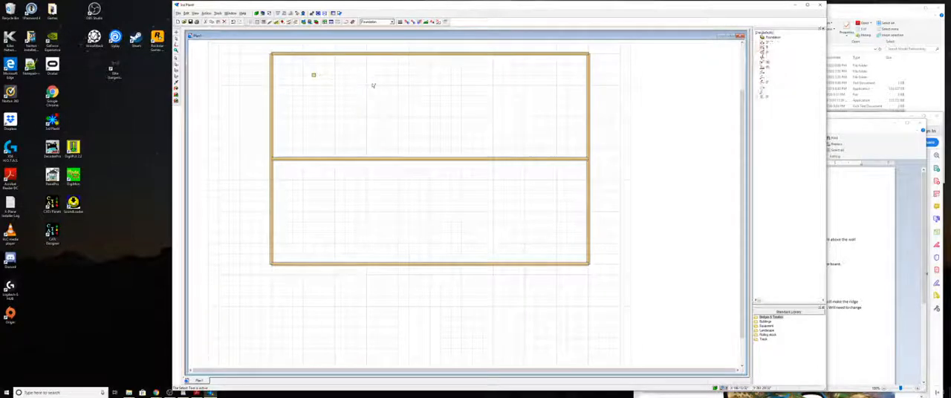
- Place nine copies of the post scattered to its right within the upper half of the foundation
left_click(314, 77)
left_click_drag(314, 76, 335, 75, "ctrl")
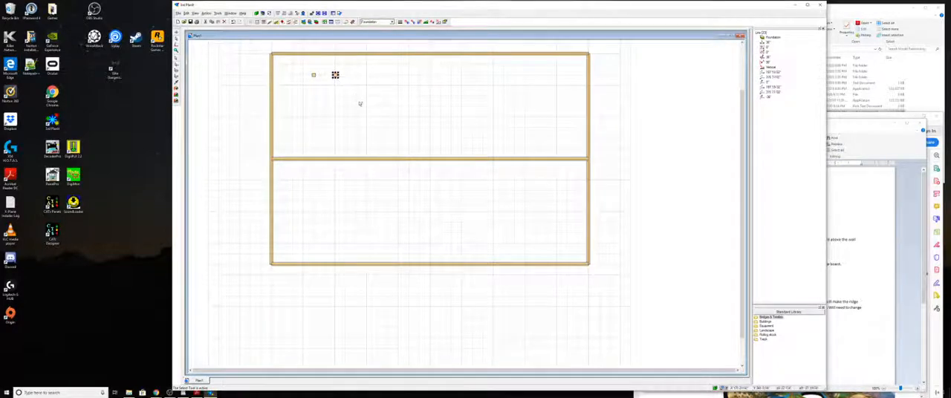
left_click(359, 101)
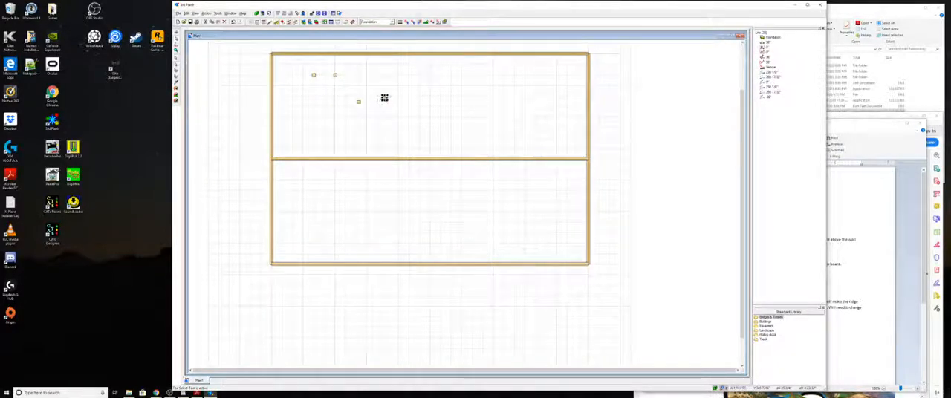
left_click(384, 97)
left_click(373, 83)
left_click(395, 81)
left_click(407, 96)
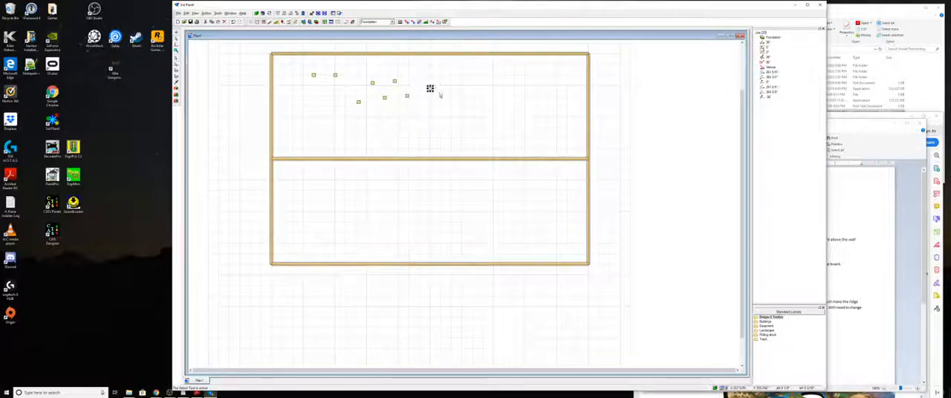
left_click(430, 89)
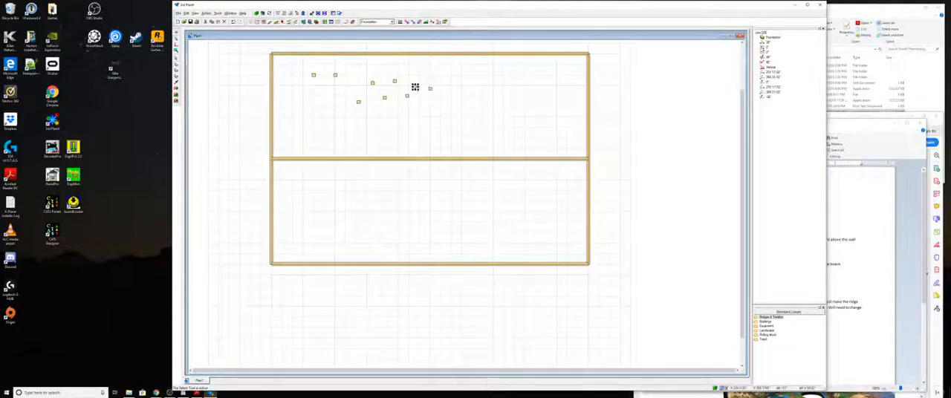
left_click(441, 78)
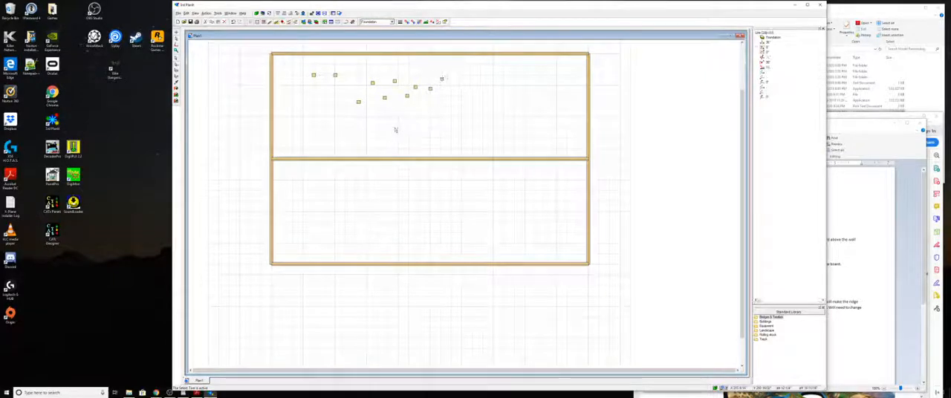
- Place one more copy of the upper-left post just below it
left_click(316, 76)
left_click(315, 76)
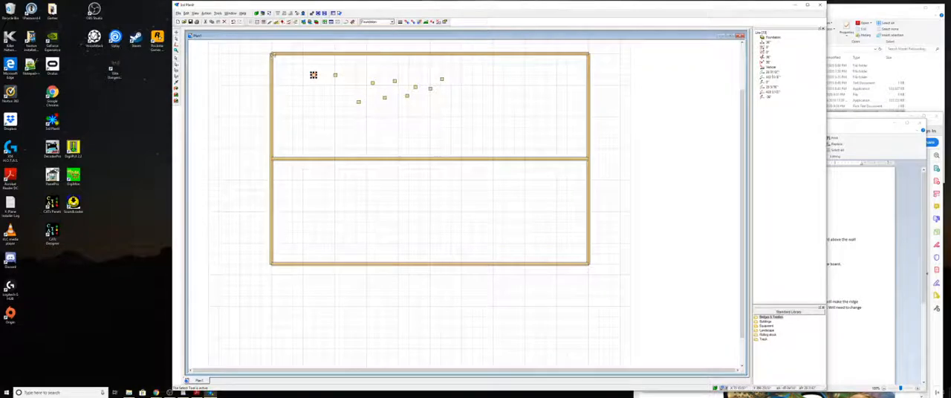
left_click(320, 95)
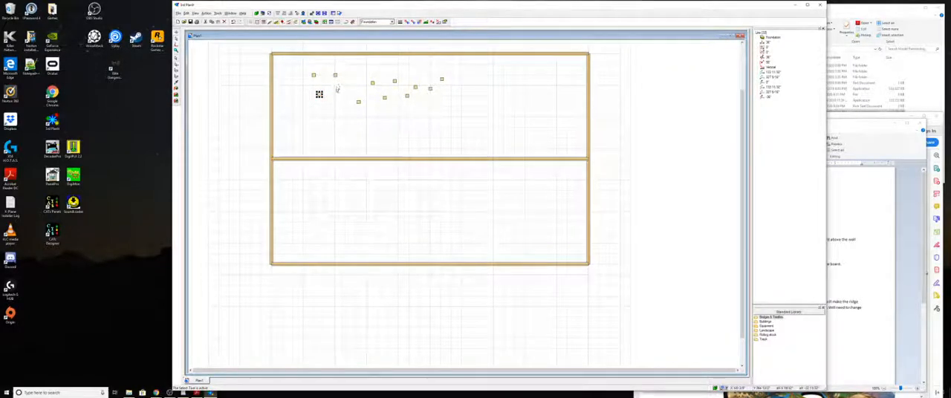
left_click(337, 90)
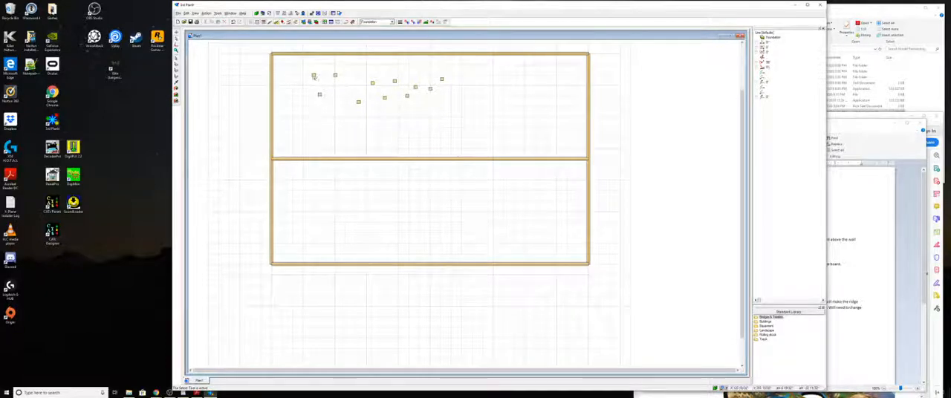
- Move the upper-left post onto the upper-left corner of the foundation
left_click(314, 77)
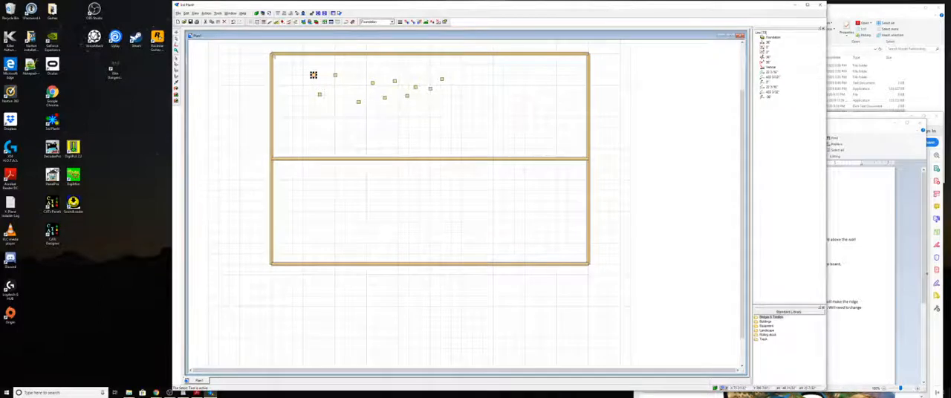
left_click_drag(313, 75, 271, 55)
scroll(277, 75, "up", 4)
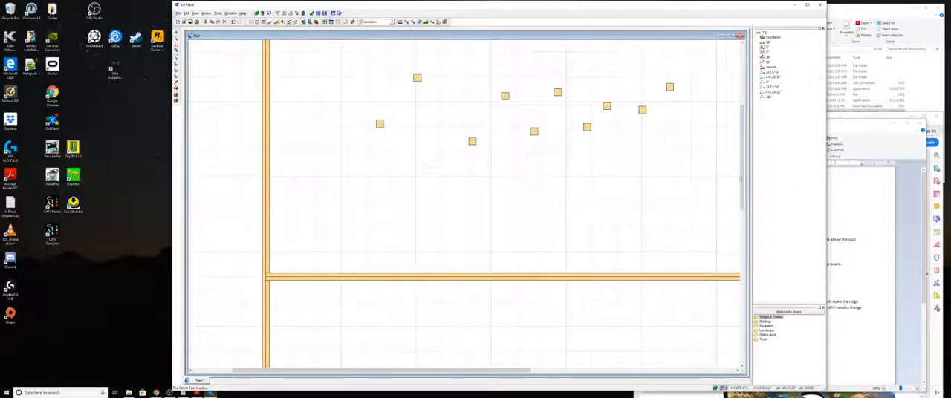
scroll(572, 179, "up", 5)
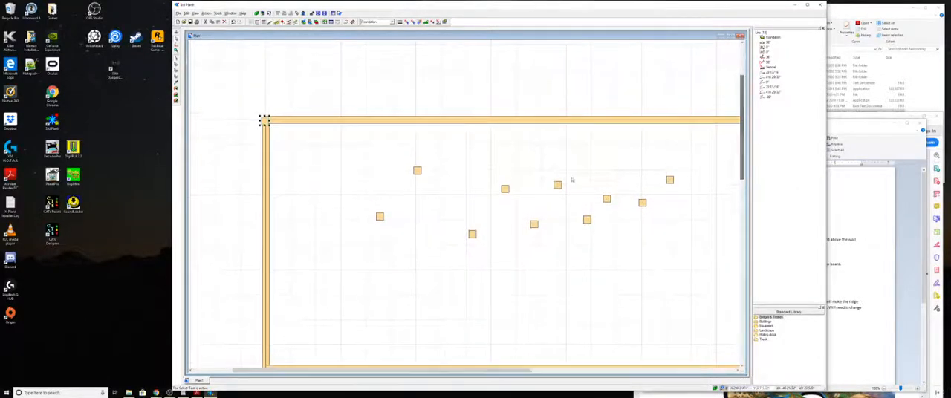
scroll(399, 174, "up", 1)
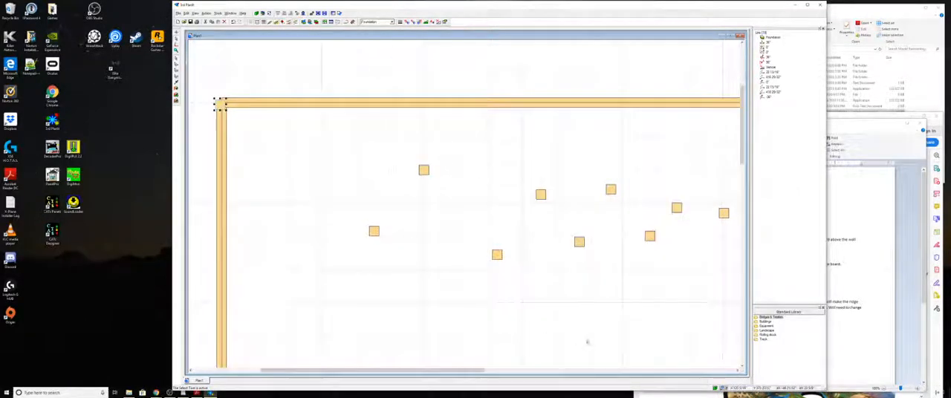
left_click_drag(456, 369, 402, 369)
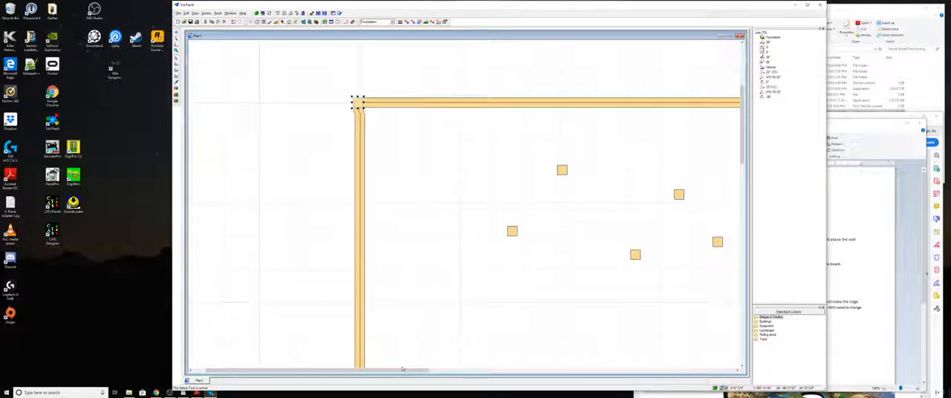
left_click(435, 274)
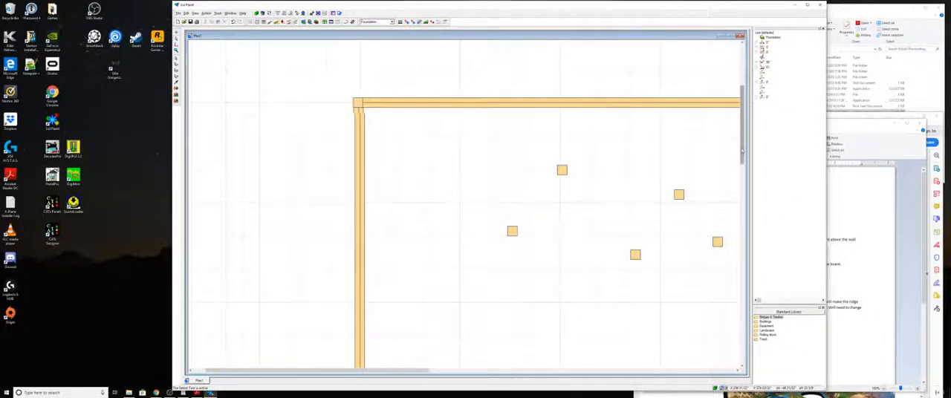
- Move the nearest loose post onto the joint of the cross member with the left foundation line
left_click_drag(742, 126, 742, 157)
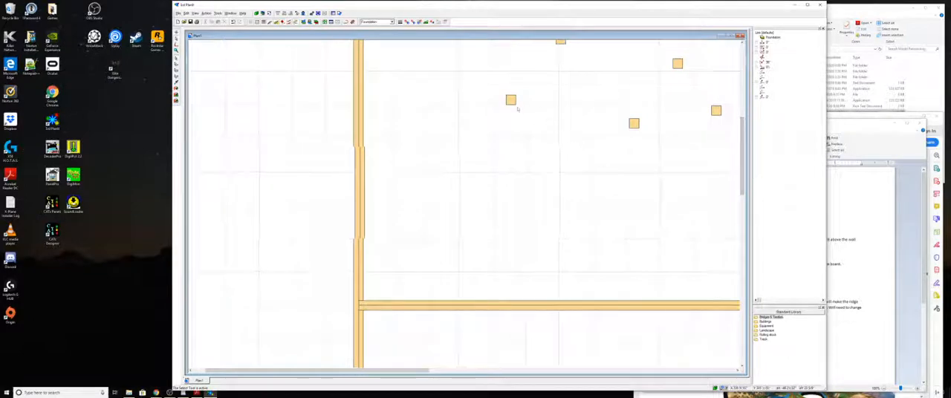
left_click(510, 100)
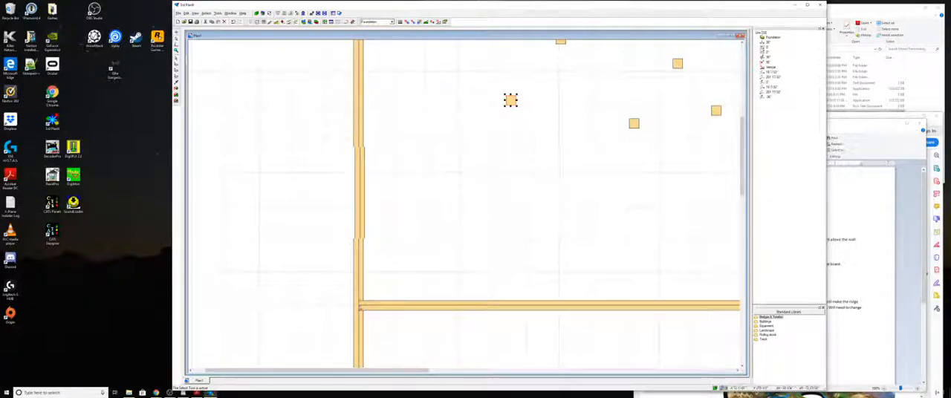
left_click_drag(510, 100, 360, 307)
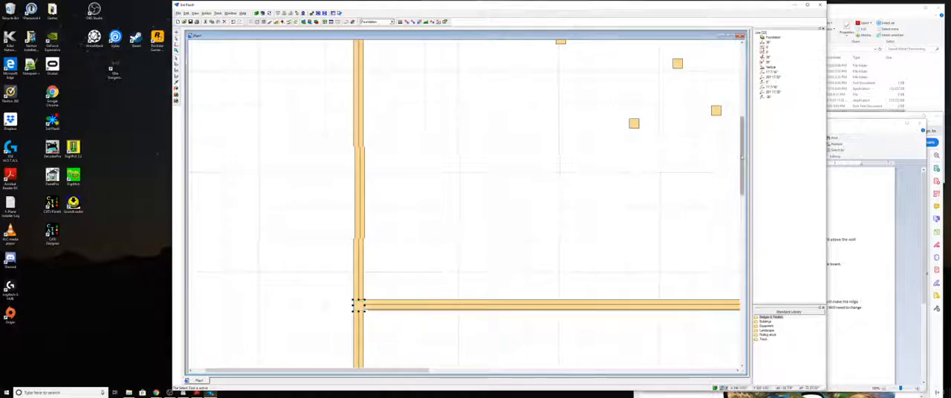
- Move another loose post down into the lower half and onto the lower-left corner of the foundation
mouse_move(741, 158)
left_mouse_down()
mouse_move(739, 192)
mouse_move(742, 157)
left_mouse_up()
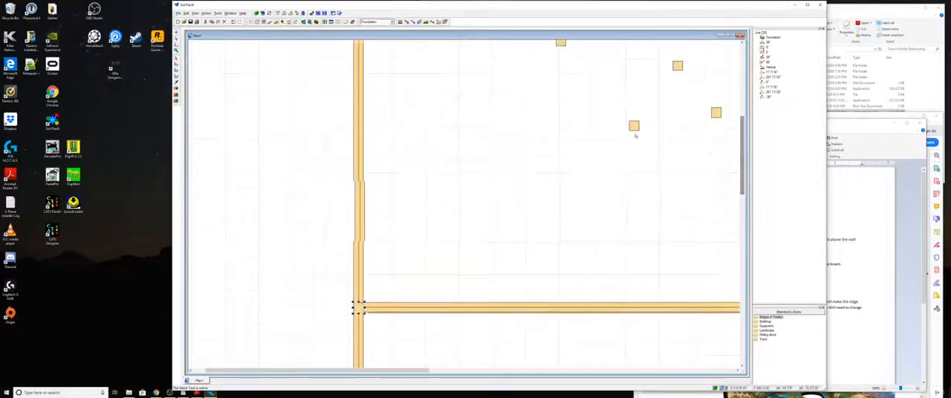
left_click_drag(634, 125, 549, 356)
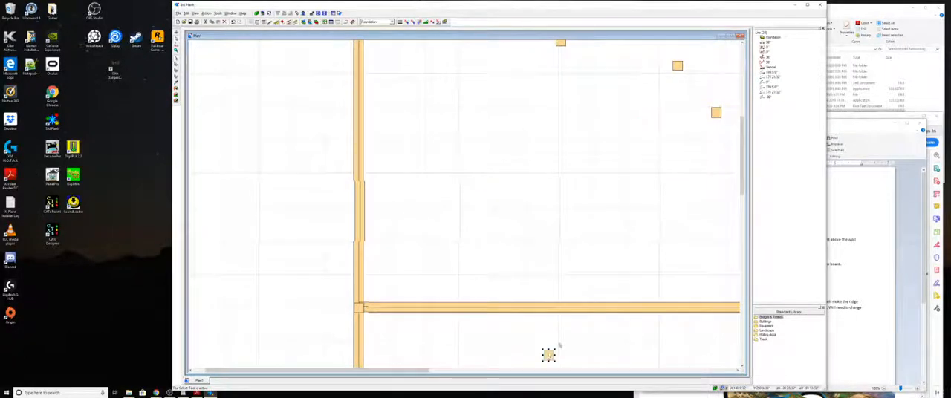
left_click_drag(741, 164, 730, 229)
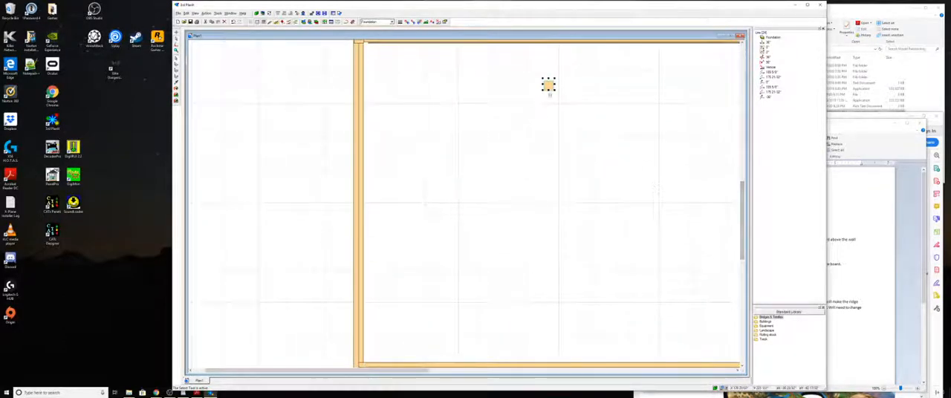
left_click_drag(546, 96, 403, 322)
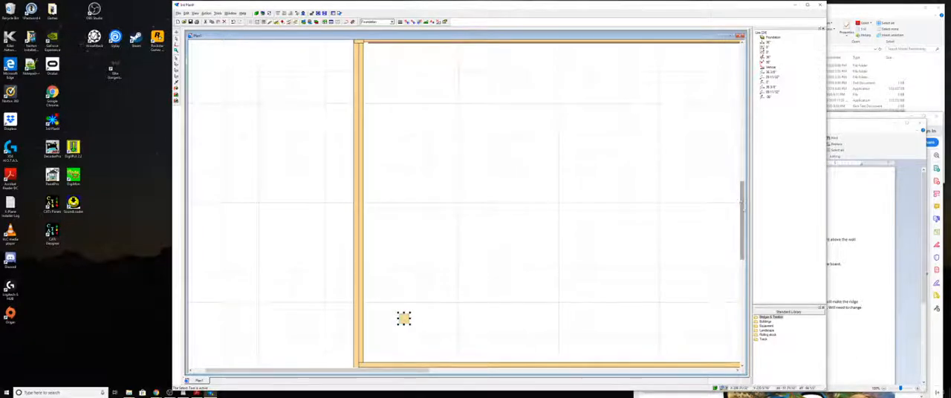
scroll(591, 206, "down", 3)
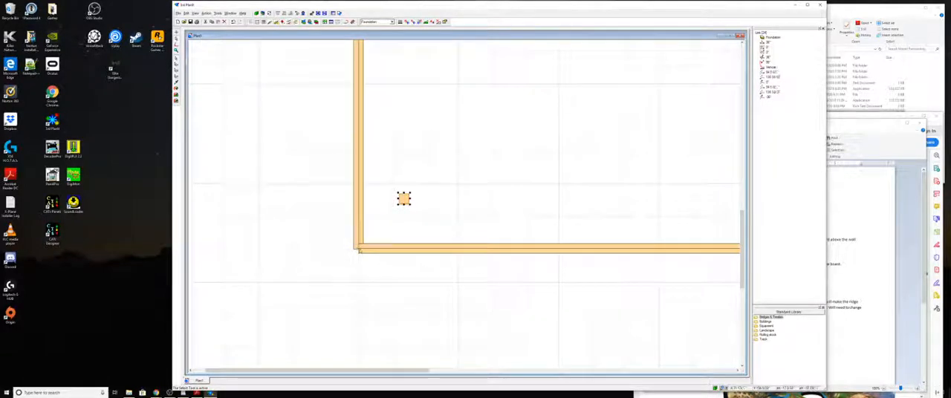
left_click_drag(360, 251, 359, 249)
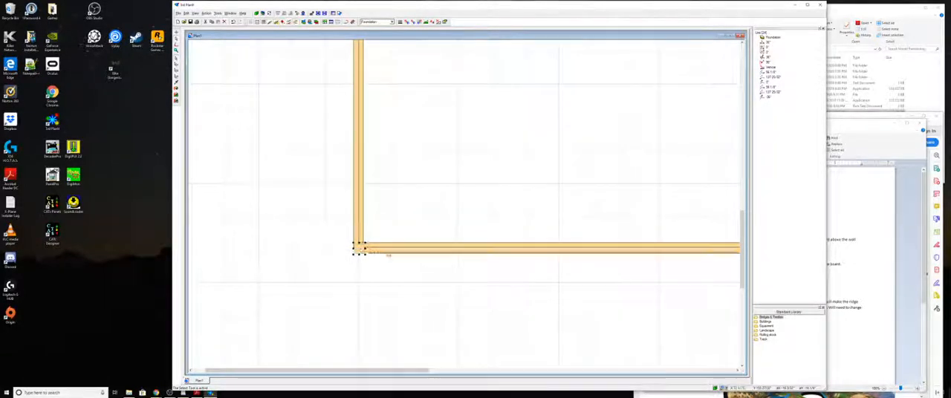
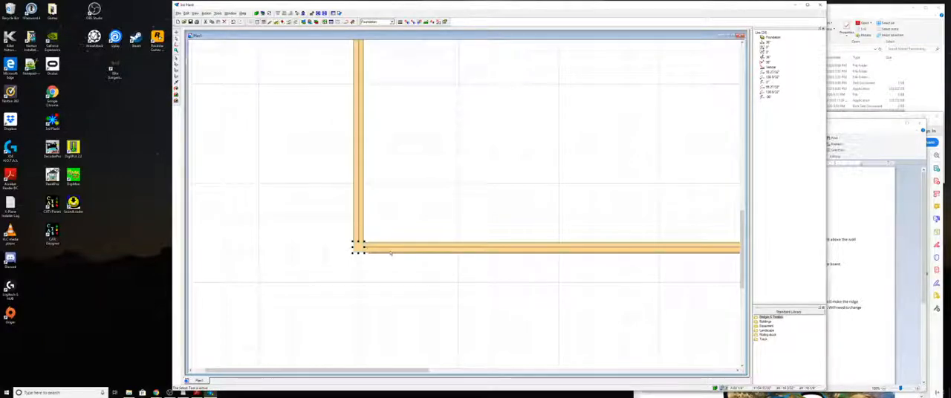
- Nudge the post at the joint of the cross member and left foundation line upward until it is flush with the cross member
left_click_drag(386, 367, 464, 372)
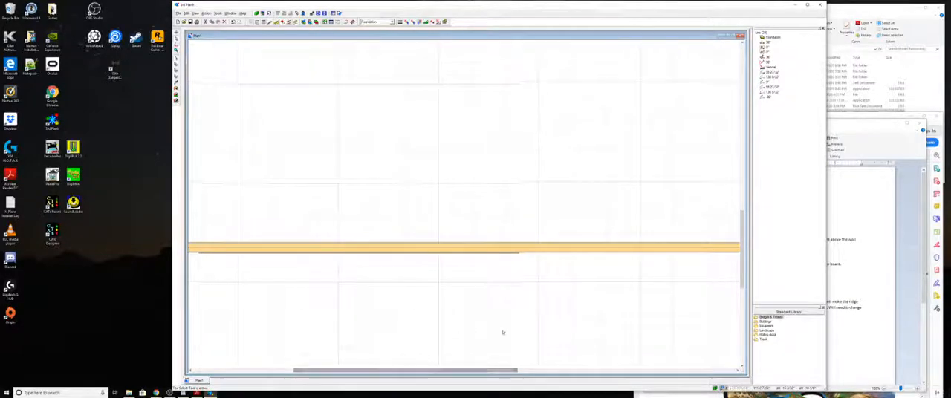
left_click_drag(742, 269, 742, 190)
scroll(465, 251, "down", 3)
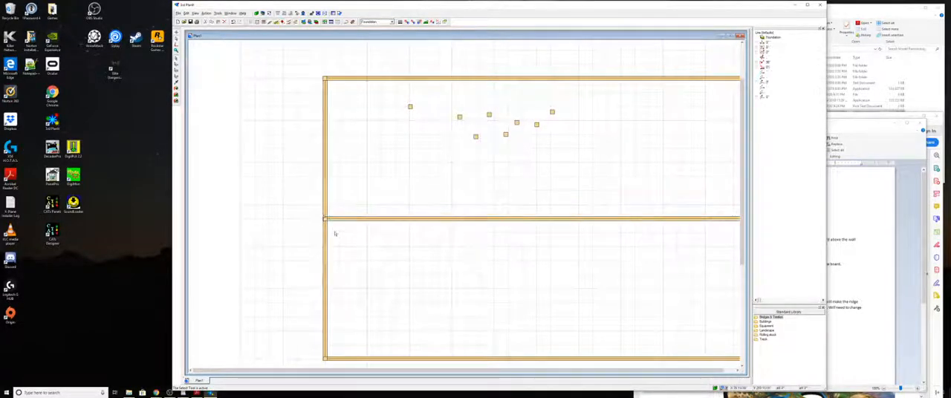
left_click(325, 223)
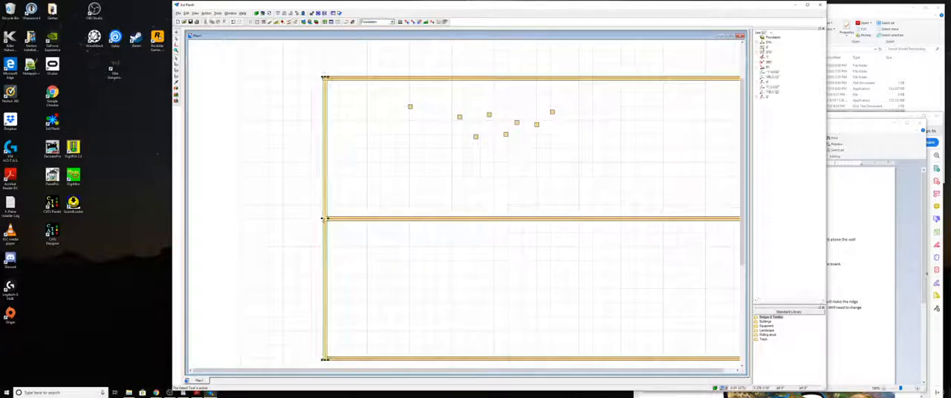
left_click(339, 232)
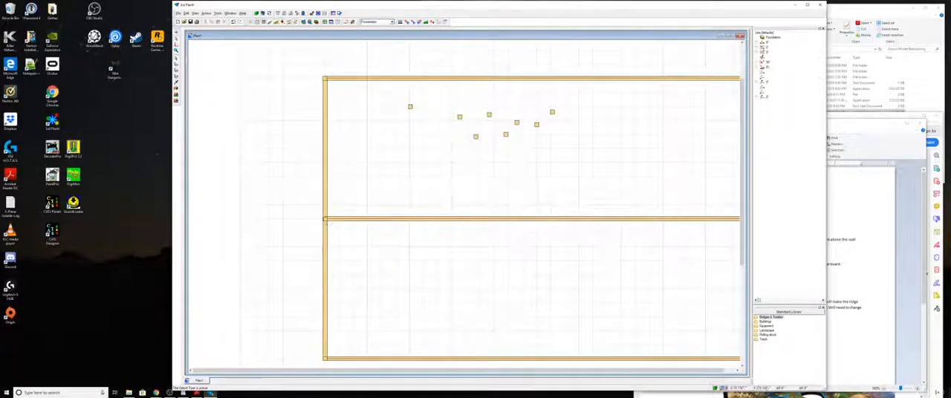
scroll(324, 226, "up", 3)
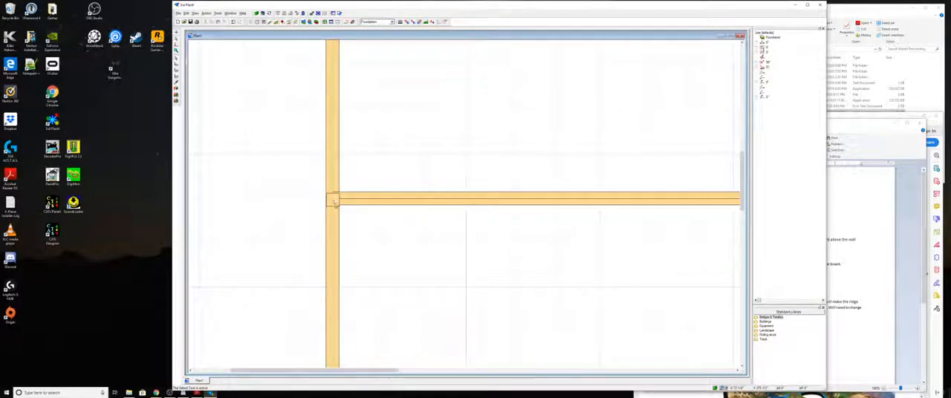
scroll(335, 202, "up", 3)
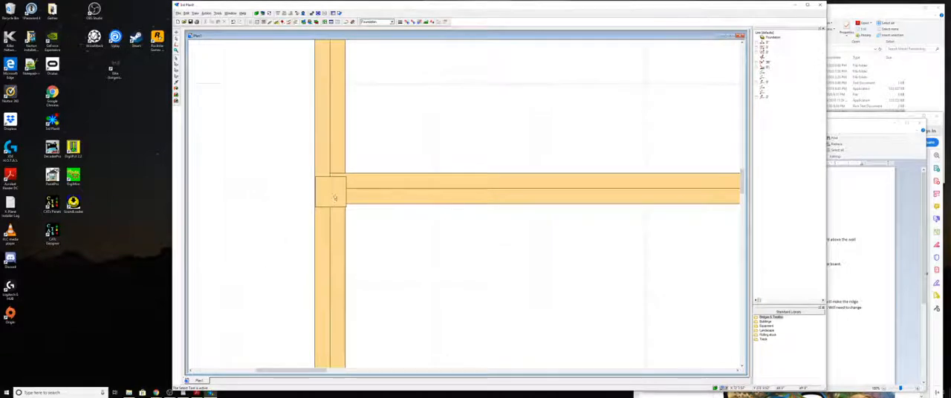
left_click(332, 194)
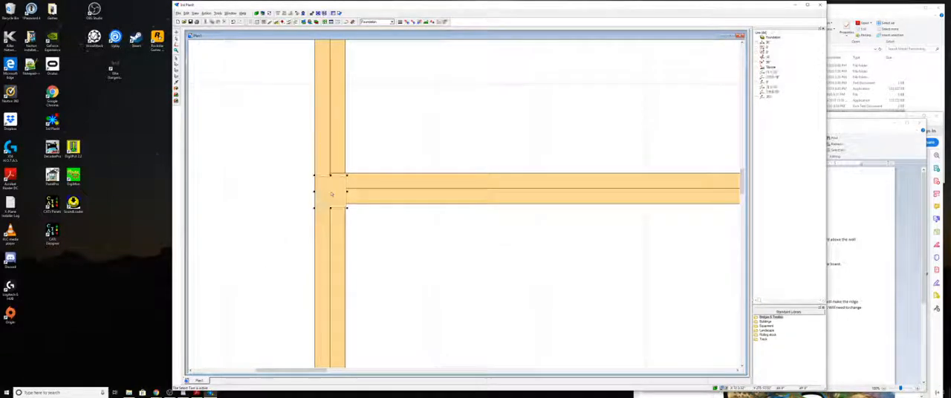
key("Up")
key("Up")
key("Up")
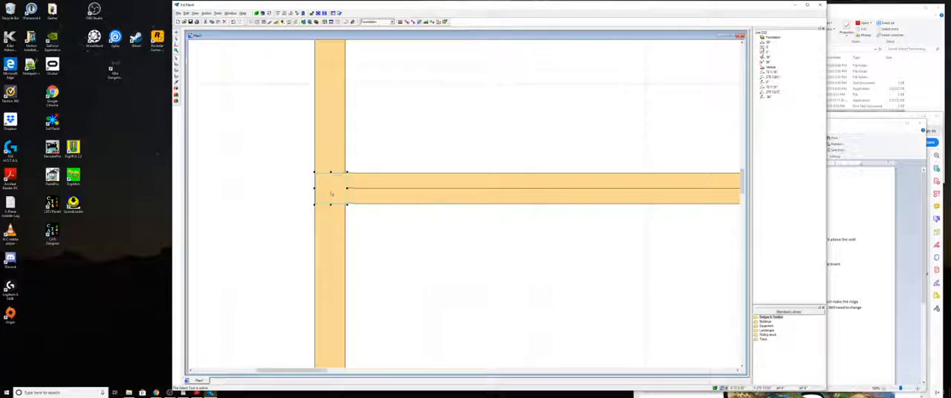
left_click(382, 235)
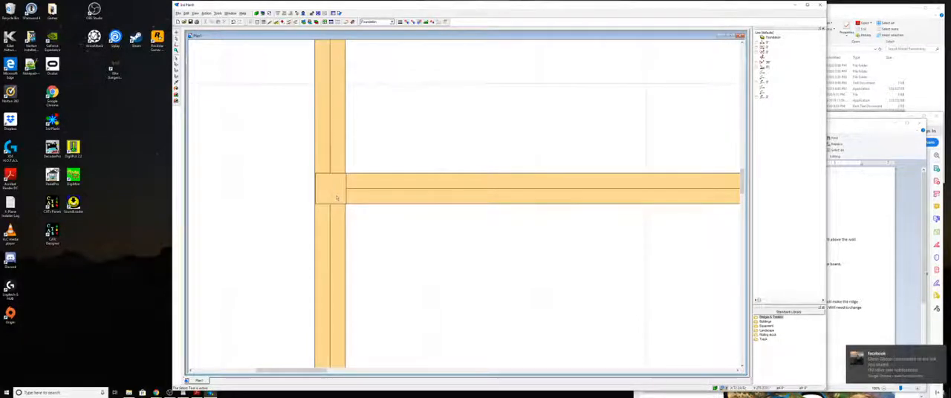
- Nudge the same joint post slightly left so it is flush with the outer edge of the left foundation line
scroll(331, 192, "up", 2)
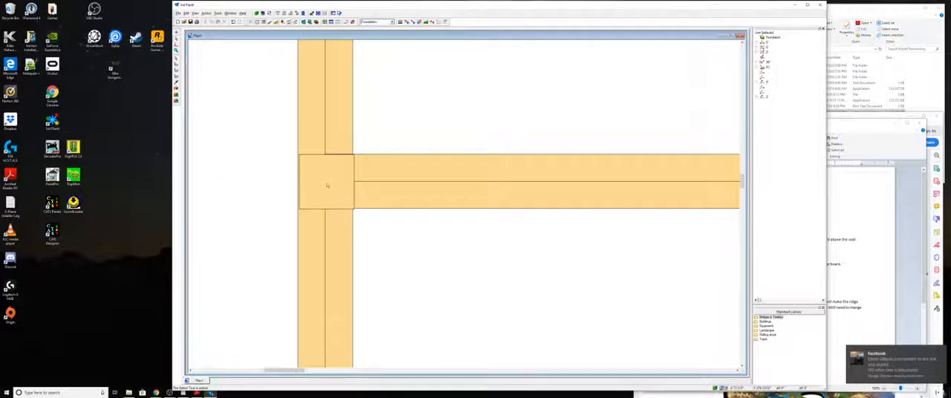
left_click(326, 185)
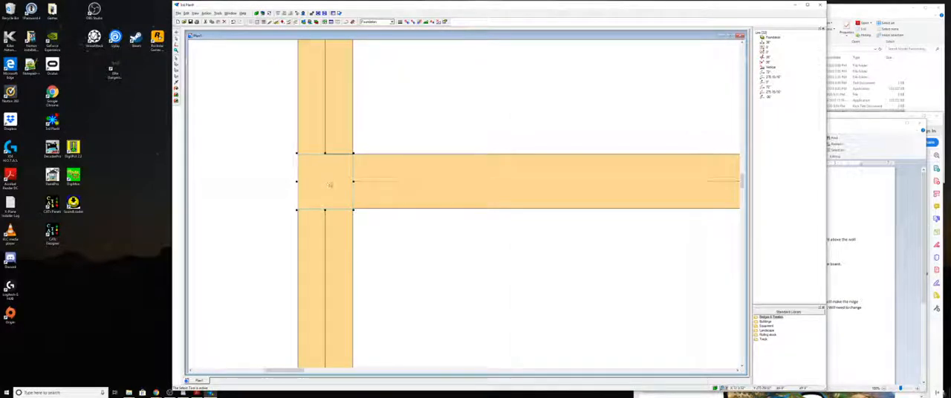
left_click(390, 231)
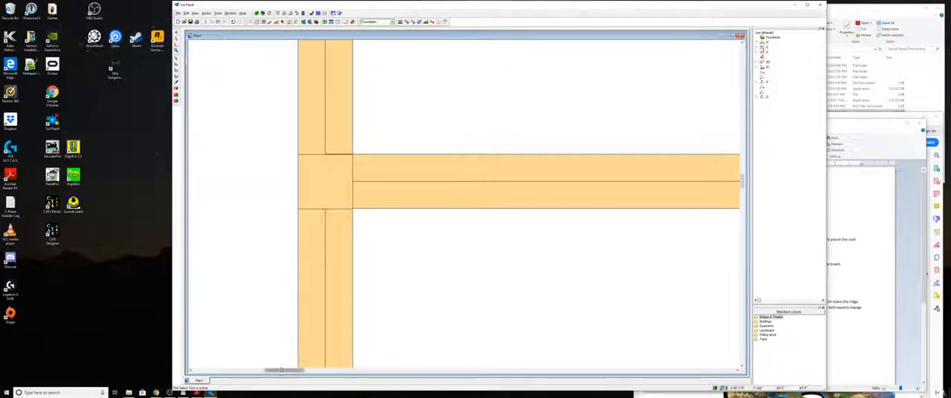
- Move two of the loose posts across to the right end of the foundation's upper half
left_click_drag(281, 369, 405, 369)
scroll(400, 310, "up", 2)
scroll(402, 308, "down", 5)
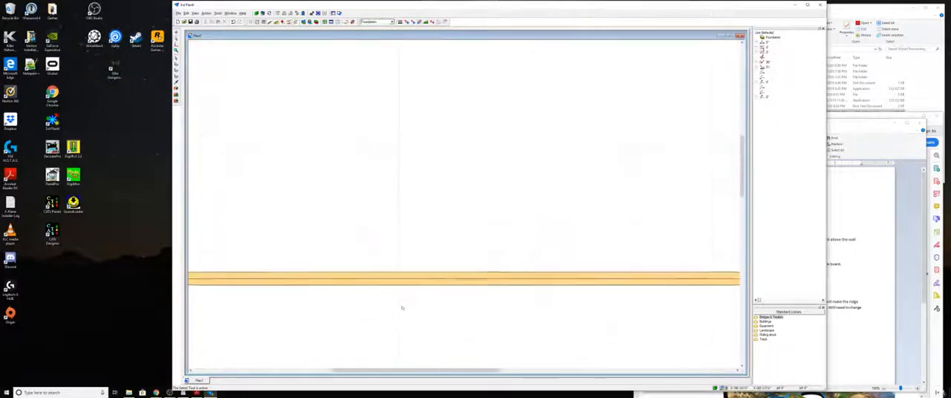
scroll(402, 308, "down", 3)
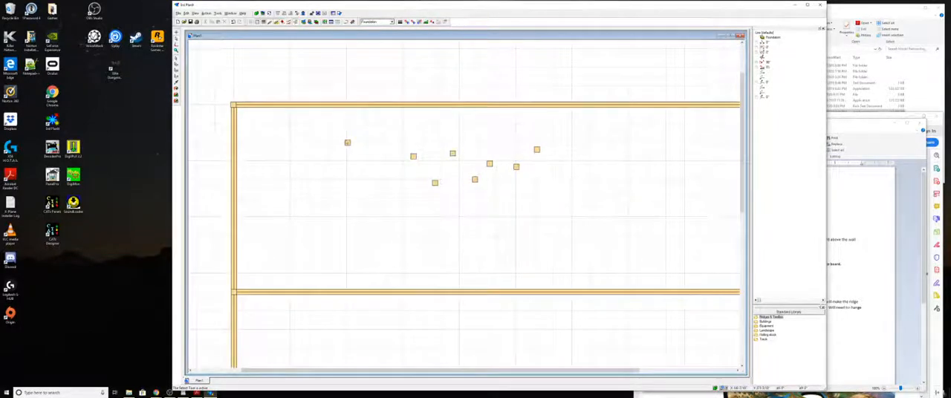
mouse_move(347, 142)
left_mouse_down()
mouse_move(636, 117)
mouse_move(687, 142)
left_mouse_up()
left_click_drag(485, 153, 729, 147)
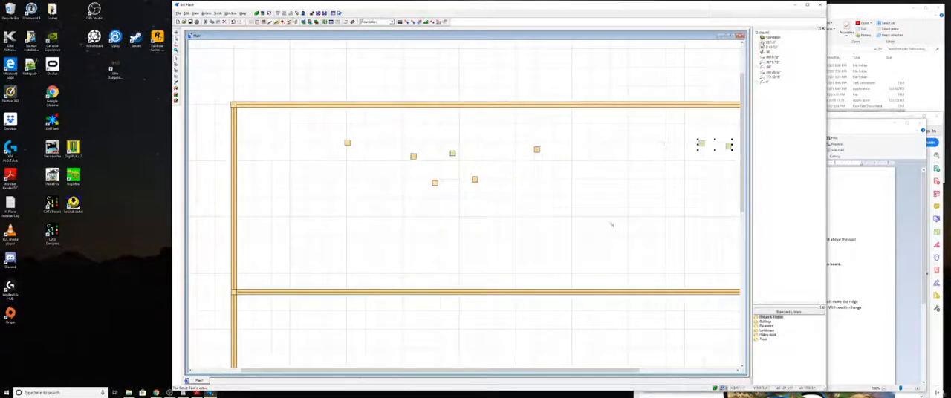
- Move three more loose posts to the right end of the lower half, just below the cross member
left_click_drag(447, 146, 565, 192)
left_click_drag(477, 185, 715, 345)
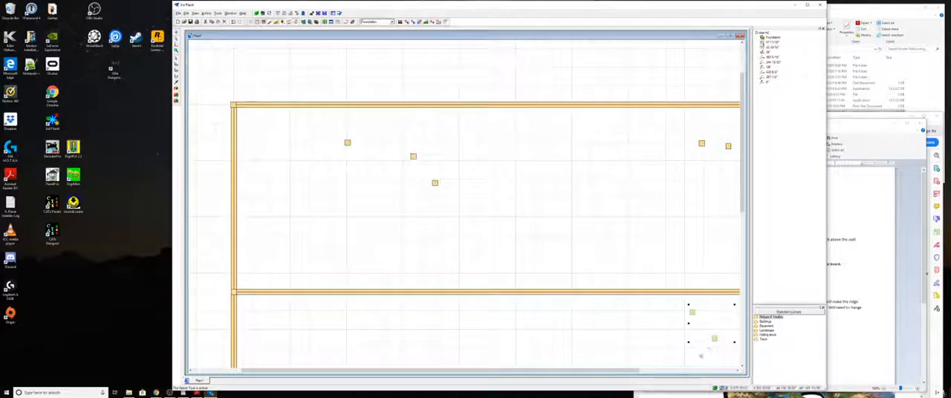
left_click_drag(742, 207, 742, 231)
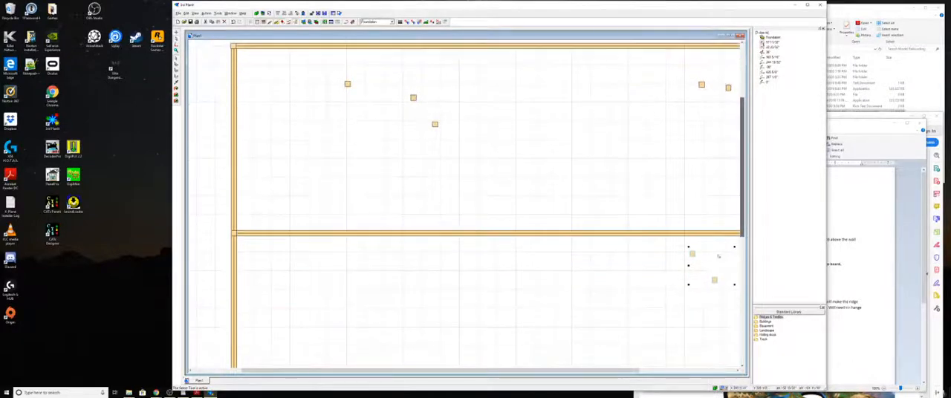
left_click_drag(633, 372, 736, 347)
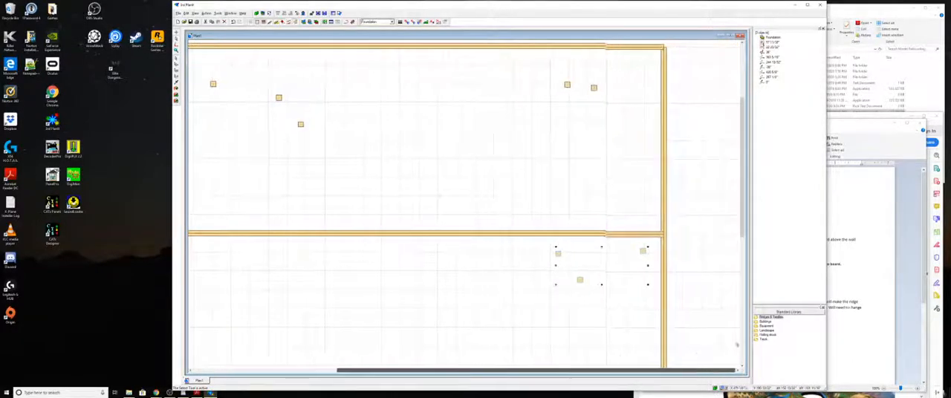
left_click(632, 196)
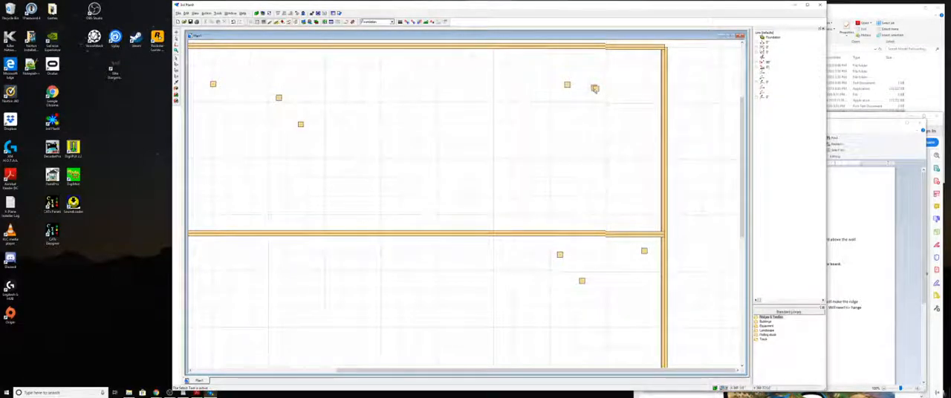
- Move one loose post each onto the upper-right corner, the cross member's joint with the right foundation line, and the lower-right corner
left_click(595, 88)
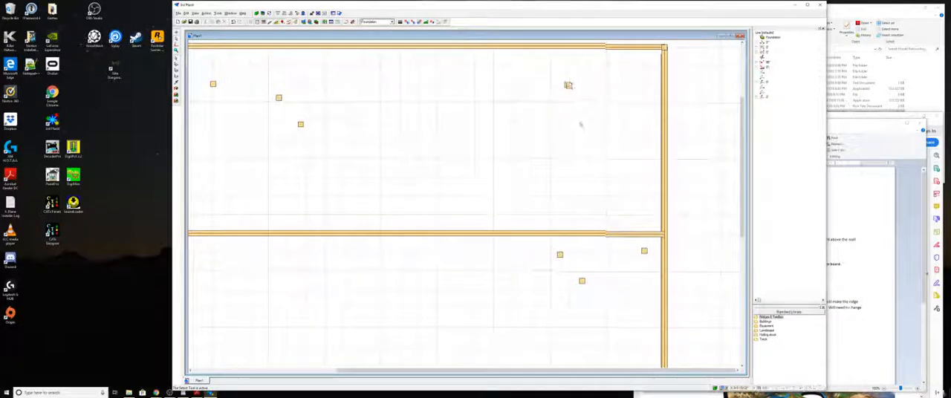
left_click(569, 85)
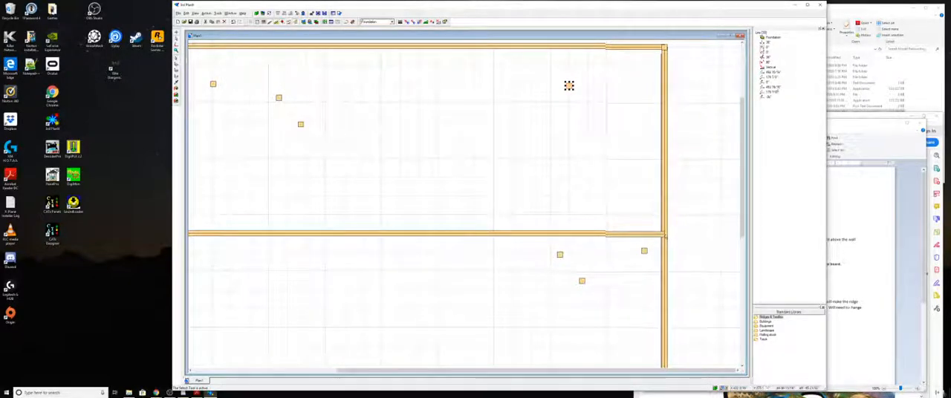
left_click_drag(568, 86, 665, 234)
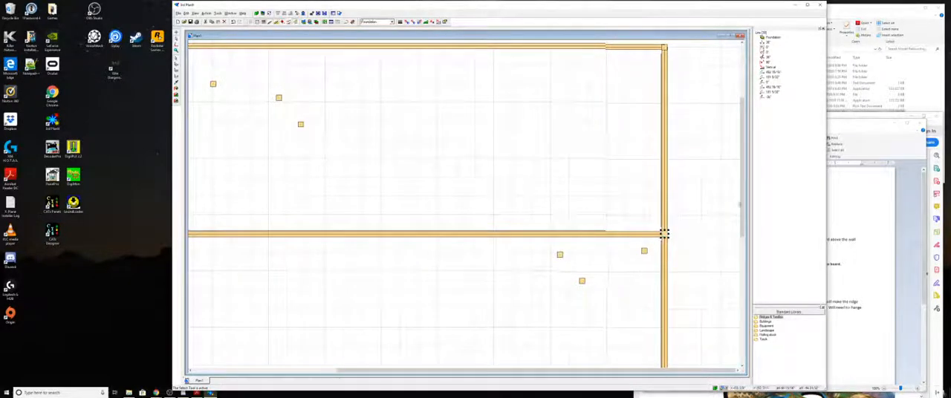
left_click_drag(741, 221, 756, 277)
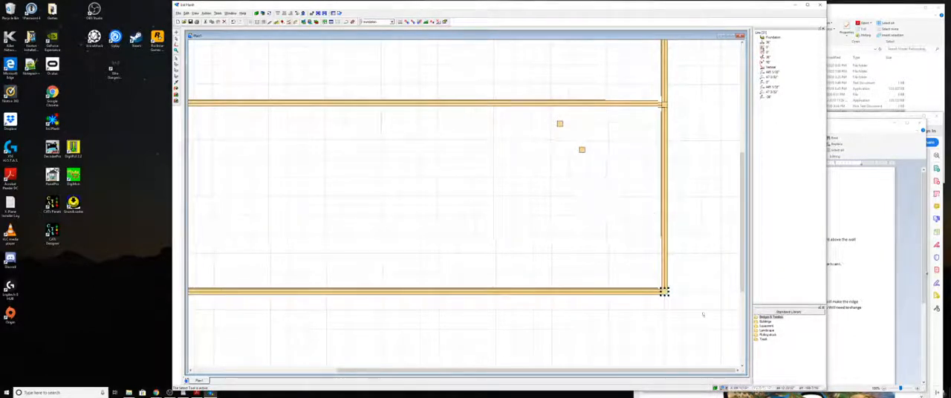
- Align the posts along the right foundation line flush with the beams at the lower corner, the cross member joint and the upper corner
scroll(664, 292, "up", 4)
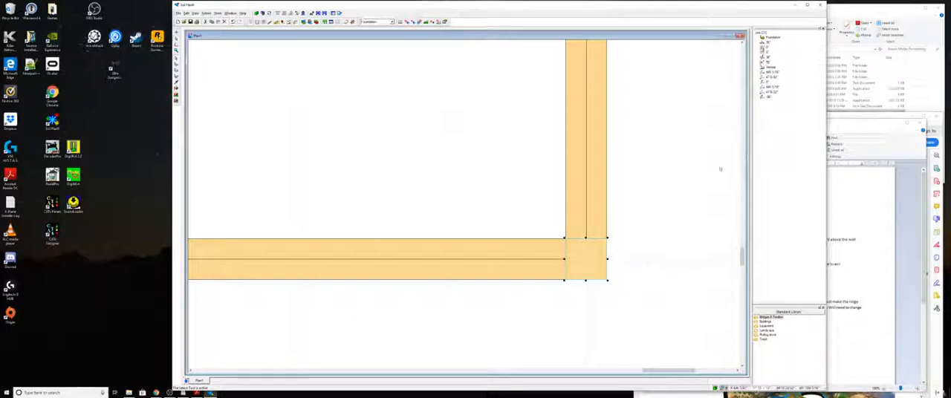
left_click_drag(742, 261, 742, 180)
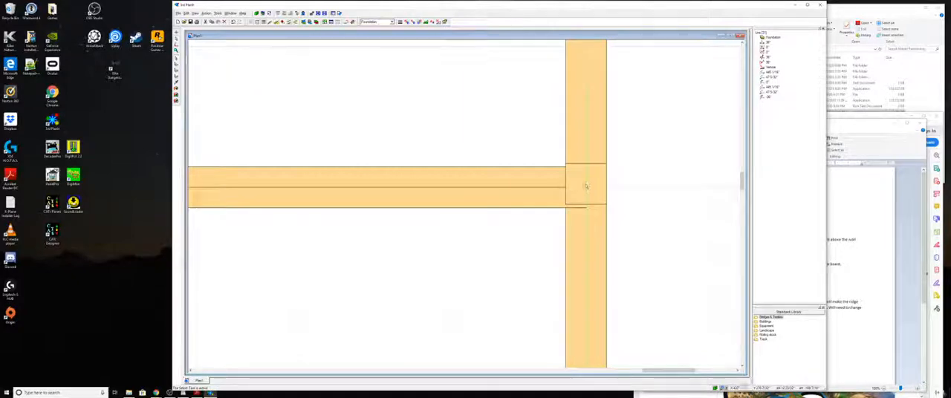
left_click(584, 189)
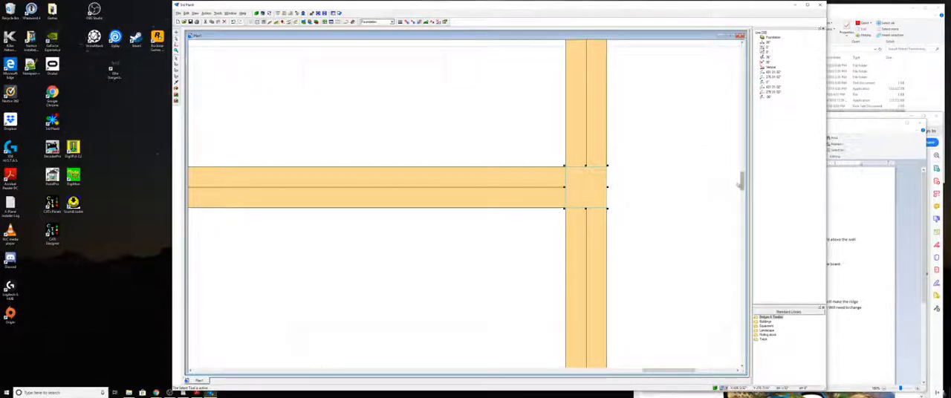
left_click_drag(741, 185, 742, 103)
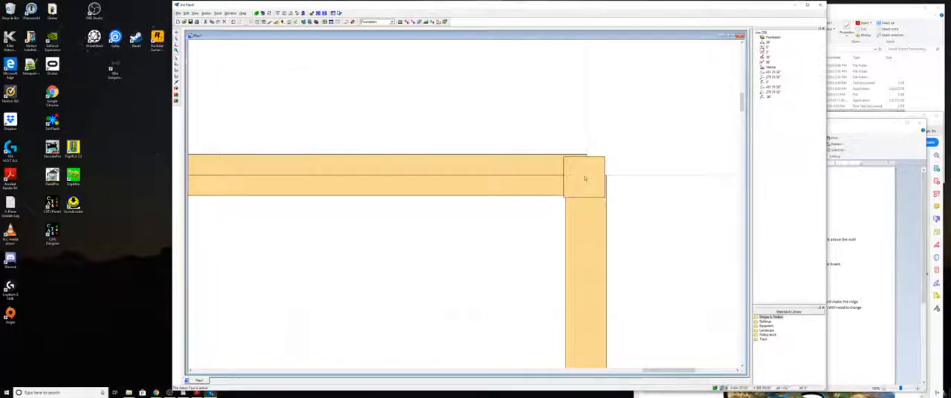
left_click(584, 179)
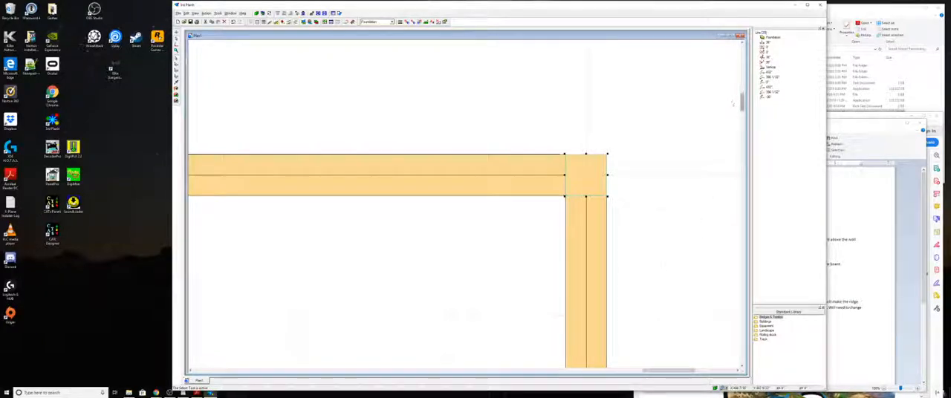
- Move two loose posts just below the upper foundation line, one at its one-third point and one at its two-thirds point
left_click_drag(741, 101, 736, 184)
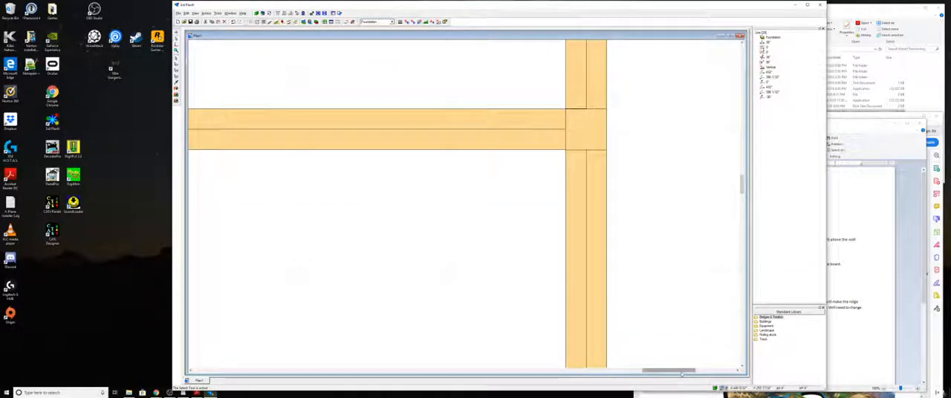
left_click_drag(683, 374, 595, 383)
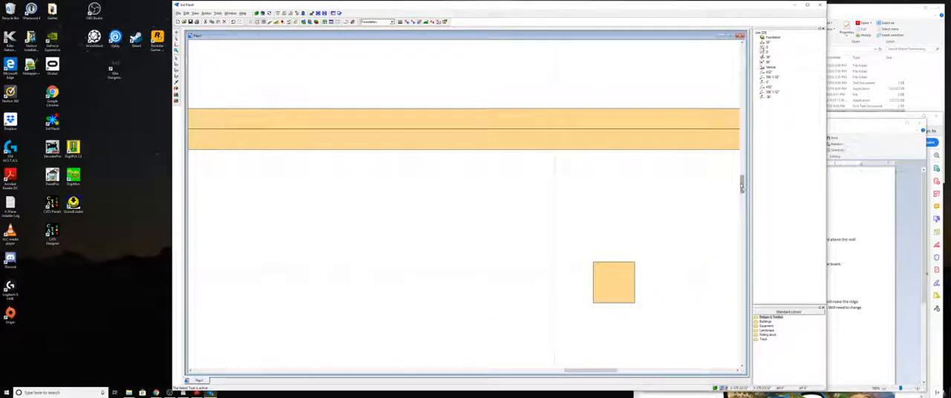
scroll(654, 212, "up", 4)
scroll(625, 223, "down", 5)
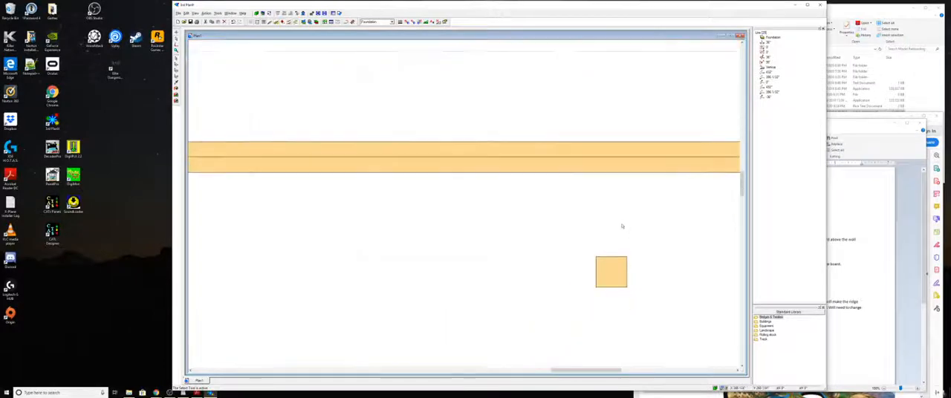
scroll(621, 230, "down", 4)
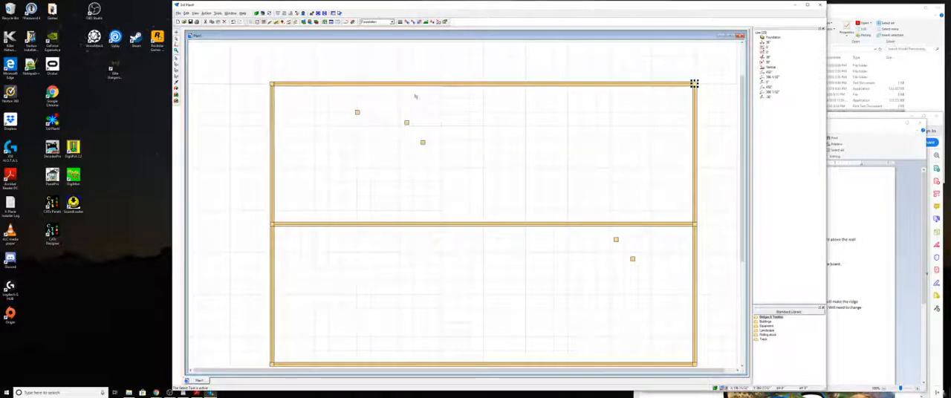
left_click(407, 123)
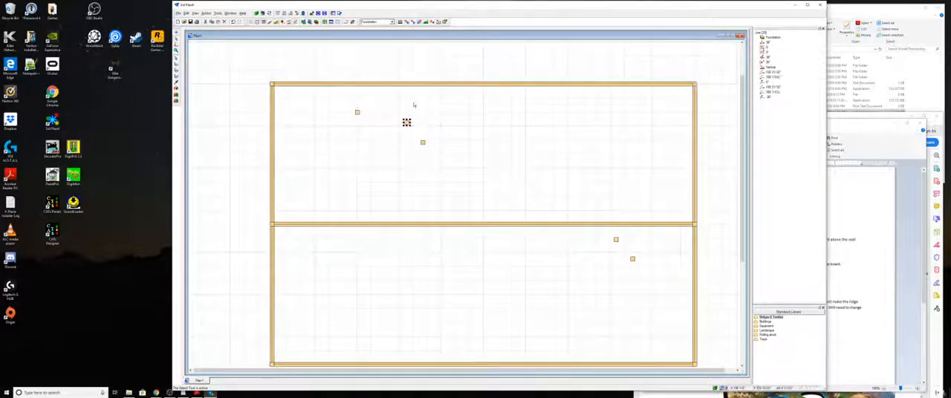
left_click_drag(406, 122, 413, 91)
left_click(423, 143)
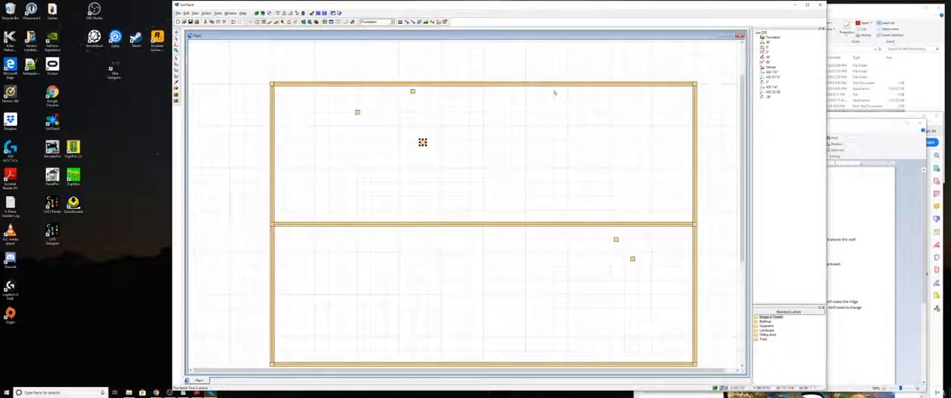
left_click(553, 92)
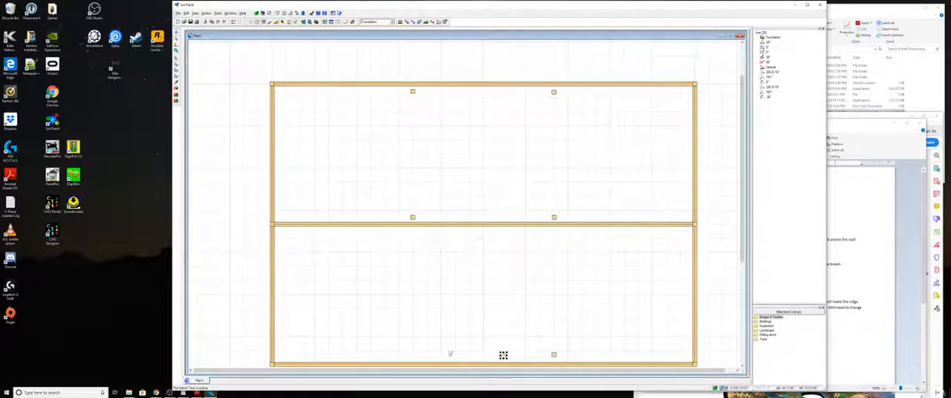
- Move the two lowest loose posts onto the lower foundation line at its one-third and two-thirds points
left_click(504, 356)
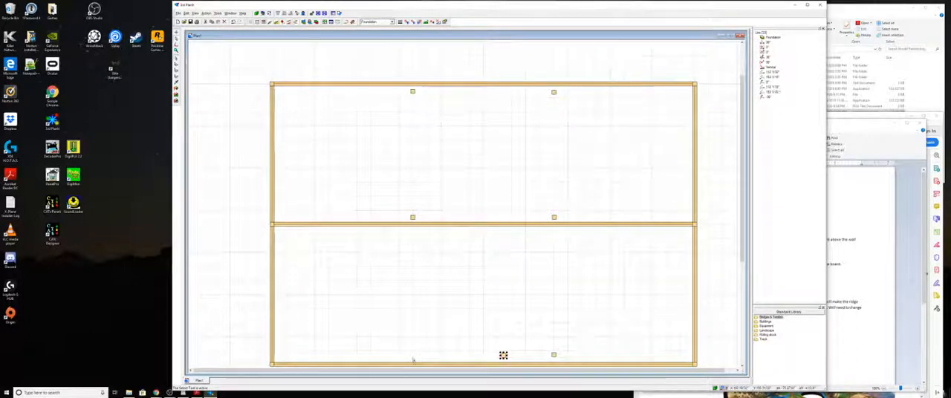
left_click(413, 359)
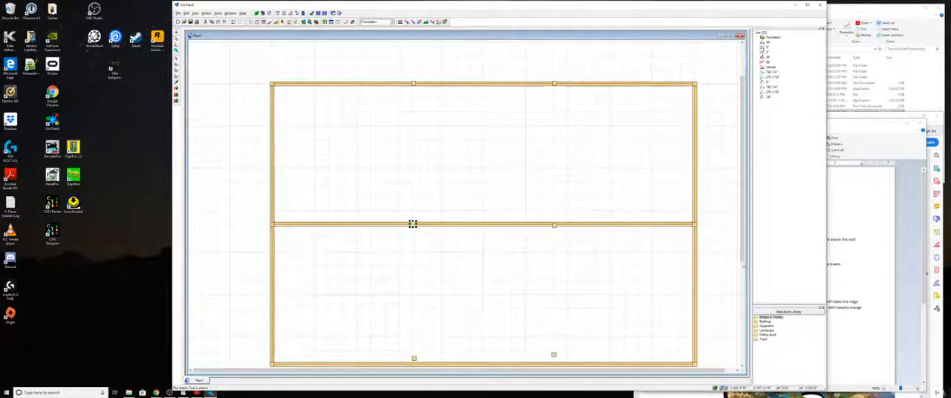
left_click_drag(742, 257, 748, 319)
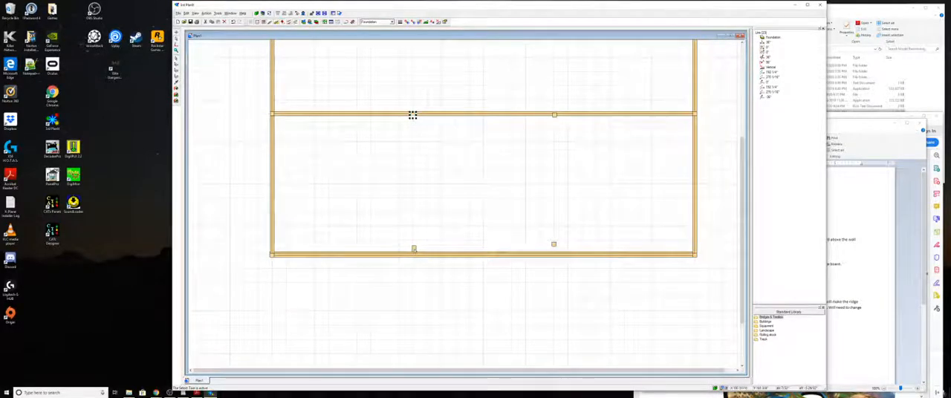
left_click_drag(414, 249, 414, 251)
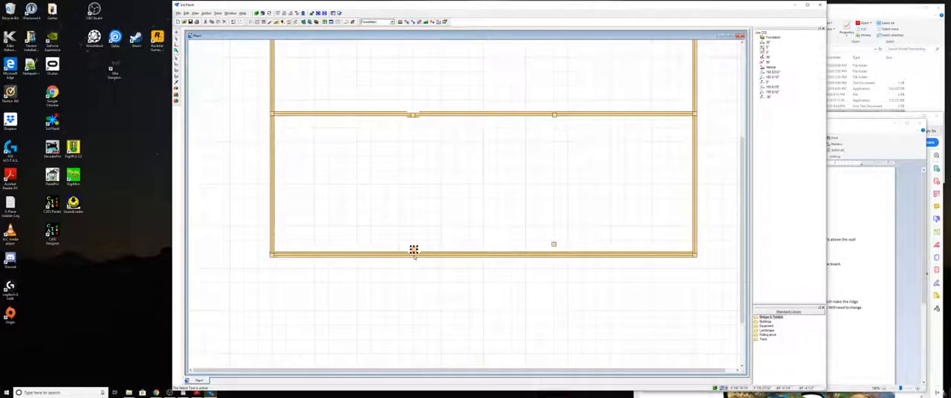
left_click_drag(414, 251, 414, 256)
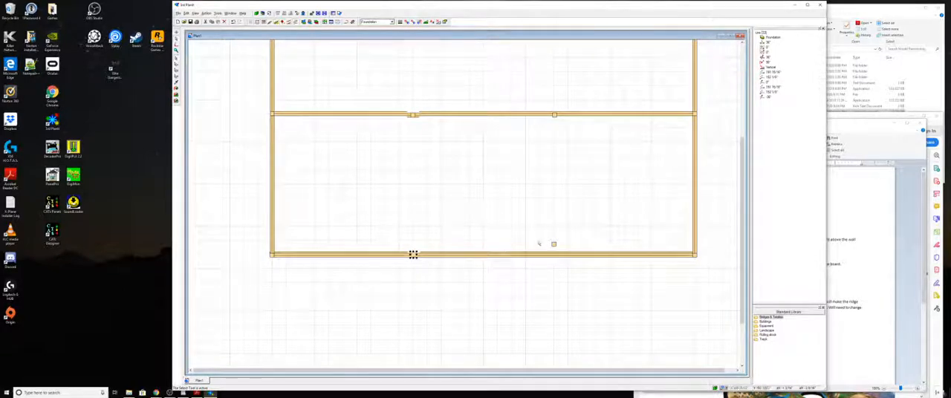
left_click(554, 245)
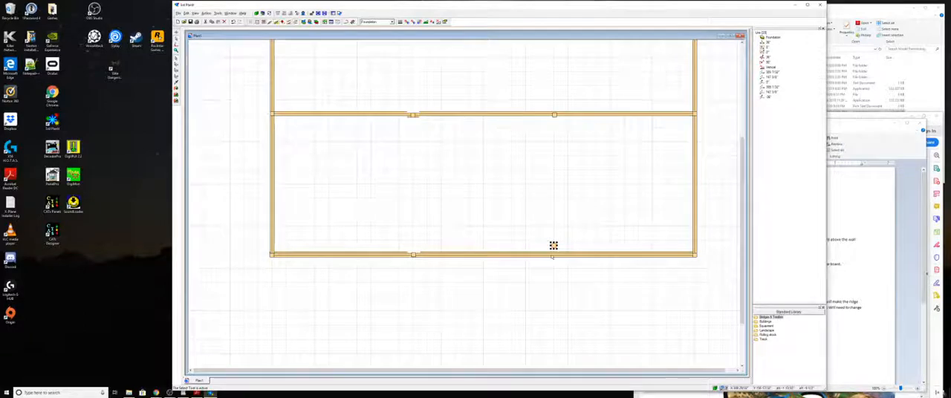
left_click_drag(554, 245, 554, 255)
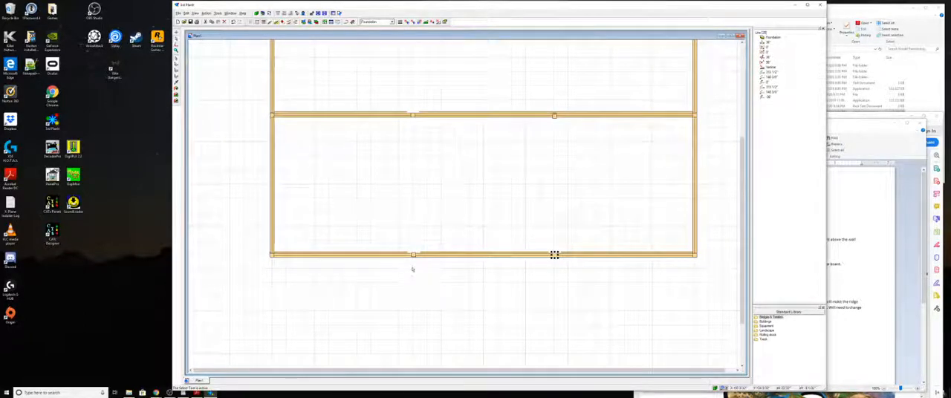
- Align both third-point posts on the lower foundation line flush with the beams and adjust their positions along it
scroll(409, 253, "up", 5)
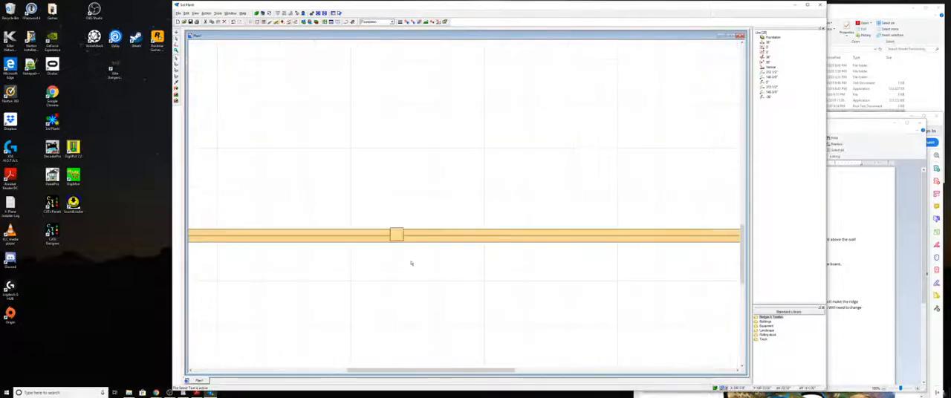
scroll(394, 239, "up", 2)
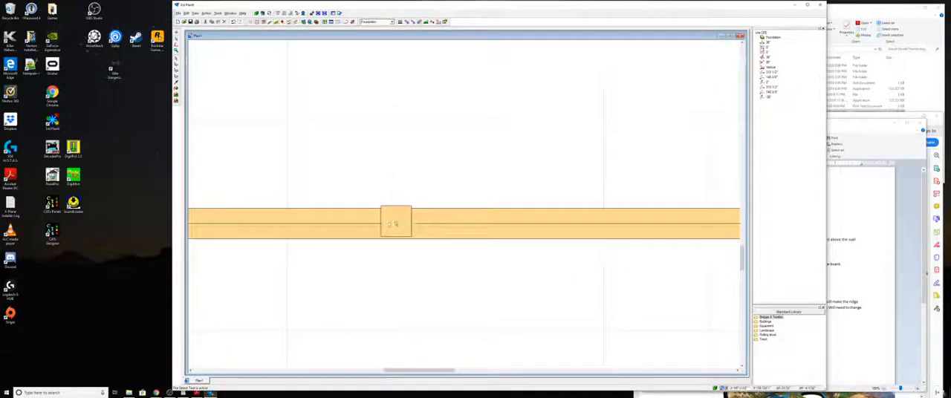
left_click(396, 224)
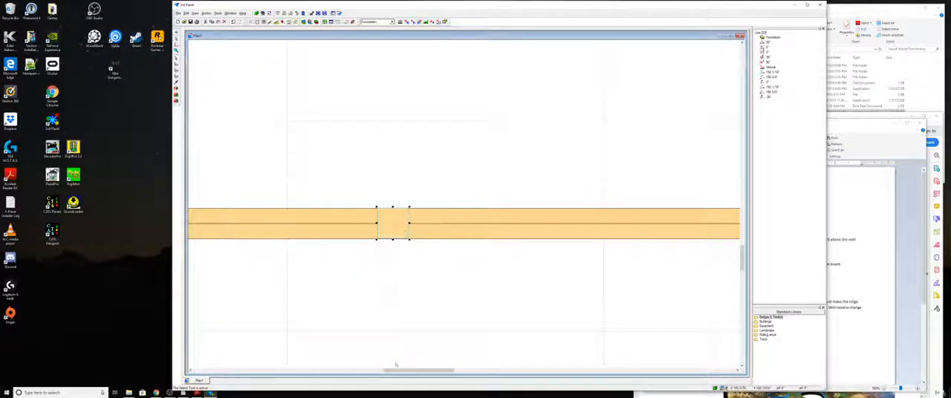
left_click_drag(403, 369, 525, 345)
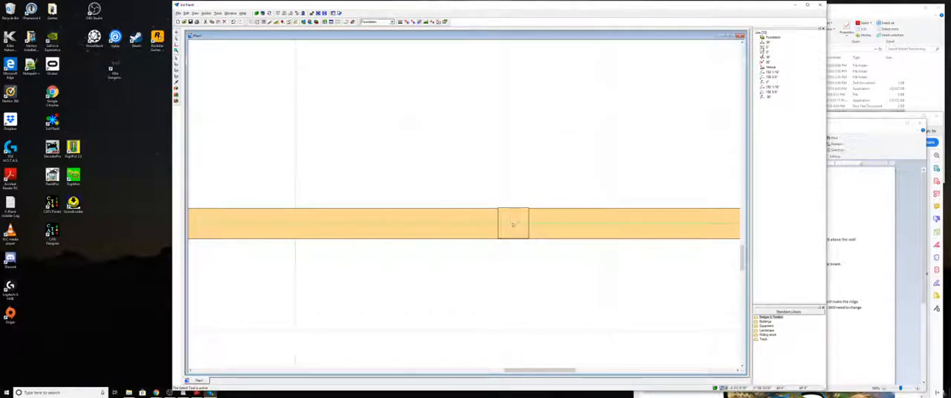
left_click(513, 226)
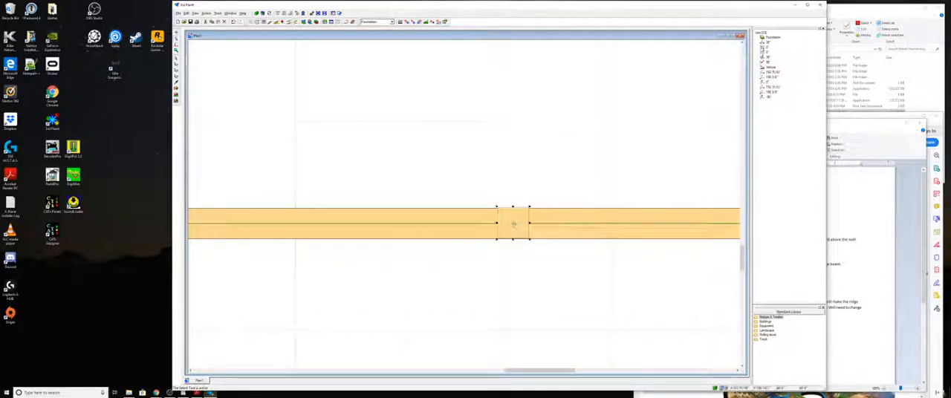
left_click_drag(512, 223, 506, 222)
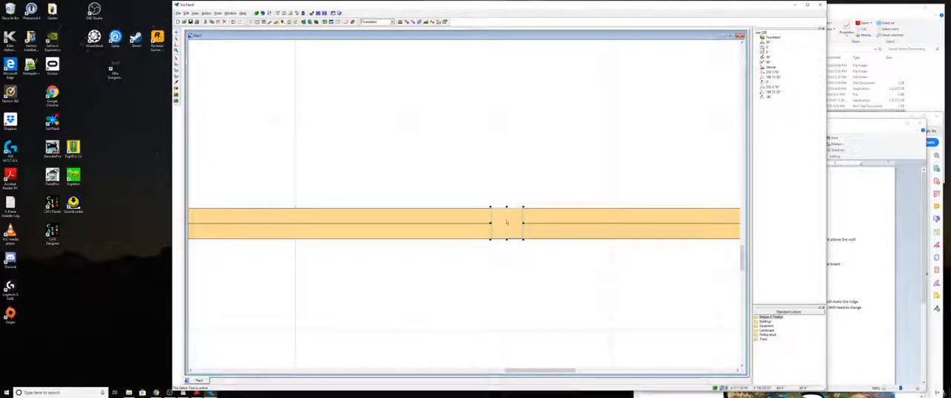
left_click(535, 254)
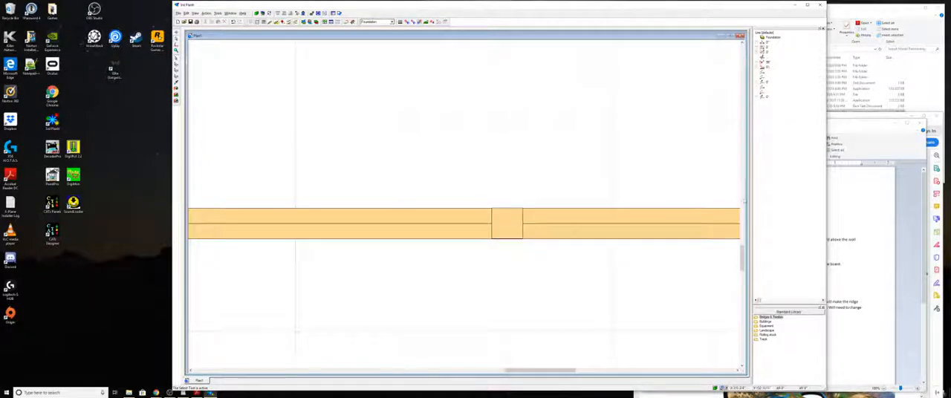
- Nudge the two-thirds-point post on the cross member up and left until it sits flush with the beams
left_click_drag(742, 256, 741, 183)
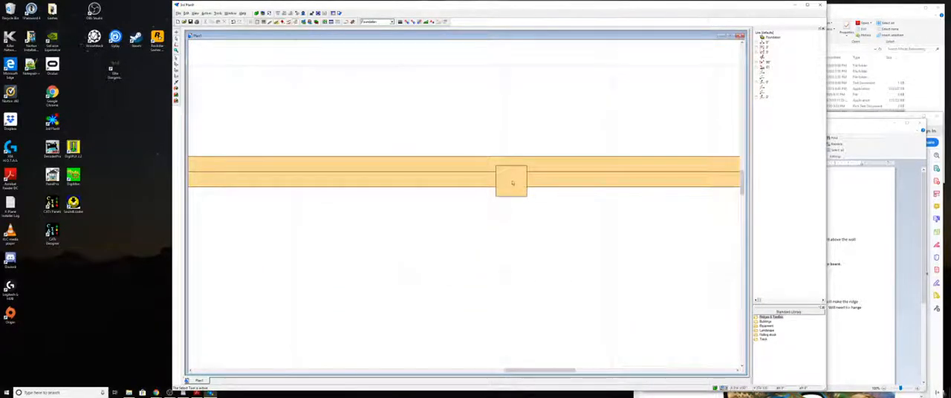
left_click(512, 183)
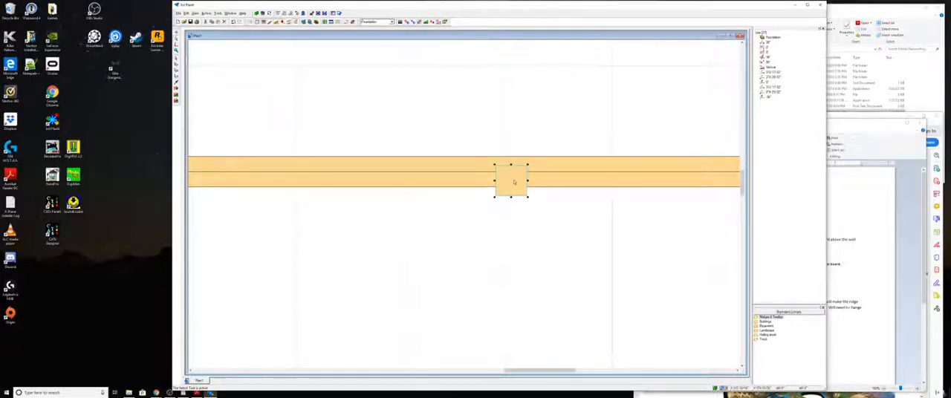
key("Up")
key("Up")
key("Up")
key("Up")
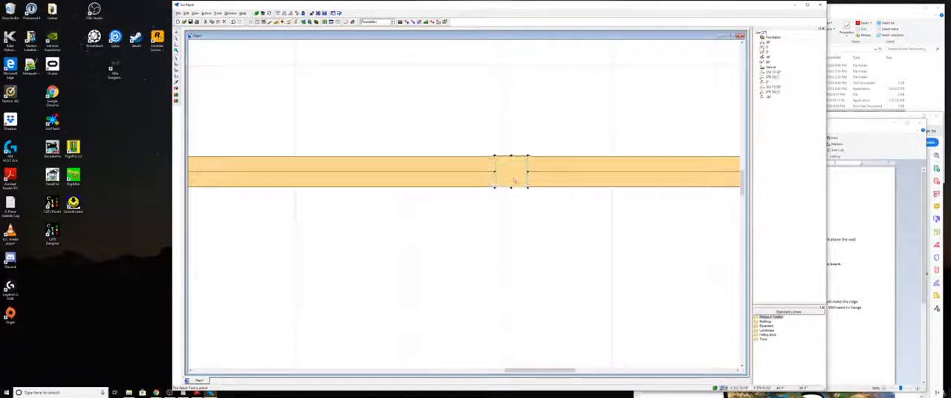
key("Left")
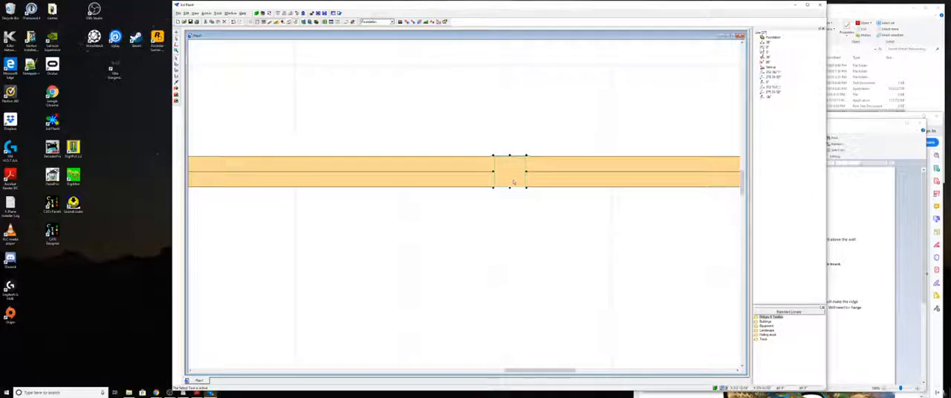
key("Left")
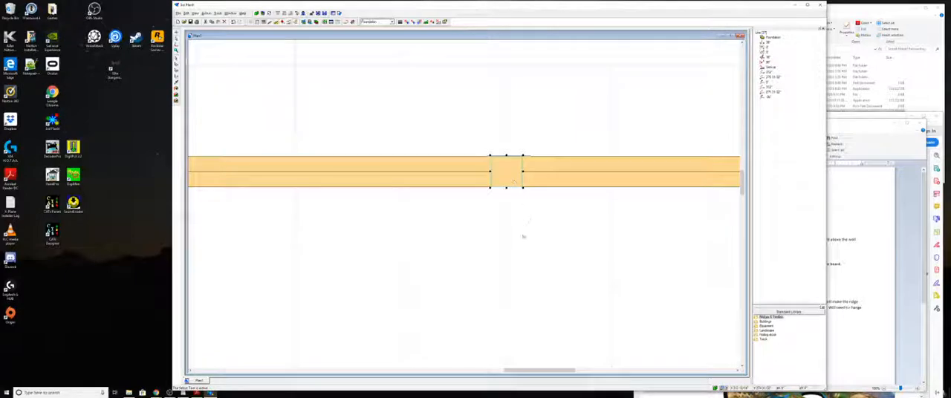
left_click(500, 251)
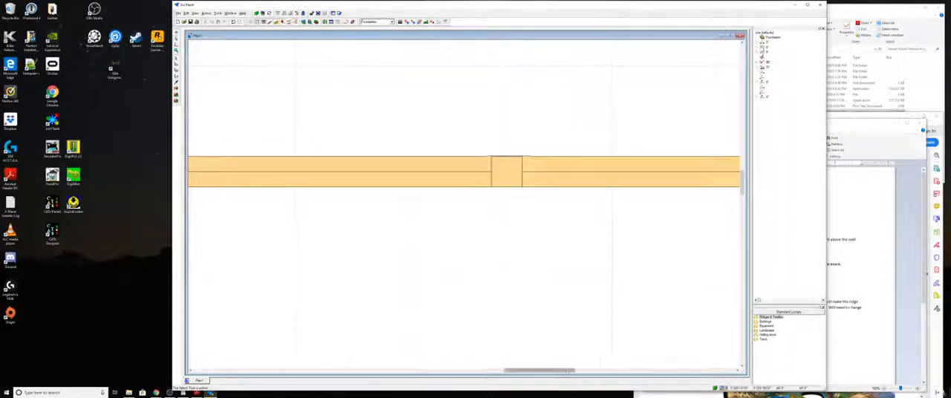
- Align the one-third-point post on the upper foundation line flush with the beams and shift it slightly left
left_click_drag(540, 370, 413, 370)
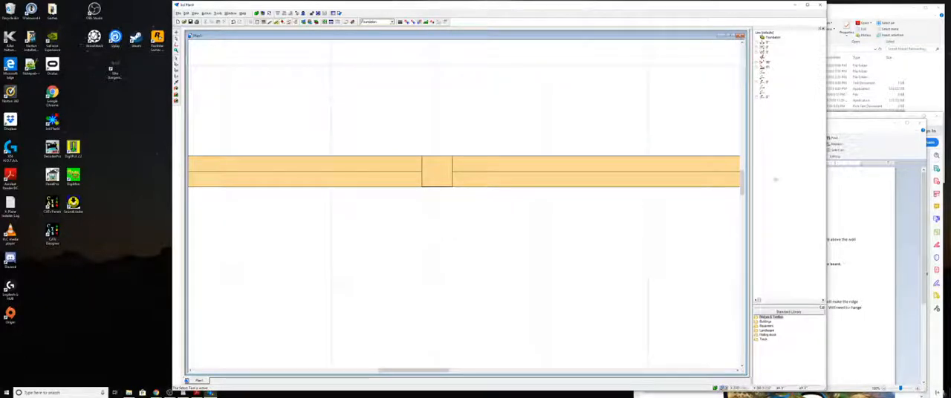
left_click_drag(742, 182, 742, 105)
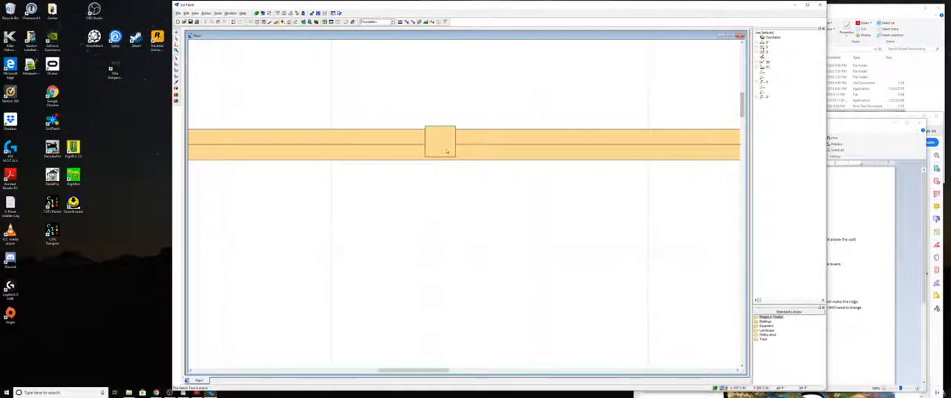
left_click(444, 142)
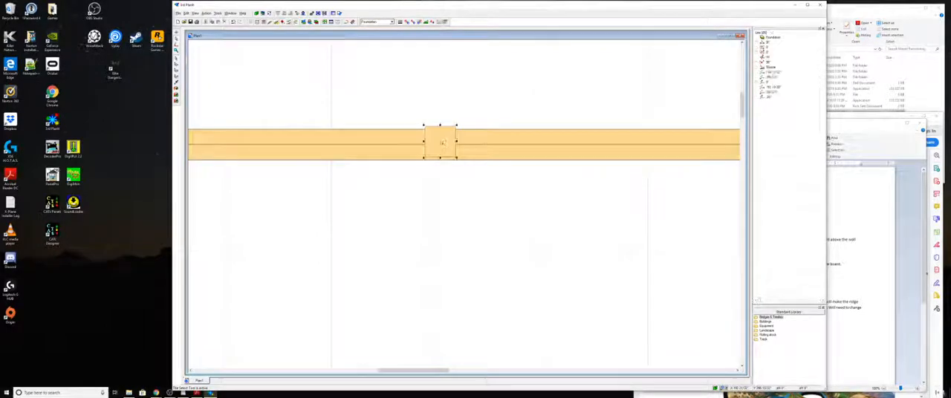
left_click_drag(441, 142, 441, 143)
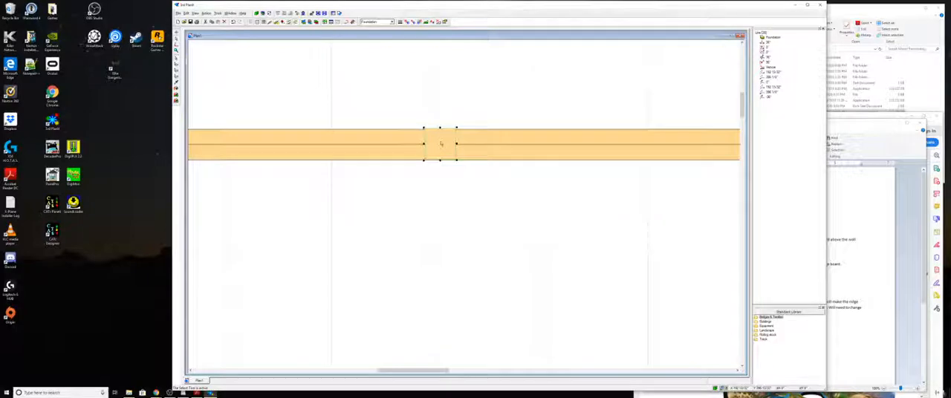
left_click_drag(441, 143, 441, 144)
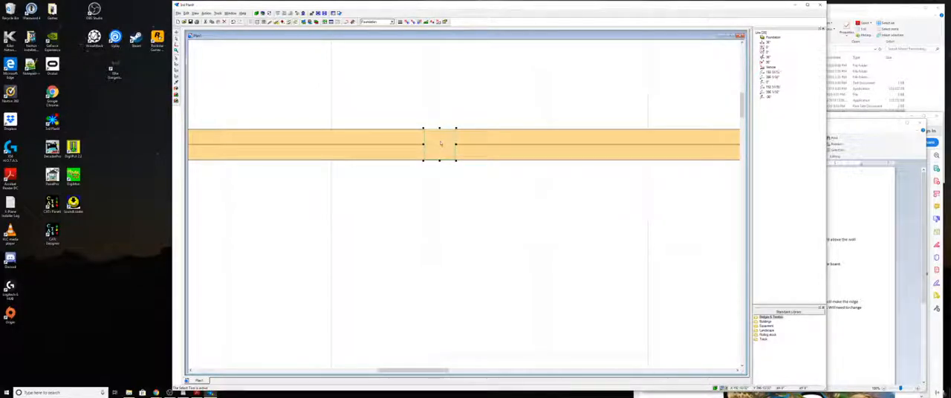
key("Left")
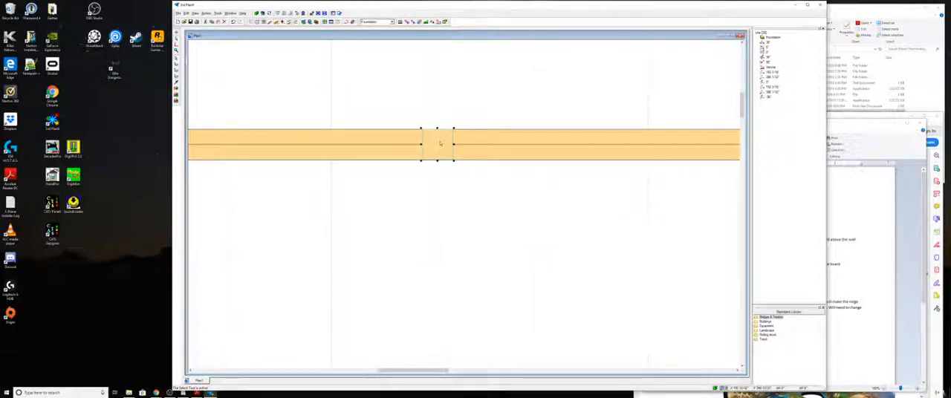
key("Up")
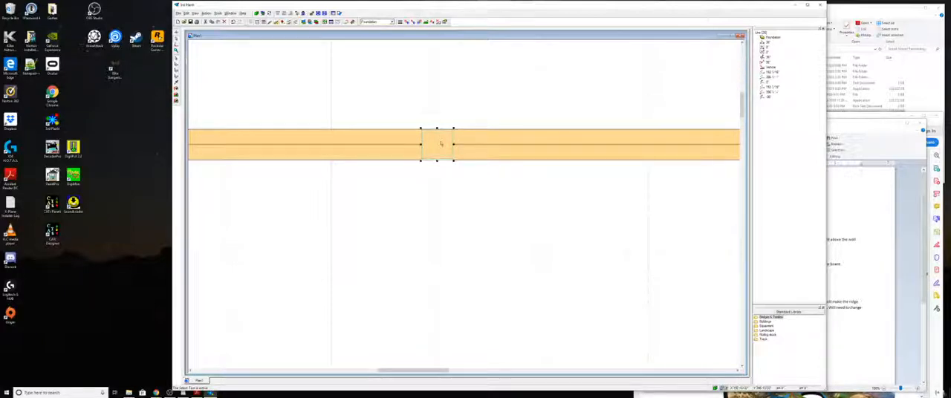
key("Down")
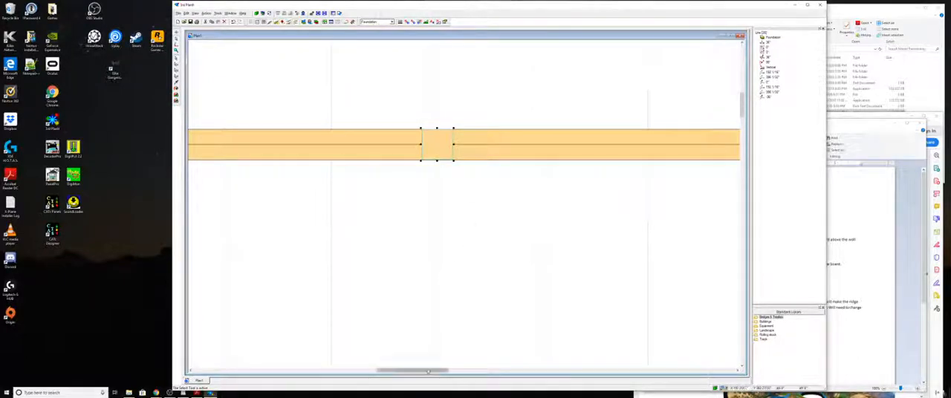
- Nudge the two-thirds-point post on the upper foundation line down until flush with the beams, and shift it slightly left
left_click_drag(430, 370, 563, 369)
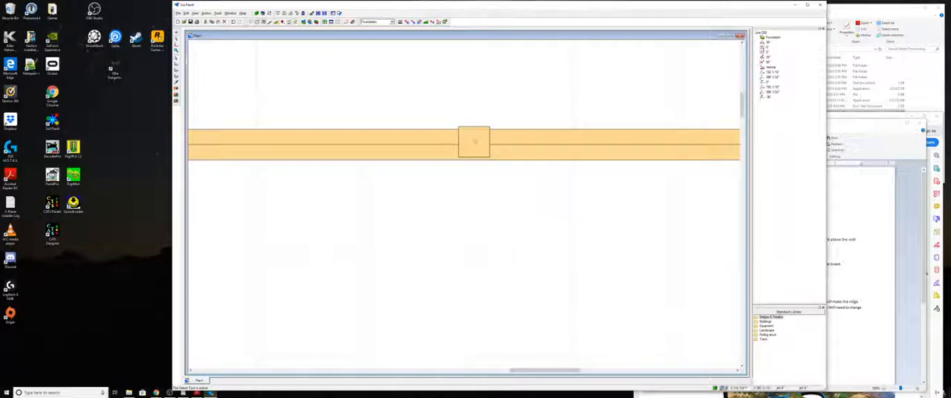
left_click(476, 144)
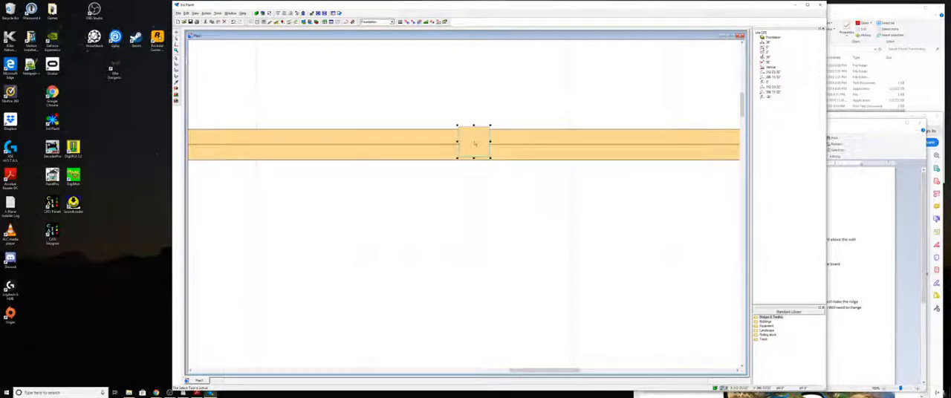
key("Down")
key("Down")
key("Down")
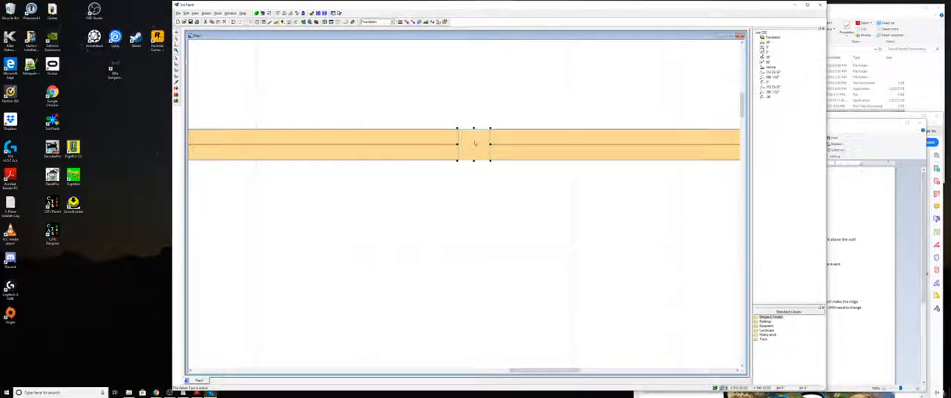
key("Left")
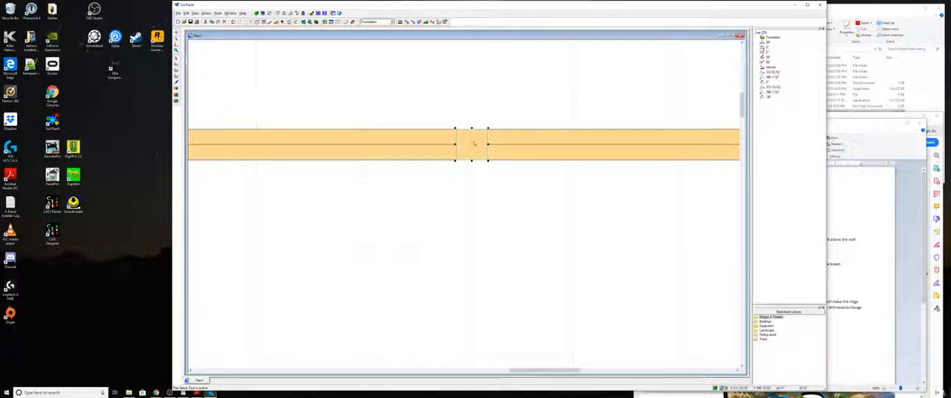
key("Left")
key("Left")
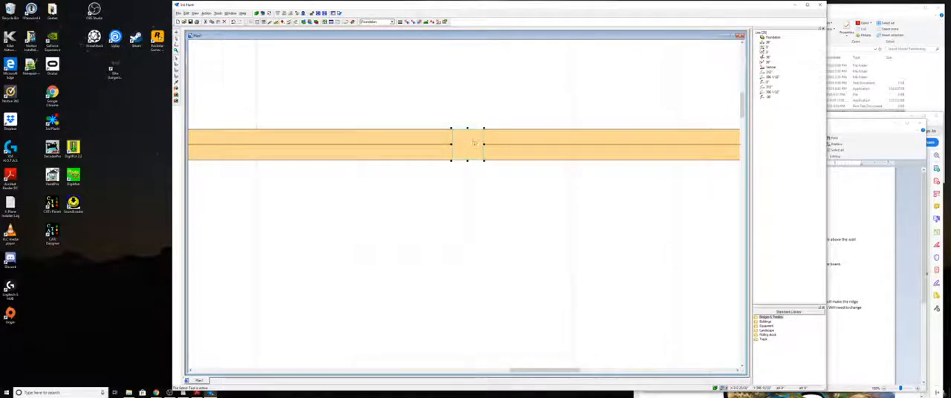
left_click(474, 186)
scroll(474, 186, "down", 9)
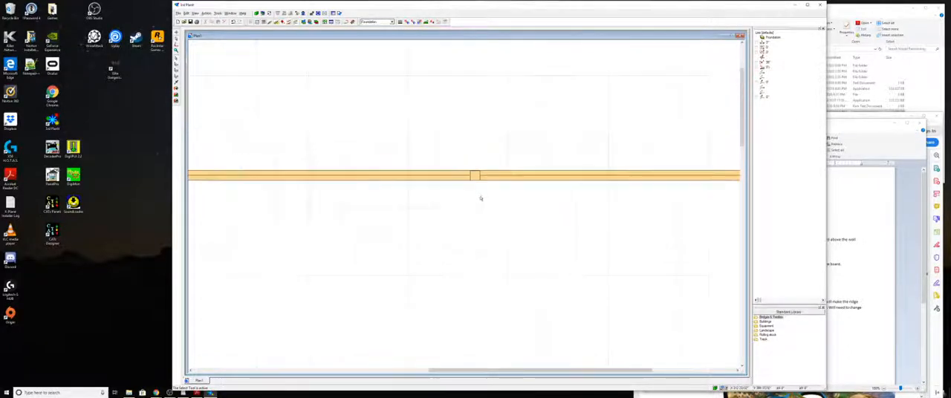
scroll(458, 231, "up", 1)
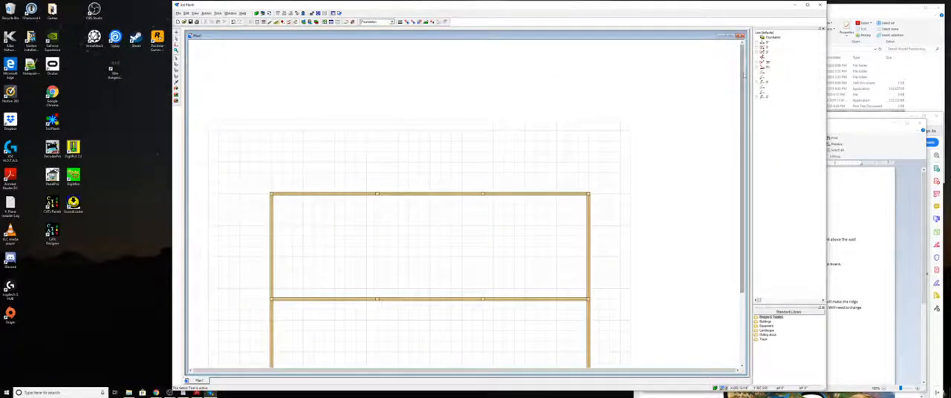
left_click_drag(743, 159, 746, 201)
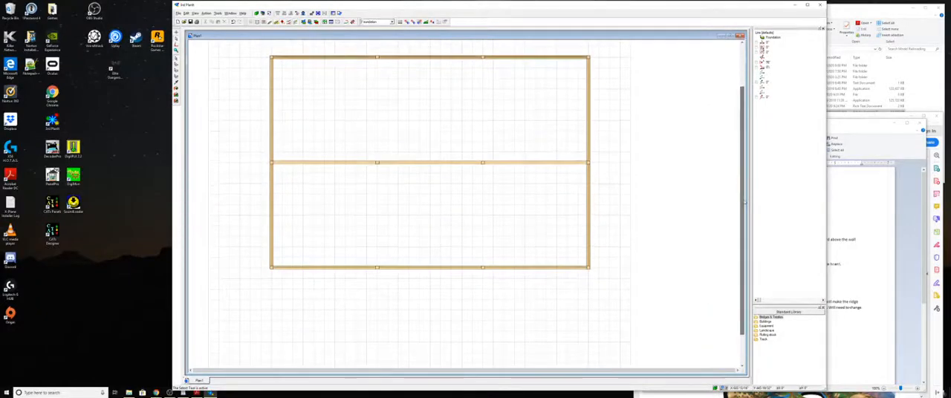
left_click(455, 162)
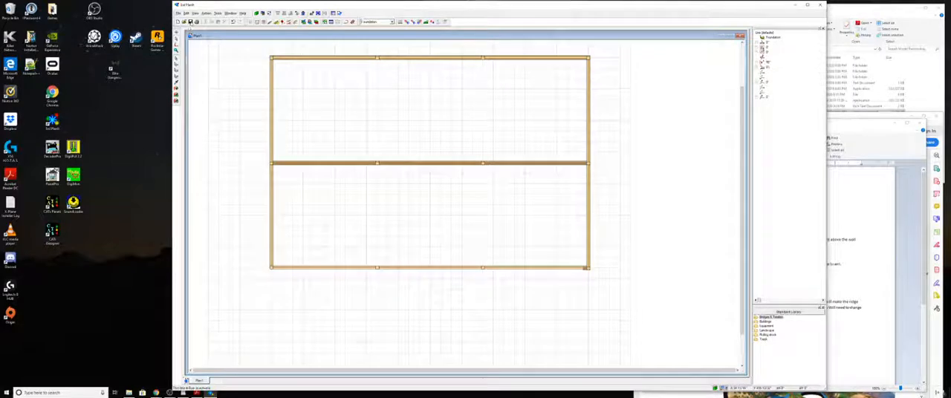
- Save the plan as "Railroad Building 2" in the Railroad CAD Files folder under Model Railroading
left_click(191, 22)
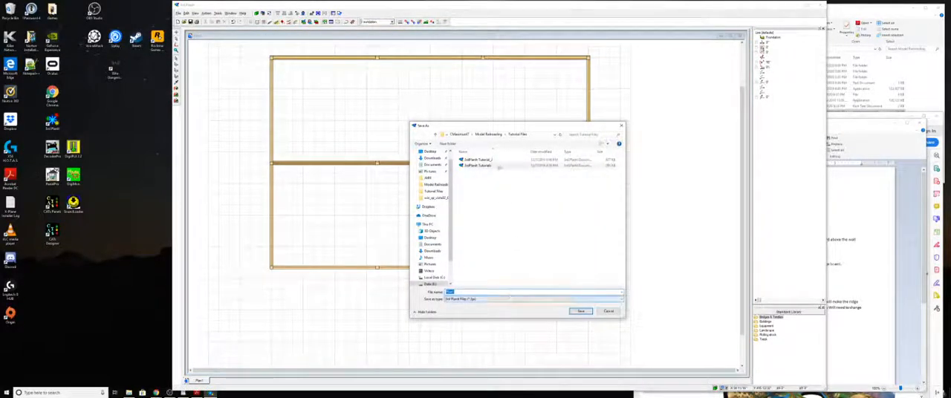
left_click(490, 134)
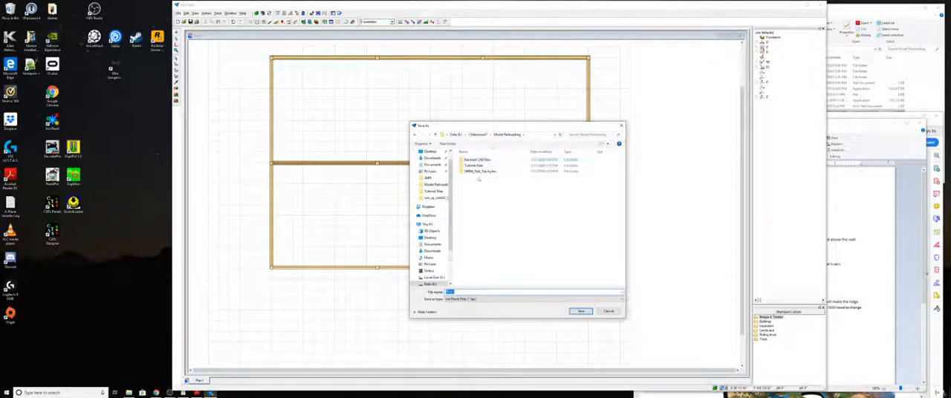
double_click(477, 160)
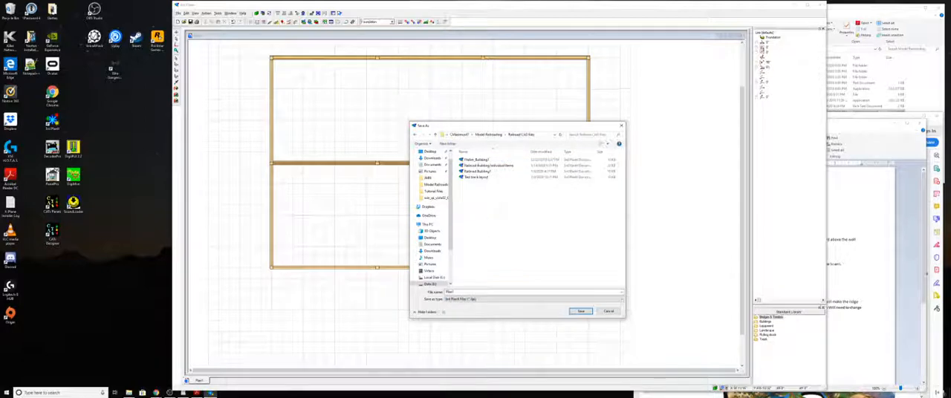
double_click(468, 293)
type("Railroad")
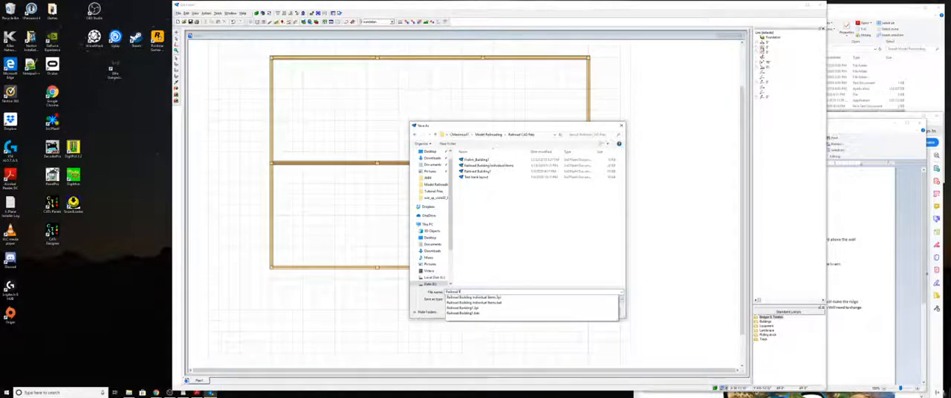
type(" Building")
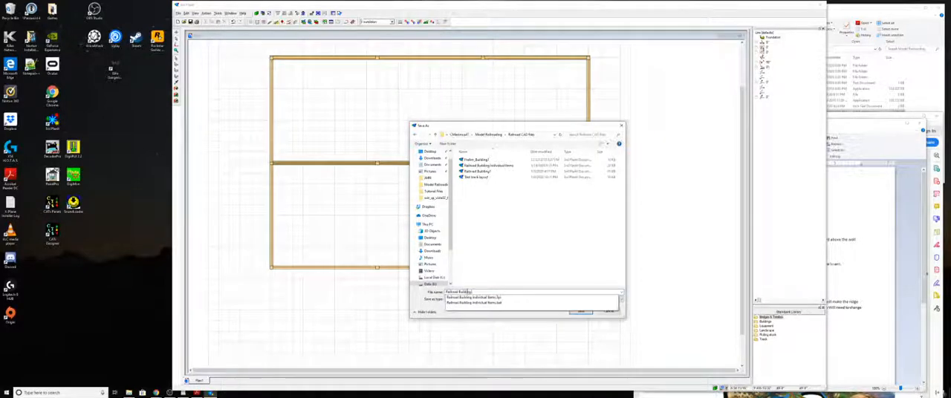
type(" 2")
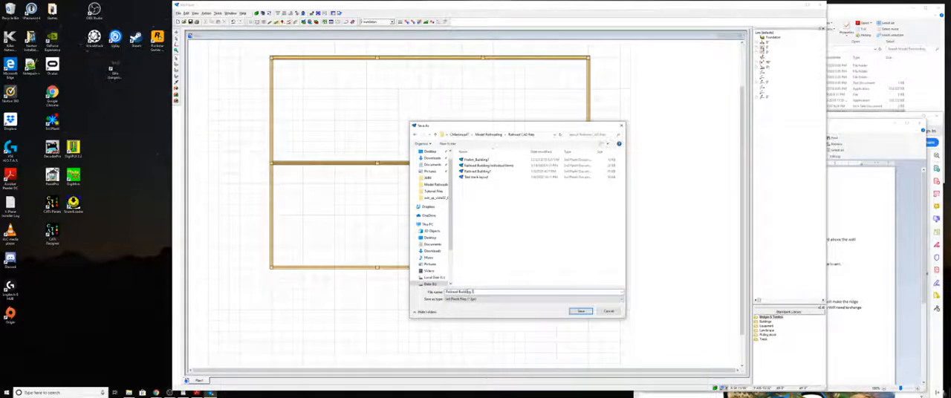
key("Return")
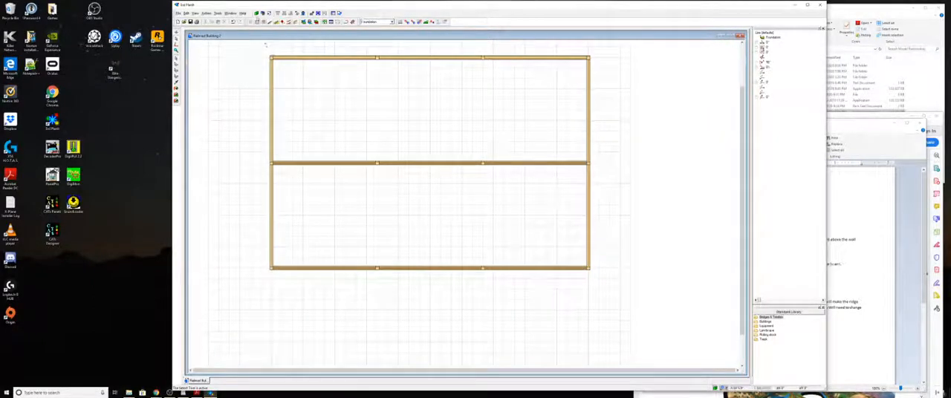
- Switch to the 3D view and examine the beams and posts along the foundation lines from several positions
left_click(261, 13)
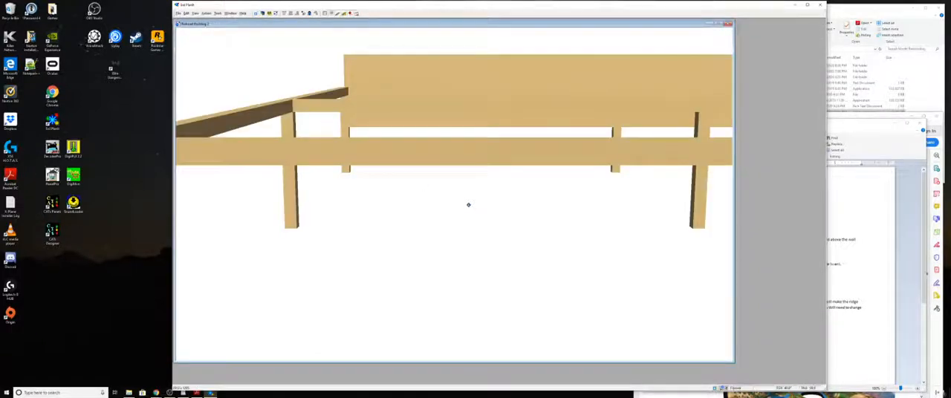
key("Down")
key("Down")
key("Down")
key("Down")
key("Down")
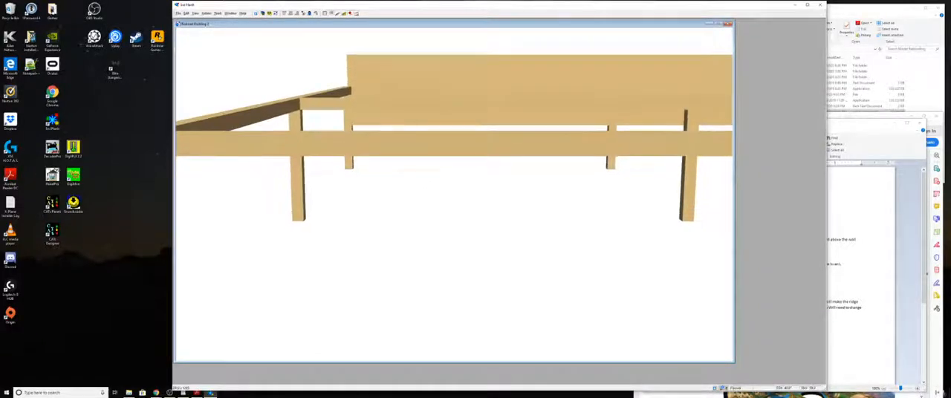
key("Up")
key("Up")
key("Up")
key("Up")
key("Up")
key("Up")
key("Up")
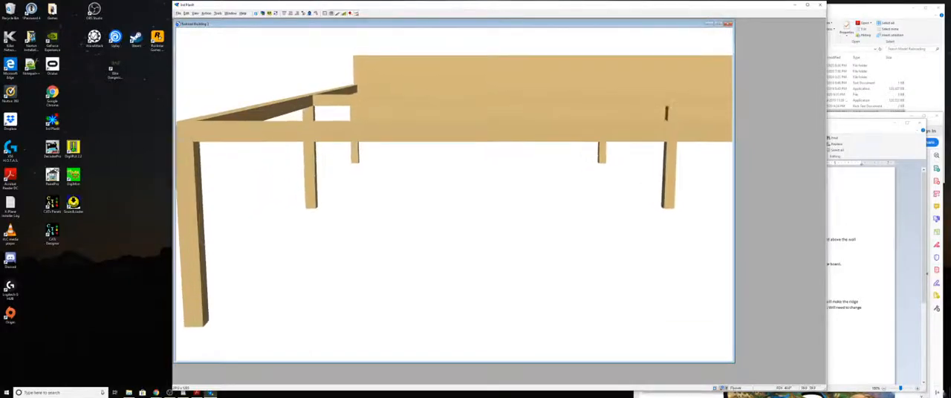
key("Up")
key("Up")
key("Up")
key("Up")
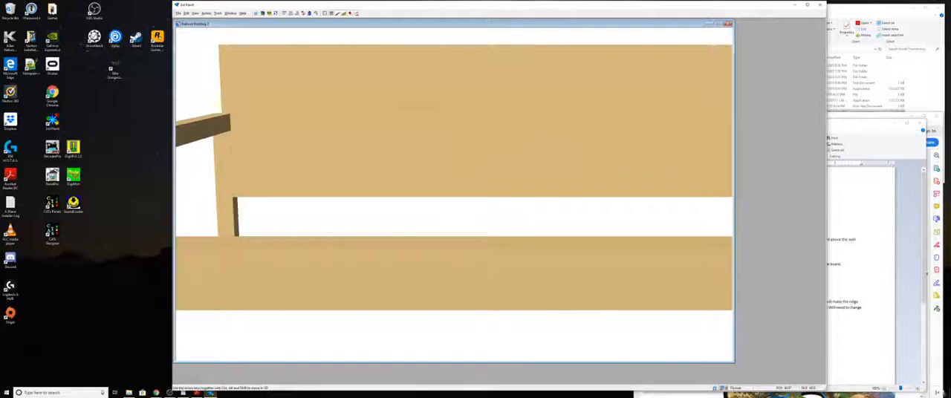
key("Right")
key("Right")
key("Right")
key("Right")
key("Right")
key("Right")
key("Right")
key("Right")
key("Right")
key("Right")
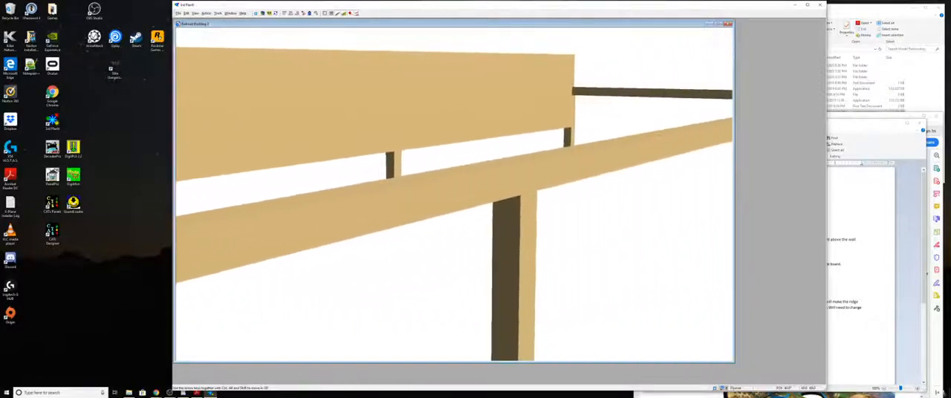
key("Left")
key("Left")
key("Left")
key("Left")
key("Left")
key("Left")
key("Left")
key("Left")
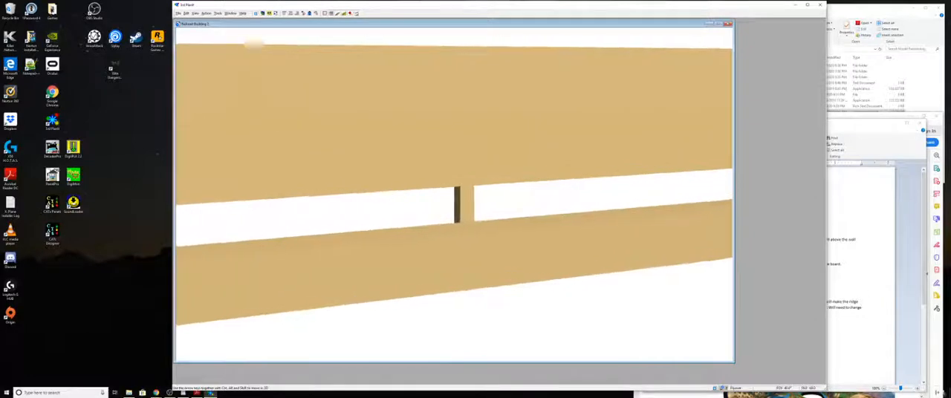
key("Right")
key("Right")
key("Right")
key("Right")
key("Right")
key("Right")
key("Right")
key("Right")
key("Right")
key("Right")
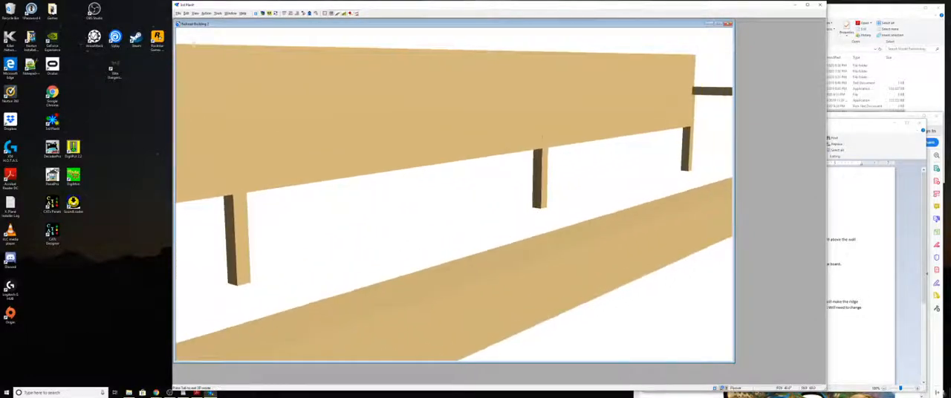
key("Down")
key("Down")
key("Down")
key("Down")
key("Down")
key("Down")
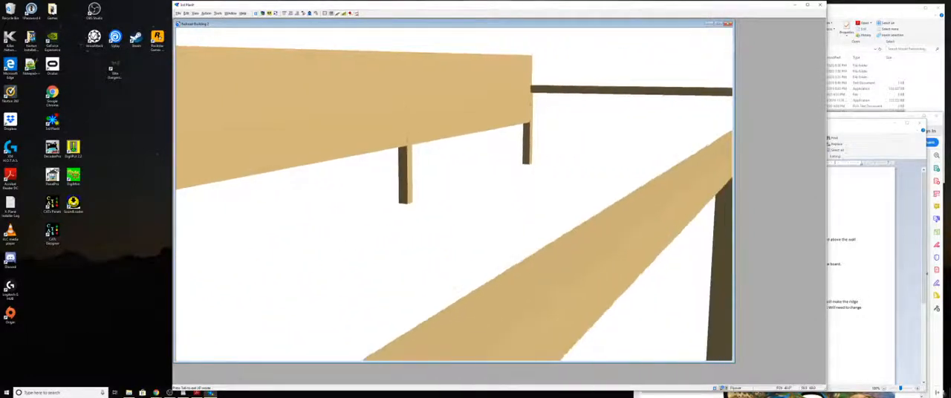
- Examine in 3D how the side beam meets the posts and the upper foundation beam at the corner
key("Right")
key("Right")
key("Right")
key("Right")
key("Right")
key("Right")
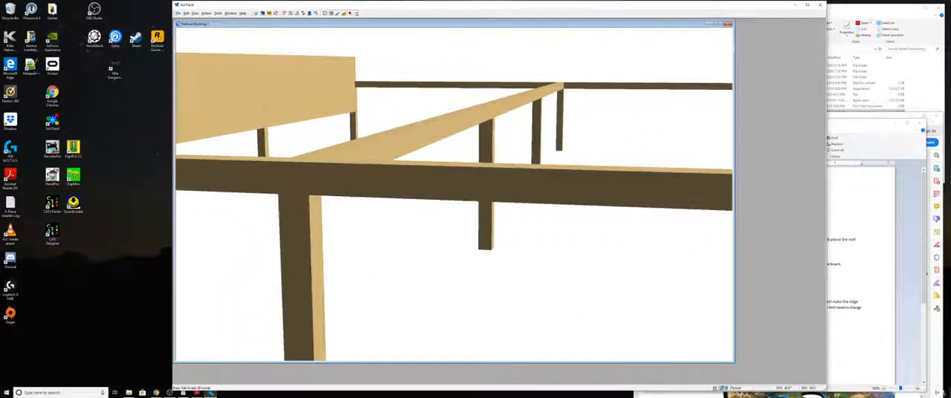
key("Left")
key("Left")
key("Left")
key("Left")
key("Left")
key("Left")
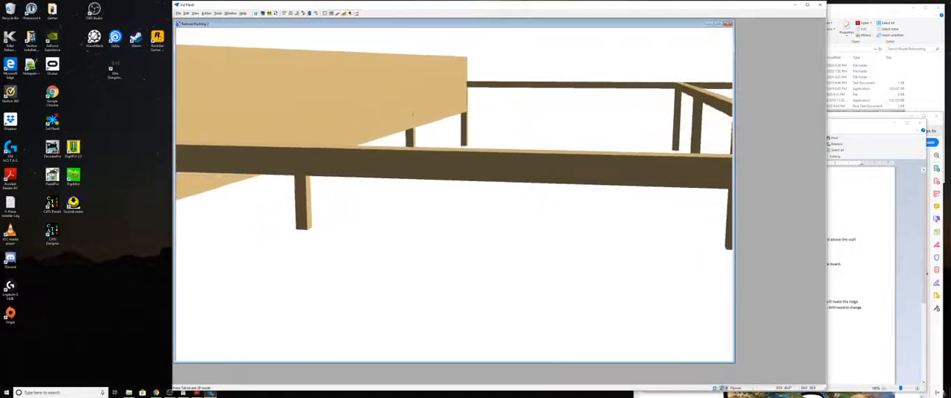
key("Left")
key("Left")
key("Left")
key("Left")
key("Left")
key("Left")
key("Left")
key("Left")
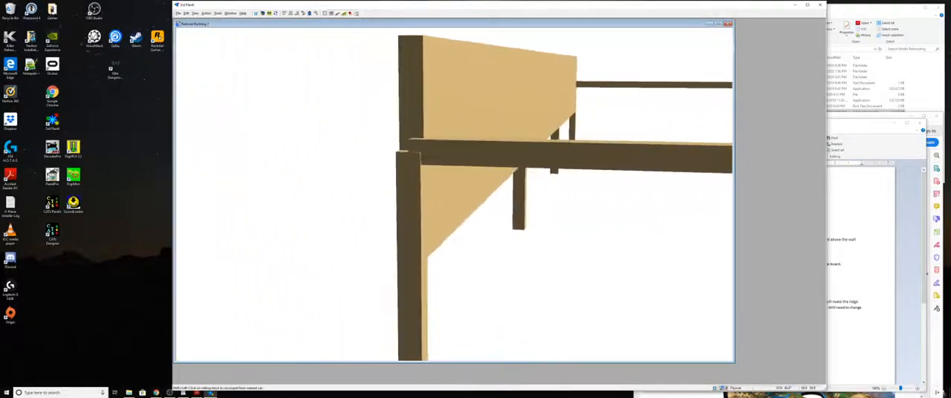
key("Left")
key("Left")
key("Left")
key("Left")
key("Left")
key("Left")
key("Left")
key("Left")
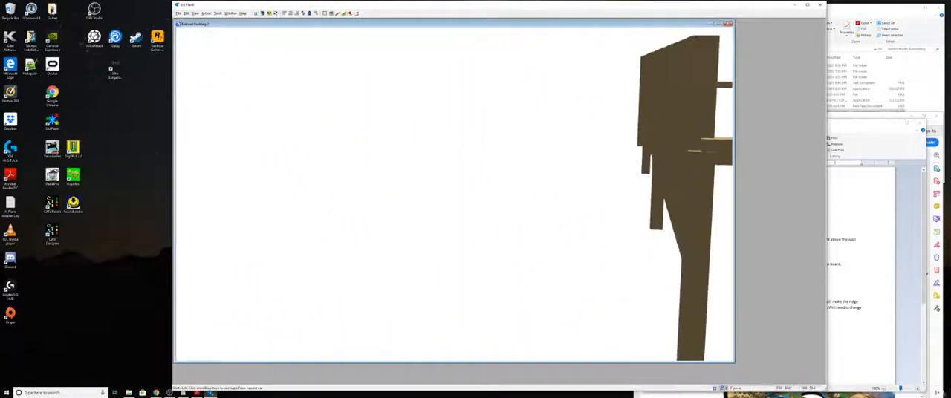
key("Left")
key("Left")
key("Right")
key("Right")
key("Right")
key("Right")
key("Right")
key("Right")
key("Right")
key("Right")
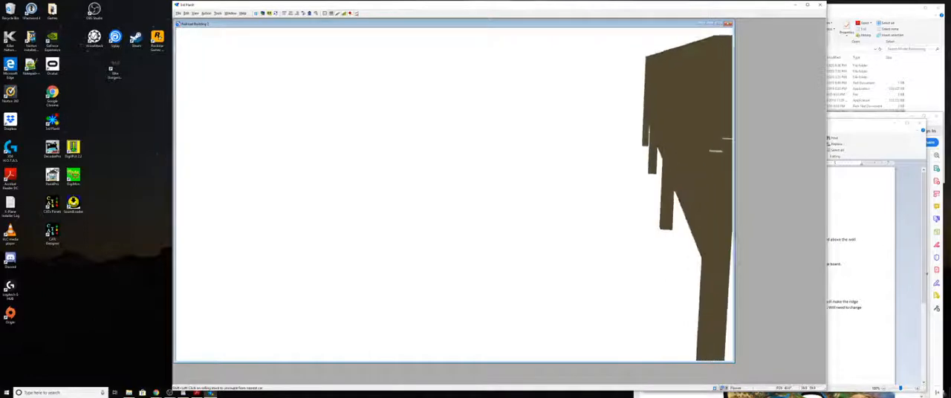
key("Right")
key("Right")
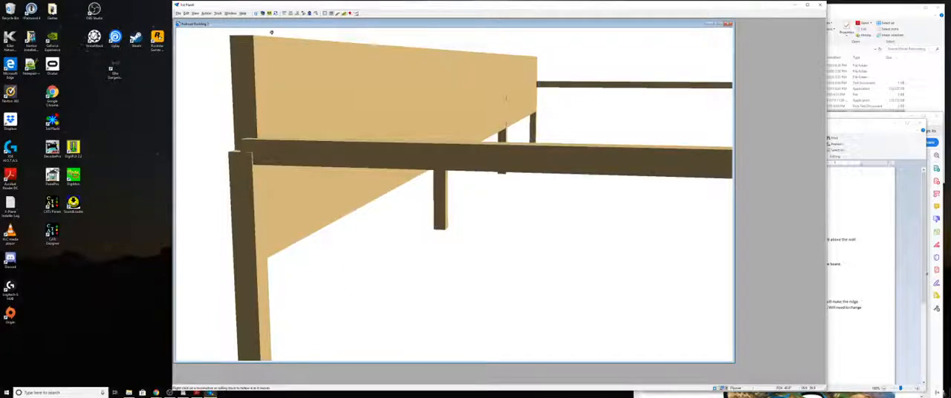
- Return to the 2D plan and adjust the width and height of the upper foundation line in its line style properties
left_click(256, 14)
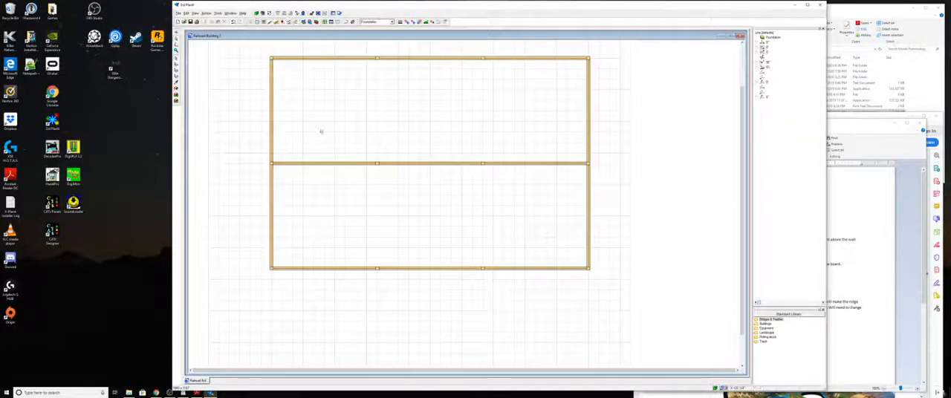
left_click(422, 60)
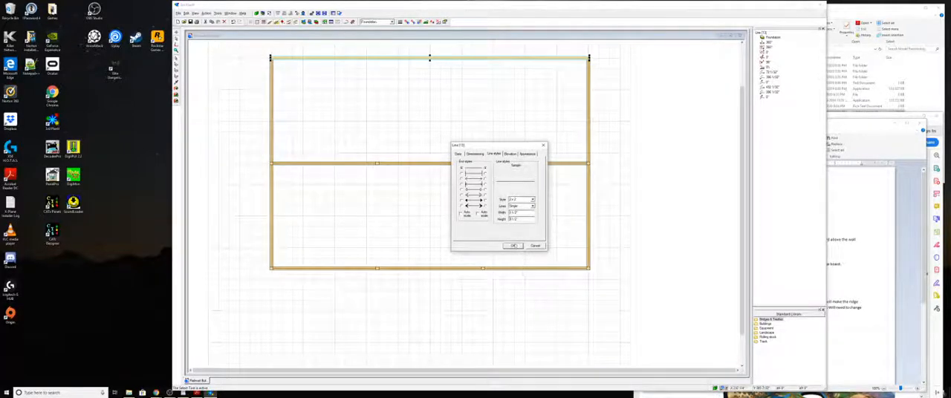
left_click(513, 246)
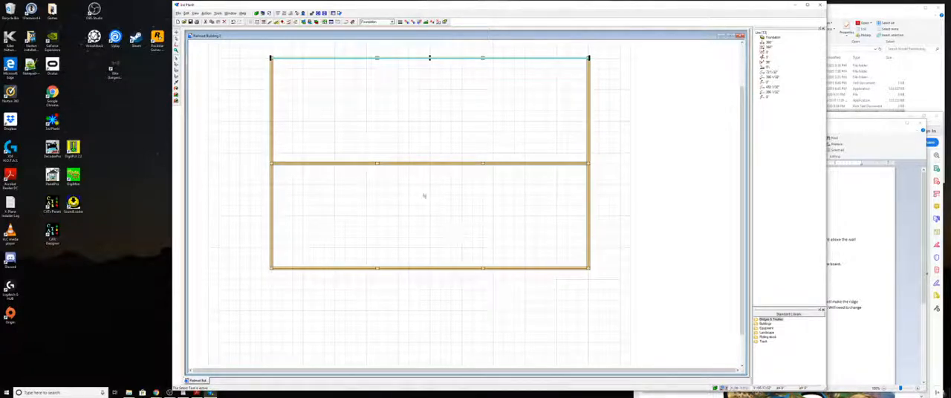
double_click(429, 69)
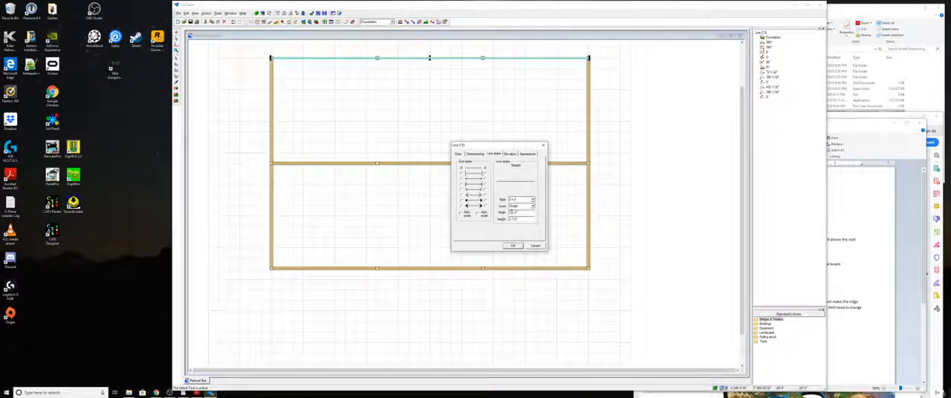
left_click_drag(511, 212, 509, 212)
left_click(512, 246)
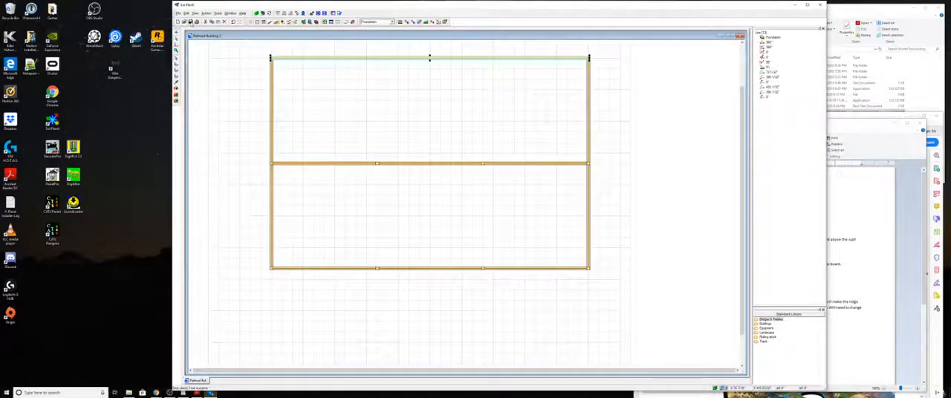
- Switch to the 3D view and examine the long foundation beam and its posts from one end to the other
left_click(191, 23)
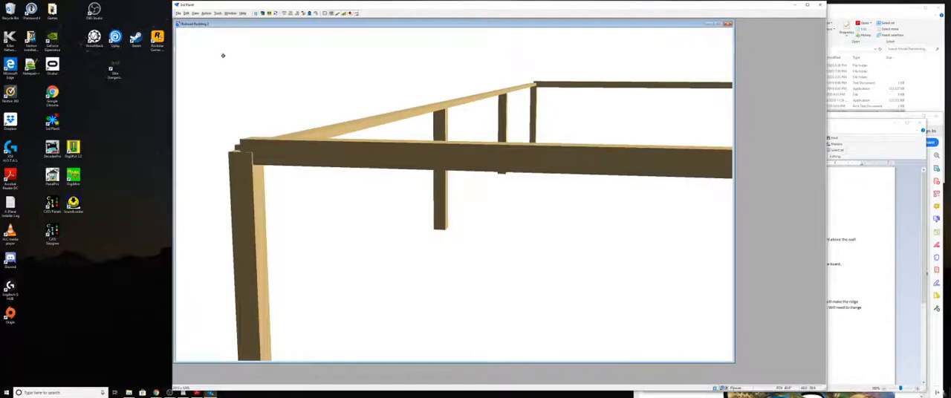
key("Left")
key("Left")
key("Left")
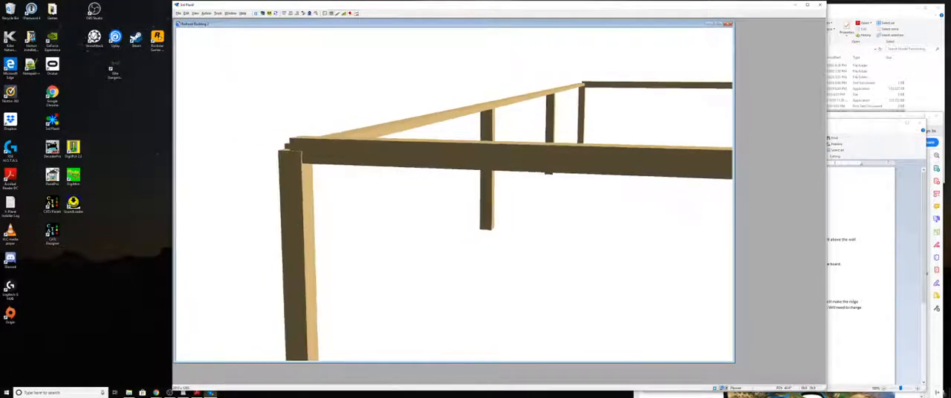
key("Right")
key("Right")
key("Right")
key("Right")
key("Right")
key("Right")
key("Right")
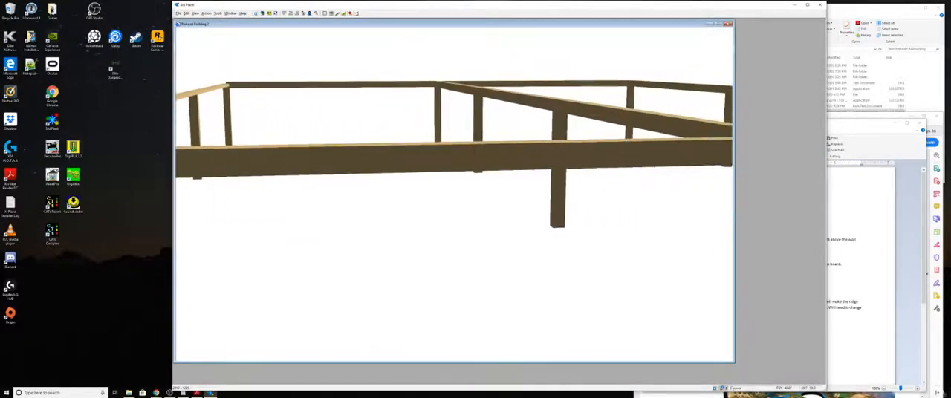
key("Right")
key("Right")
key("Right")
key("Right")
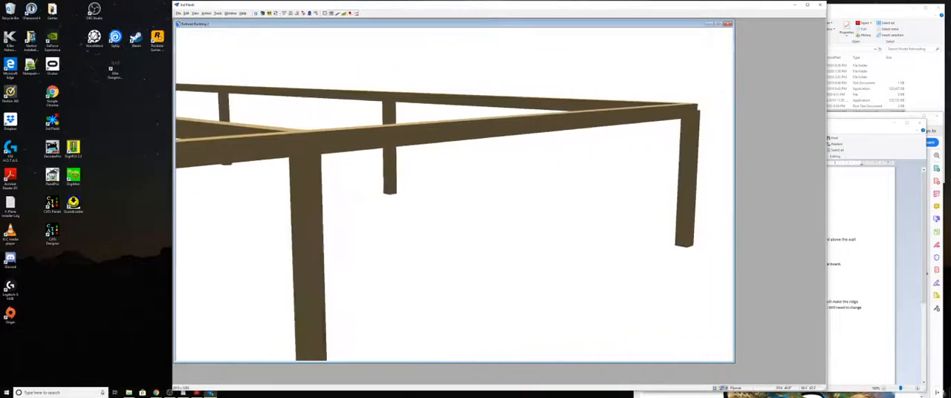
key("Left")
key("Left")
key("Left")
key("Left")
key("Left")
key("Left")
key("Left")
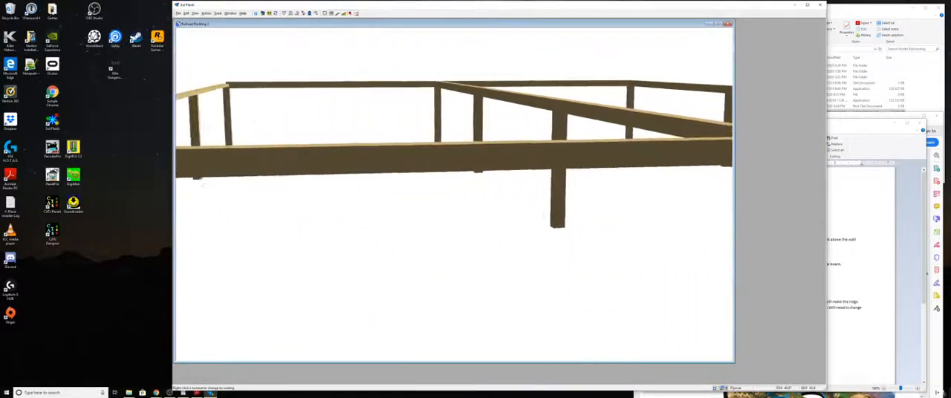
key("Left")
key("Left")
key("Left")
key("Left")
key("Left")
key("Left")
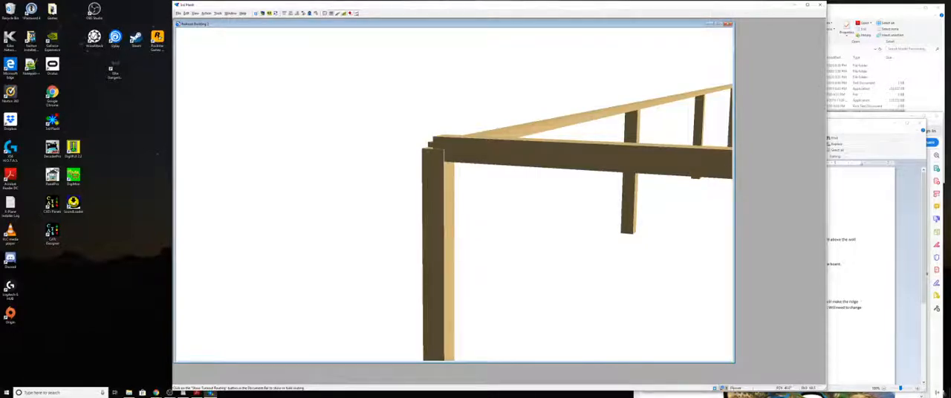
- Examine in 3D how the corner post meets the foundation beams, viewing the joint from higher and lower positions
key("Page_Up")
key("Page_Up")
key("Page_Up")
key("Page_Up")
key("Page_Up")
key("Page_Up")
key("Page_Up")
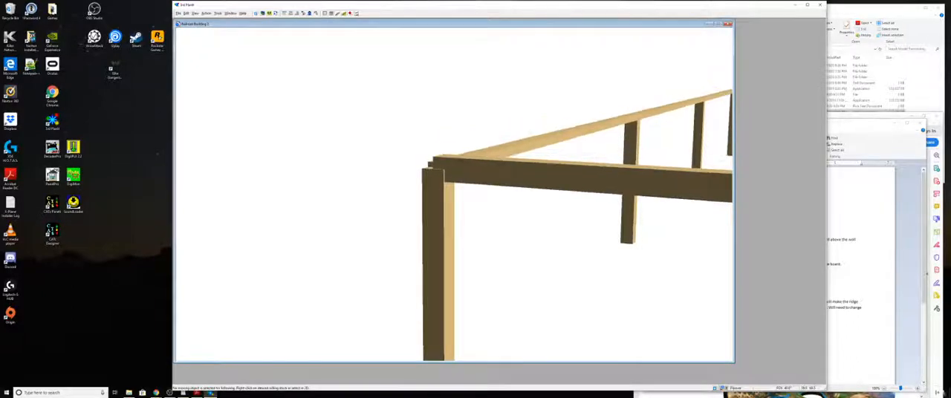
key("Page_Up")
key("Page_Up")
key("Page_Up")
key("Page_Up")
key("Page_Up")
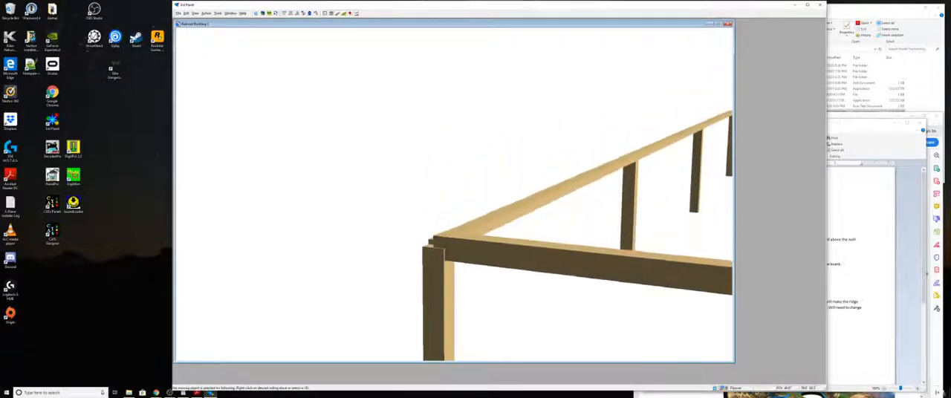
key("Page_Down")
key("Page_Down")
key("Page_Down")
key("Page_Down")
key("Page_Down")
key("Page_Down")
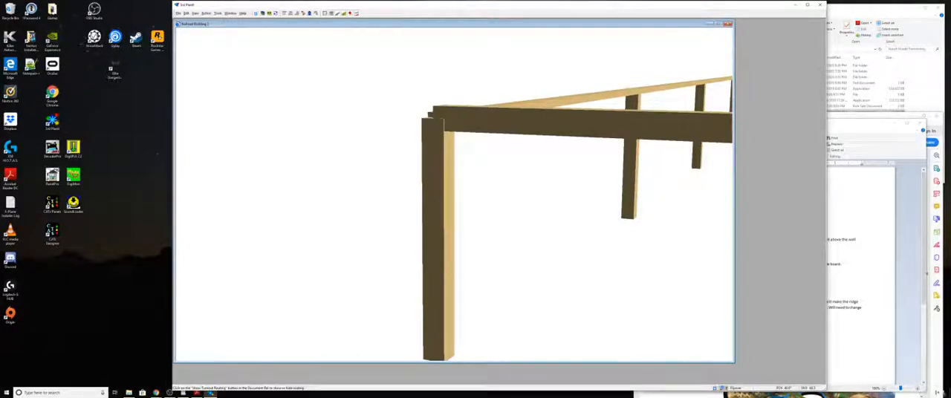
key("Page_Up")
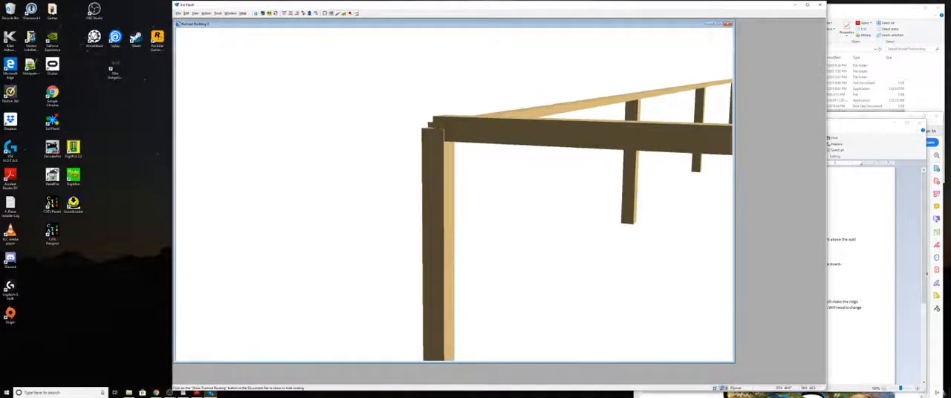
key("Up")
key("Page_Down")
key("Page_Down")
key("Page_Down")
key("Page_Down")
key("Page_Down")
key("Page_Down")
key("Page_Down")
key("Page_Down")
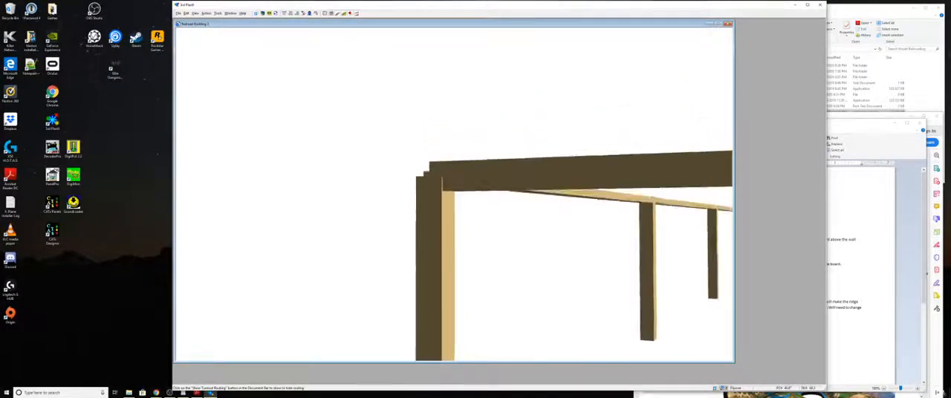
- Inspect the top of the corner post and the overlapping beam ends from steeper angles above the foundation
key("Page_Up")
key("Page_Up")
key("Page_Up")
key("Page_Up")
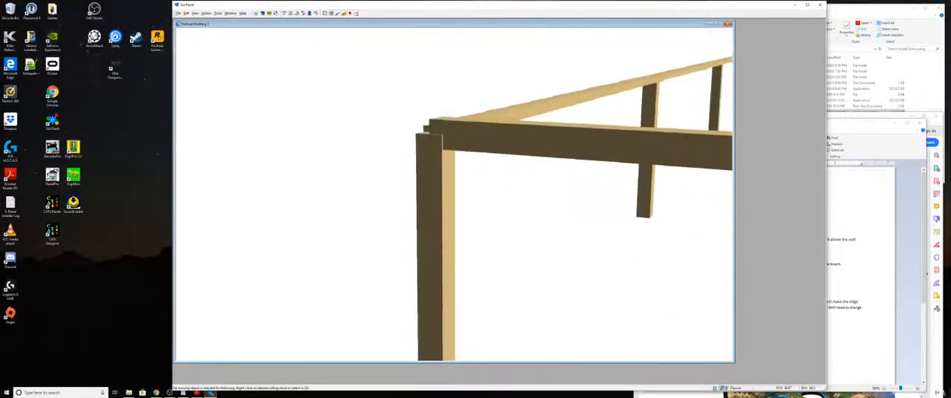
key("Page_Up")
key("Page_Up")
key("Page_Up")
key("Page_Up")
key("Page_Up")
key("Page_Up")
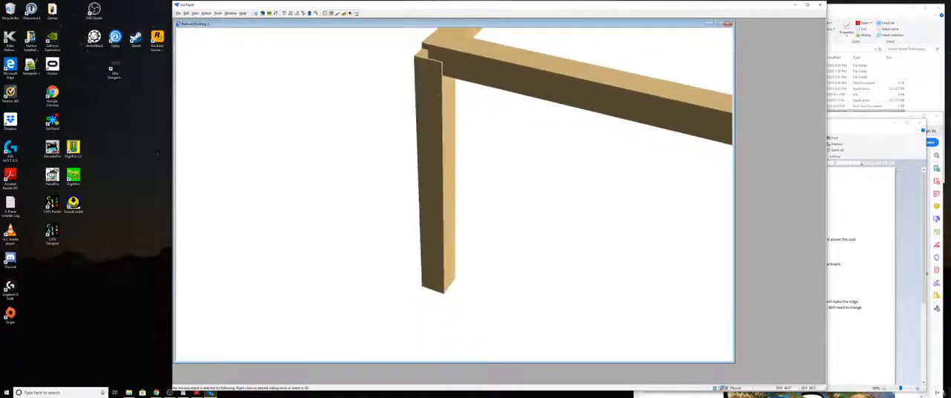
key("Page_Up")
key("Page_Up")
key("Page_Up")
key("Page_Up")
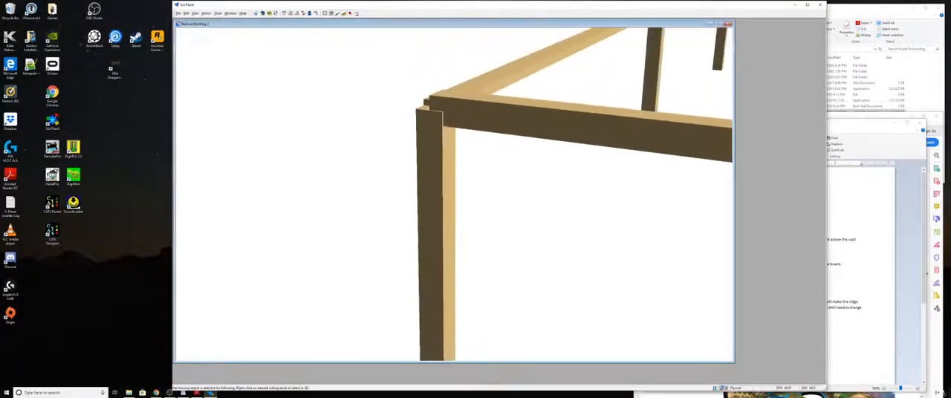
key("Page_Down")
key("Page_Up")
key("Page_Up")
key("Page_Up")
key("Page_Up")
key("Page_Up")
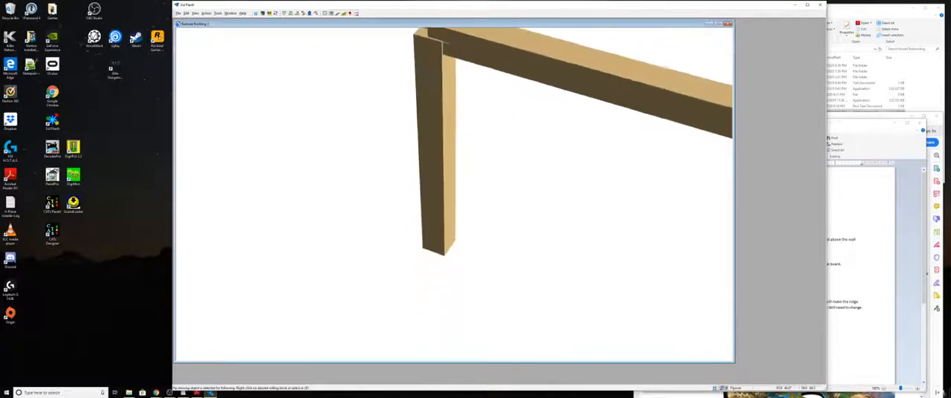
key("Page_Up")
key("Page_Up")
key("Page_Up")
key("Page_Up")
key("Page_Up")
key("Page_Up")
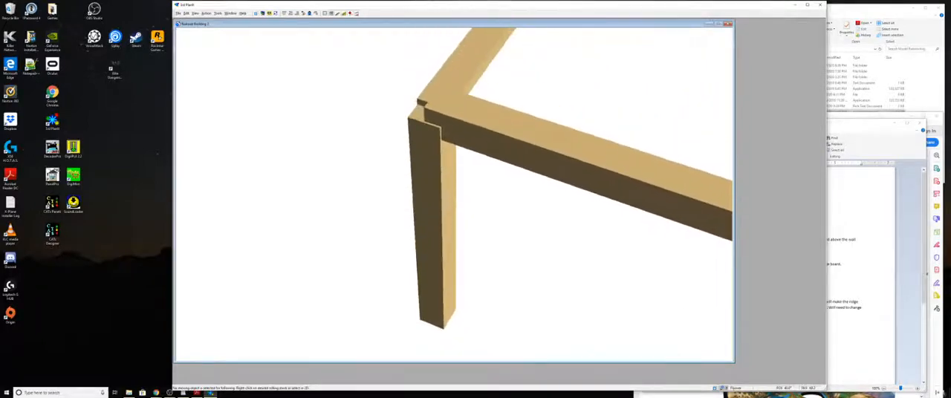
key("Page_Up")
key("Page_Up")
key("Page_Up")
key("Page_Up")
key("Page_Up")
key("Page_Up")
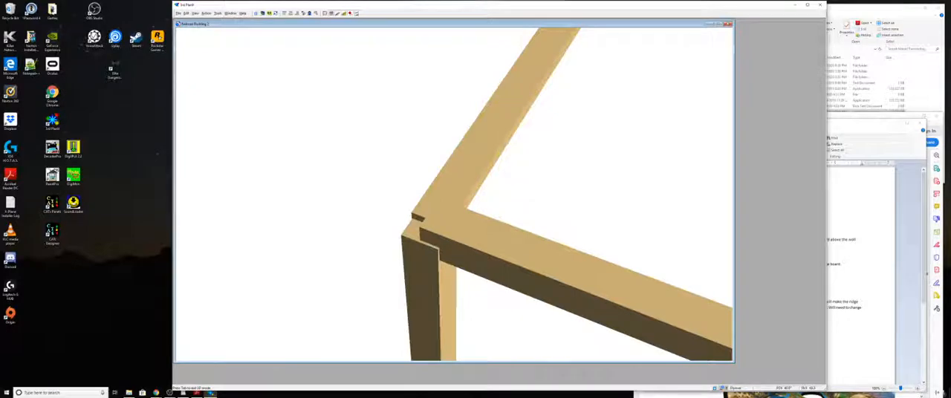
key("Page_Down")
key("Page_Down")
key("Page_Down")
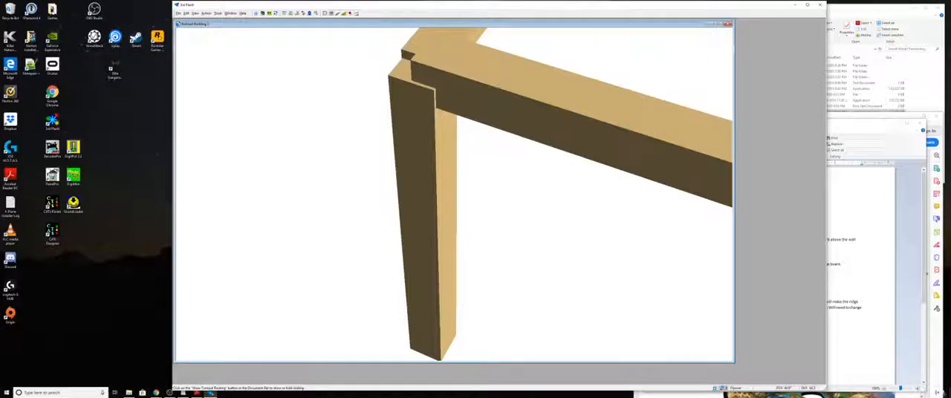
- Return to the 2D plan, list the Wood objects in the object list, and select the upper-left corner post there
key("Escape")
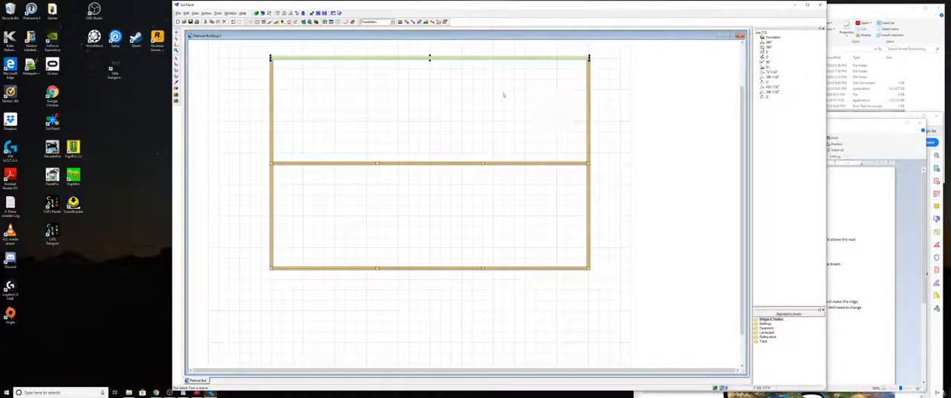
left_click(342, 107)
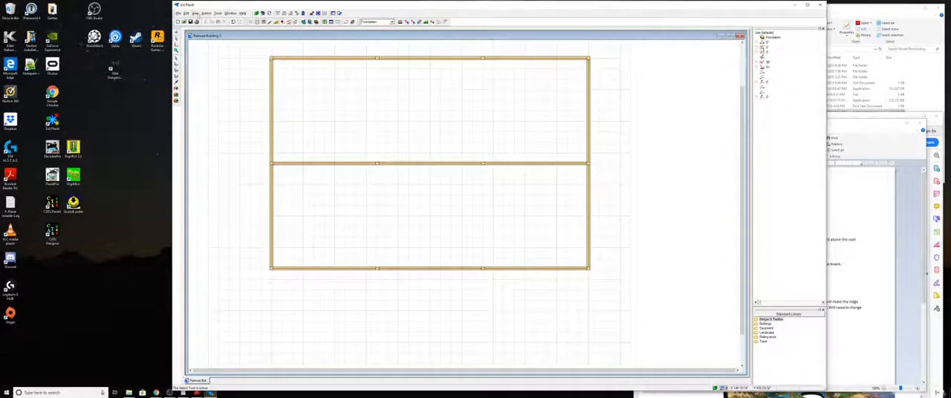
left_click(196, 13)
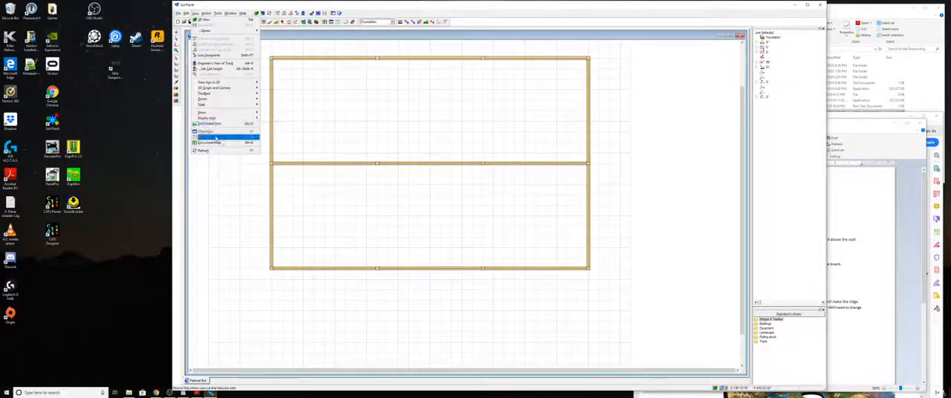
left_click(211, 133)
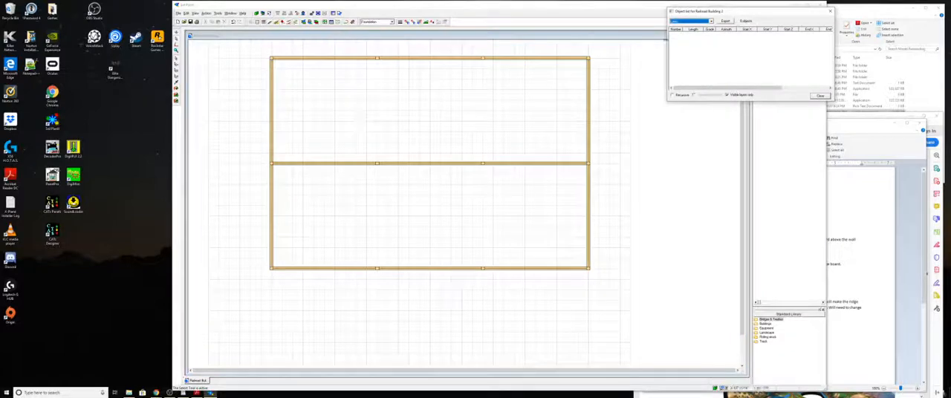
left_click(710, 21)
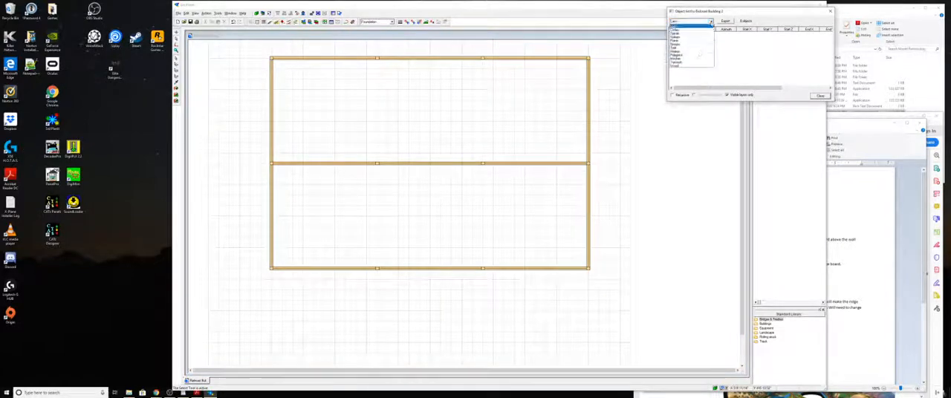
left_click(684, 66)
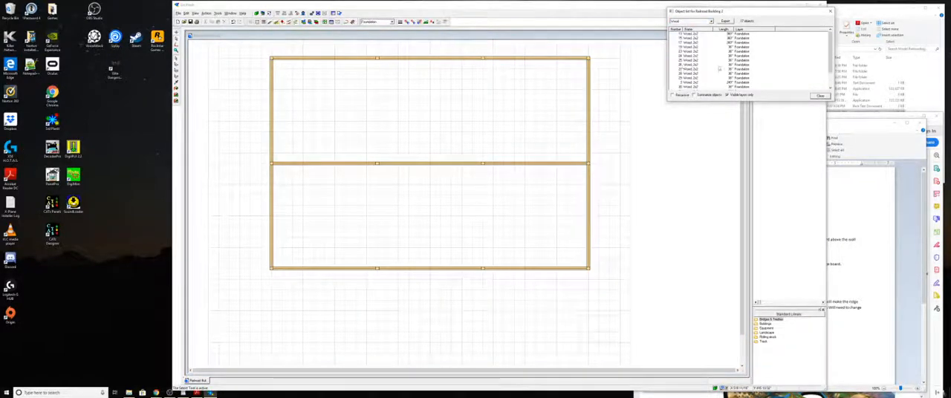
scroll(759, 69, "down", 3)
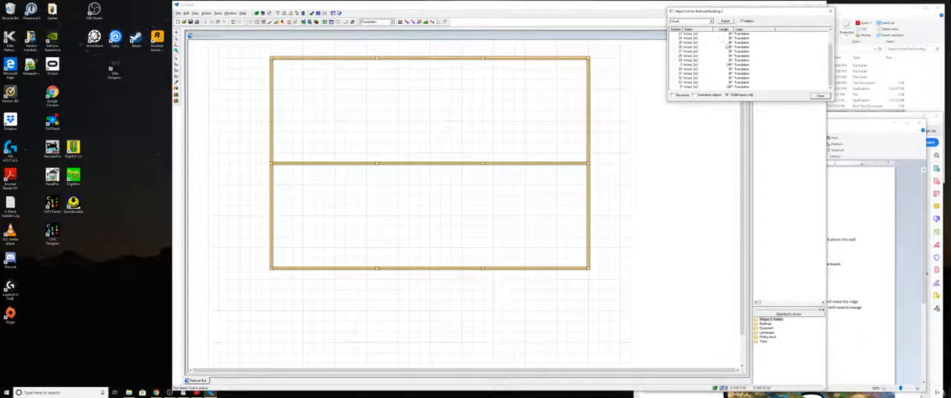
scroll(724, 46, "up", 1)
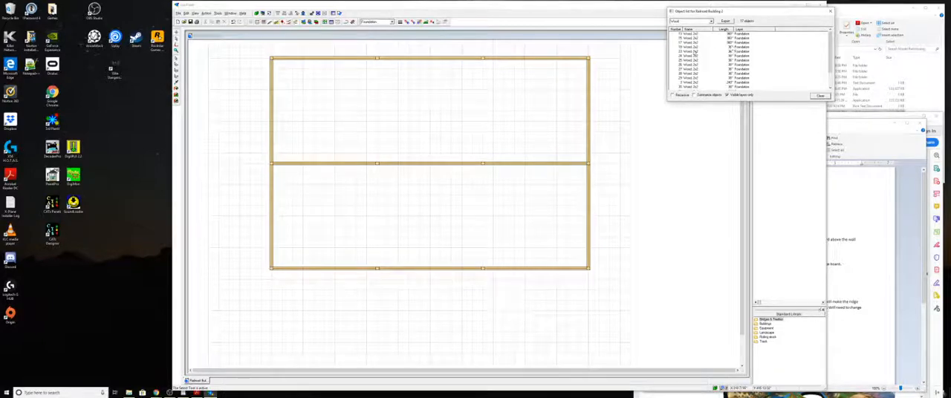
left_click(688, 47)
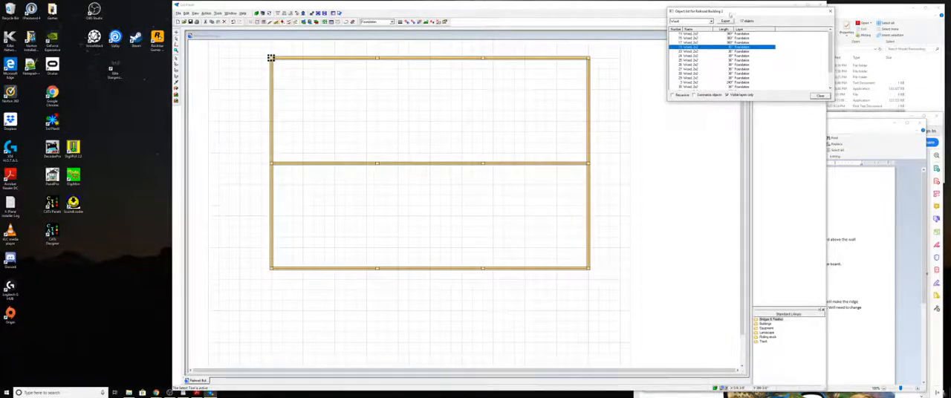
- Arrange the plan window and the object list side by side so the selected post's properties stay visible
left_click_drag(734, 13, 822, 149)
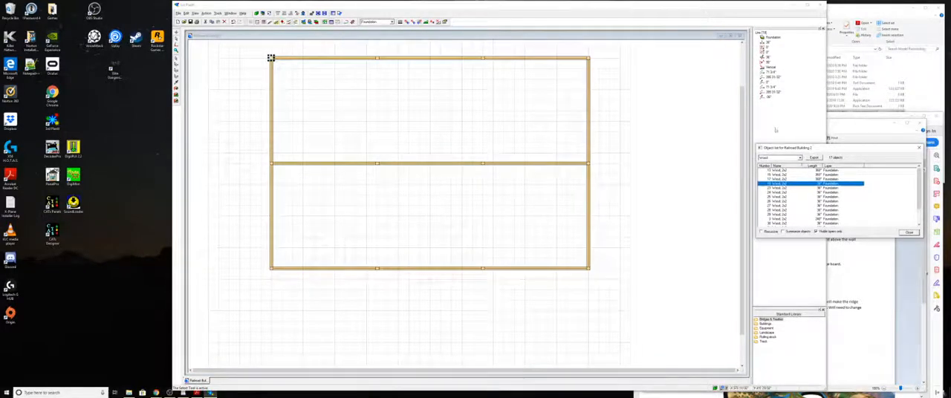
left_click(682, 5)
left_click_drag(682, 5, 571, 1)
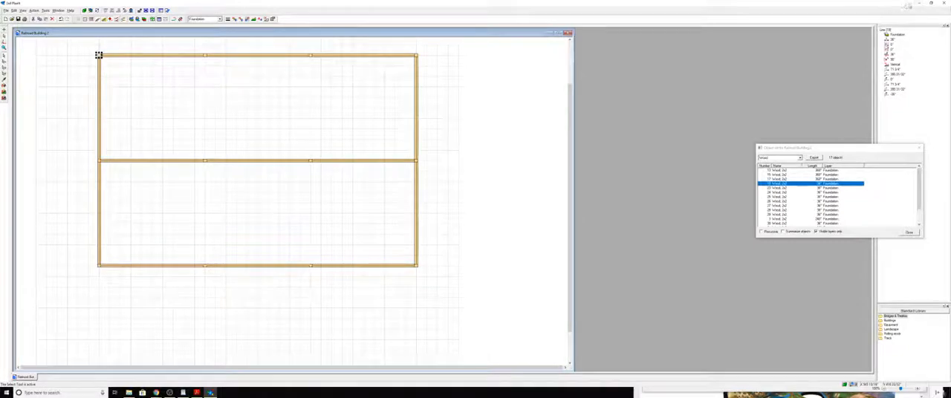
left_click(930, 3)
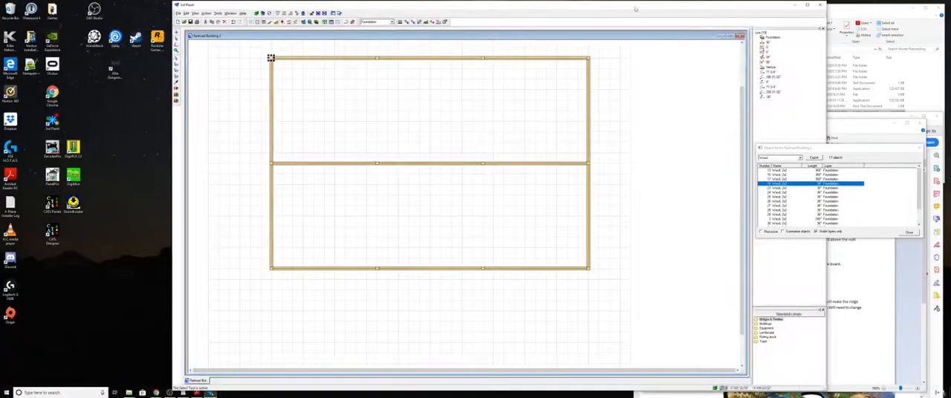
left_click_drag(636, 9, 513, 9)
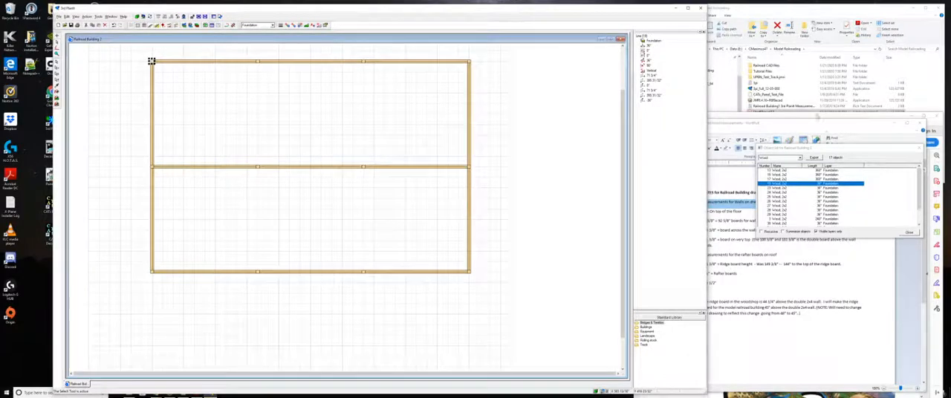
left_click_drag(817, 149, 772, 30)
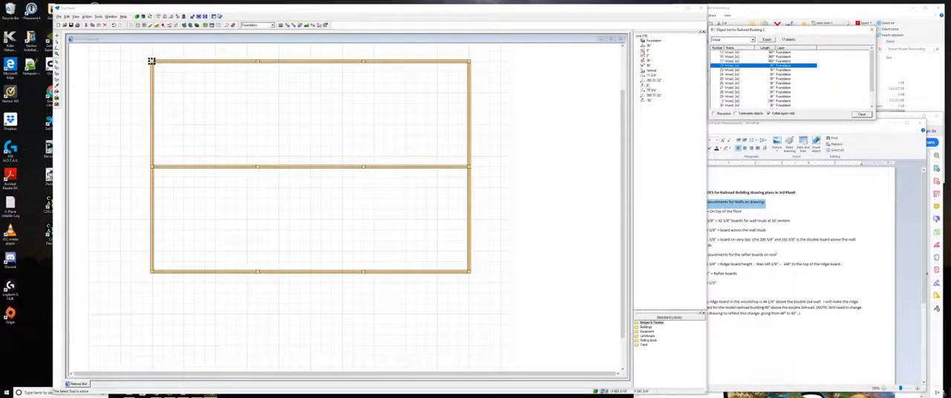
- Set the upper-left corner post's start height to -1 3/4" and its end height to -37 3/4"
left_click(151, 61)
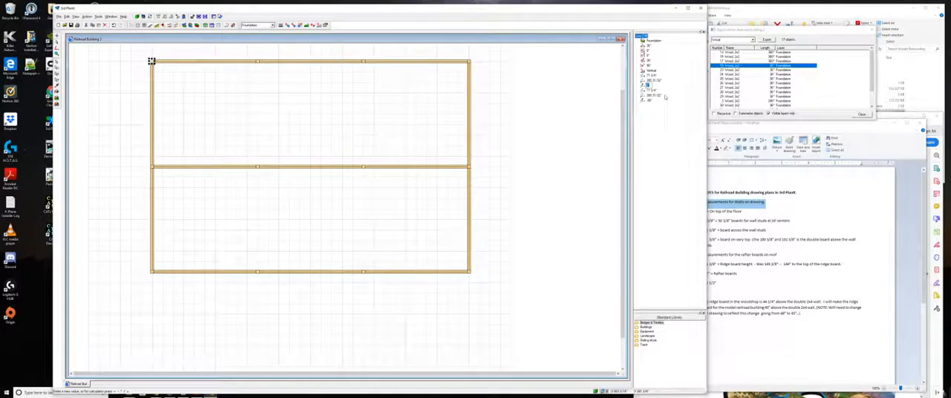
type("1.5")
left_click(664, 119)
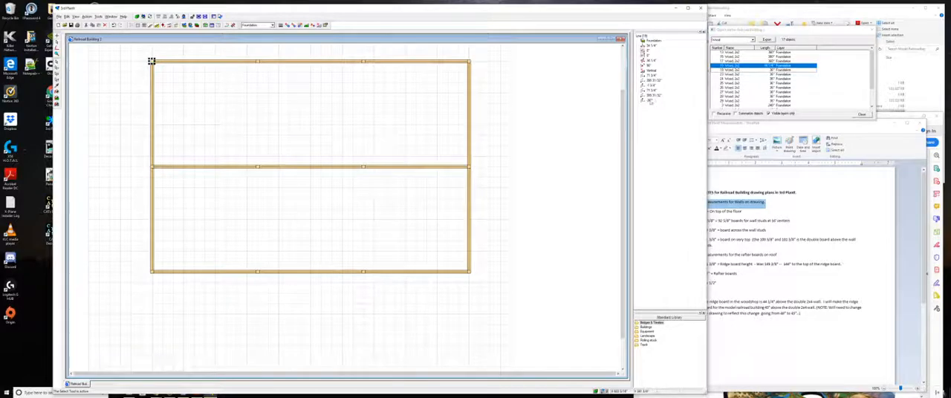
left_click(648, 101)
type("91 3/8")
key("Return")
key("Return")
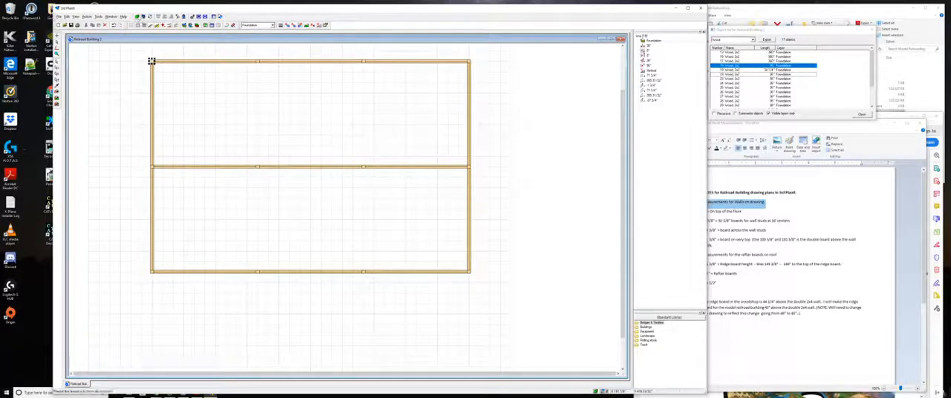
- Switch to the 3D view and inspect the upper-left corner post below the beams from steeper and shallower angles
left_click(139, 18)
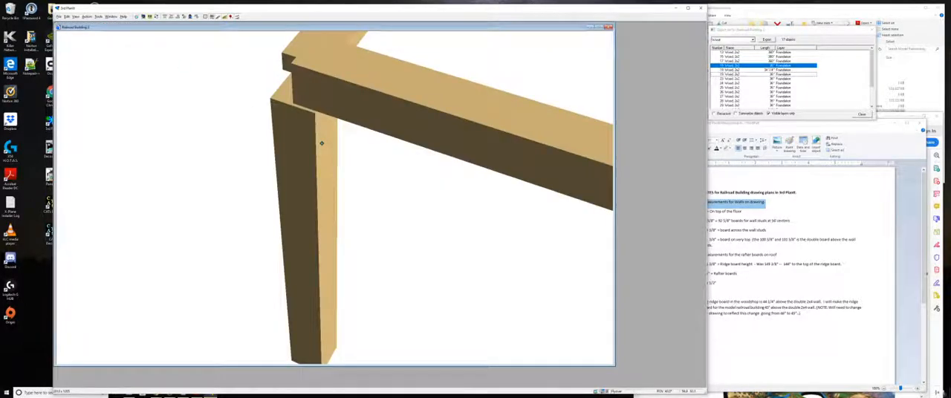
left_click_drag(322, 141, 322, 119)
middle_click_drag(322, 119, 322, 148)
key("Down")
key("Down")
key("Down")
key("Down")
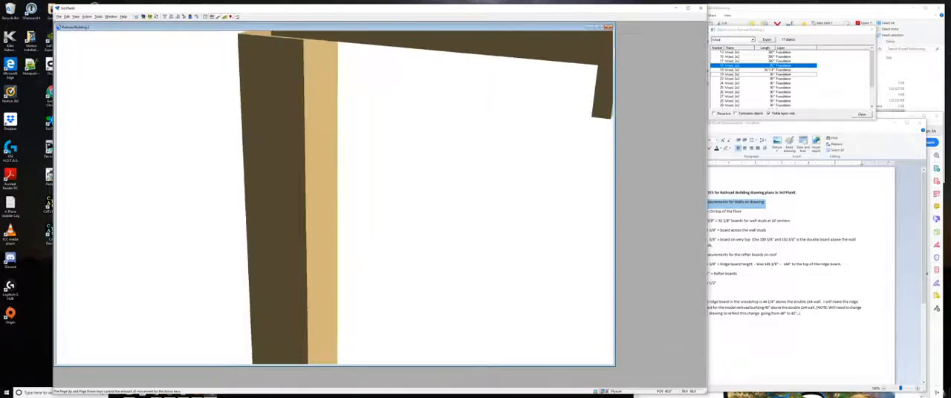
key("Up")
key("Up")
key("Up")
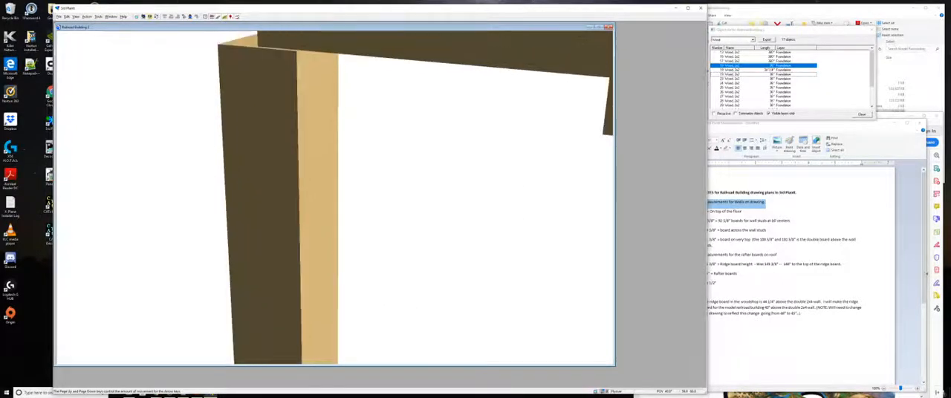
key("Down")
key("Down")
key("Down")
- Examine the corner post's full length, from its bottom end back up to the joint under the beams
key("Down")
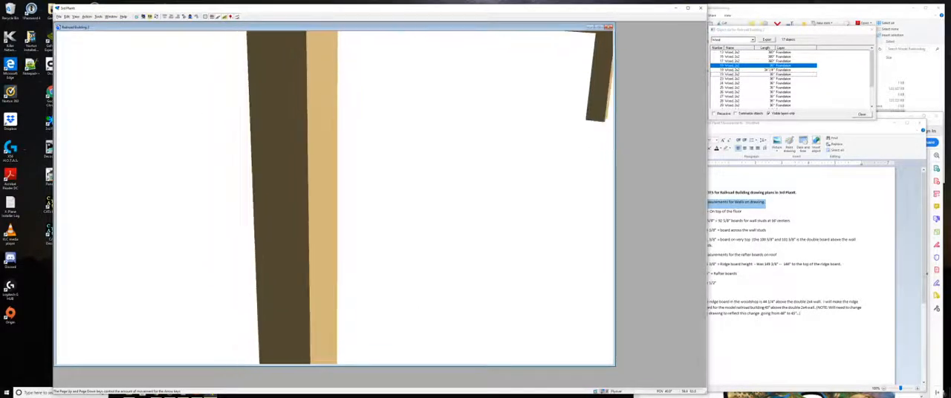
key("Down")
key("Down")
key("Down")
key("Down")
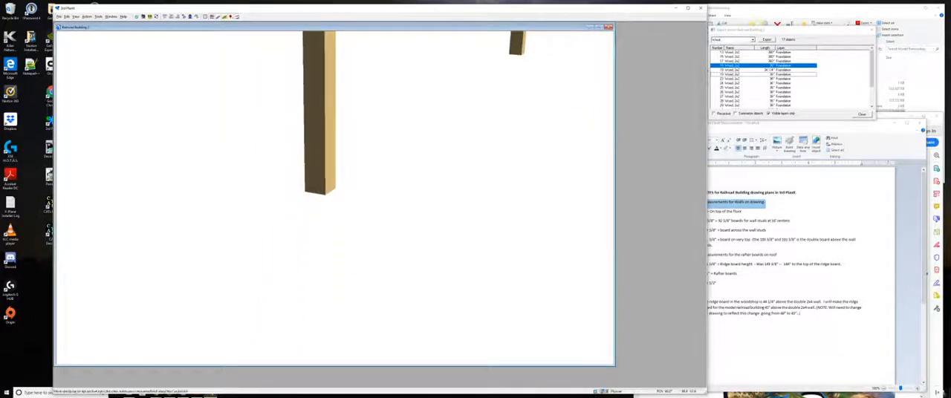
key("Up")
key("Up")
key("Up")
key("Down")
key("Down")
key("Down")
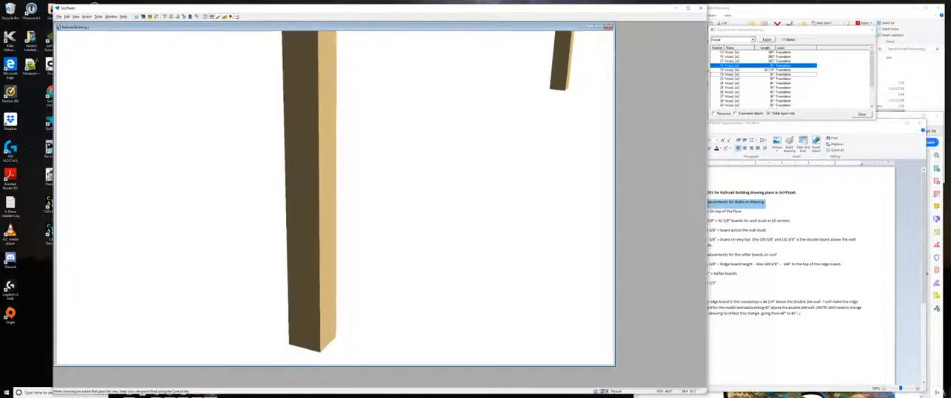
key("Page_Down")
key("Page_Down")
key("Page_Up")
key("Page_Up")
key("Page_Up")
key("Page_Up")
key("Page_Up")
key("Page_Up")
key("Page_Up")
key("Page_Up")
key("Page_Up")
key("Page_Up")
key("Page_Up")
key("Page_Up")
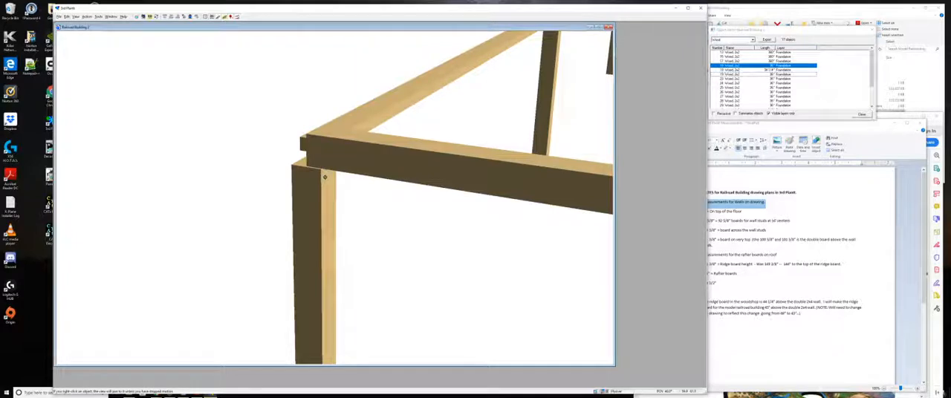
- Inspect the joint between the corner post's top and the overlapping beams from above down to beam level
key("ctrl+Down")
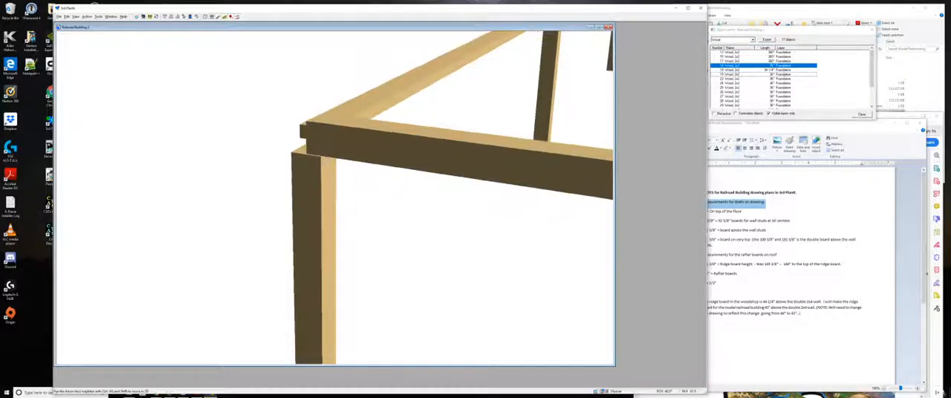
key("ctrl+Down")
key("ctrl+Up")
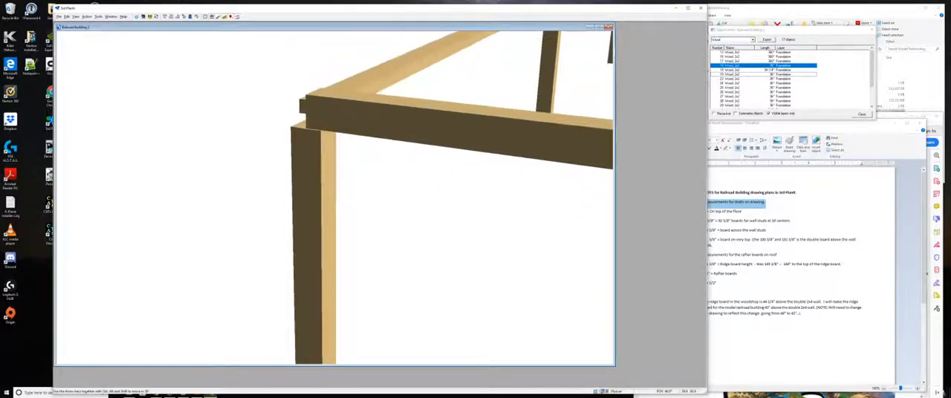
key("Up")
key("Up")
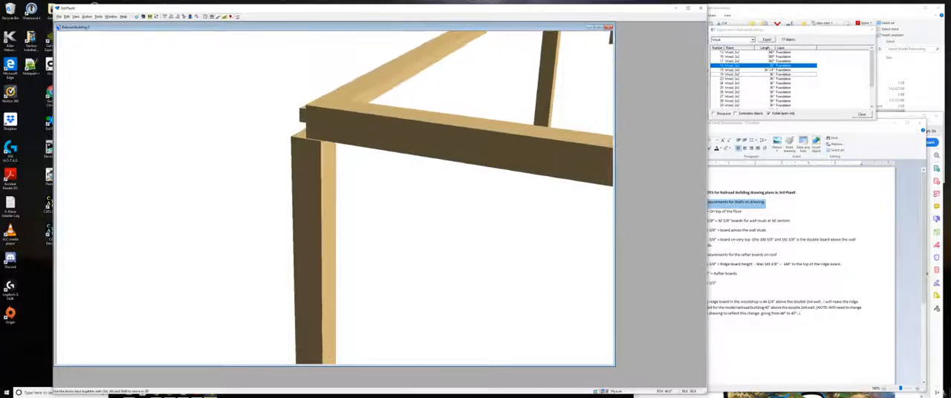
key("Down")
key("Down")
key("Down")
key("Down")
key("Down")
key("Down")
key("Down")
key("Down")
key("Down")
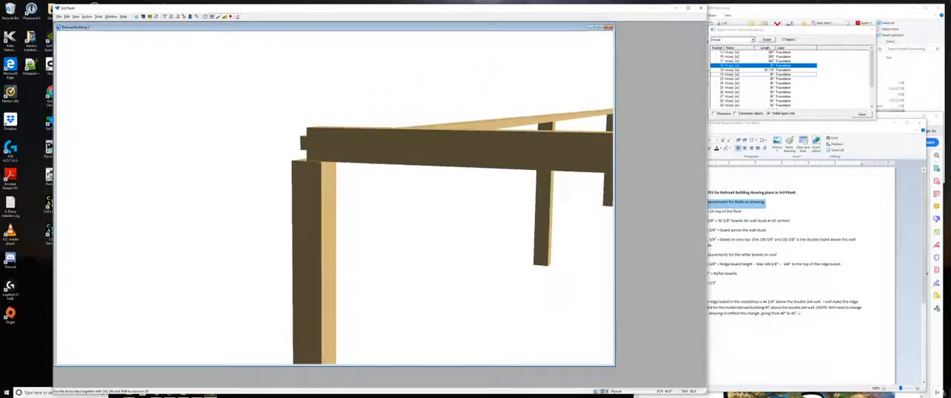
key("Down")
key("Down")
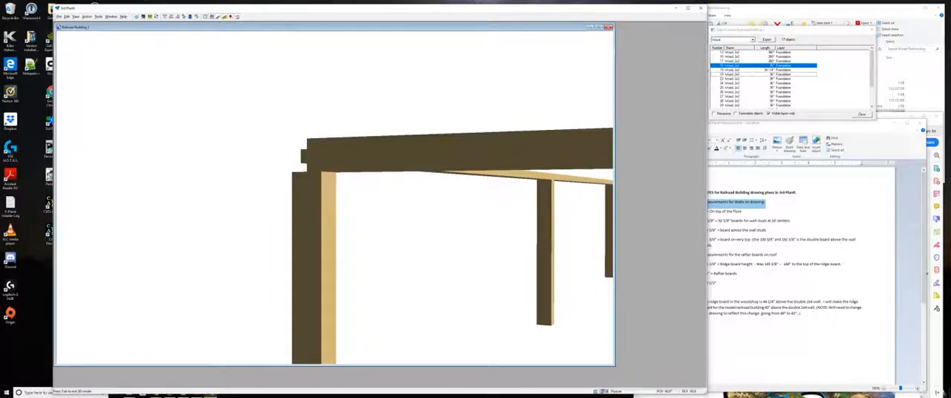
key("Up")
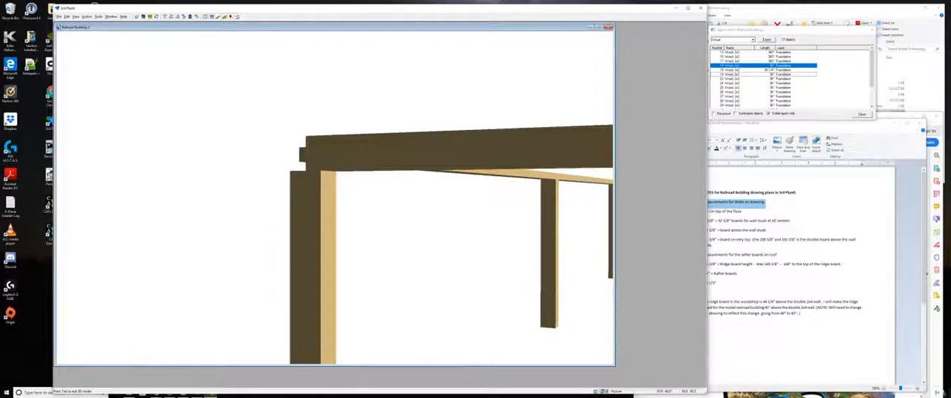
key("Up")
key("Up")
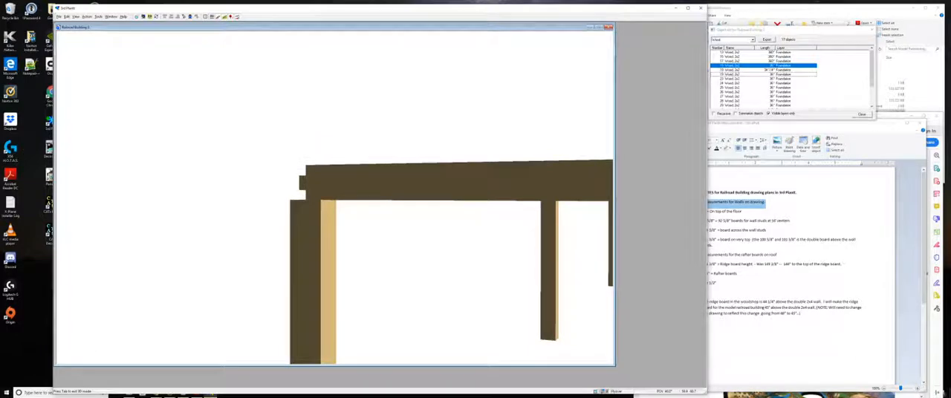
- Examine the corner joint from around its other side and from above, and return to the 2D plan
key("Right")
key("Right")
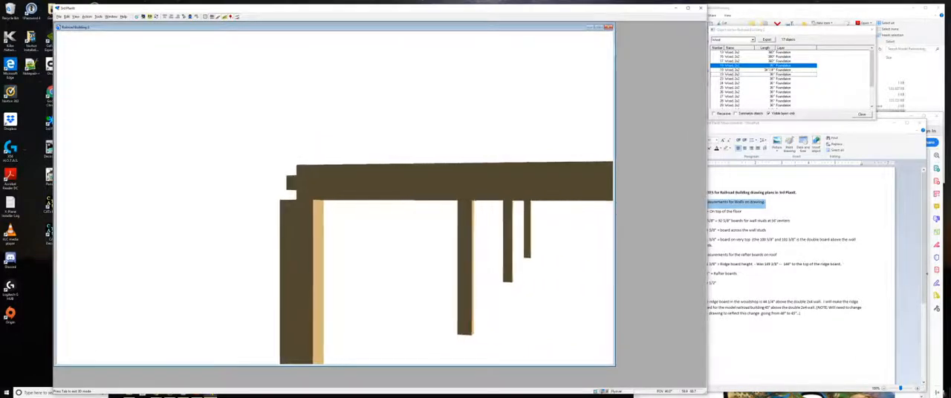
key("Right")
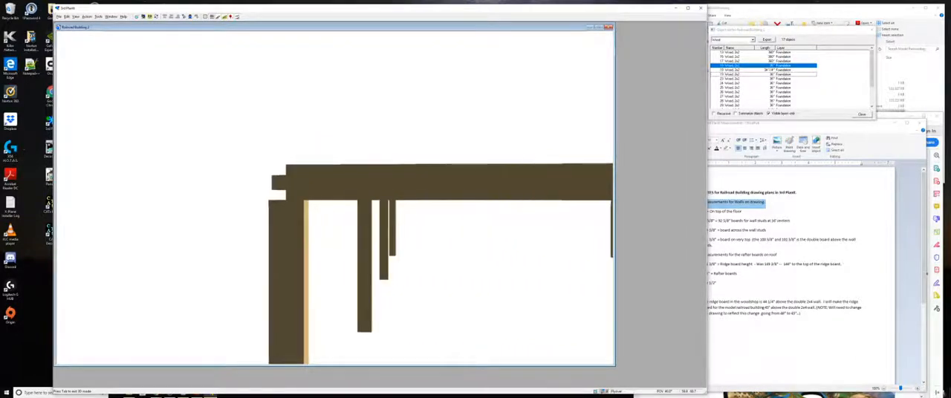
key("Right")
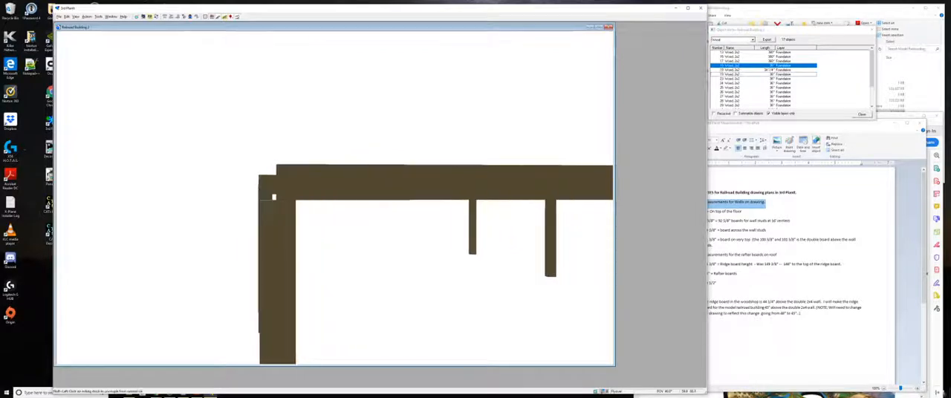
key("Right")
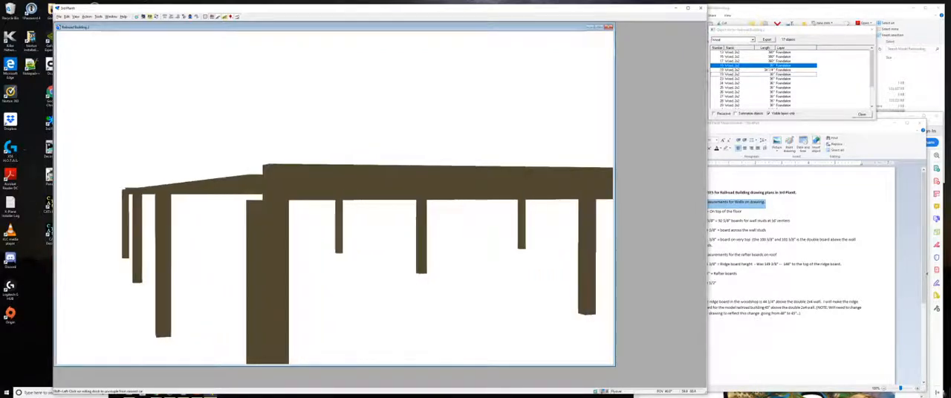
key("Right")
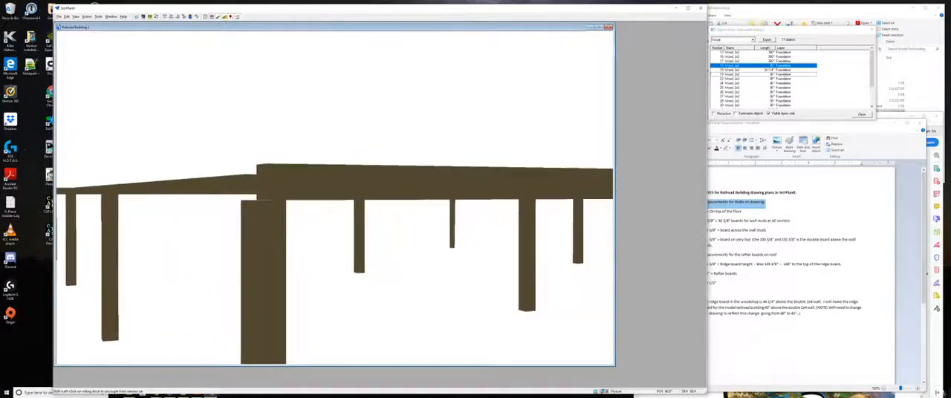
key("Right")
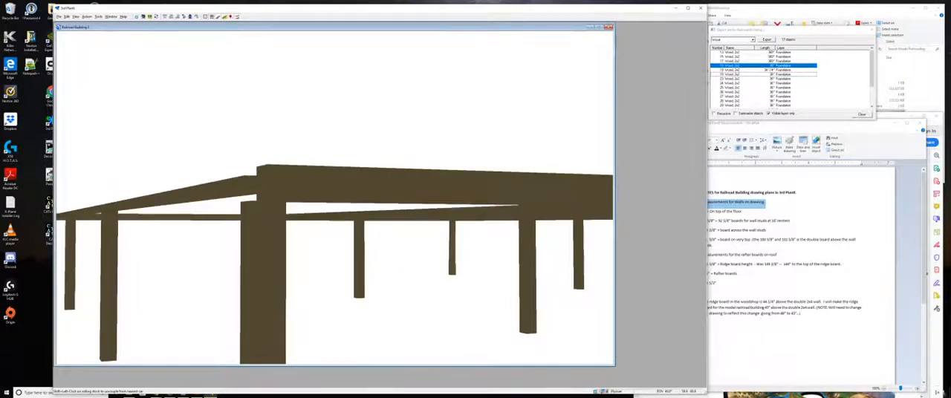
key("Up")
key("Up")
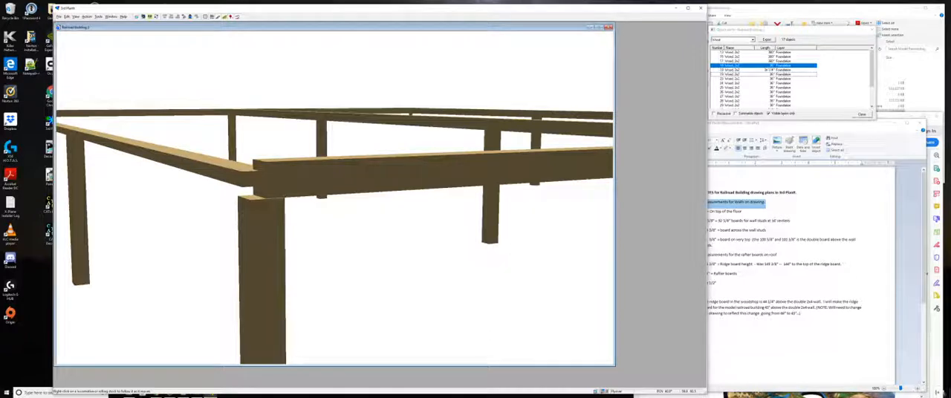
key("Escape")
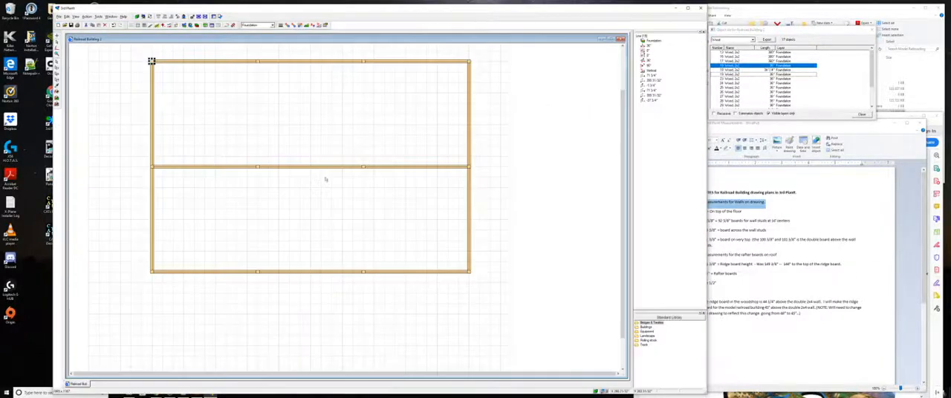
- Set the upper horizontal beam's line-style height and width to 3 1/2" and check the corner in 3D
left_click(276, 63)
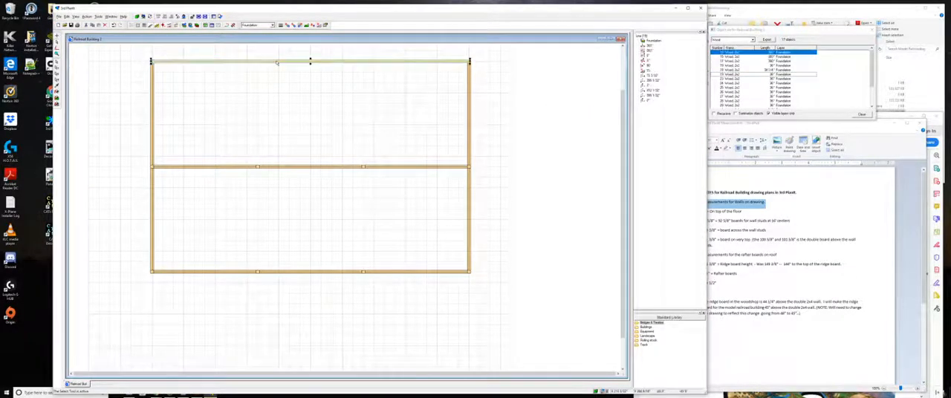
double_click(276, 63)
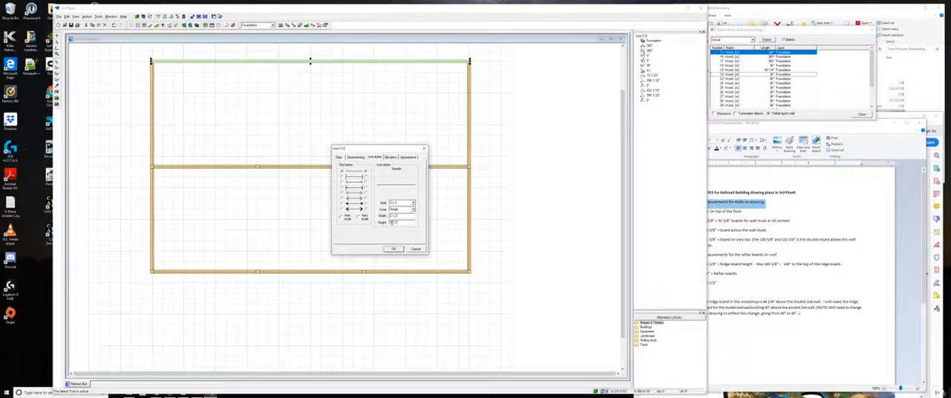
left_click_drag(393, 223, 386, 223)
type("3")
left_click(393, 249)
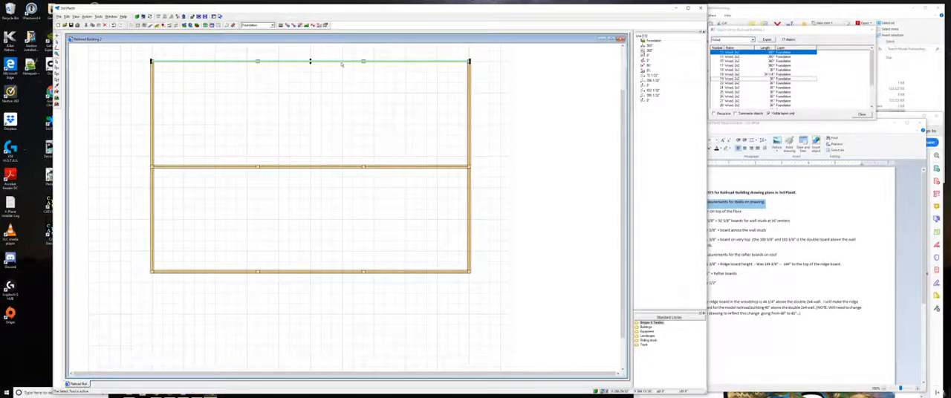
double_click(342, 65)
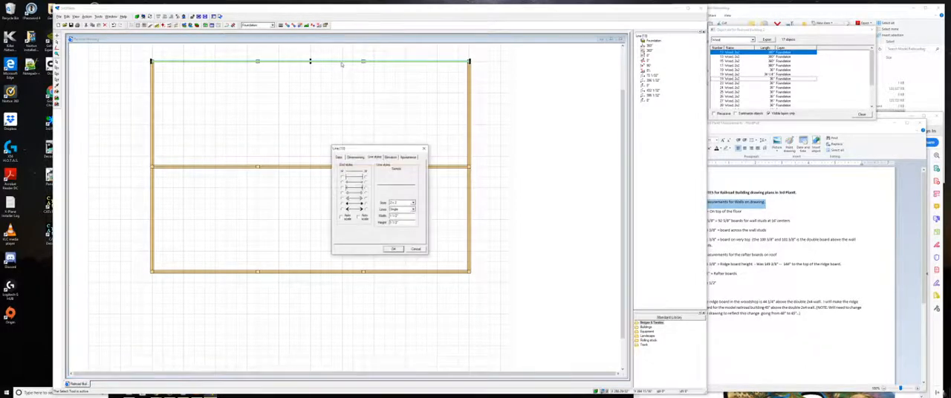
double_click(391, 217)
type("3")
key("Return")
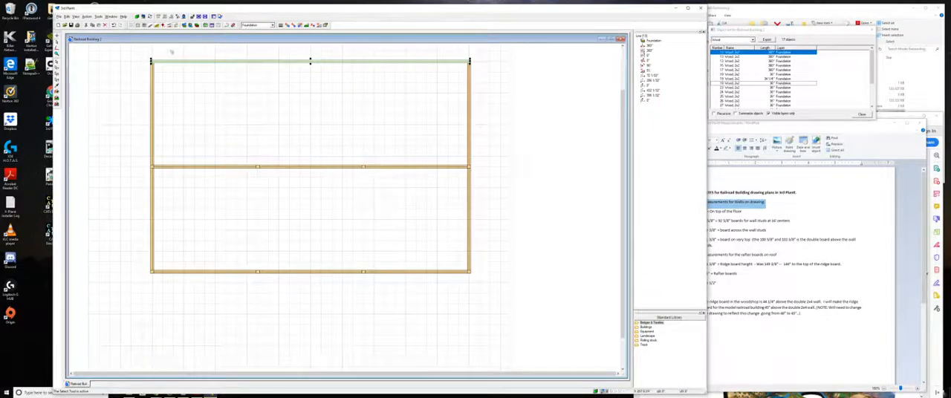
left_click(139, 16)
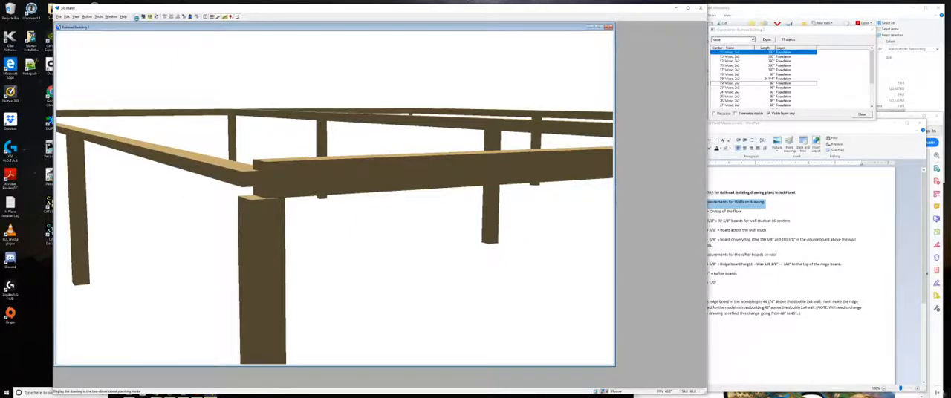
left_click(137, 17)
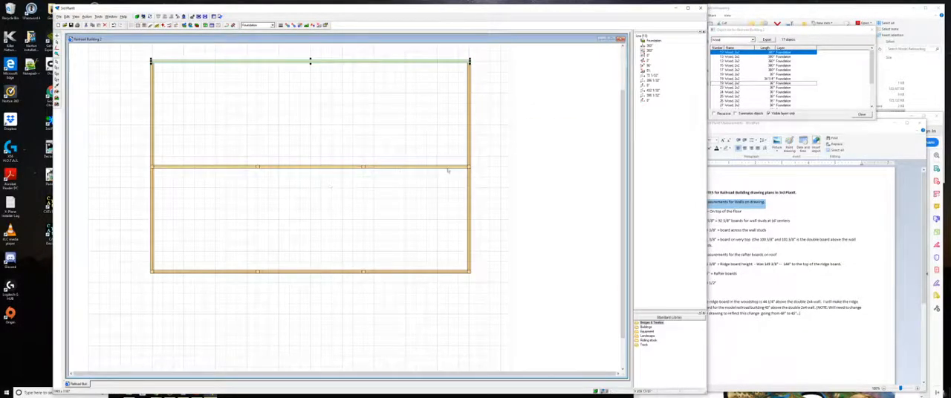
- Check the two upper-left corner post entries in the object list and review the 36" post's line-style settings
mouse_move(623, 124)
left_mouse_down()
mouse_move(634, 73)
mouse_move(626, 128)
mouse_move(624, 109)
left_mouse_up()
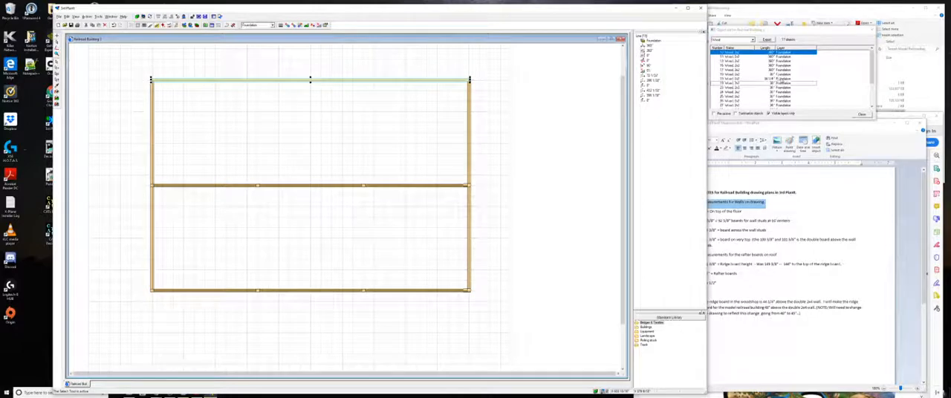
left_click(776, 80)
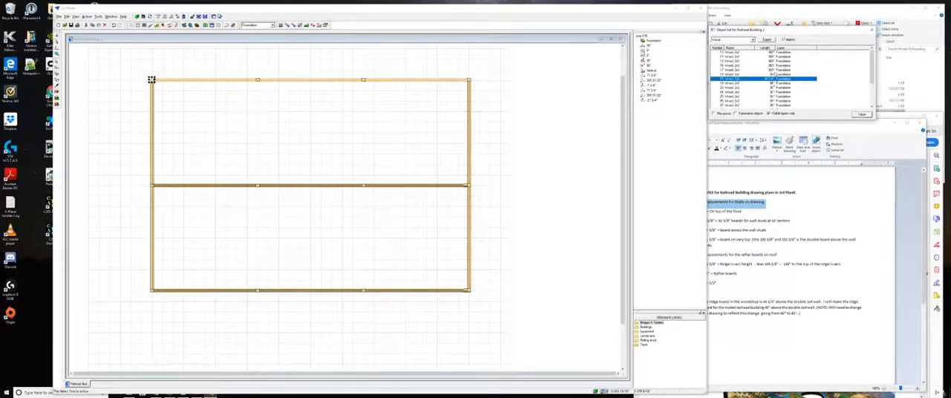
left_click(762, 75)
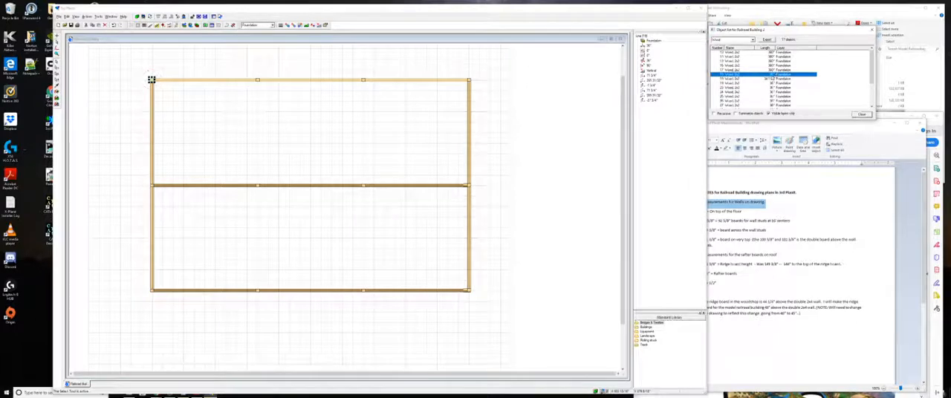
double_click(765, 75)
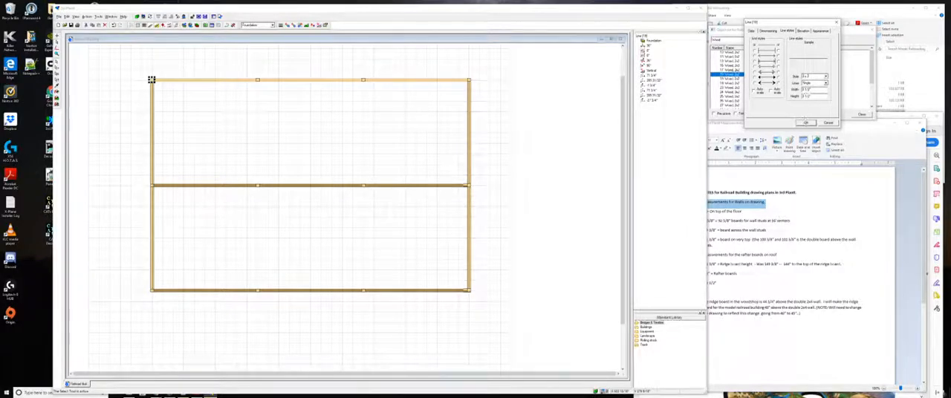
left_click(806, 121)
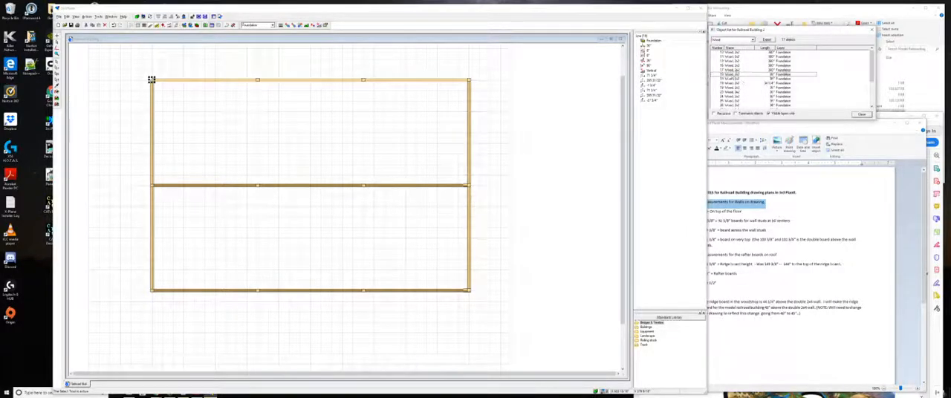
left_click(733, 75)
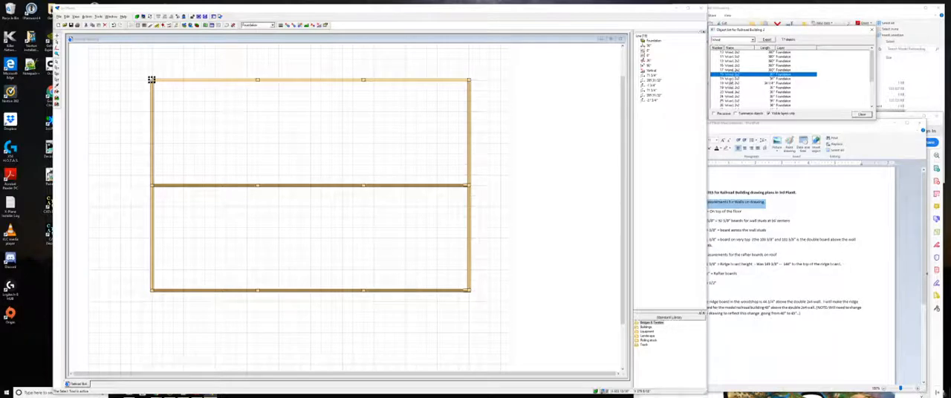
- Compare the upper-left corner post entries and the neighbouring wood entries in the object list
left_click(731, 78)
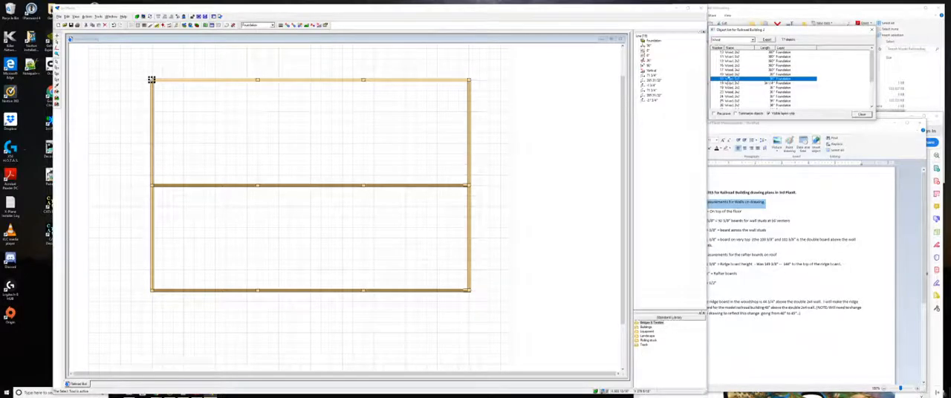
left_click(729, 75)
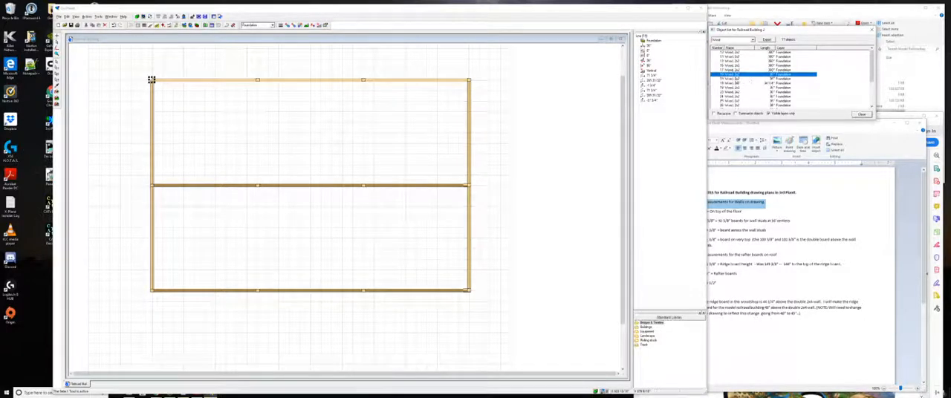
left_click(729, 79)
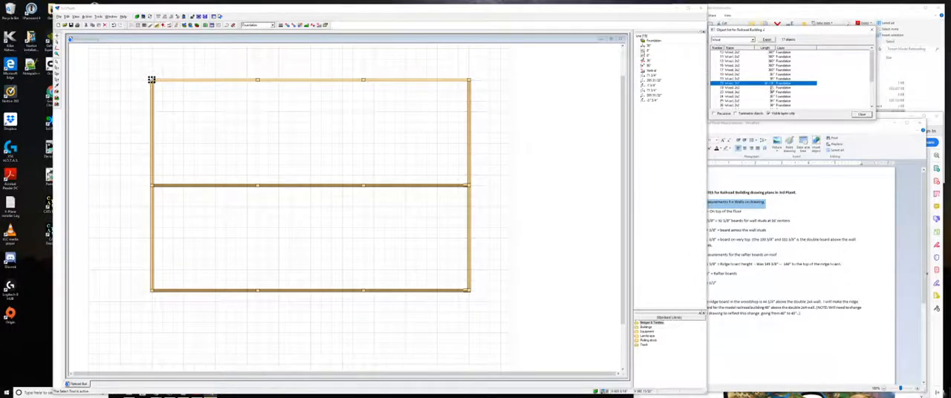
left_click(772, 87)
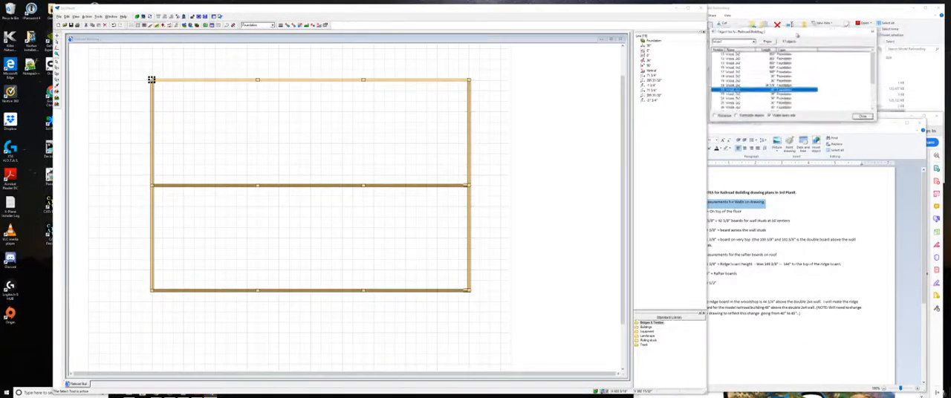
scroll(866, 84, "down", 3)
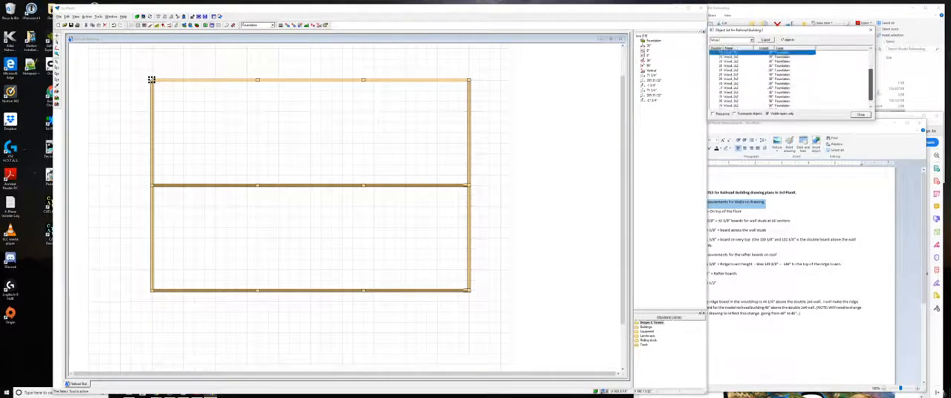
scroll(870, 84, "up", 3)
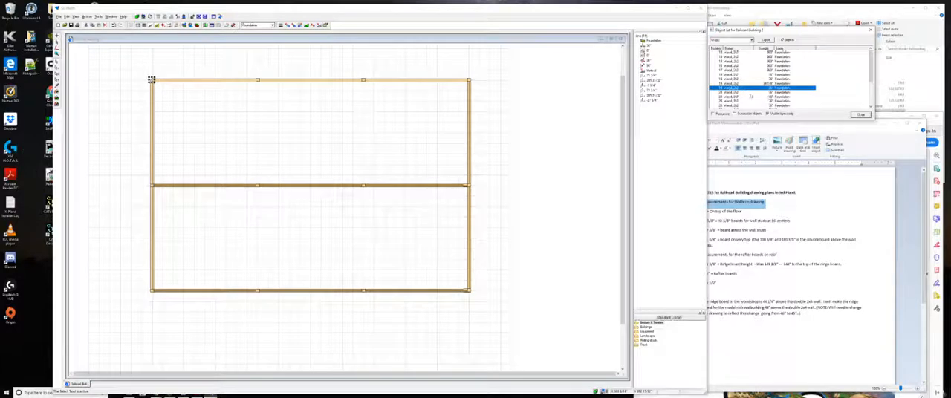
- Check the middle beam's first interior post and the remaining wood entries in the object list, and close the list
left_click(257, 185)
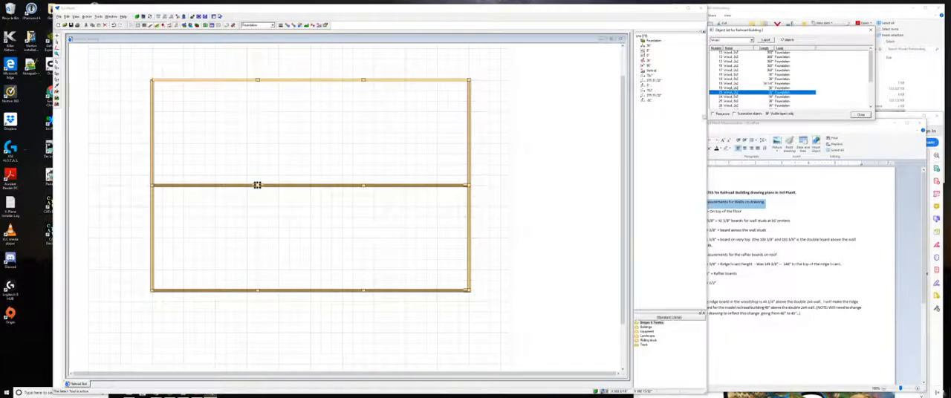
scroll(747, 93, "down", 3)
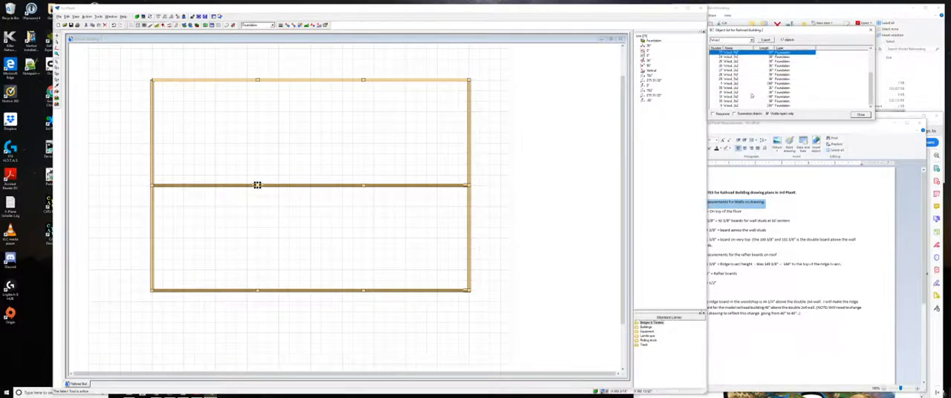
scroll(751, 92, "up", 3)
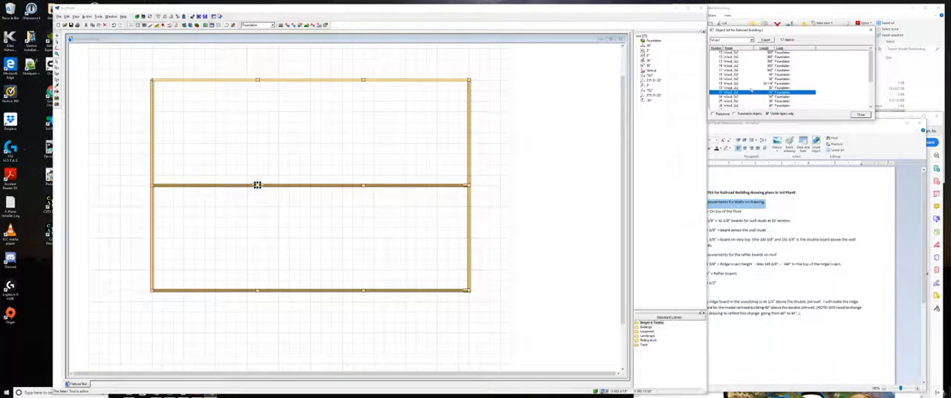
scroll(752, 91, "down", 3)
scroll(751, 91, "up", 3)
left_click(865, 116)
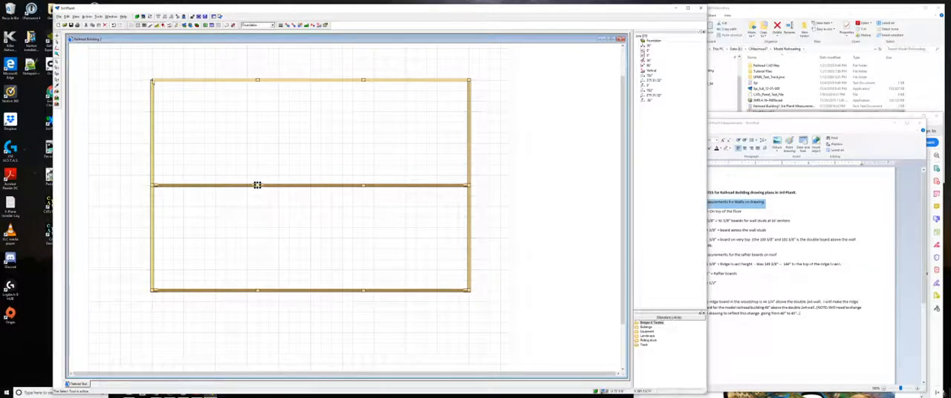
- Examine the corner post and its beam joint in 3D from above and below, and return to the 2D plan
left_click(137, 17)
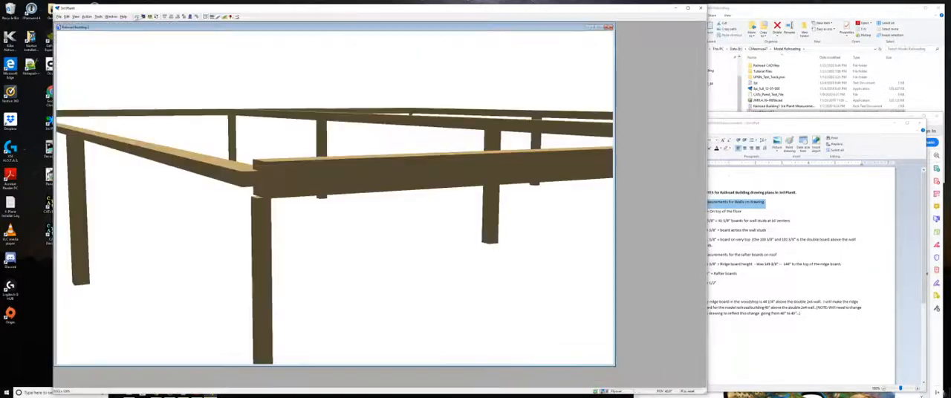
scroll(279, 222, "up", 3)
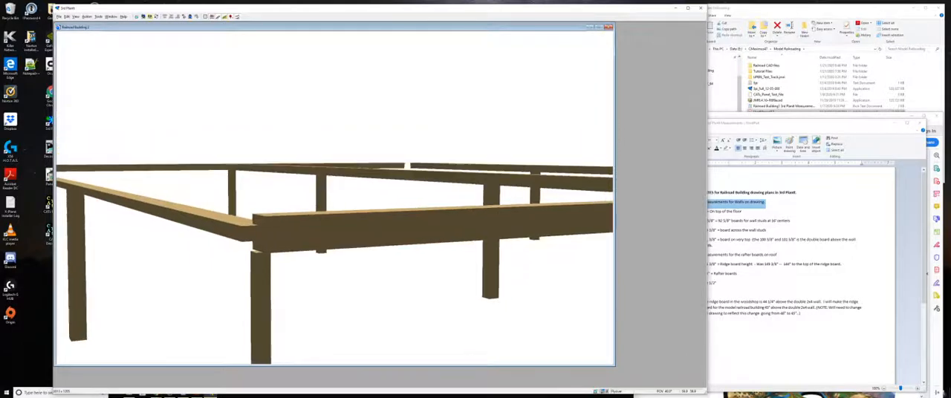
scroll(278, 220, "down", 5)
scroll(277, 213, "down", 3)
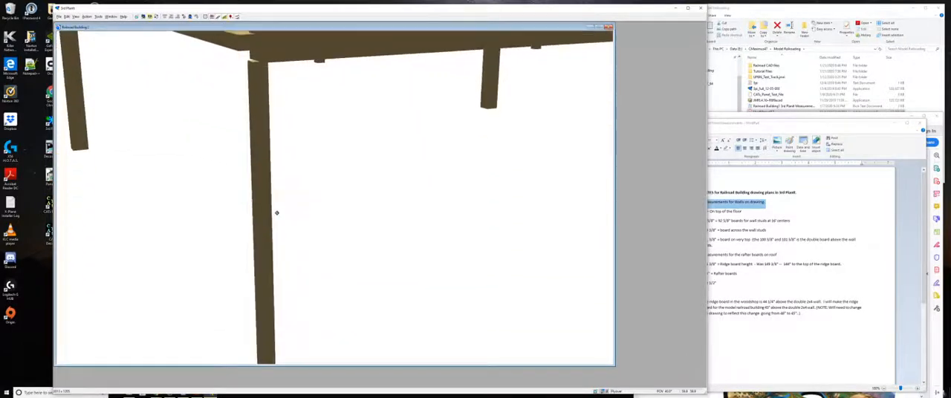
scroll(275, 214, "up", 4)
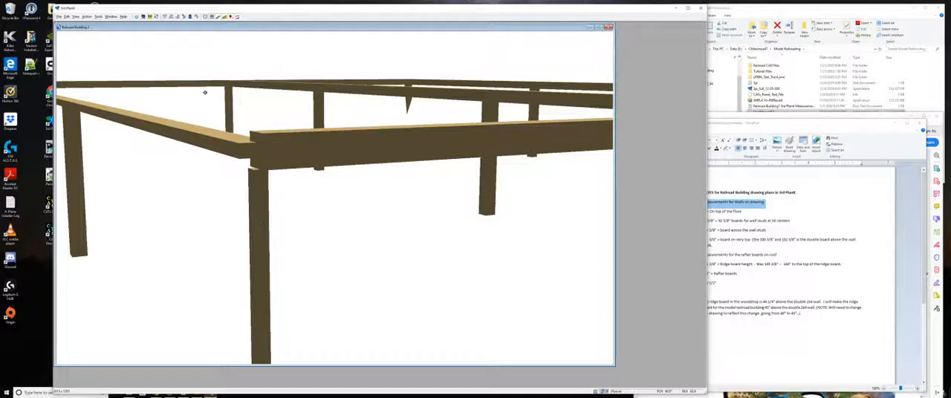
left_click(137, 18)
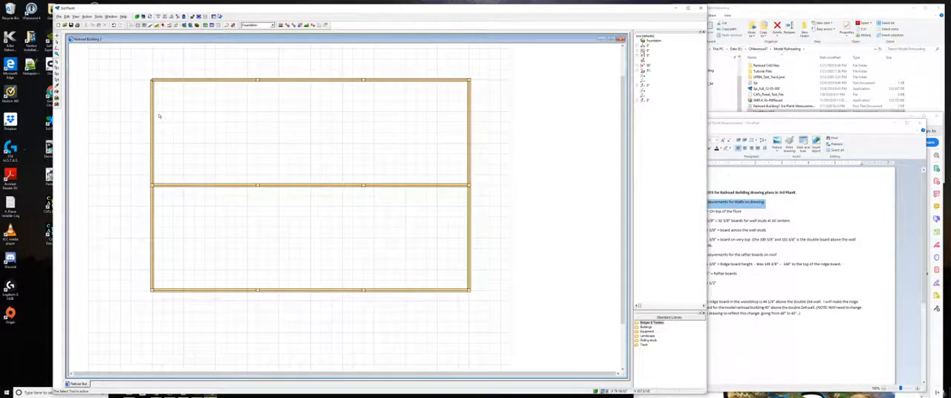
- Set the upper-left corner post's line-style width and height to 3 1/2" and align it with the outer beam corner
scroll(151, 80, "up", 3)
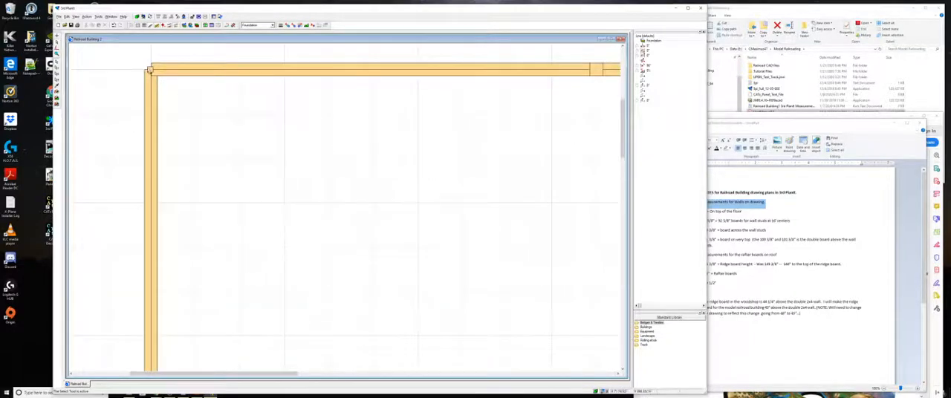
left_click(149, 70)
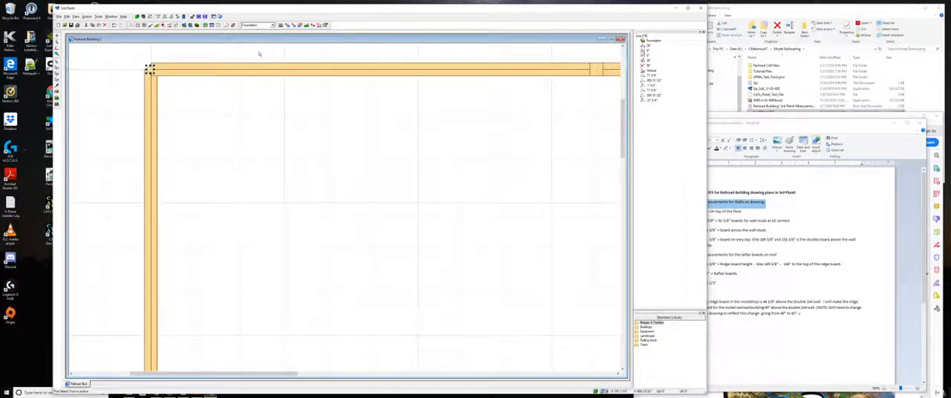
key("Return")
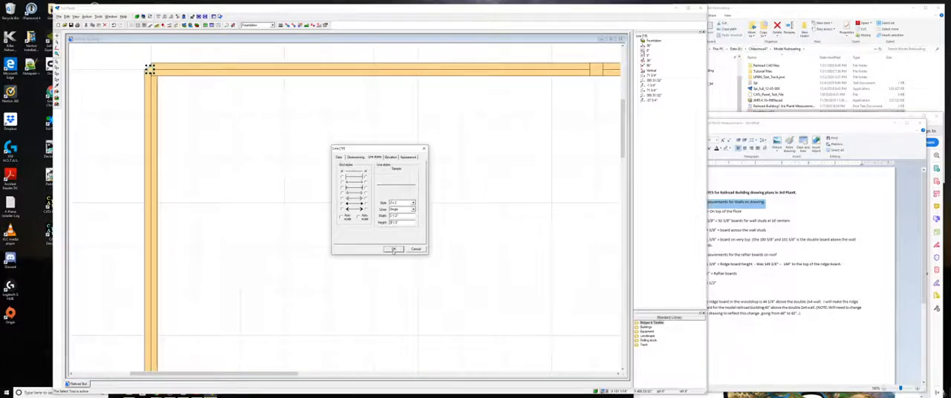
left_click(393, 249)
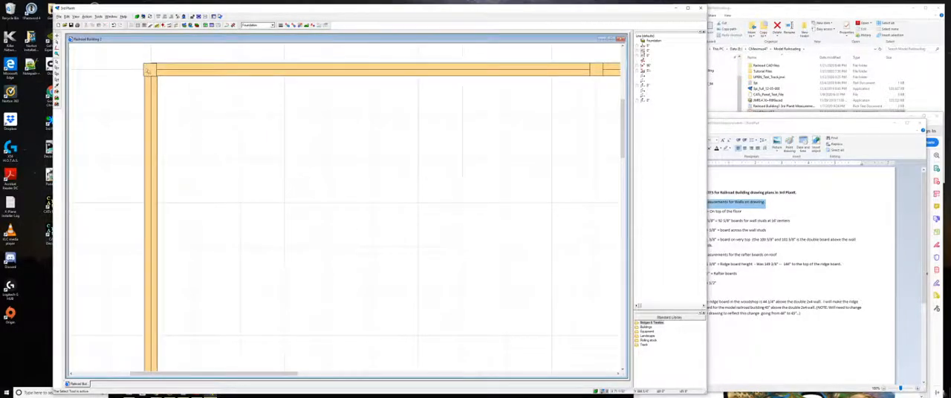
left_click(149, 73)
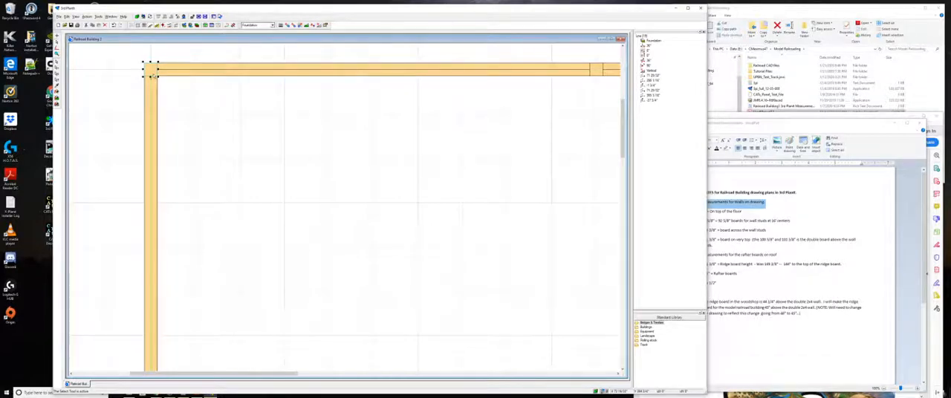
left_click(186, 105)
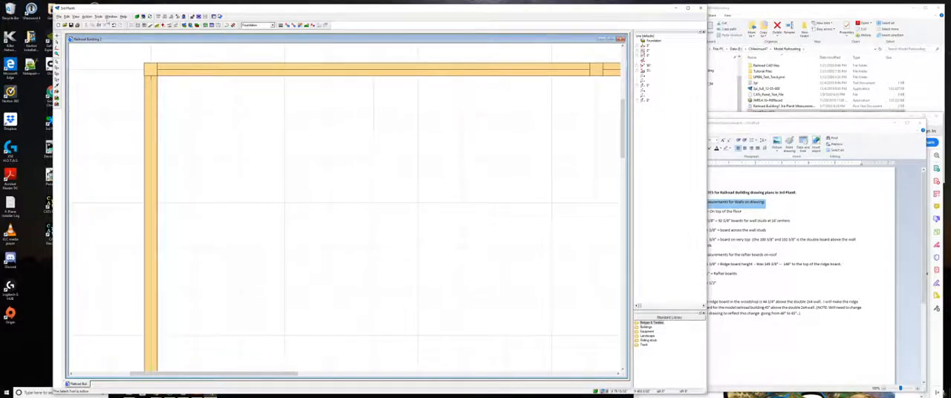
- Reopen the object list filtered to Wood and check the upper-left corner post's entry
left_click(76, 17)
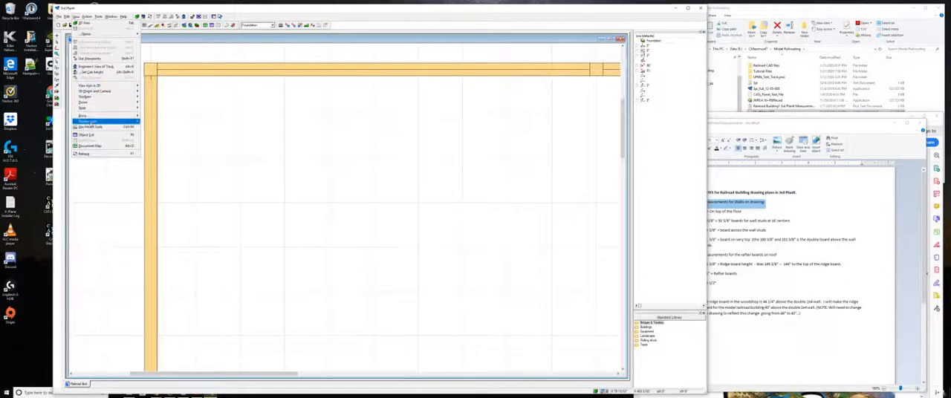
left_click(95, 135)
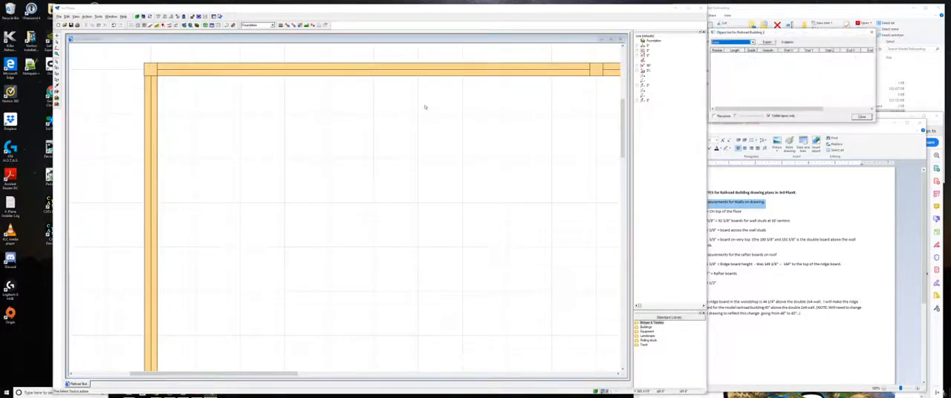
left_click(732, 43)
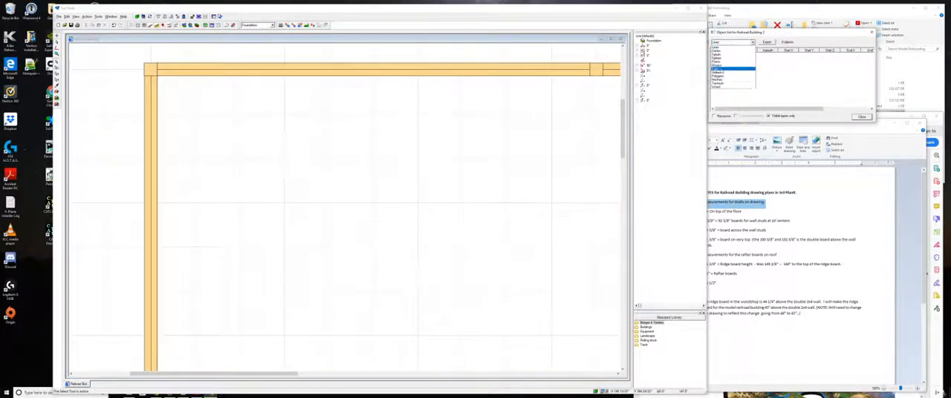
left_click(743, 88)
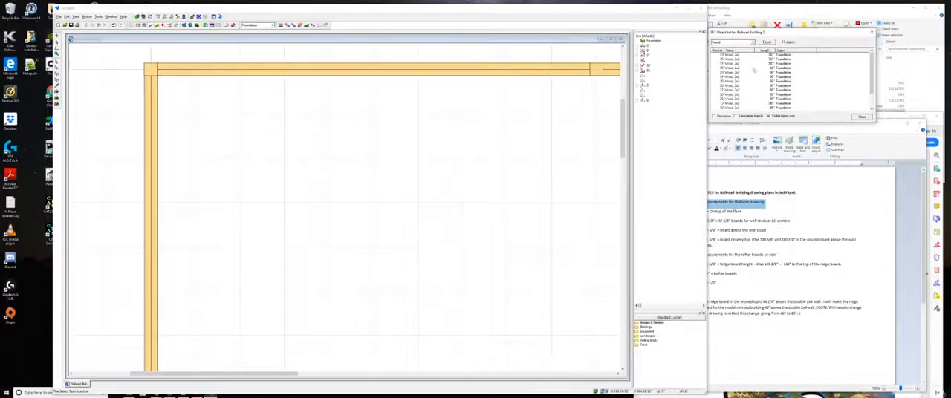
scroll(754, 70, "down", 3)
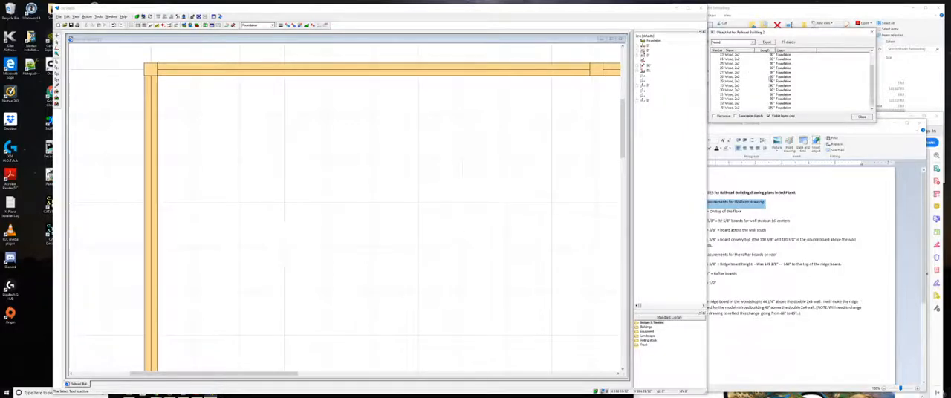
scroll(764, 91, "up", 3)
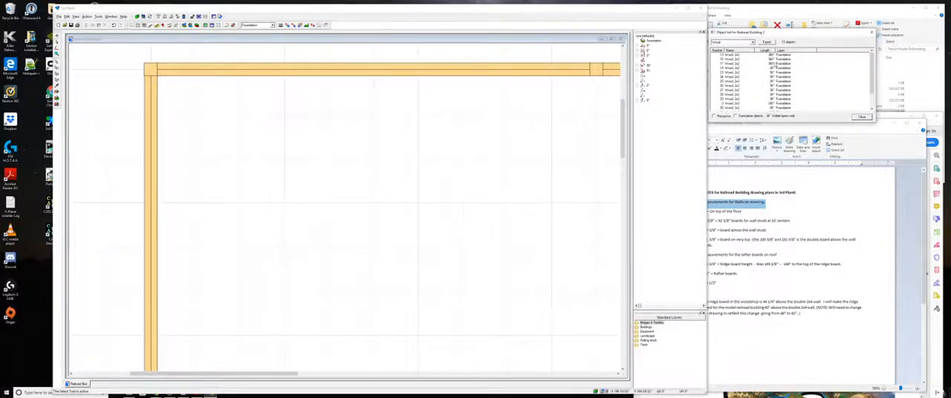
left_click(749, 69)
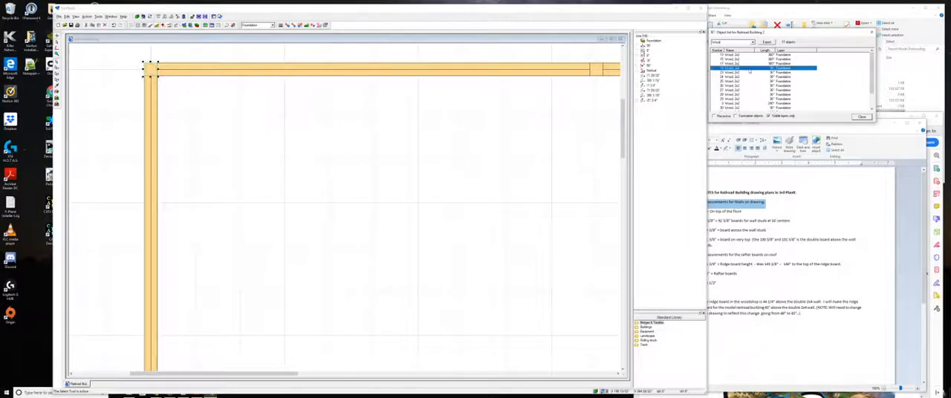
- Set the start elevation of the middle beam's first interior post to -1 3/4" and its end elevation to -37 3/4"
left_click(760, 73)
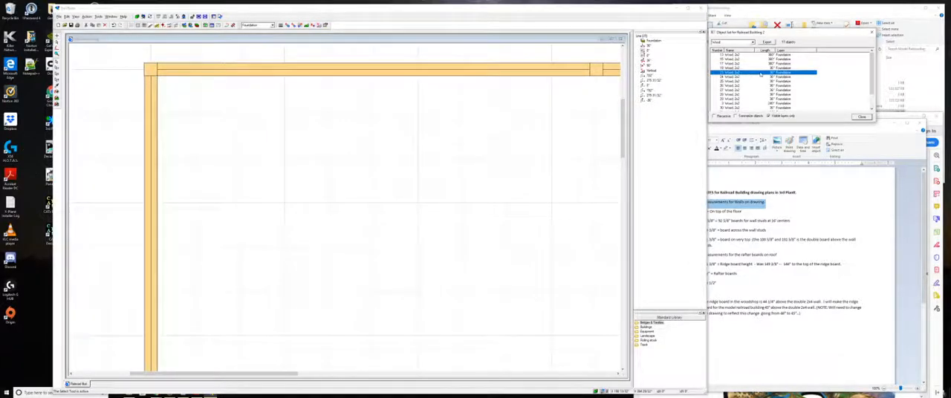
scroll(588, 102, "down", 4)
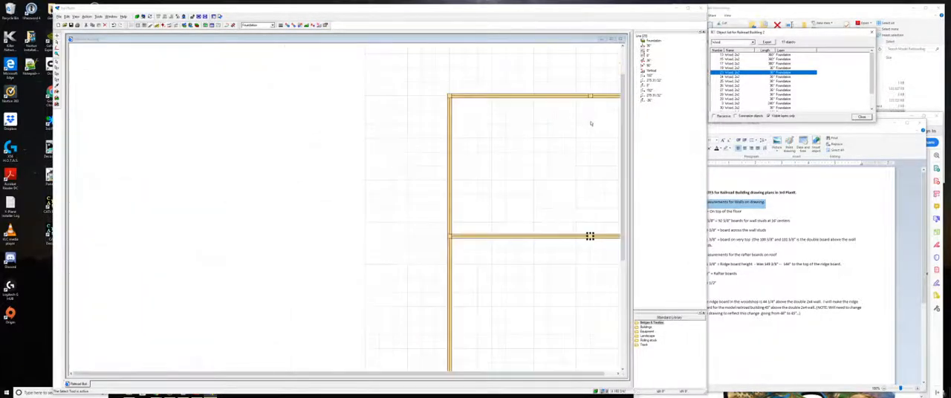
mouse_move(554, 374)
left_mouse_down()
mouse_move(568, 373)
mouse_move(552, 374)
left_mouse_up()
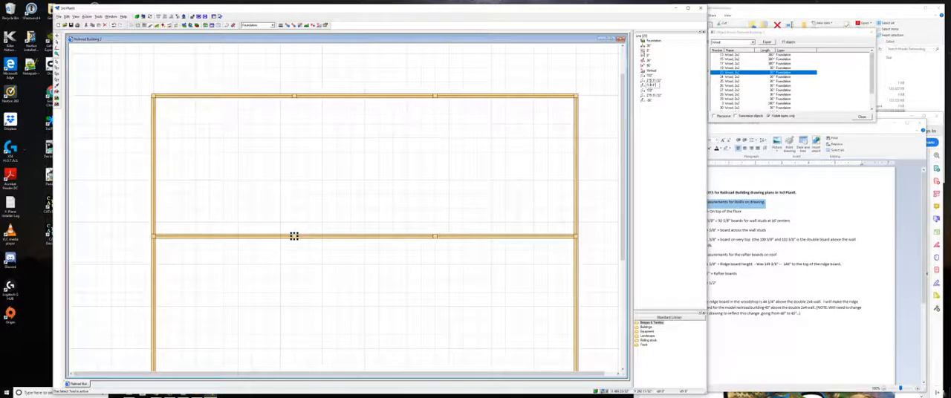
key("Return")
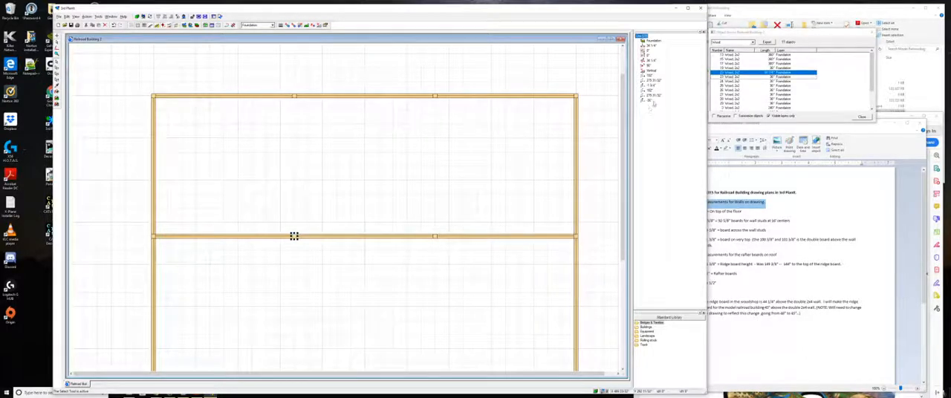
left_click(650, 101)
left_click_drag(652, 100, 647, 101)
left_click(658, 137)
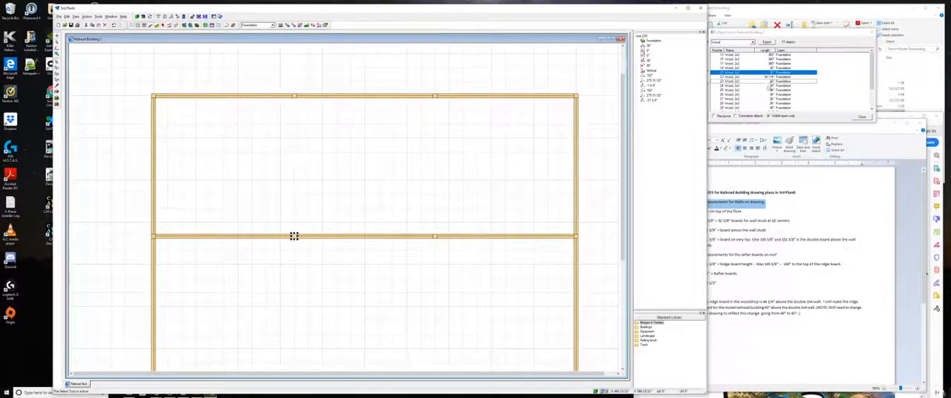
- Set the lower-left corner post's start elevation to -1 3/4" and its end elevation to -37 3/4"
left_click(765, 86)
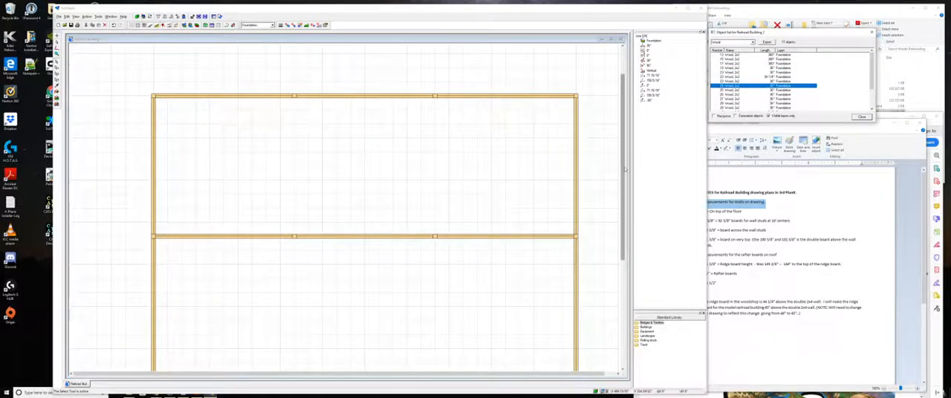
left_click_drag(625, 168, 626, 189)
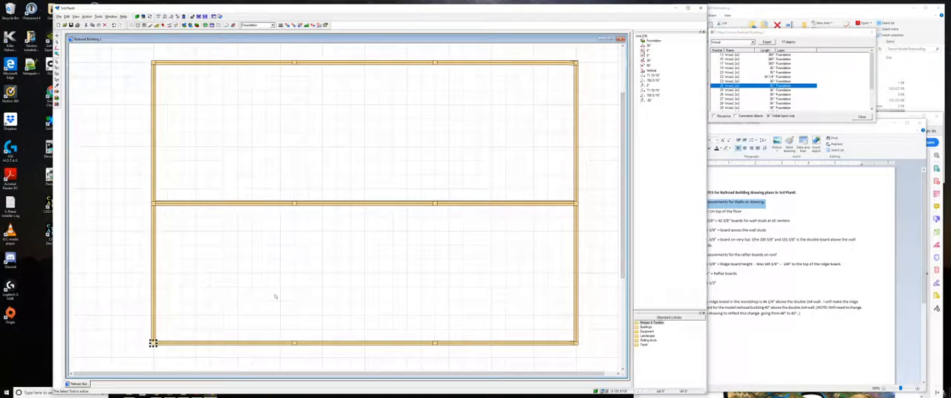
left_click(648, 85)
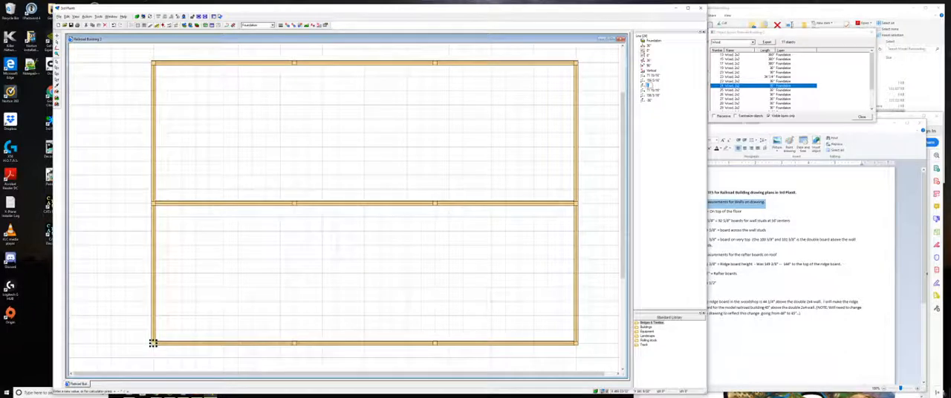
type("8")
type("3/4")
key("Return")
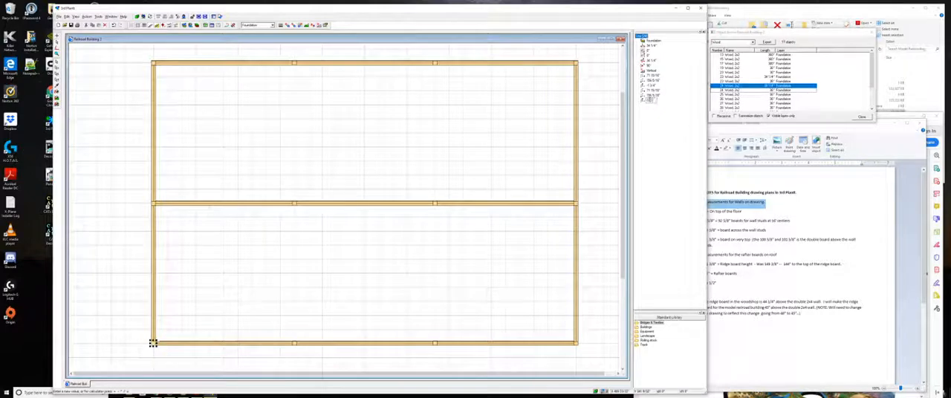
key("Return")
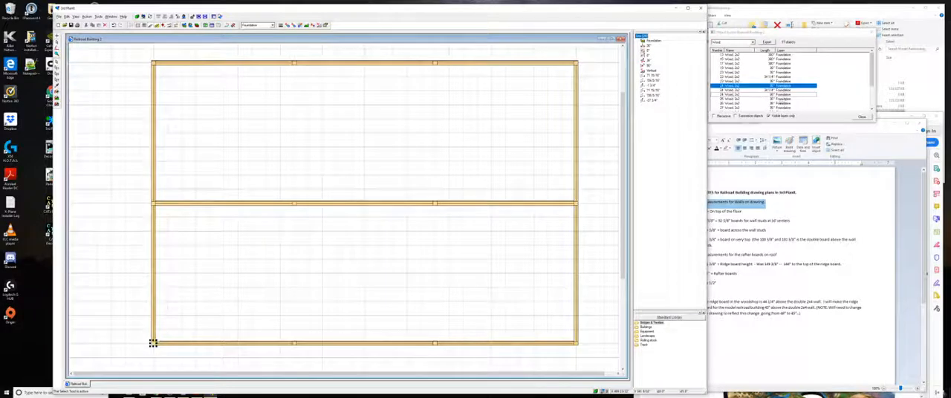
- Set the start elevation of the upper beam's second interior post to -1 3/4" and its end elevation to -37 3/4"
left_click(778, 99)
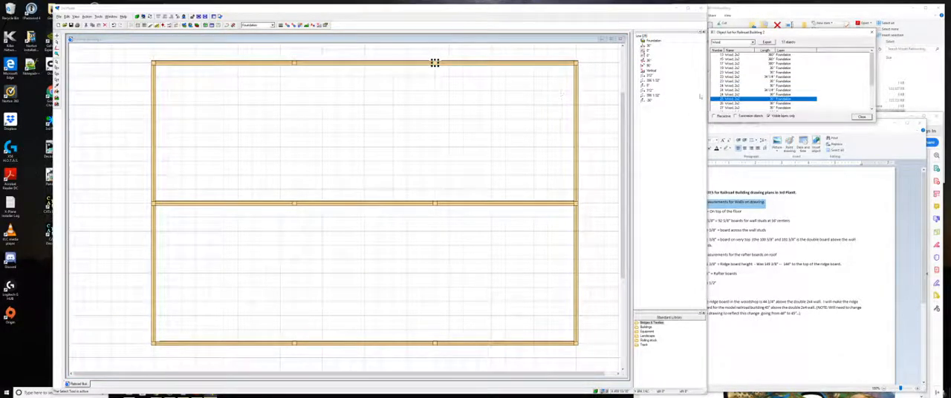
left_click(648, 86)
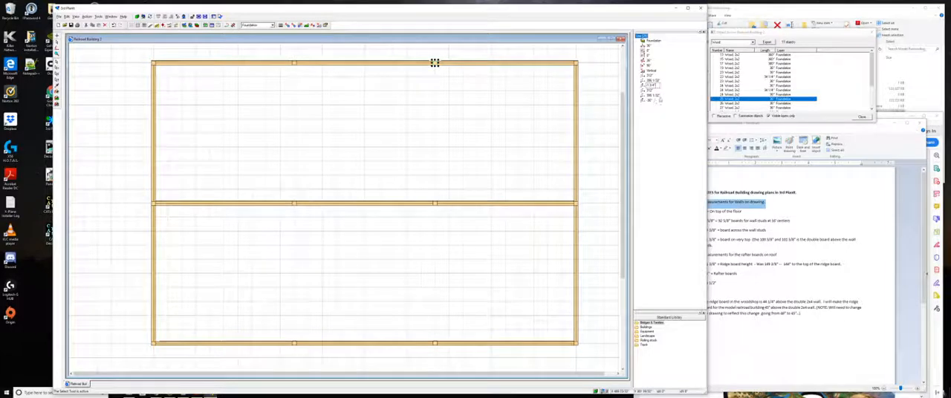
left_click(651, 100)
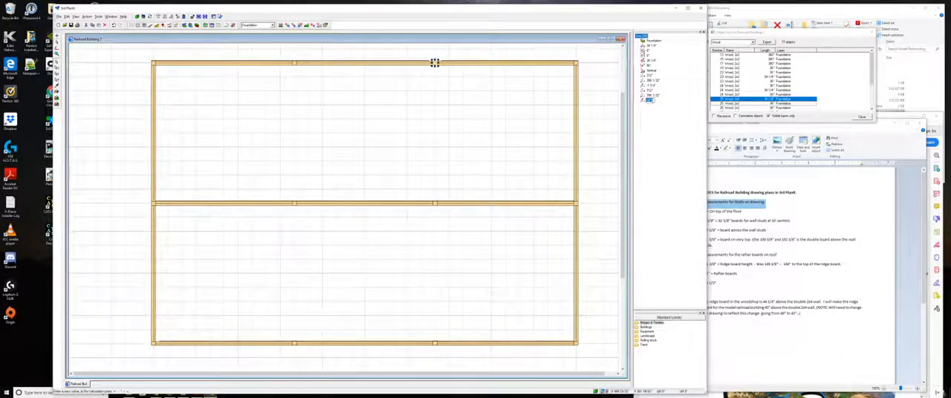
type("-36 3/4")
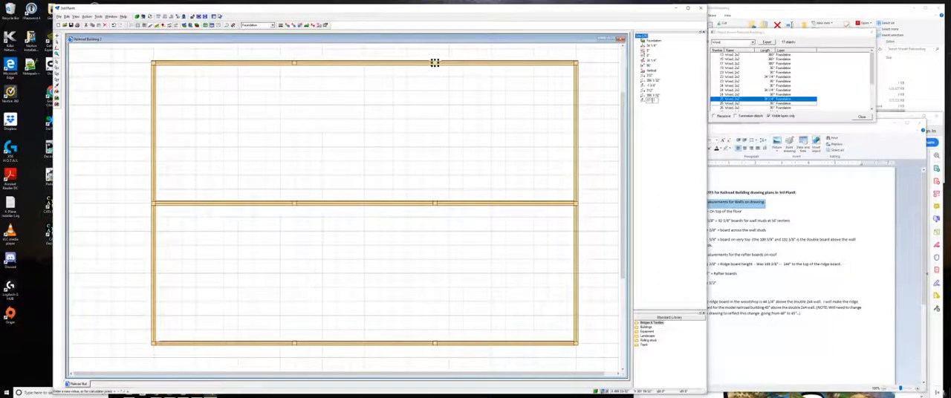
type("\"")
left_click(500, 140)
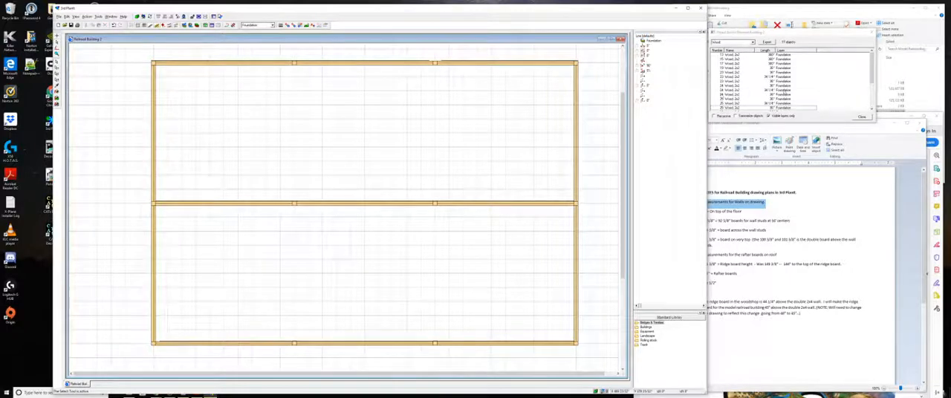
- Set the start elevation of the upper beam's first interior post to -1 3/4" and its end elevation to -37 3/4"
scroll(782, 93, "down", 3)
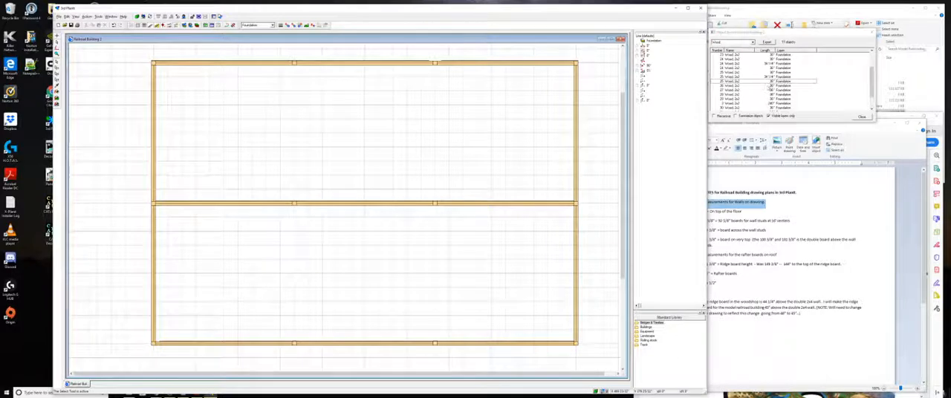
left_click(765, 87)
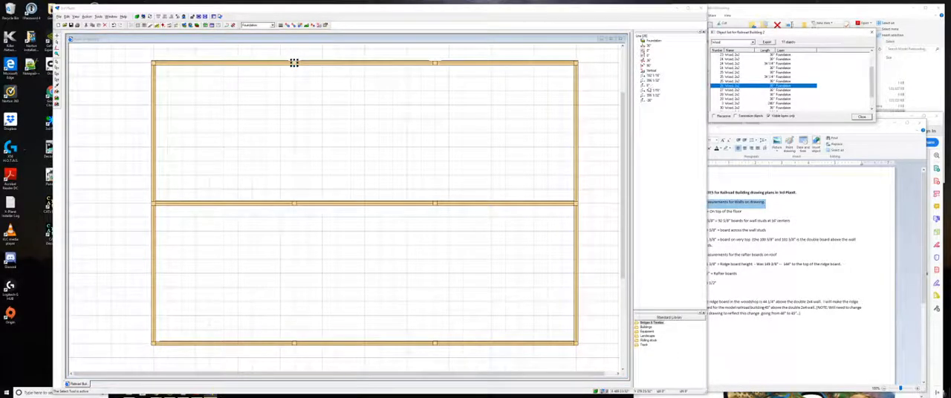
left_click(649, 86)
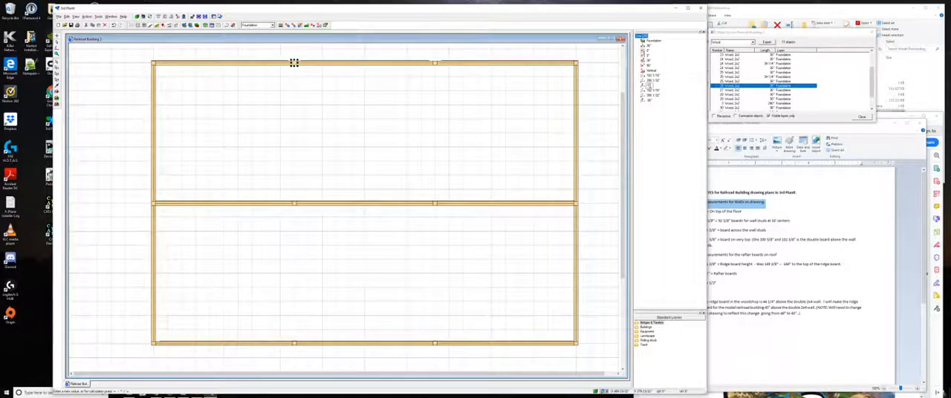
type("-1")
key("Return")
left_click(652, 101)
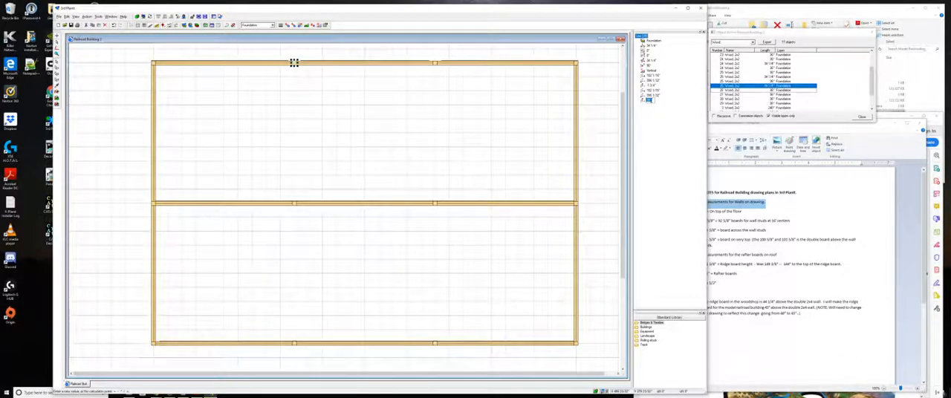
type("3 3/4")
key("Return")
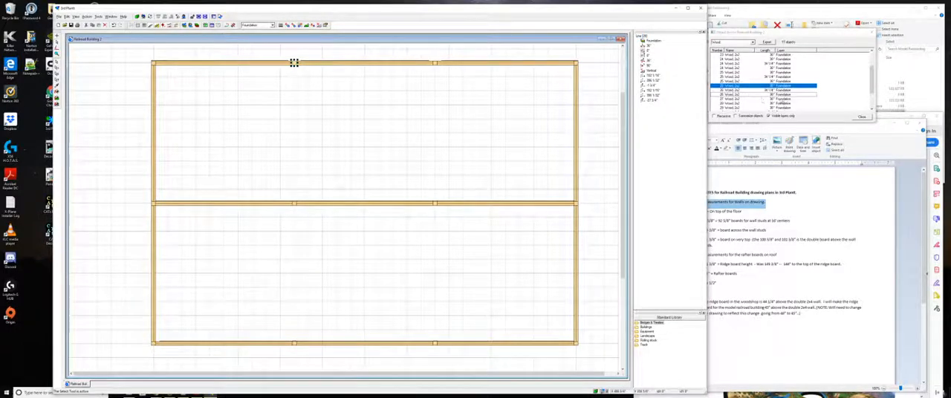
- Set the second interior posts of the middle and lower beams to a start elevation of -1 3/4" and an end elevation of -37 3/4"
left_click(435, 203)
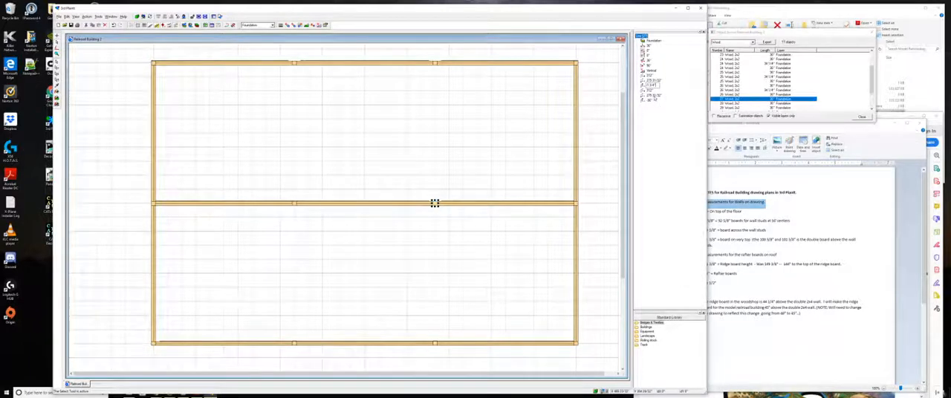
left_click(649, 101)
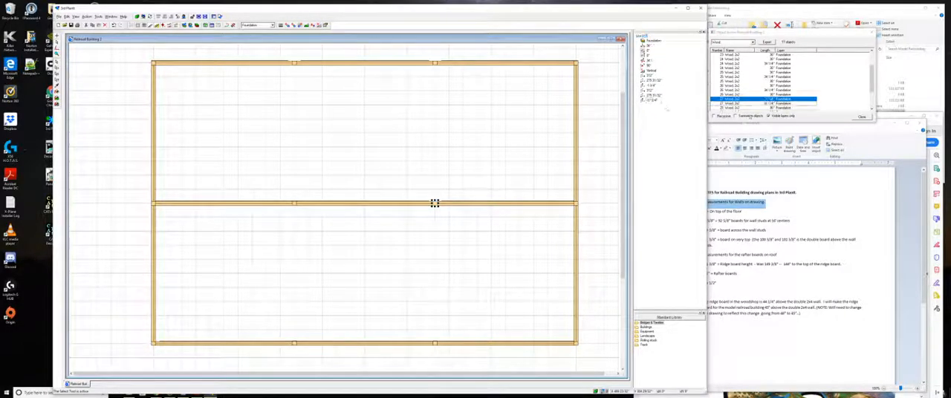
left_click(872, 110)
left_click(872, 110)
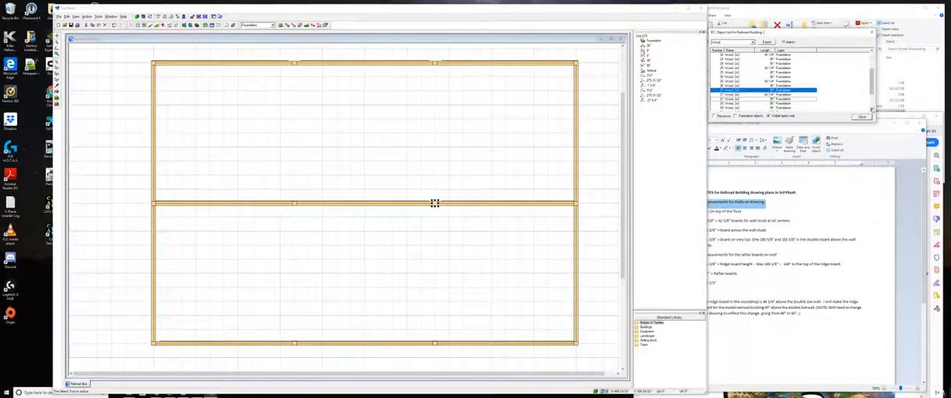
left_click(872, 110)
left_click(872, 110)
left_click(872, 110)
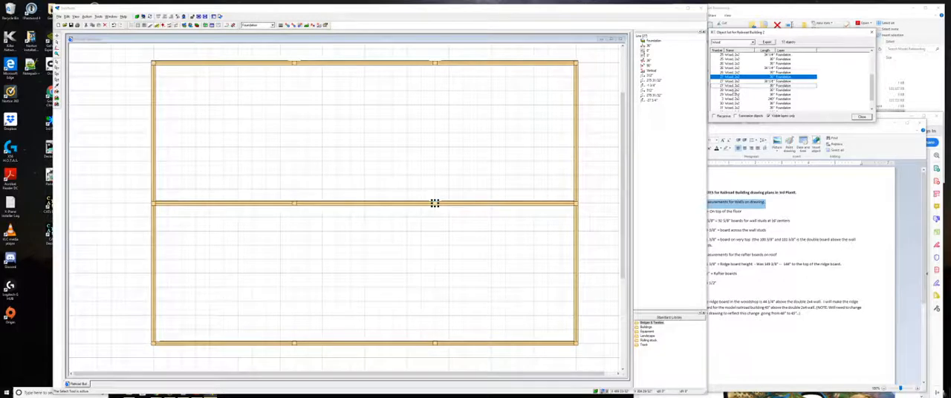
left_click(735, 90)
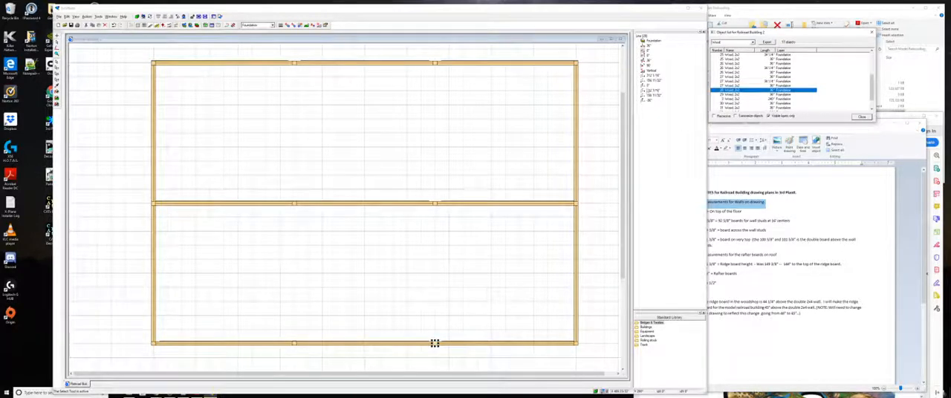
left_click(434, 344)
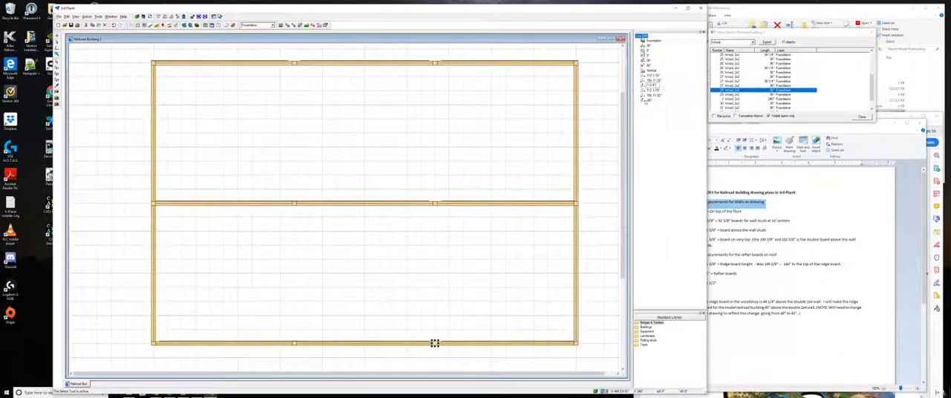
left_click(650, 101)
type("3")
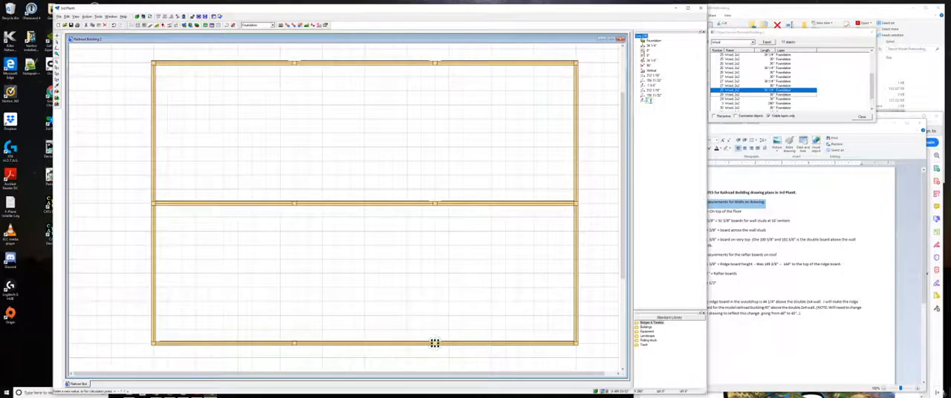
type("7 3/44")
key("Return")
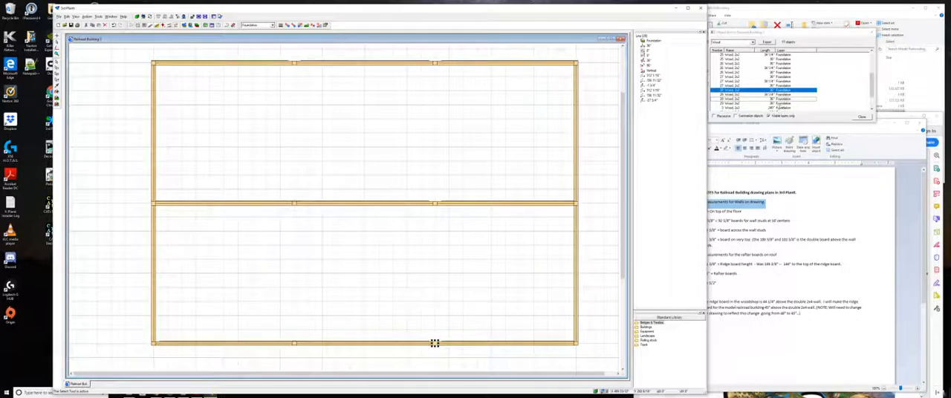
- Set the upper-right corner post's start elevation to -1 3/4" and its end elevation to -37 3/4"
left_click(781, 104)
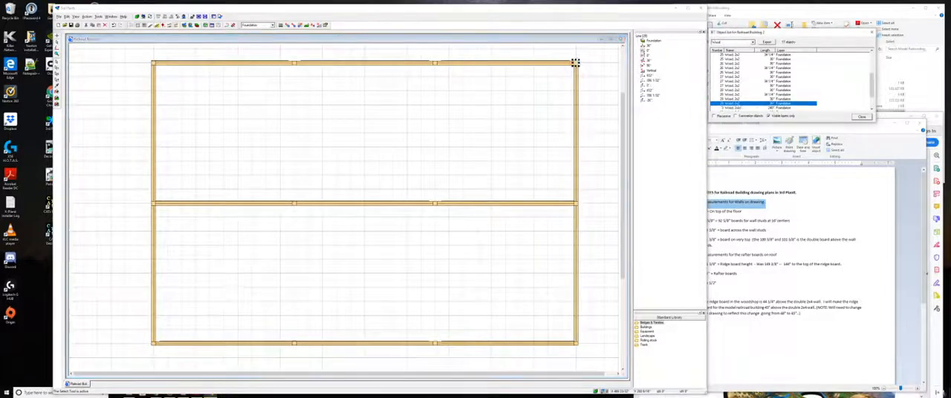
left_click(648, 86)
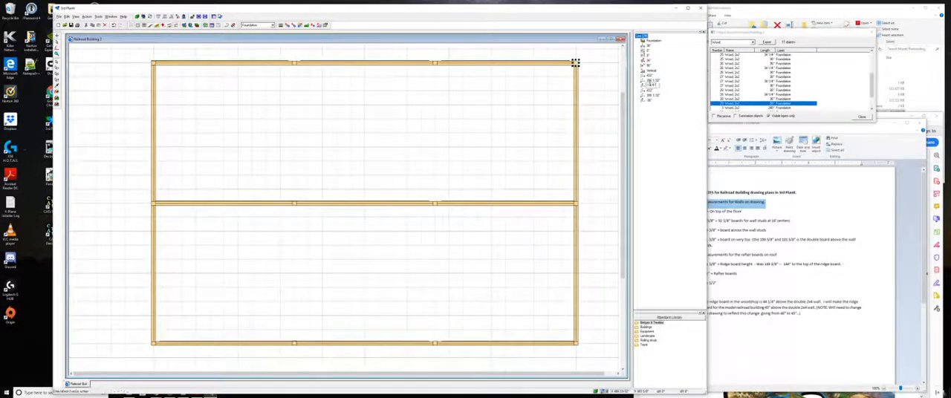
left_click(652, 100)
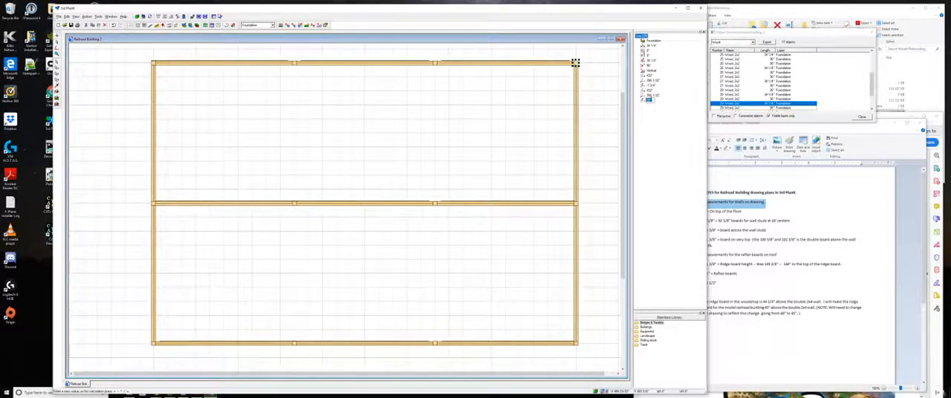
type("-1 3/8")
key("Return")
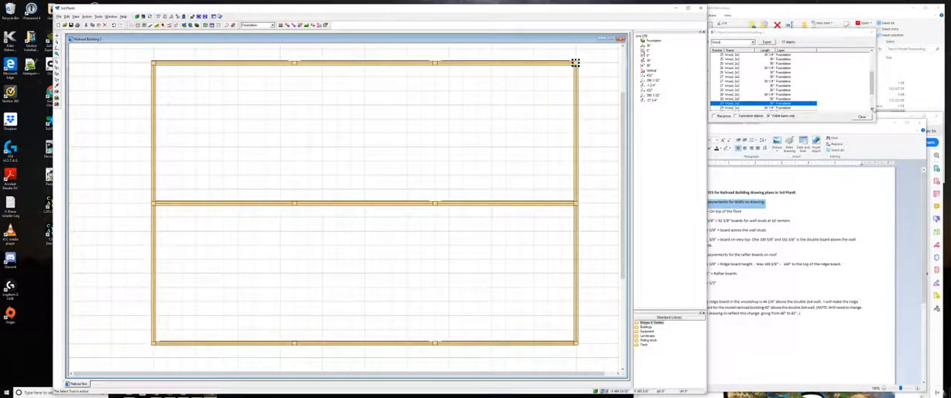
- Set the post at the middle beam's right end to a start elevation of -1 3/4" and an end elevation of -37 3/4"
left_click(873, 110)
left_click(874, 110)
left_click(873, 110)
left_click(873, 110)
left_click(873, 110)
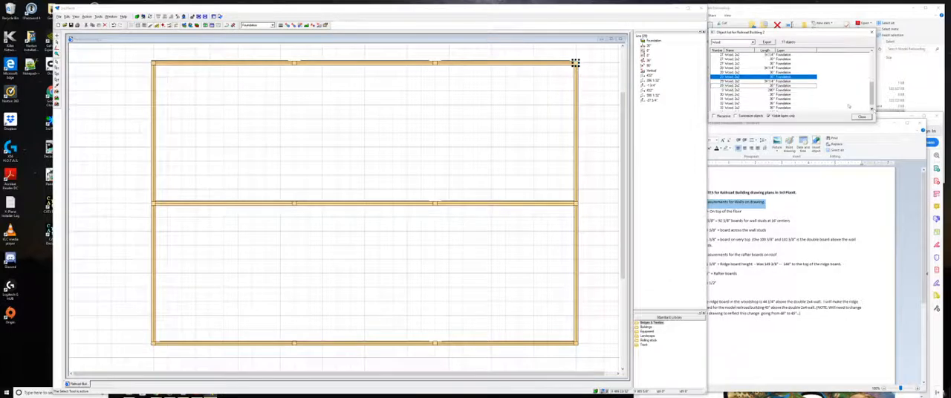
left_click(575, 203)
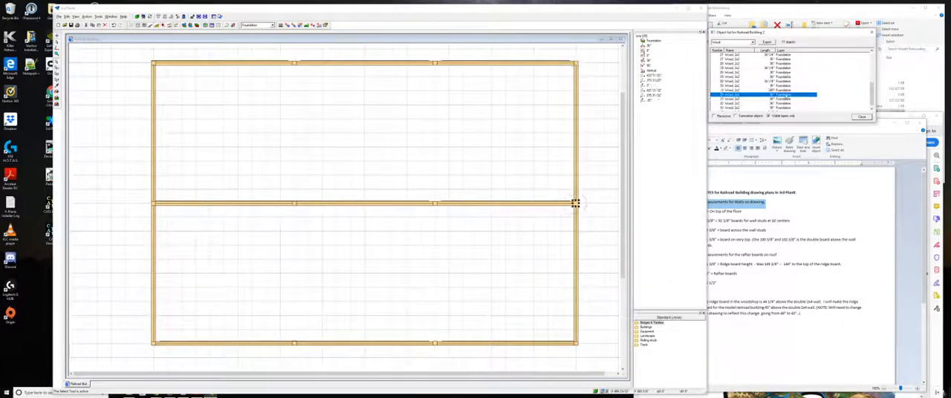
left_click(575, 203)
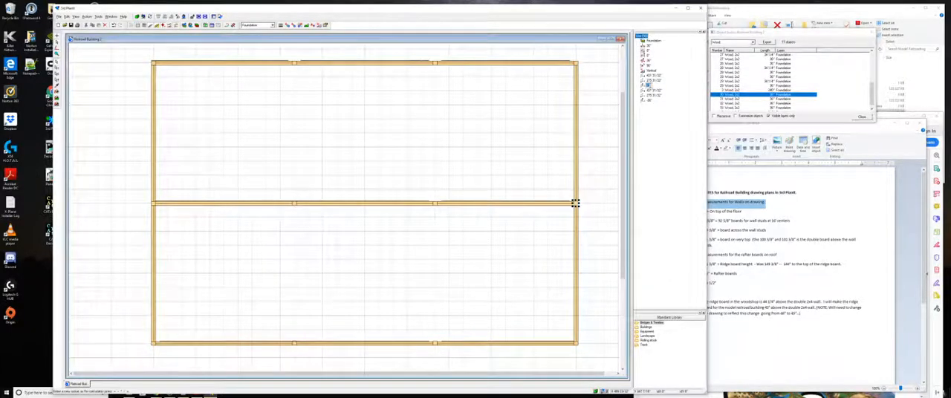
left_click(653, 109)
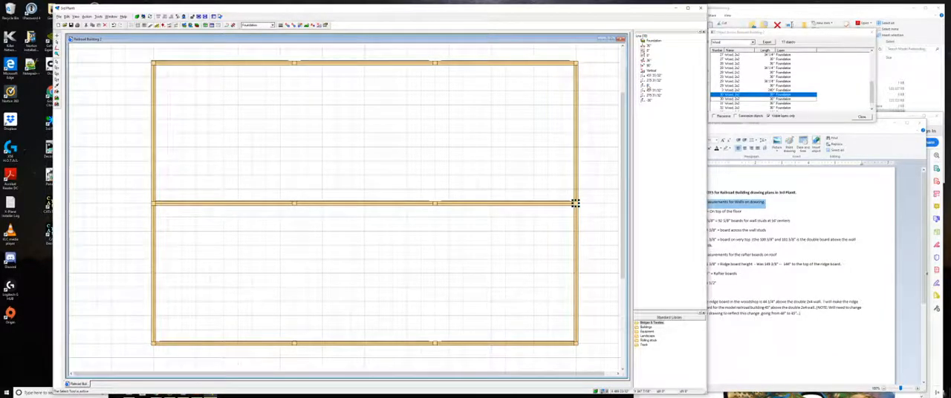
left_click(648, 83)
key("Return")
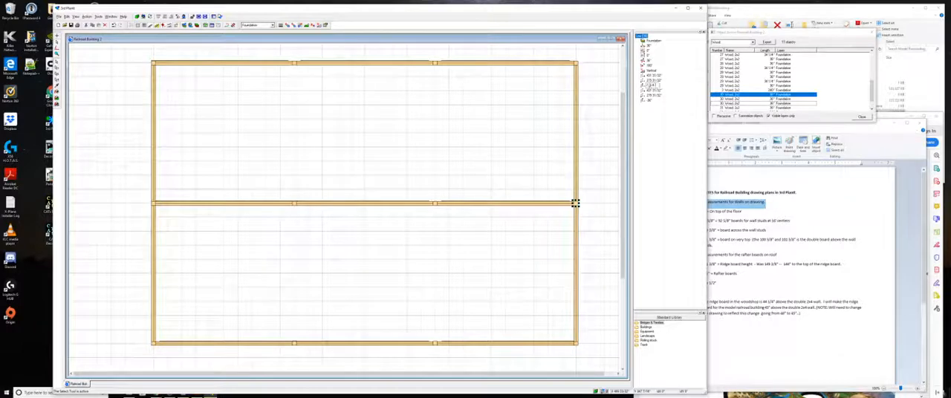
left_click(649, 101)
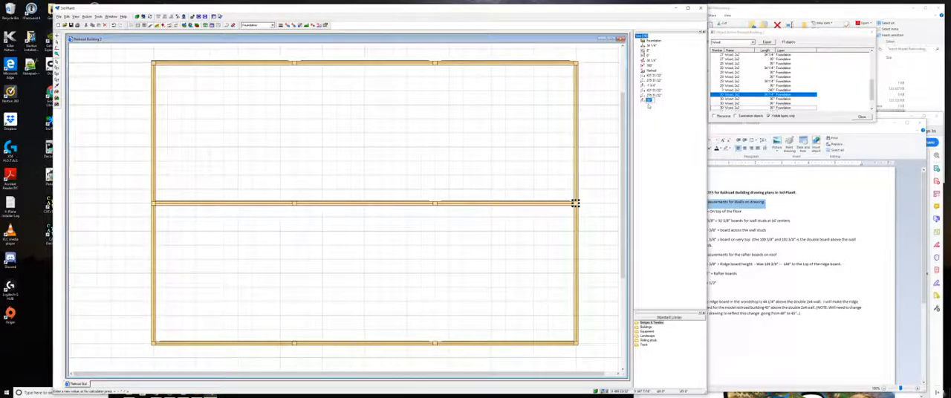
key("BackSpace")
type("37 5/8")
left_click(655, 122)
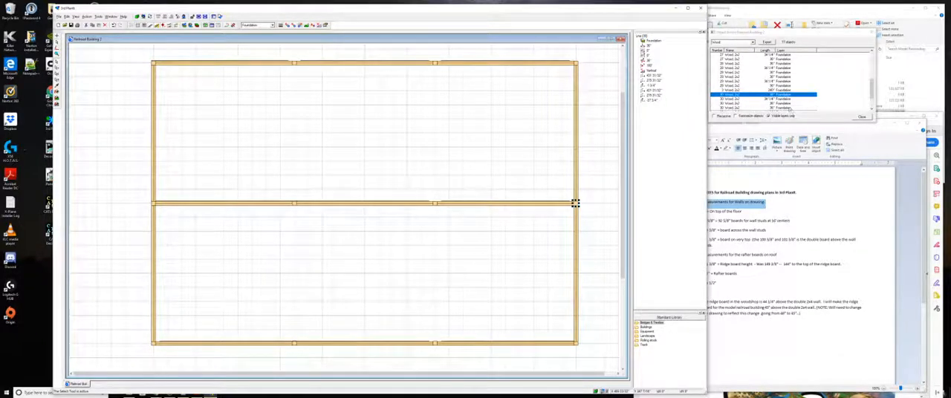
scroll(791, 108, "down", 2)
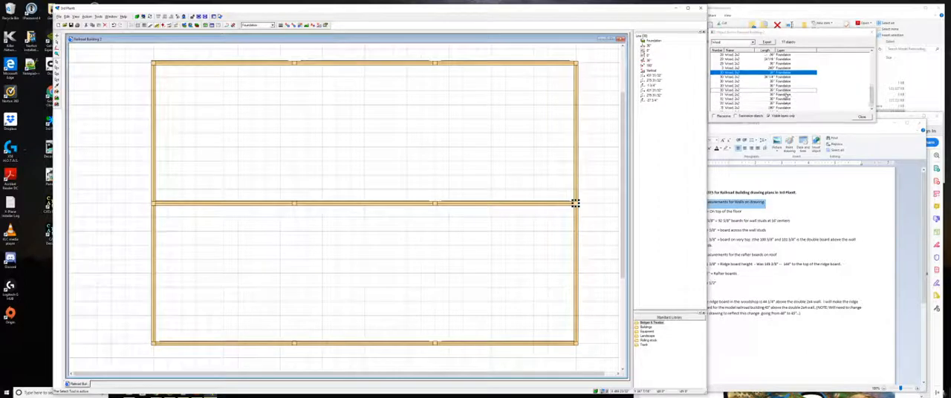
- Set the lower-right corner post's start elevation to -1 3/4" and its end elevation to -37 3/4"
left_click(575, 343)
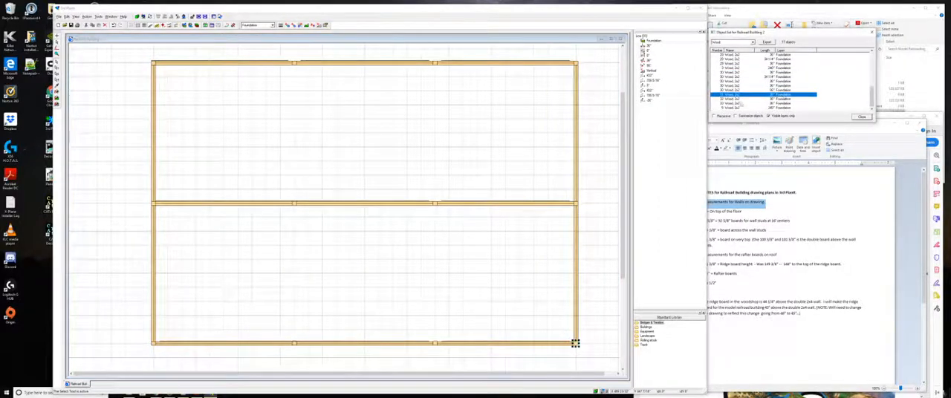
left_click(649, 86)
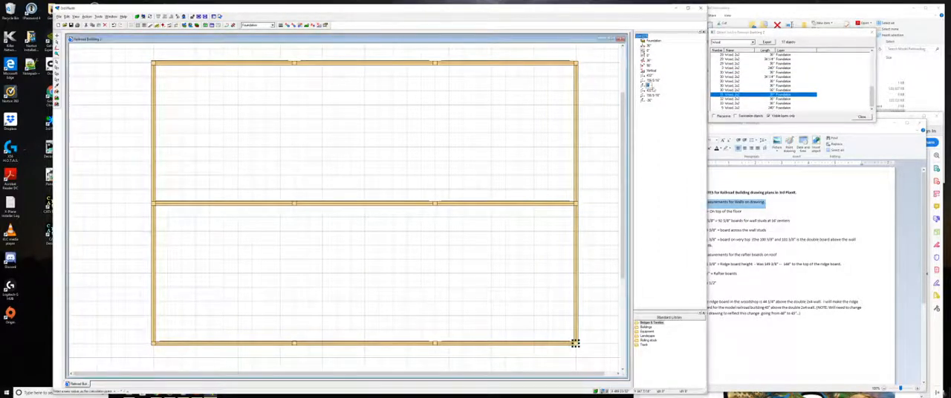
type("-.5/4")
key("Return")
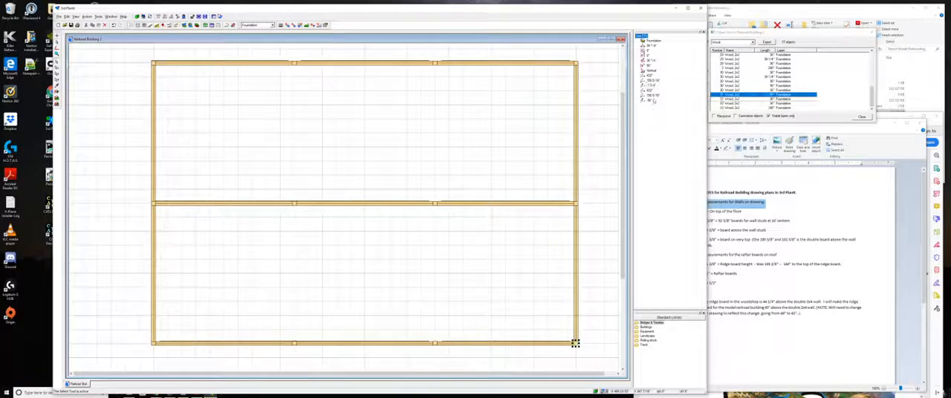
left_click(651, 100)
type("-")
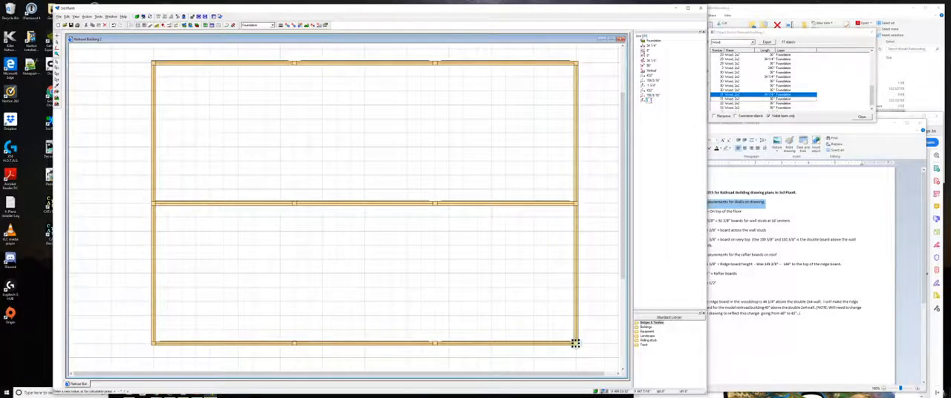
type("37 3/4")
key("Return")
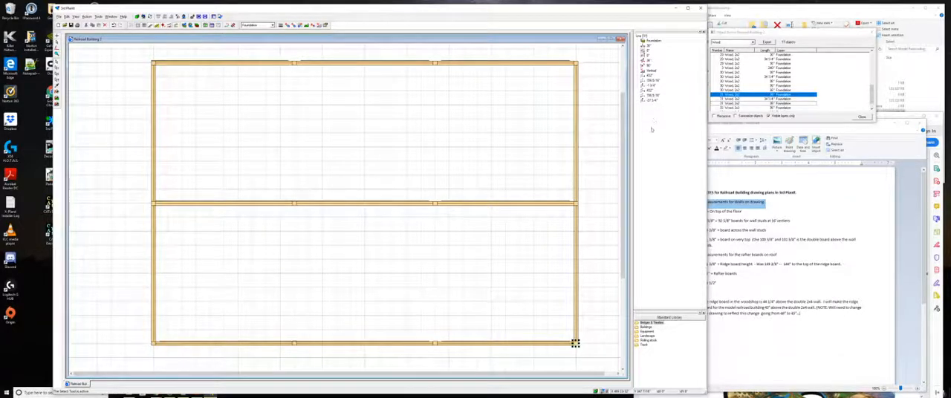
- Set the post at the middle beam's left end to a start elevation of -1 3/4" and an end elevation of -37 3/4"
scroll(788, 110, "down", 1)
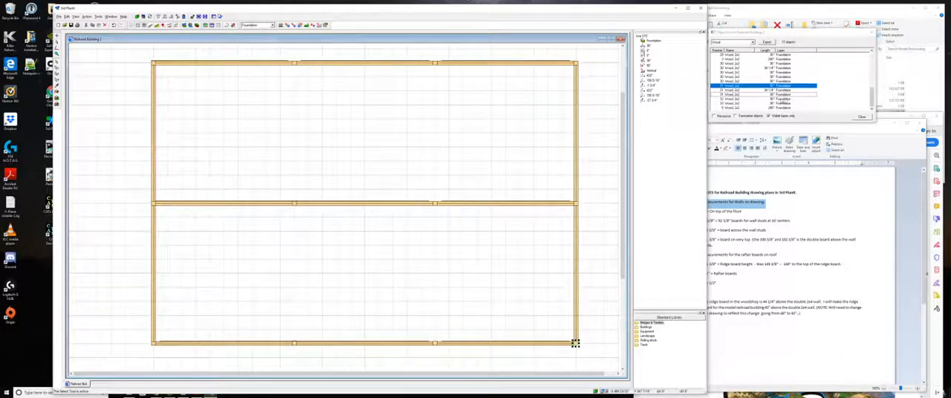
left_click(765, 99)
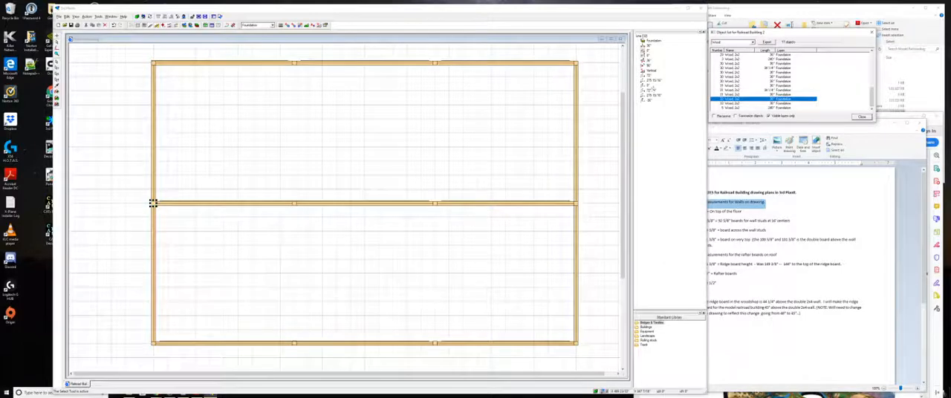
left_click(652, 86)
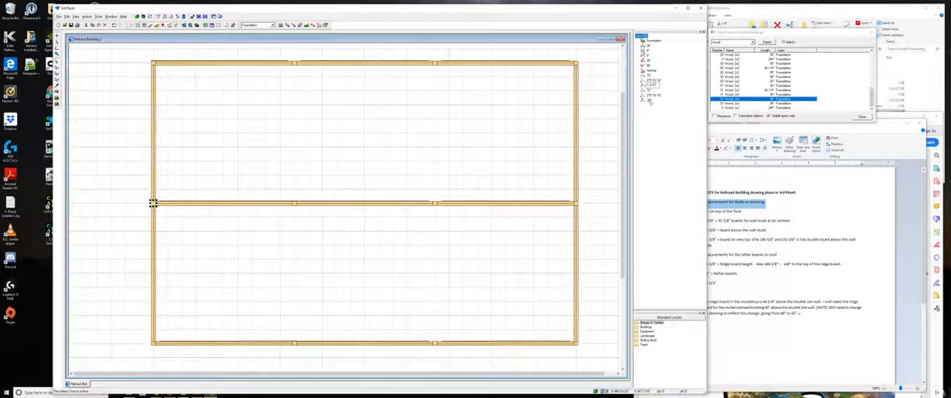
left_click(650, 101)
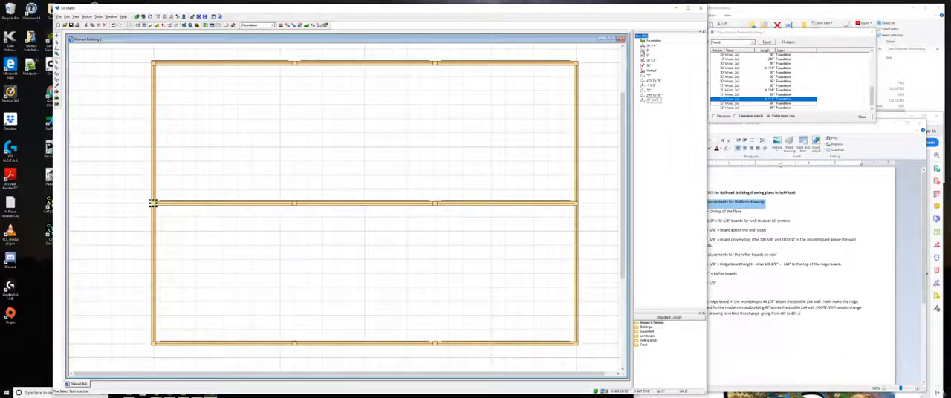
left_click(861, 131)
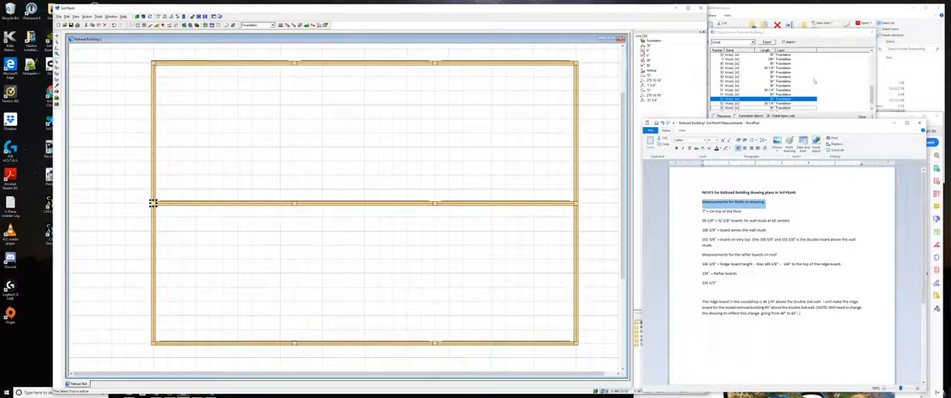
- Set the lower beam's first interior post to a start elevation of -1 3/4" and an end elevation of -37 3/4"
left_click(816, 33)
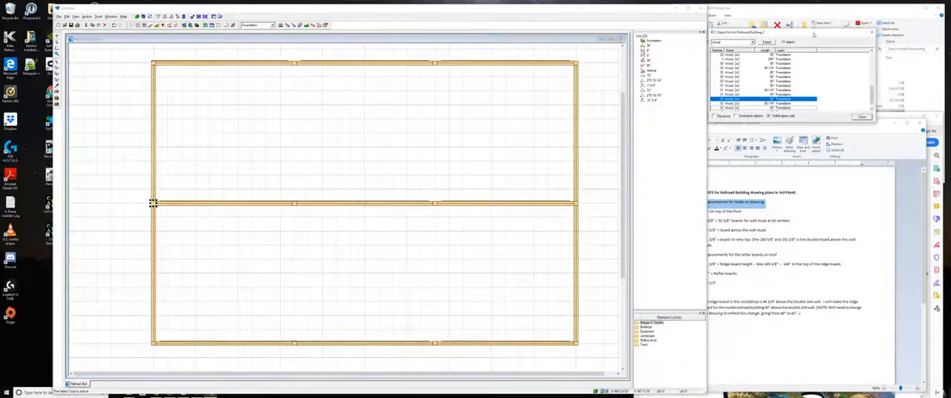
scroll(809, 86, "down", 1)
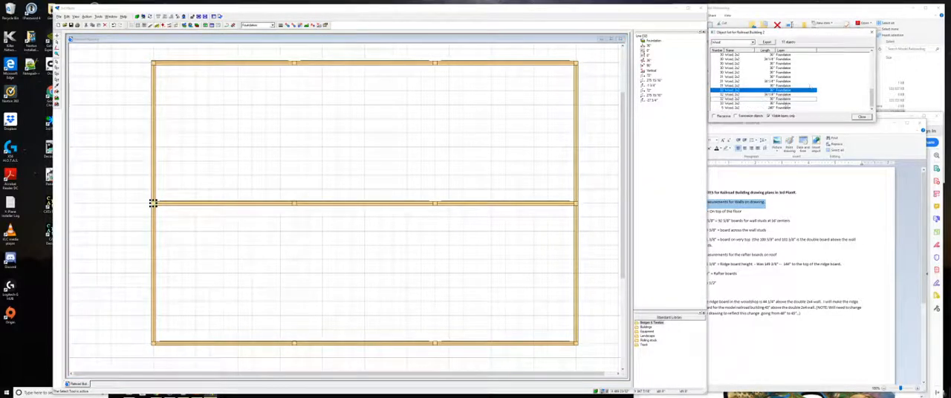
left_click(782, 104)
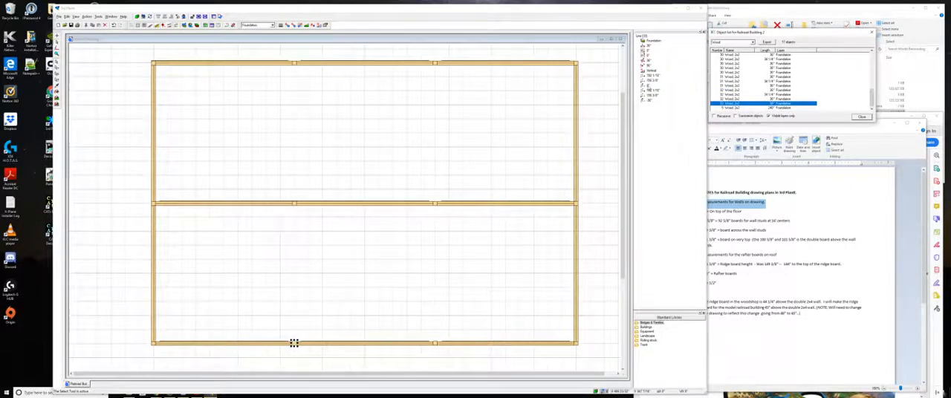
left_click(649, 85)
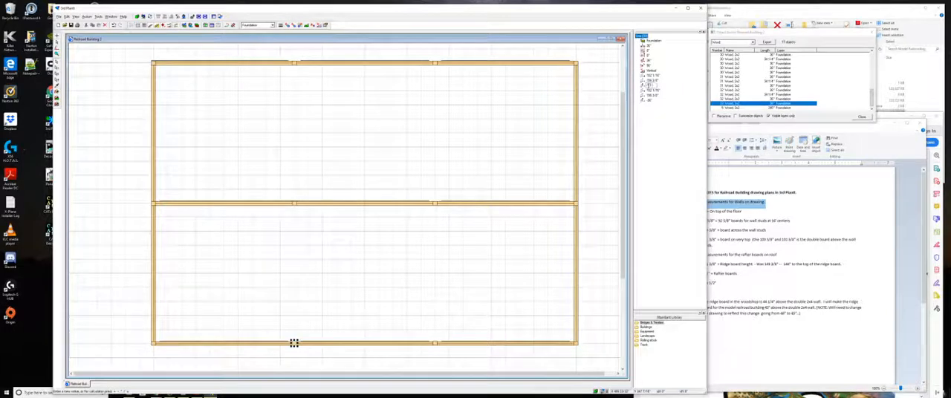
type("1 3/4")
key("Return")
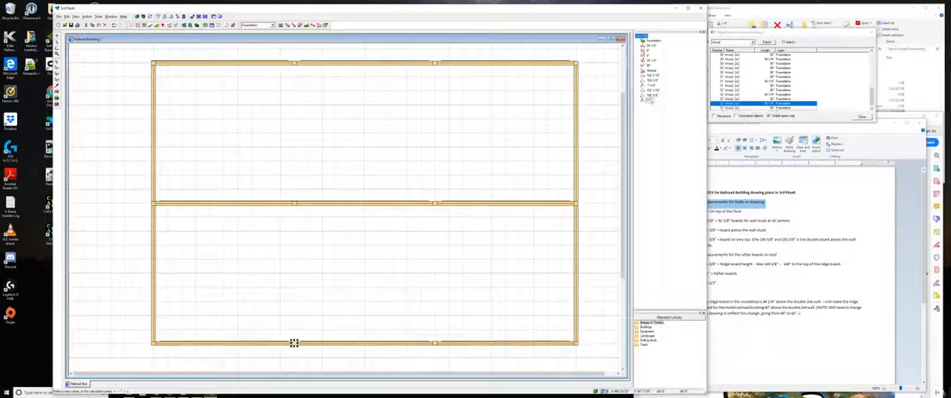
left_click(652, 101)
type("34 1/4")
key("Return")
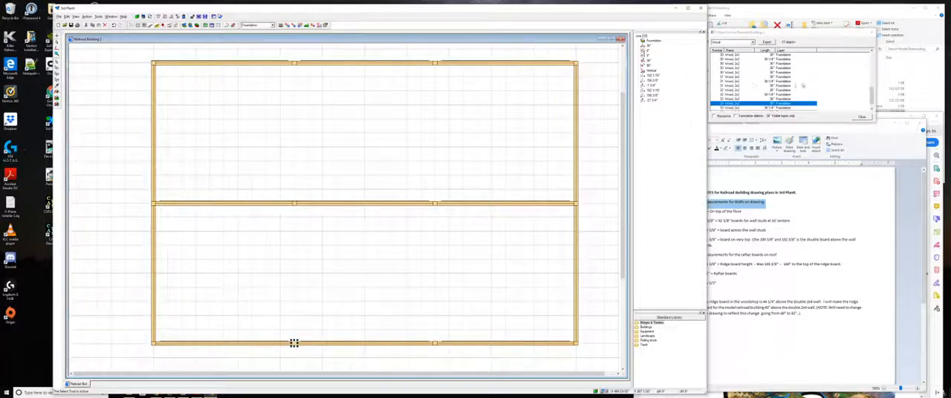
- Review the wood entries back to the start of the object list and clear the post selection in the plan
left_click(872, 51)
left_click(872, 52)
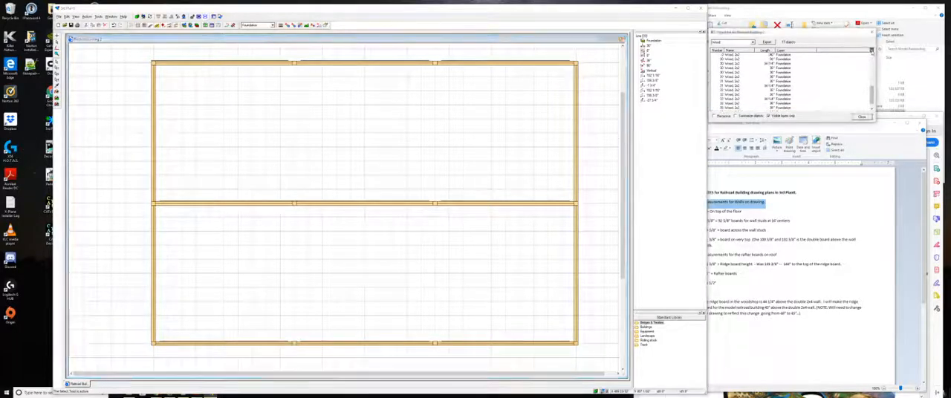
left_click(872, 52)
left_click(872, 52)
left_click(872, 51)
left_click(872, 51)
left_click(872, 52)
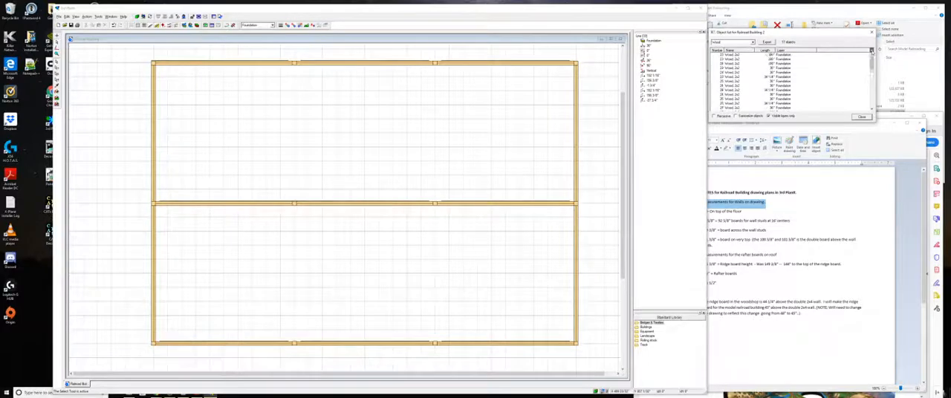
left_click(238, 238)
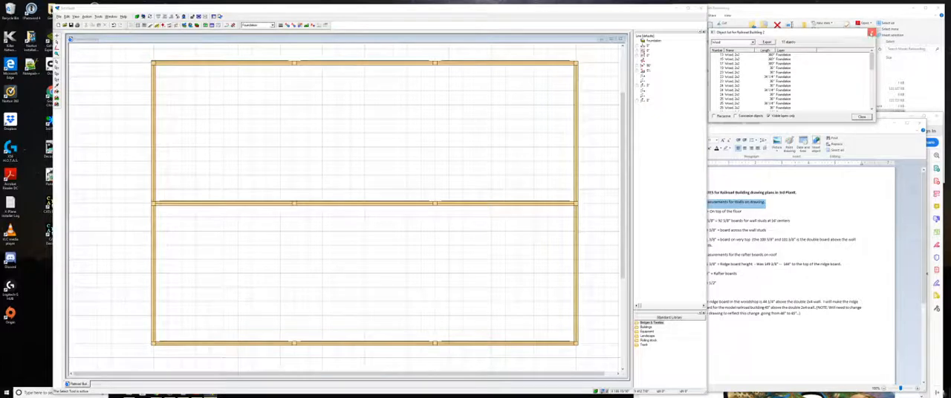
- Close and reopen the object list, filtering it to wood objects
left_click(871, 33)
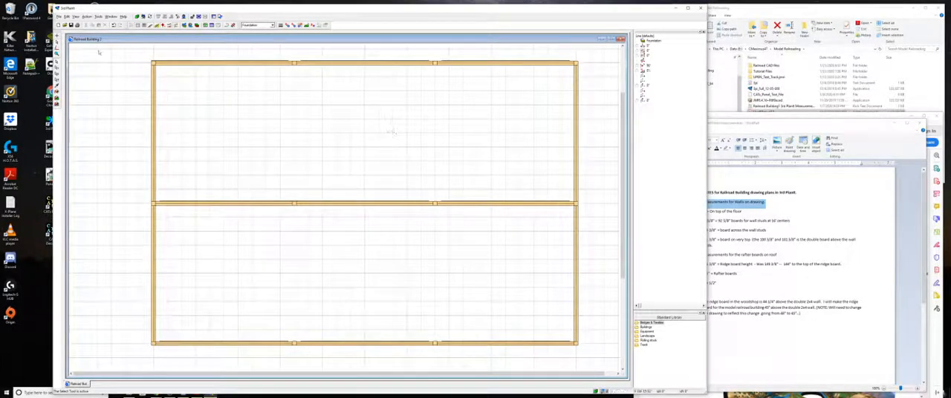
left_click(66, 16)
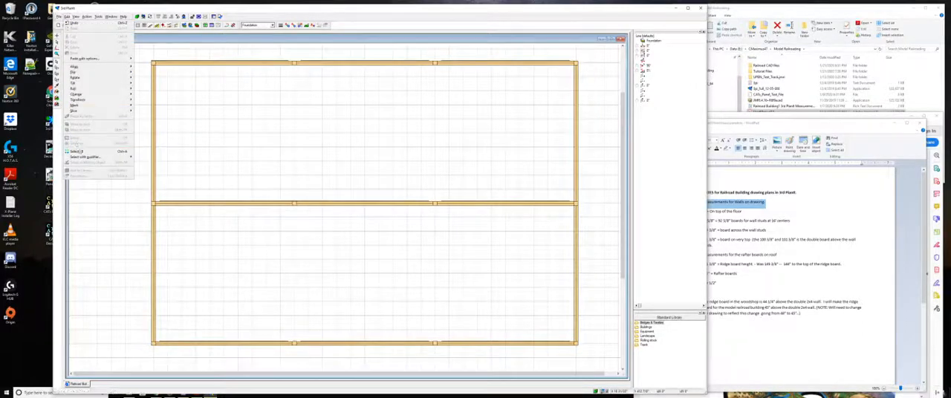
left_click(77, 16)
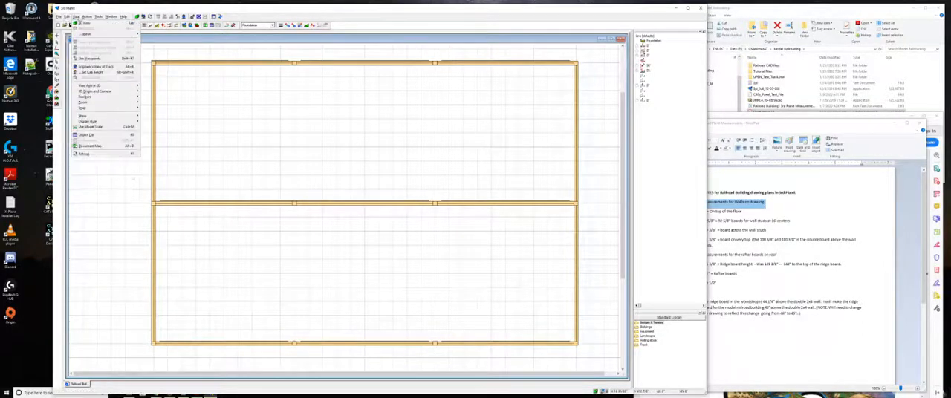
left_click(88, 135)
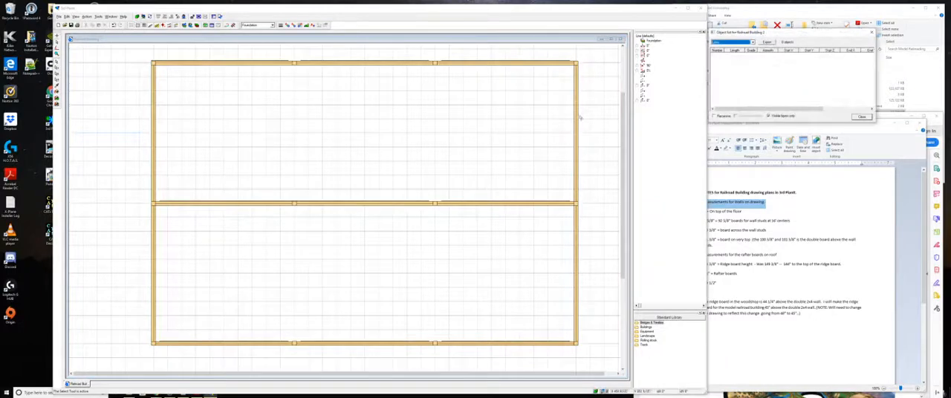
left_click(752, 43)
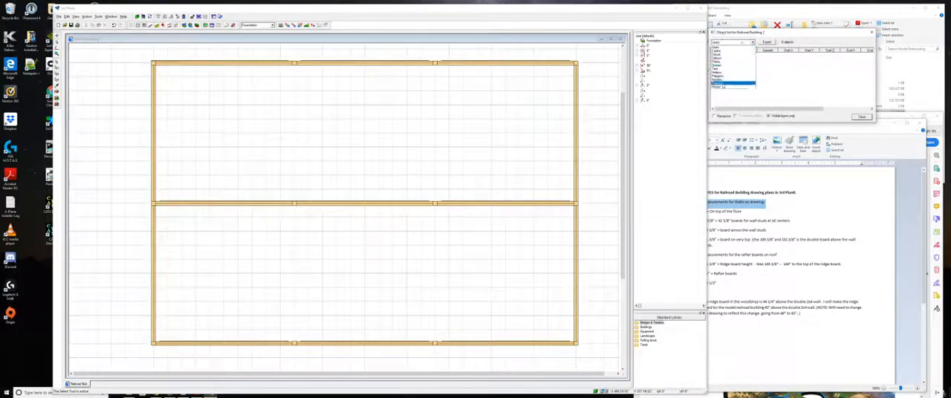
left_click(725, 88)
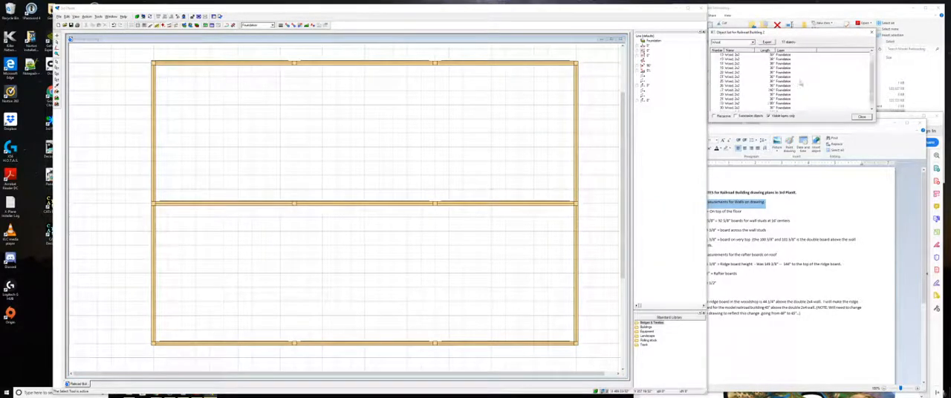
- Check the length and the start and end elevations of each foundation post in turn through the object list
scroll(801, 88, "up", 5)
left_click(154, 62)
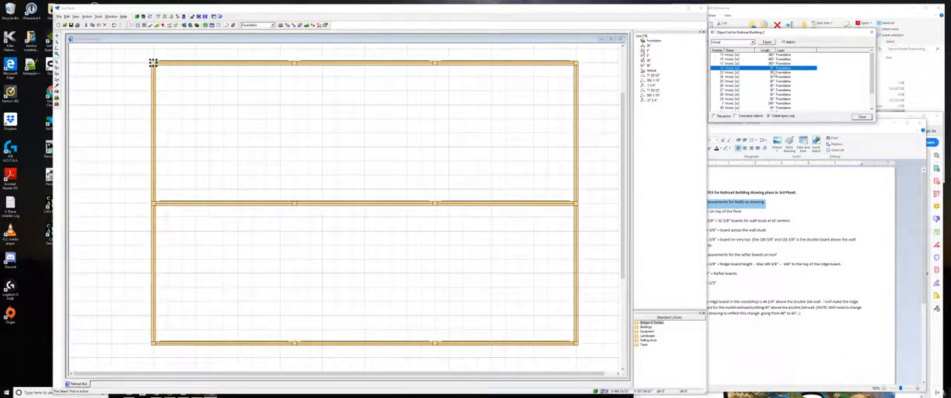
left_click(294, 202)
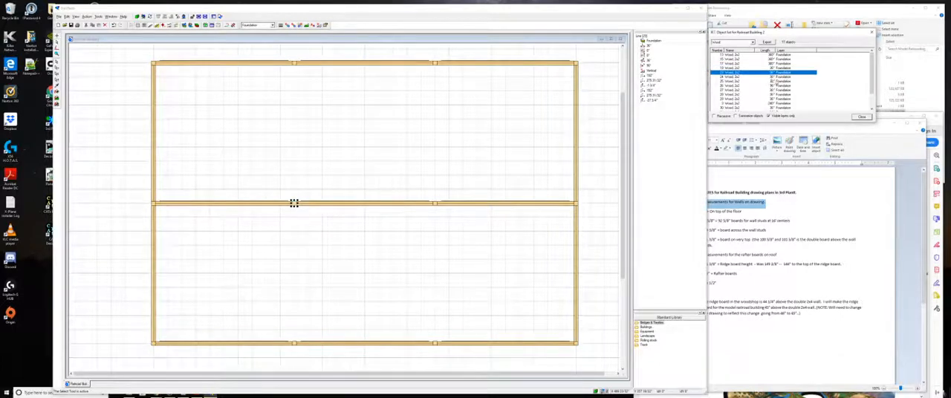
left_click(152, 343)
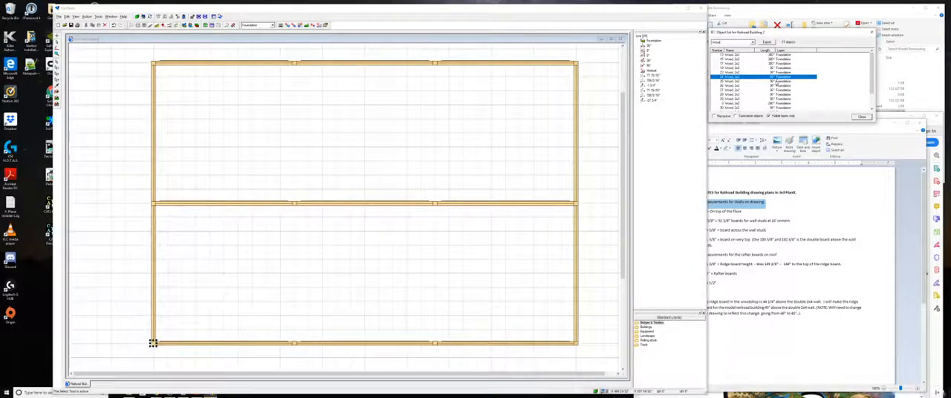
left_click(434, 63)
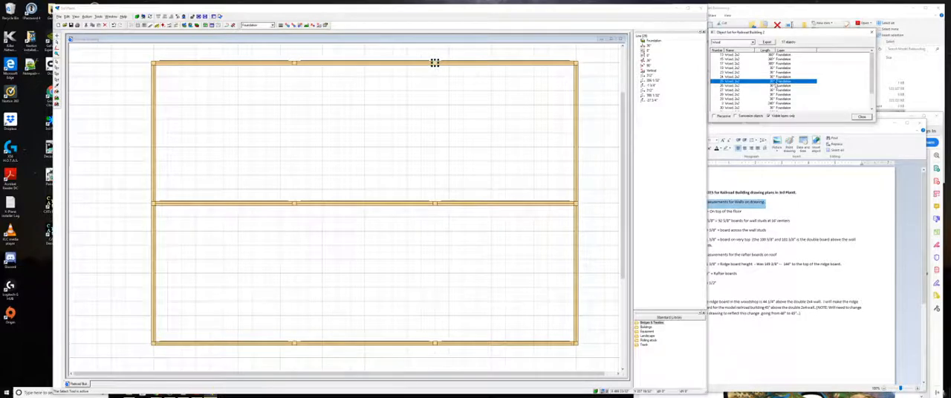
left_click(295, 62)
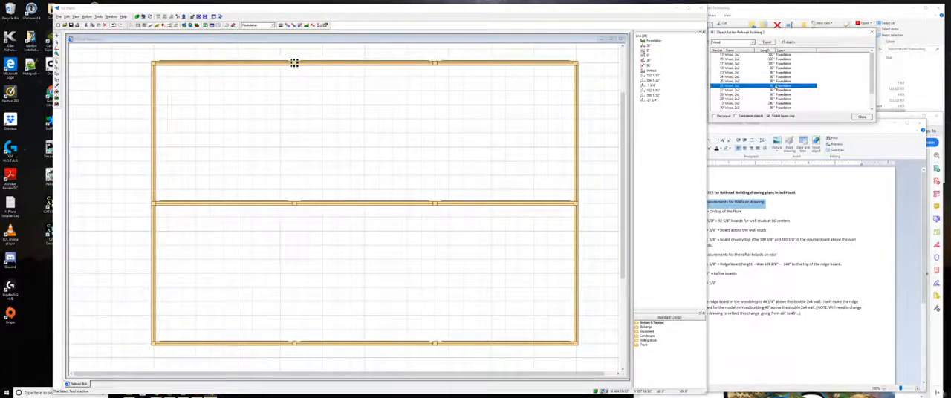
left_click(435, 203)
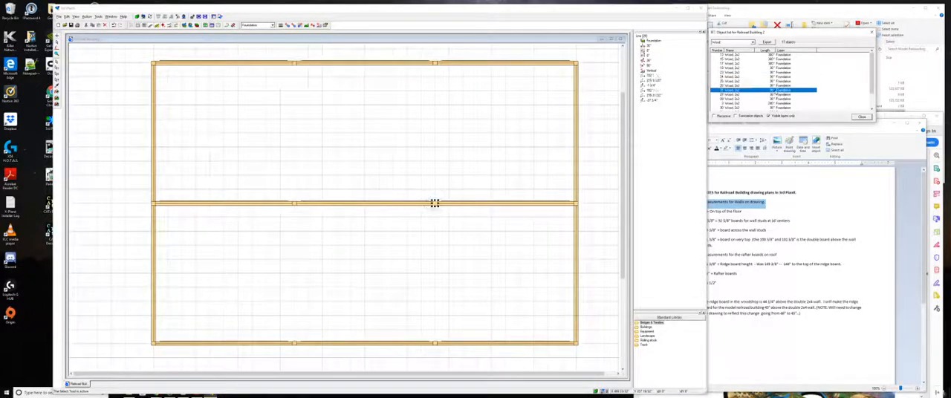
left_click(435, 343)
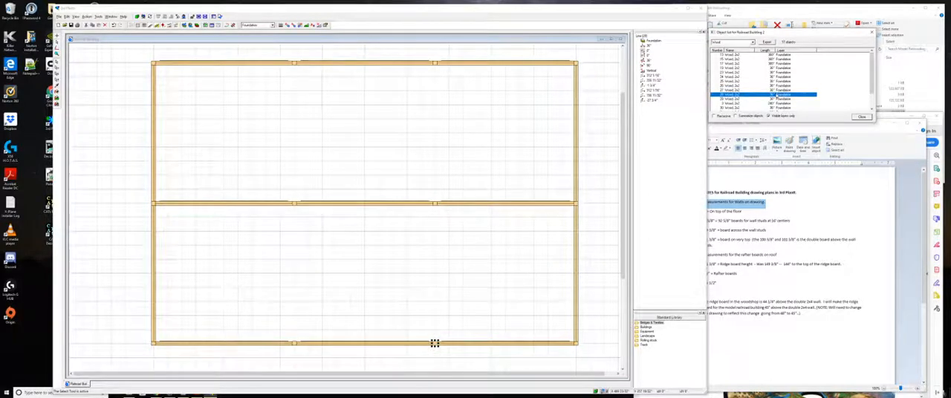
left_click(575, 63)
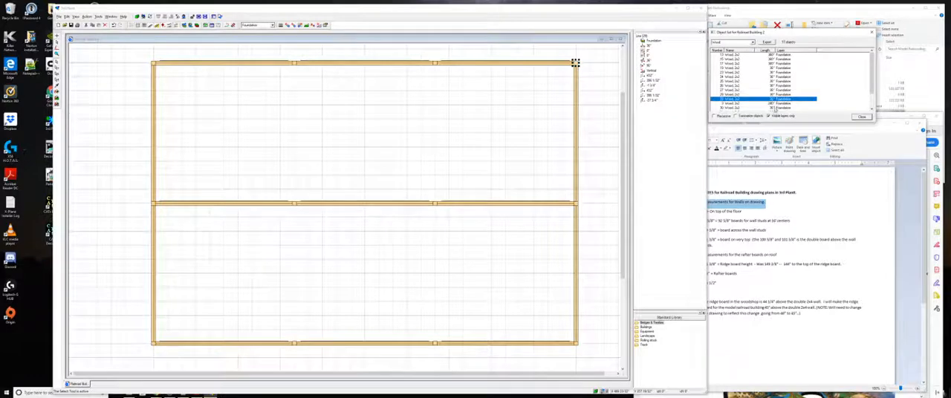
left_click(575, 203)
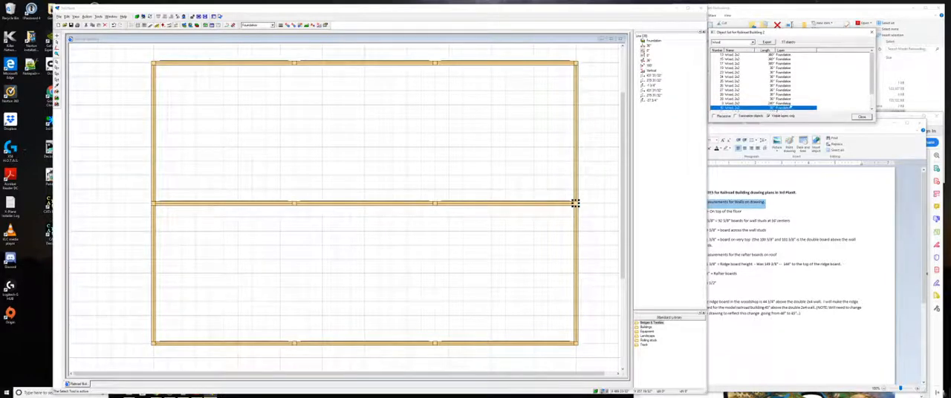
left_click(575, 344)
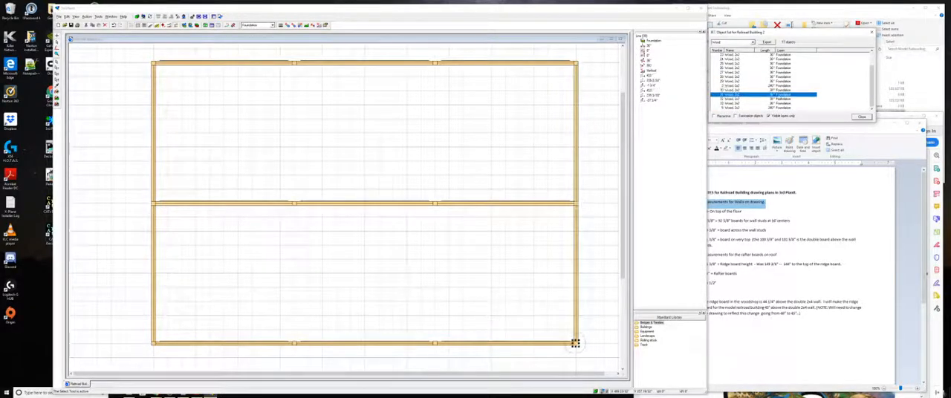
left_click(153, 203)
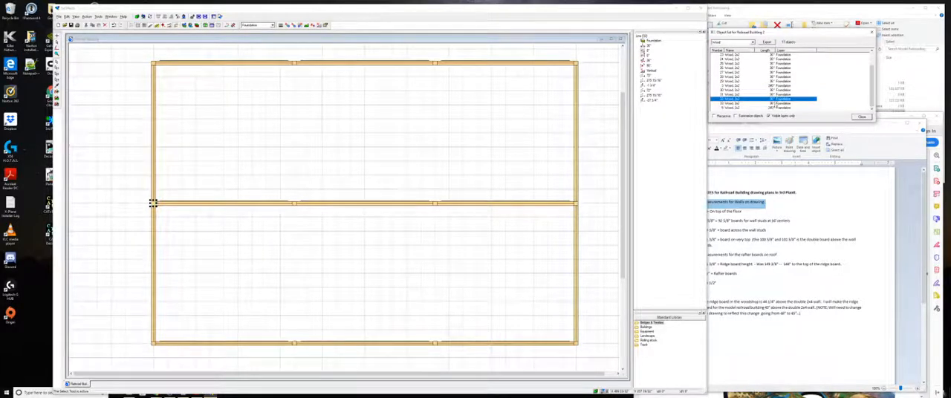
left_click(294, 343)
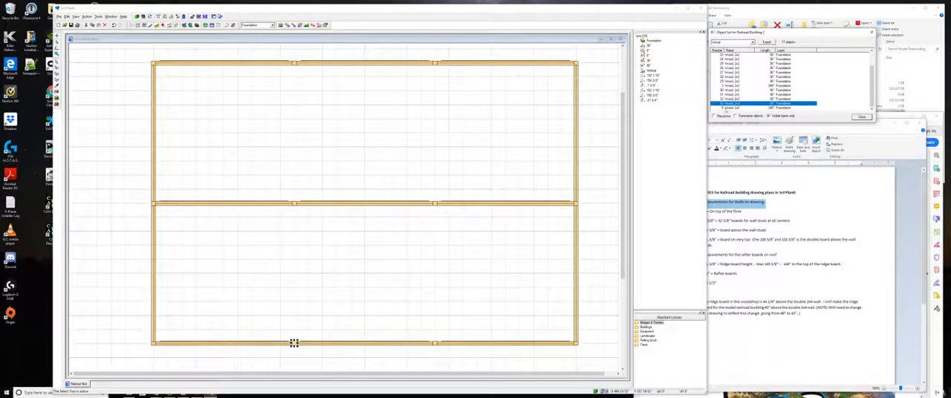
left_click(294, 343)
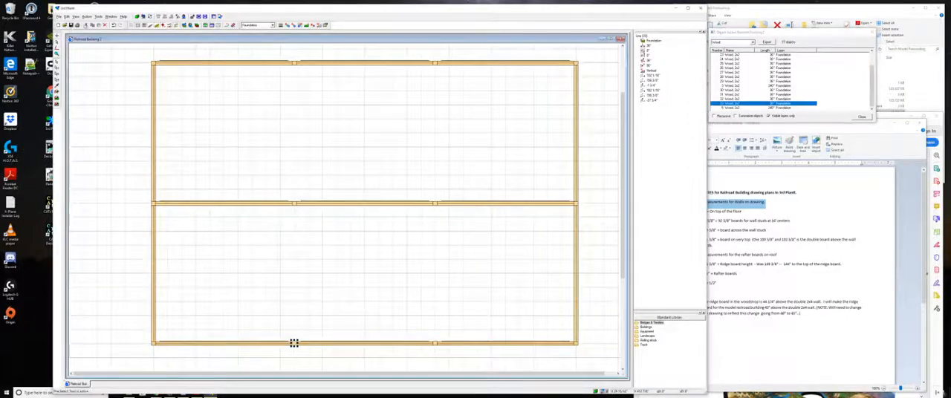
- Switch to the 3D view and examine how the posts meet the beams around the foundation frame
left_click(137, 16)
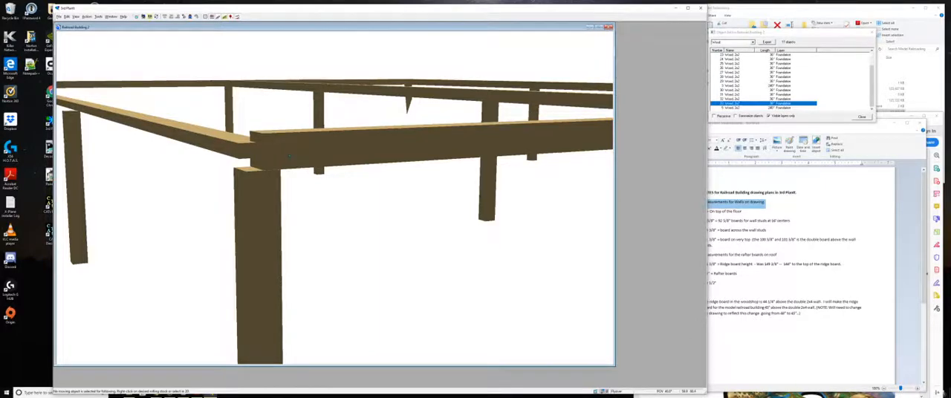
key("Right")
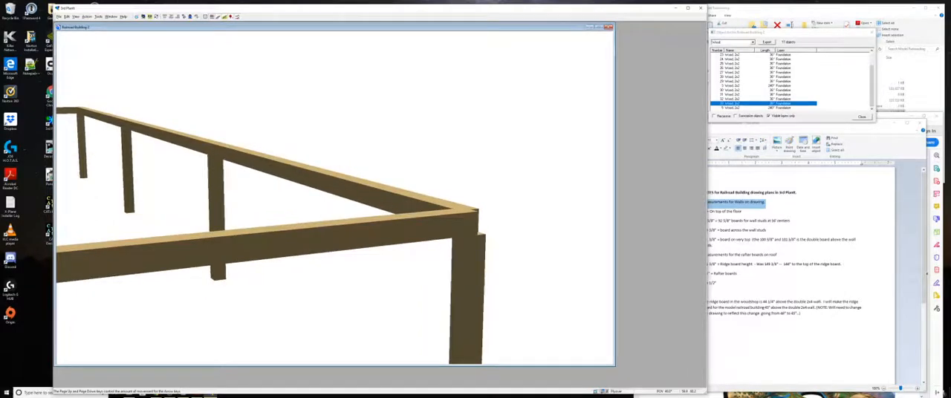
key("Right")
key("Right")
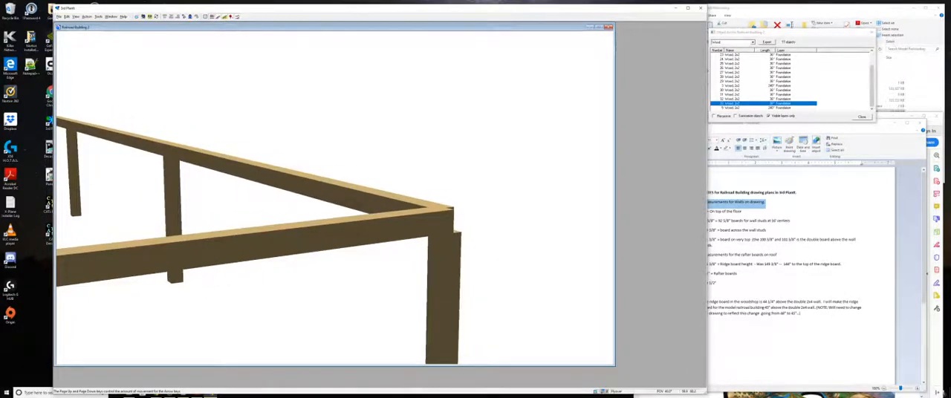
key("Left")
key("Left")
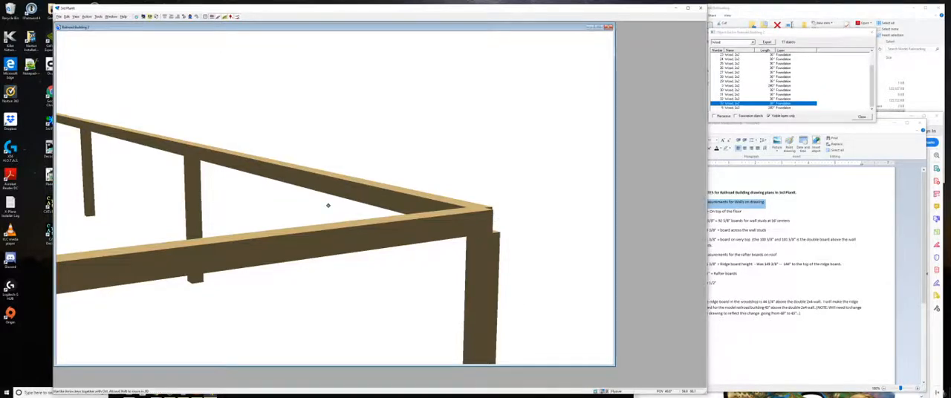
key("Left")
key("Left")
key("Left")
key("Left")
key("Left")
key("Left")
key("Left")
key("Left")
key("Left")
key("Left")
key("Left")
key("Left")
key("Left")
key("Left")
key("Left")
key("Left")
key("Left")
key("Left")
key("Left")
key("Left")
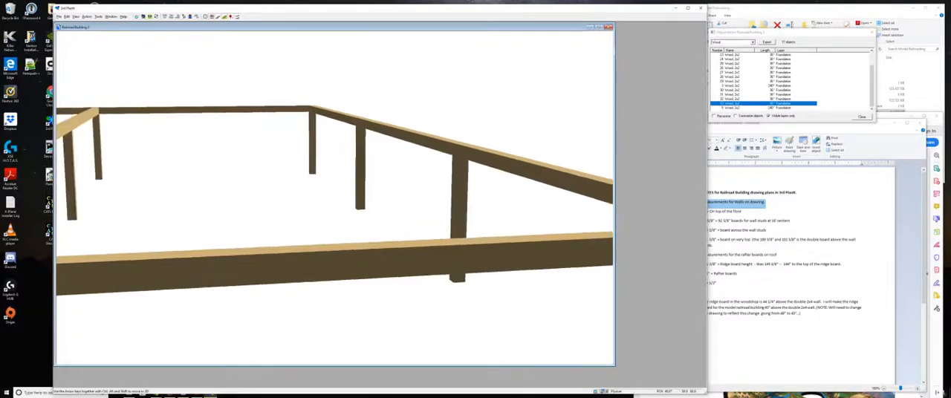
key("Left")
key("Left")
key("Left")
key("Left")
key("Left")
key("Left")
key("Left")
key("Left")
key("Left")
key("Left")
key("Left")
key("Left")
key("Left")
key("Left")
key("Left")
key("Left")
key("Left")
key("Left")
key("Left")
key("Left")
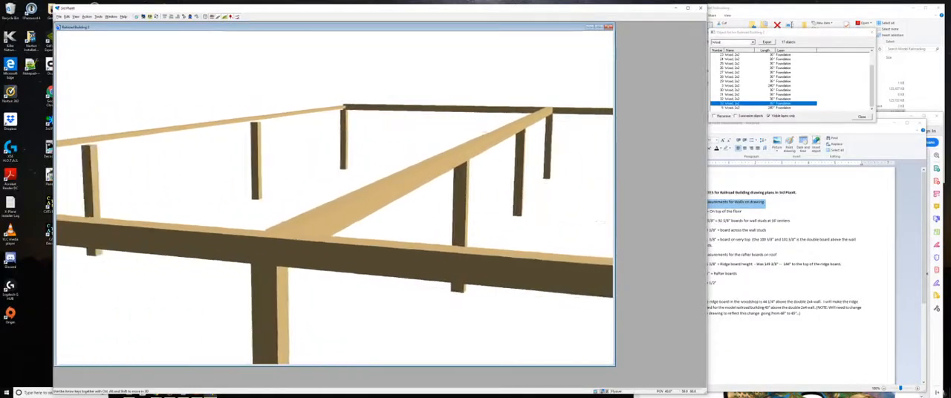
key("Left")
key("Left")
key("Left")
key("Left")
key("Left")
key("Left")
key("Left")
key("Left")
key("Left")
key("Left")
key("Left")
key("Left")
key("Left")
key("Left")
key("Left")
key("Left")
key("Left")
key("Left")
key("Left")
key("Left")
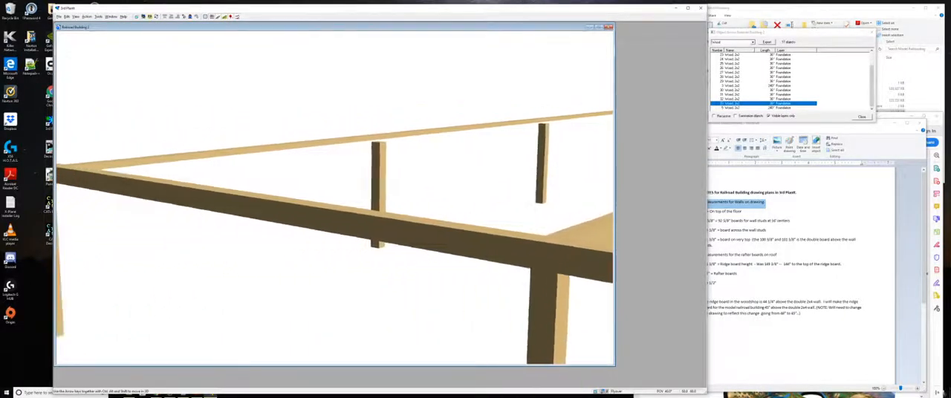
key("Left")
key("Left")
key("Left")
key("Left")
key("Left")
key("Left")
key("Left")
key("Left")
key("Left")
key("Left")
key("Left")
key("Left")
key("Left")
key("Left")
key("Left")
key("Left")
key("Left")
key("Left")
key("Left")
key("Left")
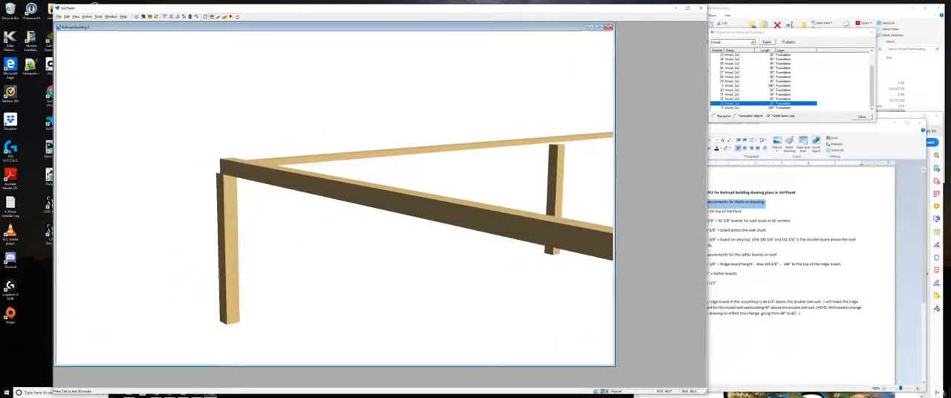
- Examine the corner post and the posts under the middle beam in 3D, and return to the 2D plan
key("Up")
key("Up")
key("Right")
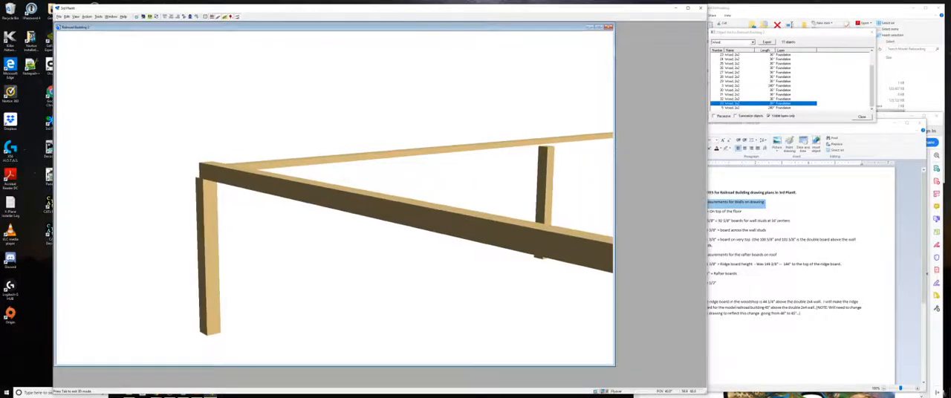
key("Right")
key("Right")
key("Right")
key("Right")
key("Right")
key("Right")
key("Right")
key("Right")
key("Right")
key("Right")
key("Right")
key("Right")
key("Right")
key("Right")
key("Right")
key("Right")
key("Right")
key("Right")
key("Right")
key("Right")
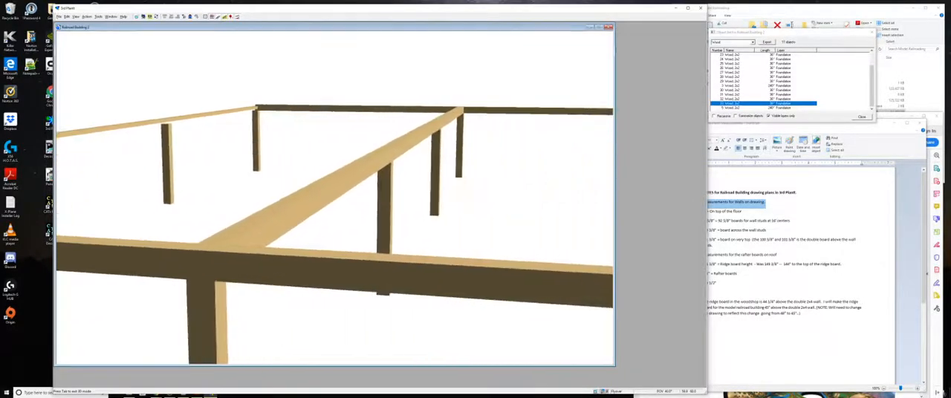
key("Right")
key("Right")
key("Right")
key("Right")
key("Right")
key("Right")
key("Right")
key("Right")
key("Right")
key("Right")
key("Right")
key("Right")
key("Right")
key("Right")
key("Right")
key("Right")
key("Right")
key("Right")
key("Right")
key("Right")
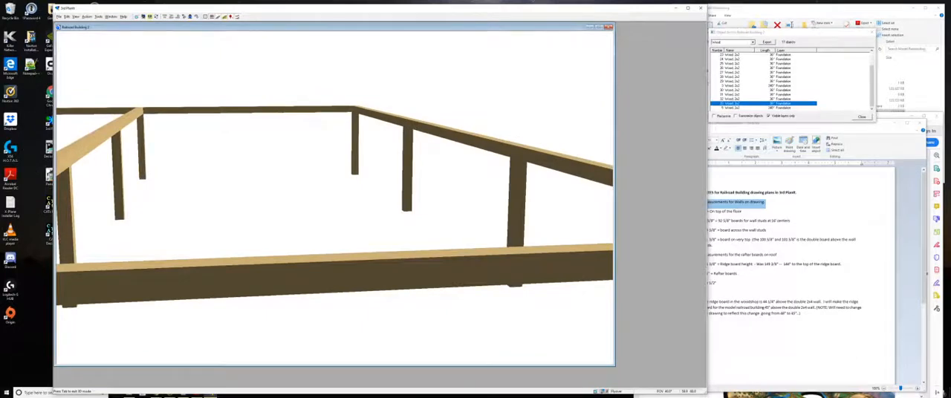
key("Left")
key("Left")
key("Left")
key("Left")
key("Left")
key("Left")
key("Left")
key("Left")
key("Left")
key("Left")
key("Left")
key("Left")
key("Left")
key("Left")
key("Left")
key("Left")
key("Left")
key("Left")
key("Left")
key("Left")
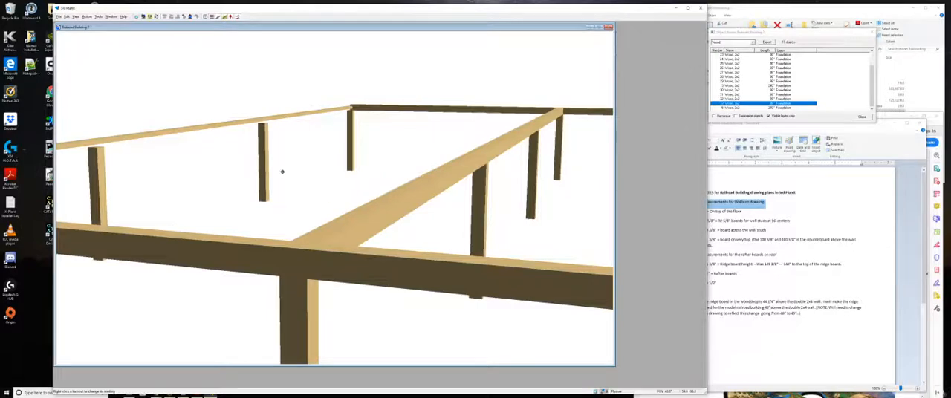
key("Escape")
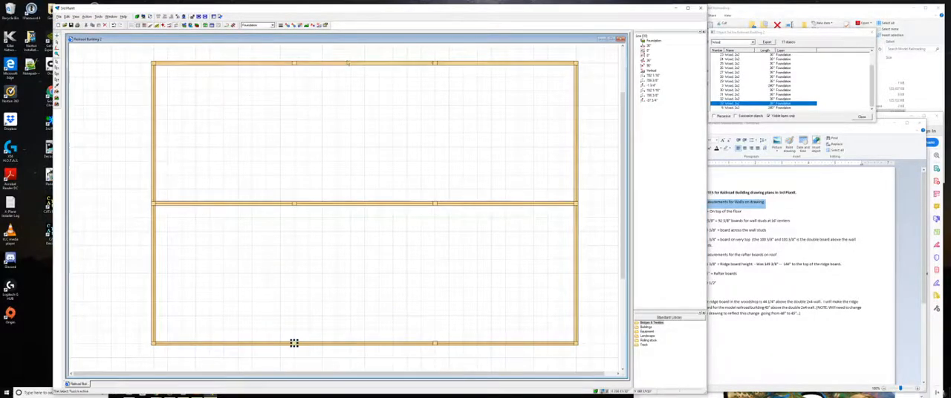
- Delete the long foundation beam along the upper edge of the plan
left_click(348, 64)
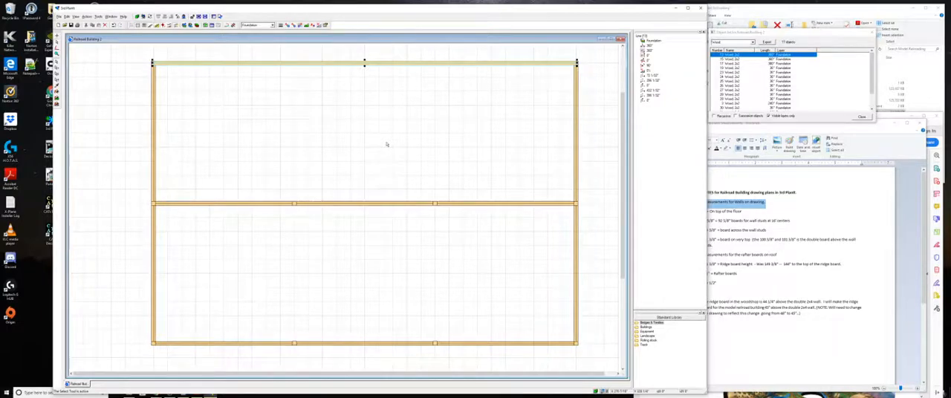
key("Delete")
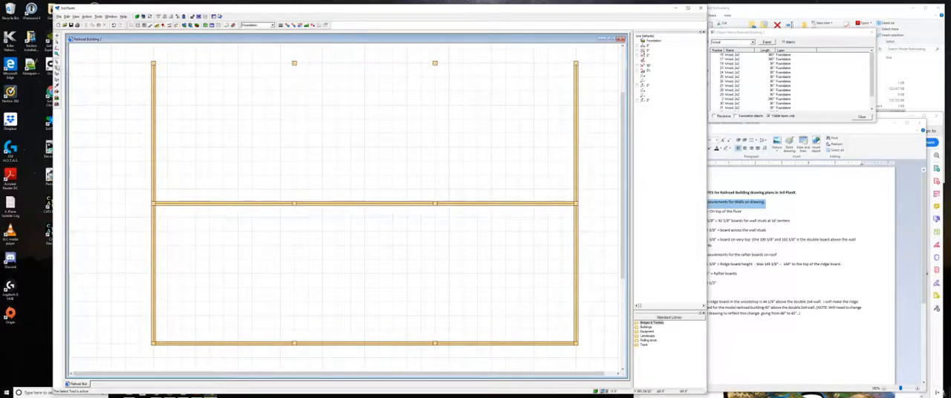
left_click(57, 68)
key("Escape")
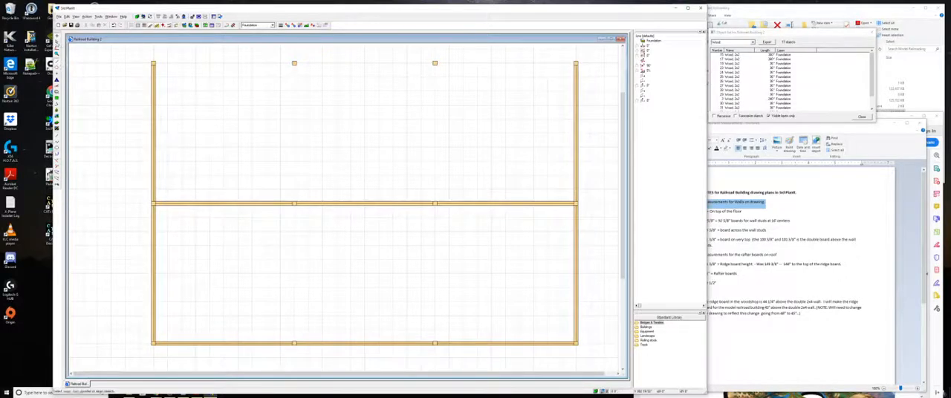
left_click(57, 43)
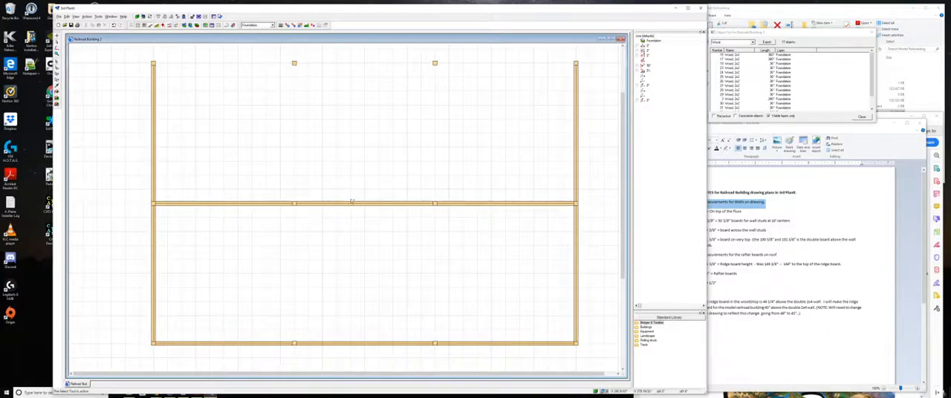
- Copy the middle beam to the upper edge of the plan and line up its ends with the side beams at both corners
left_click_drag(353, 205, 351, 64)
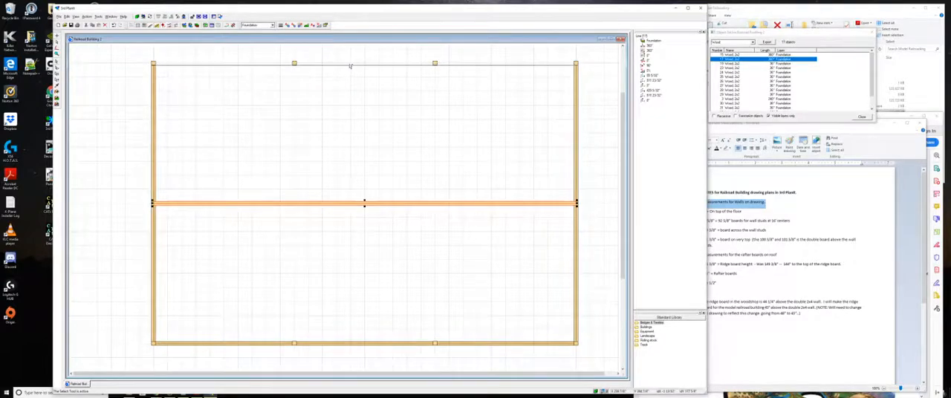
left_click_drag(353, 64, 349, 65, "ctrl")
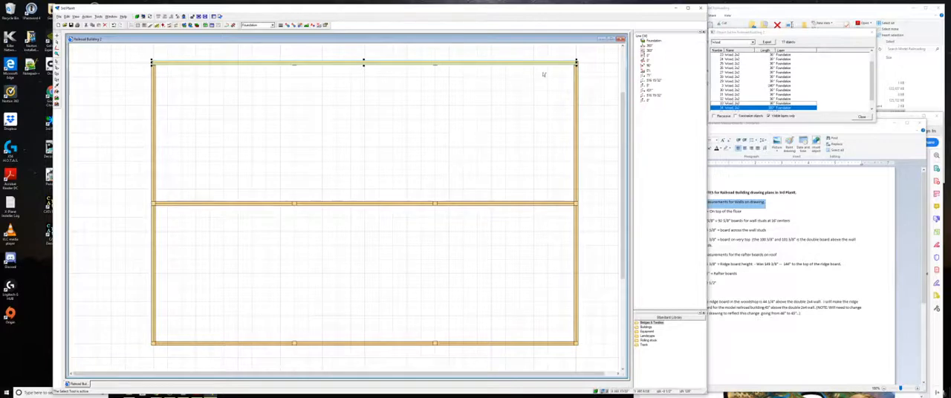
scroll(546, 75, "up", 5)
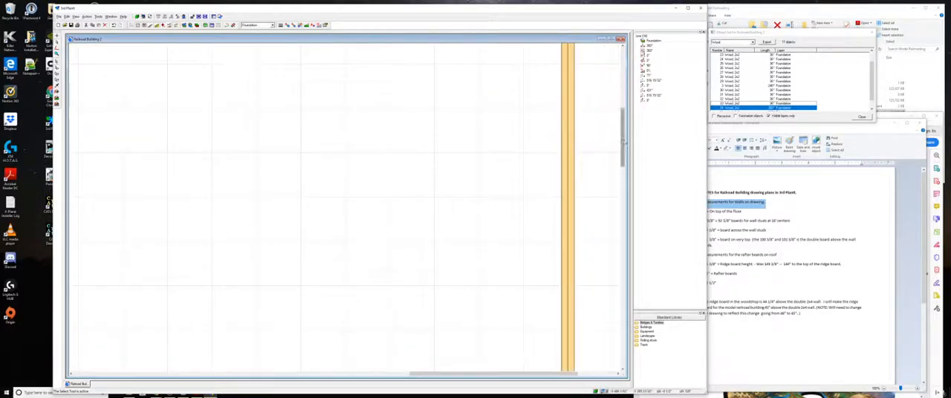
left_click_drag(623, 142, 624, 117)
scroll(572, 152, "up", 2)
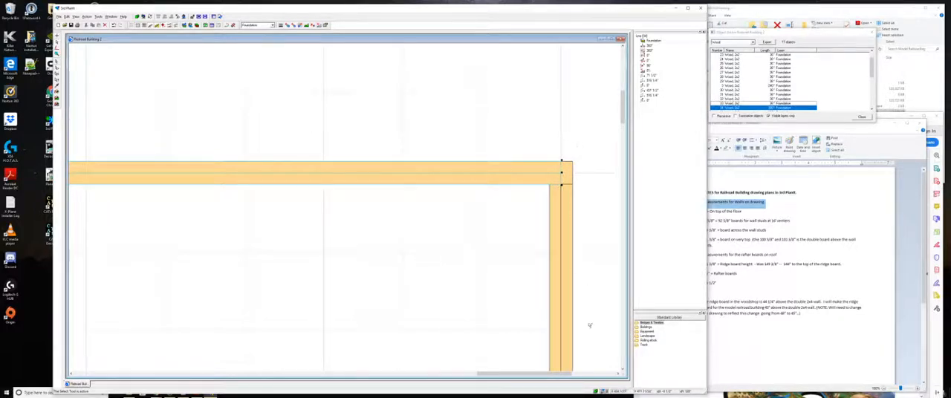
left_click_drag(511, 374, 194, 370)
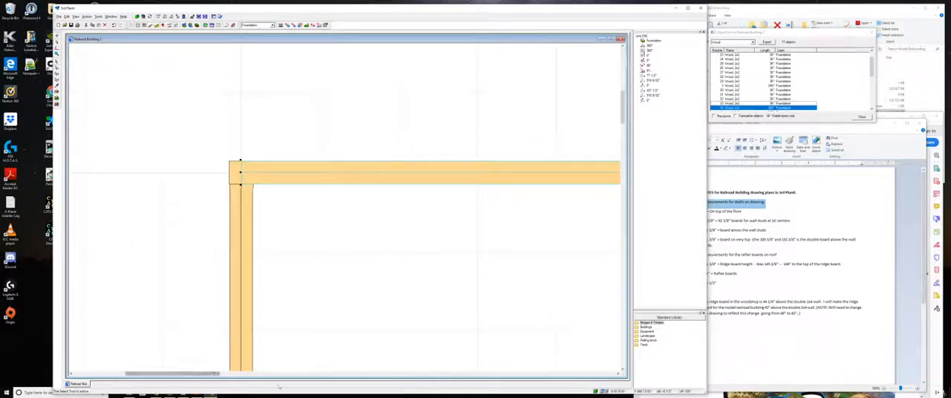
- Save the drawing with the replacement beam in place
scroll(456, 286, "down", 3)
scroll(449, 291, "down", 1)
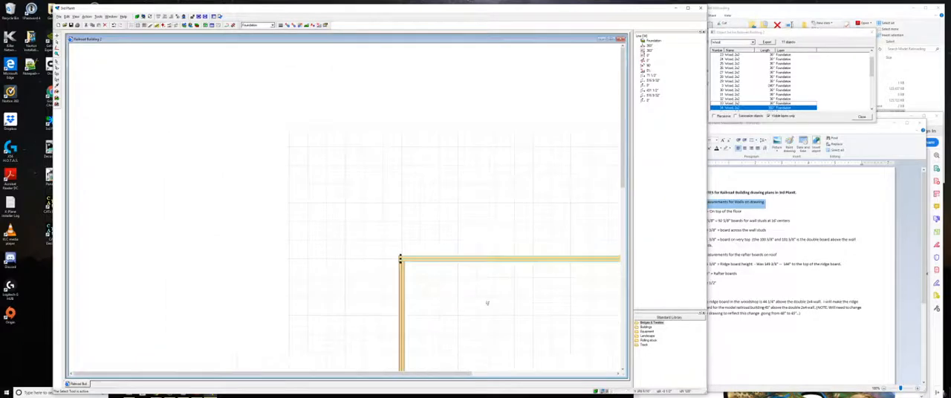
left_click_drag(623, 157, 623, 208)
scroll(586, 199, "down", 1)
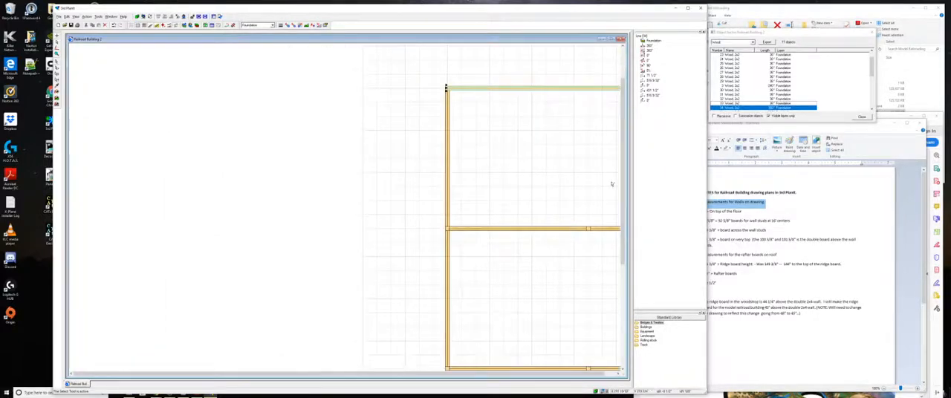
scroll(598, 190, "down", 1)
left_click_drag(623, 175, 623, 186)
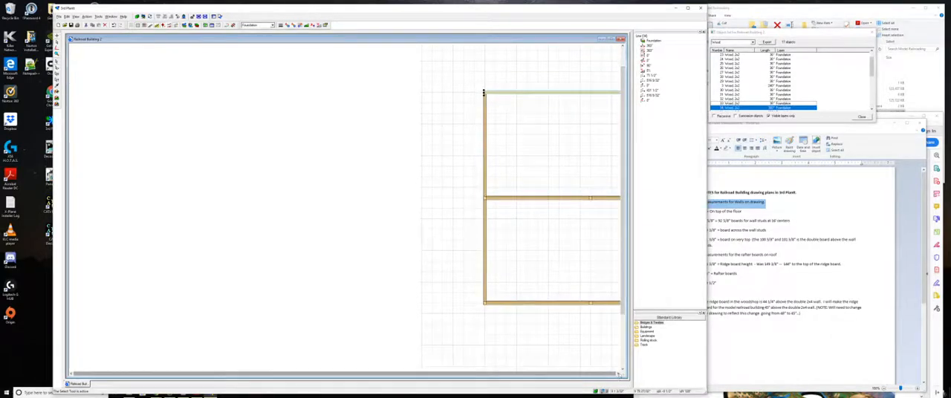
left_click(619, 375)
left_click(618, 375)
left_click(619, 375)
left_click(618, 375)
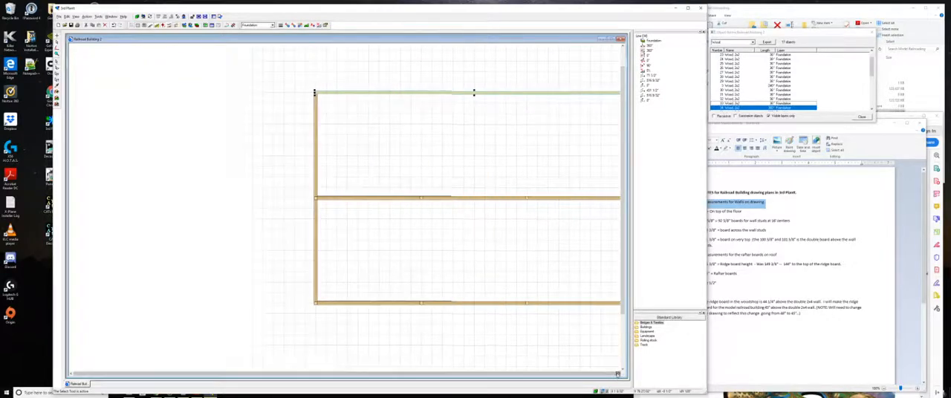
left_click(619, 374)
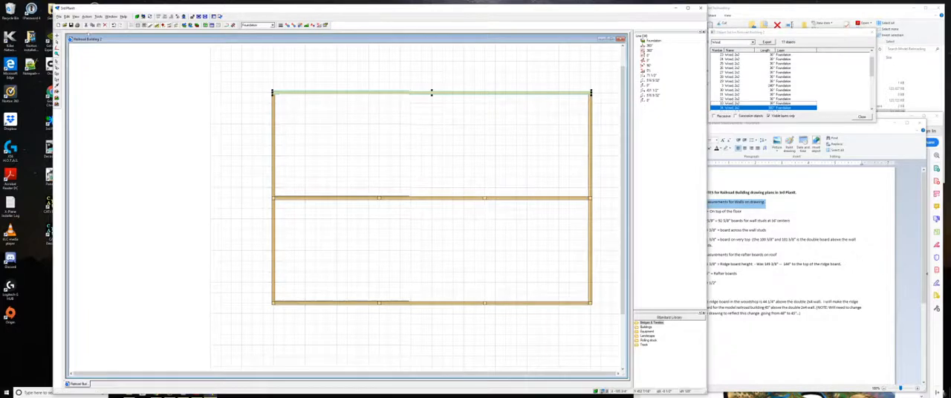
left_click(71, 25)
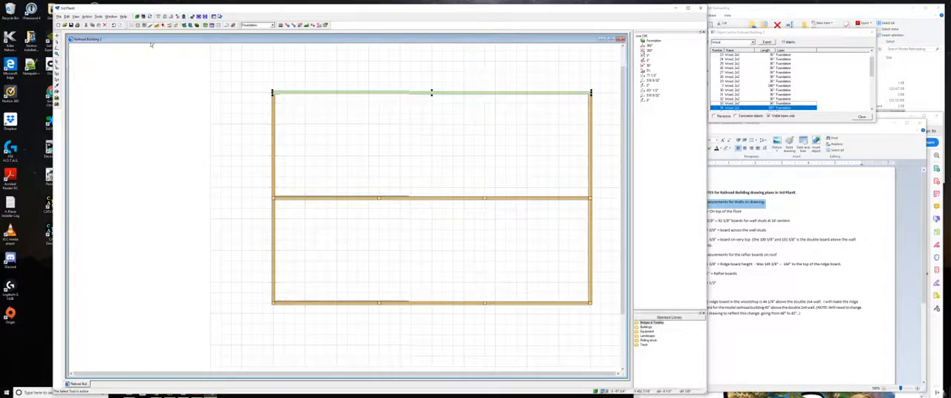
- Examine the beams, posts and corners all around the foundation frame in the 3D view, and return to the 2D plan
key("F3")
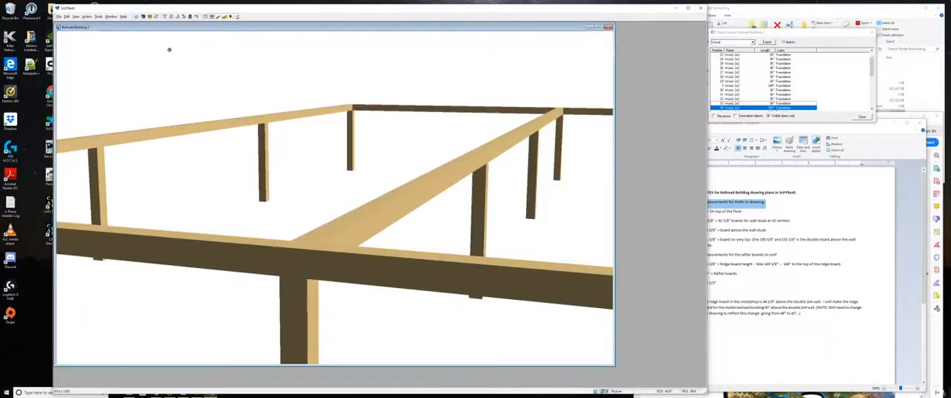
key("Left")
key("Left")
key("Left")
key("Left")
key("Left")
key("Left")
key("Left")
key("Left")
key("Left")
key("Left")
key("Left")
key("Left")
key("Left")
key("Left")
key("Left")
key("Left")
key("Left")
key("Left")
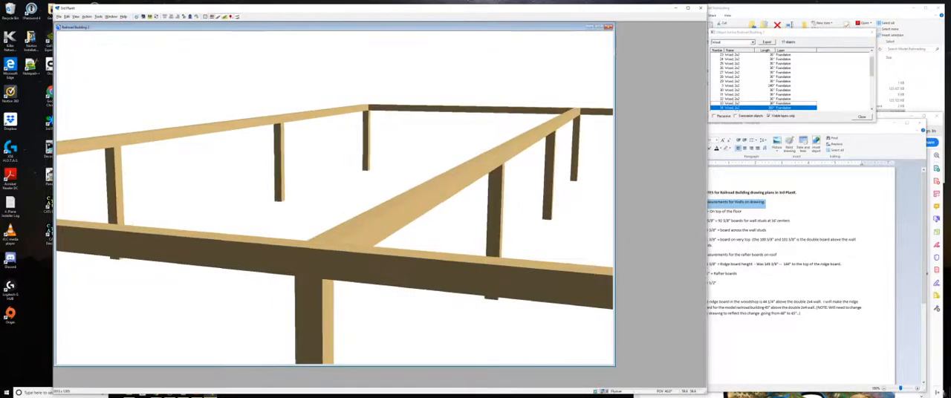
key("Left")
key("Left")
key("Left")
key("Left")
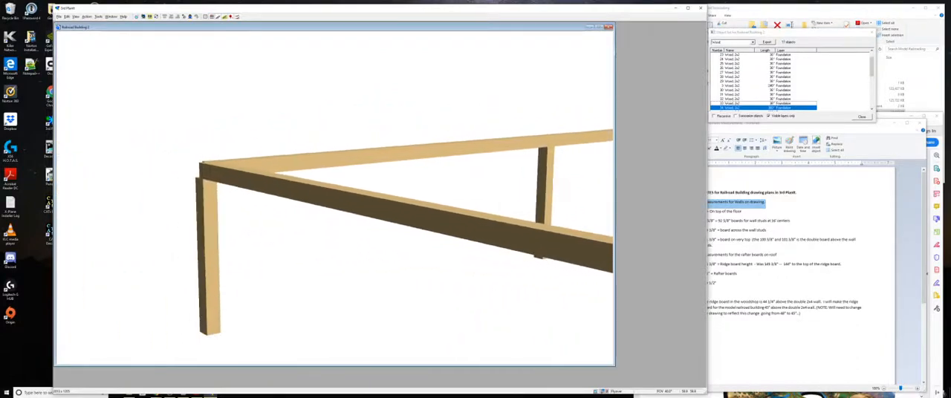
key("Right")
key("Right")
key("Right")
key("Right")
key("Right")
key("Right")
key("Right")
key("Right")
key("Right")
key("Right")
key("Right")
key("Right")
key("Right")
key("Right")
key("Right")
key("Right")
key("Right")
key("Right")
key("Right")
key("Right")
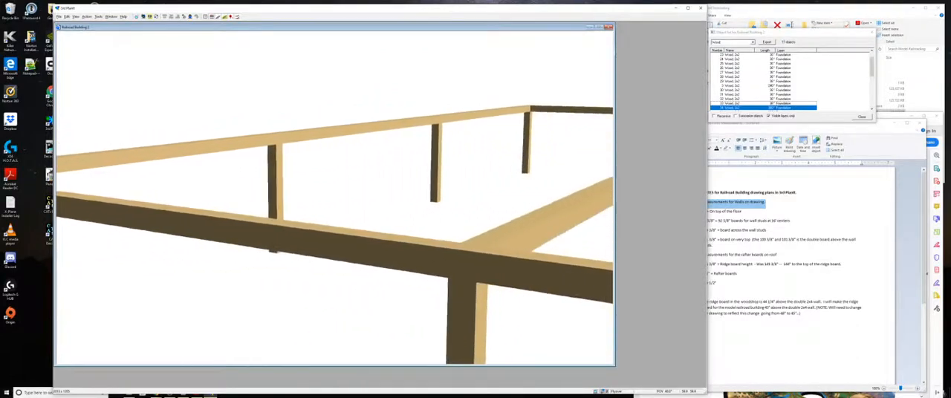
key("Right")
key("Right")
key("Right")
key("Right")
key("Right")
key("Right")
key("Right")
key("Right")
key("Right")
key("Right")
key("Right")
key("Right")
key("Right")
key("Right")
key("Right")
key("Right")
key("Right")
key("Right")
key("Right")
key("Right")
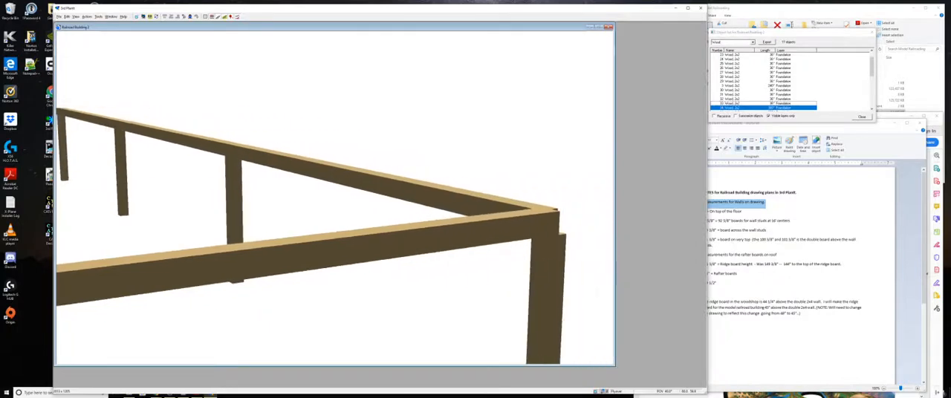
key("Right")
key("Right")
key("Right")
key("Right")
key("Right")
key("Right")
key("Right")
key("Right")
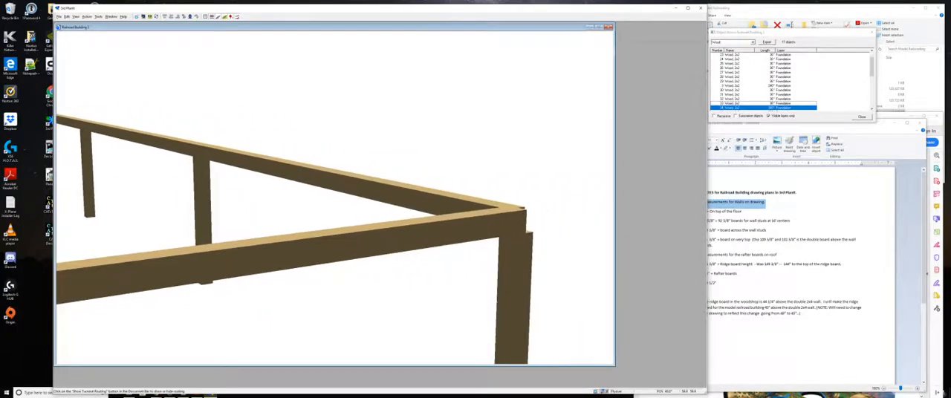
key("Right")
key("Right")
key("Right")
key("Right")
key("Right")
key("Right")
key("Right")
key("Right")
key("Right")
key("Right")
key("Right")
key("Right")
key("Right")
key("Right")
key("Right")
key("Right")
key("Right")
key("Right")
key("Right")
key("Right")
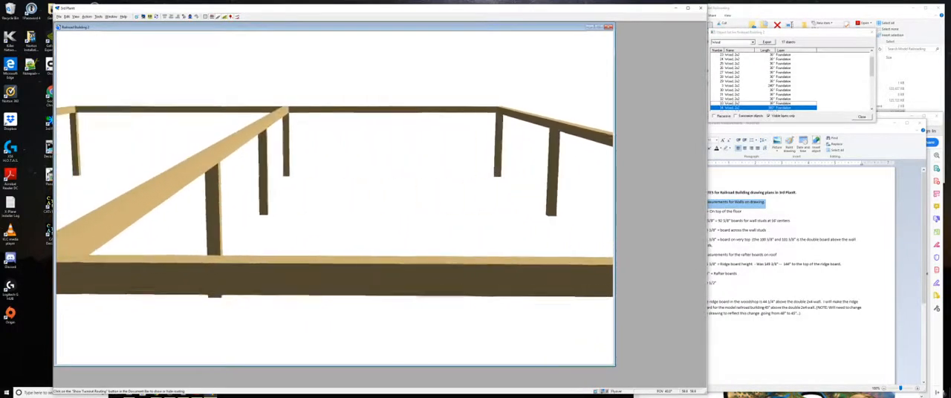
key("Right")
key("Right")
key("Right")
key("Right")
key("Right")
key("Right")
key("Right")
key("Right")
key("Right")
key("Right")
key("Right")
key("Right")
key("Right")
key("Right")
key("Right")
key("Right")
key("Right")
key("Right")
key("Right")
key("Right")
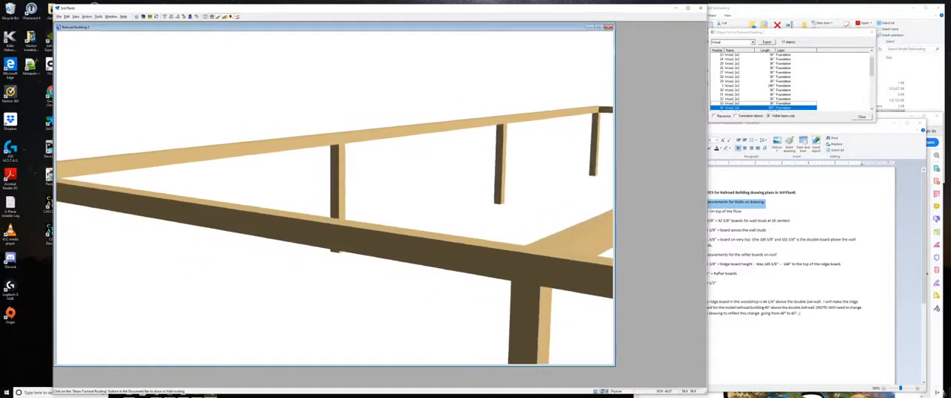
key("Right")
key("Right")
key("Right")
key("Right")
key("Right")
key("Right")
key("Right")
key("Right")
key("Right")
key("Right")
key("Right")
key("Right")
key("Right")
key("Right")
key("Right")
key("Right")
key("Right")
key("Right")
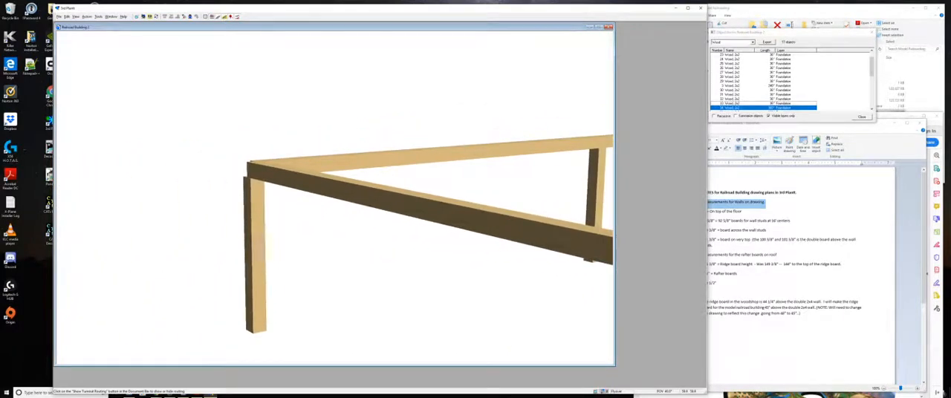
key("Right")
key("Right")
key("Right")
key("Right")
key("Right")
key("Right")
key("Right")
key("Right")
key("Right")
key("Right")
key("Right")
key("Right")
key("Right")
key("Right")
key("Right")
key("Right")
key("Right")
key("Right")
key("Right")
key("Right")
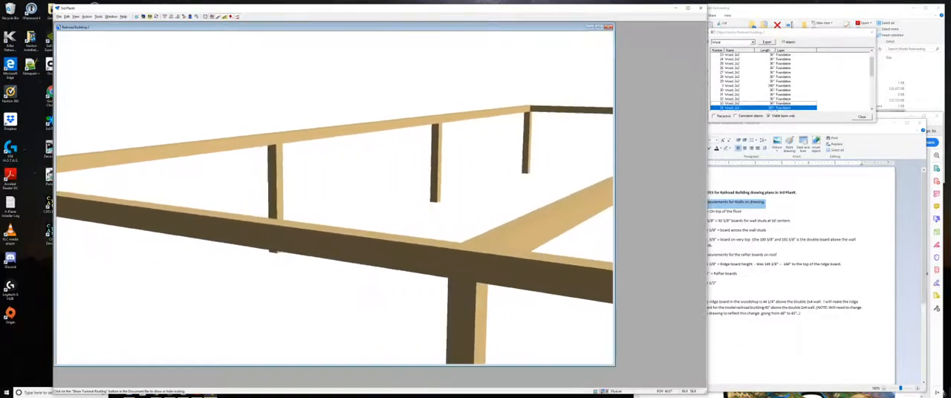
key("Right")
key("Right")
key("Right")
key("Right")
key("Right")
key("Right")
key("Right")
key("Right")
key("Right")
key("Right")
key("Right")
key("Right")
key("Right")
key("Right")
key("Right")
key("Right")
key("Right")
key("Right")
key("Right")
key("Right")
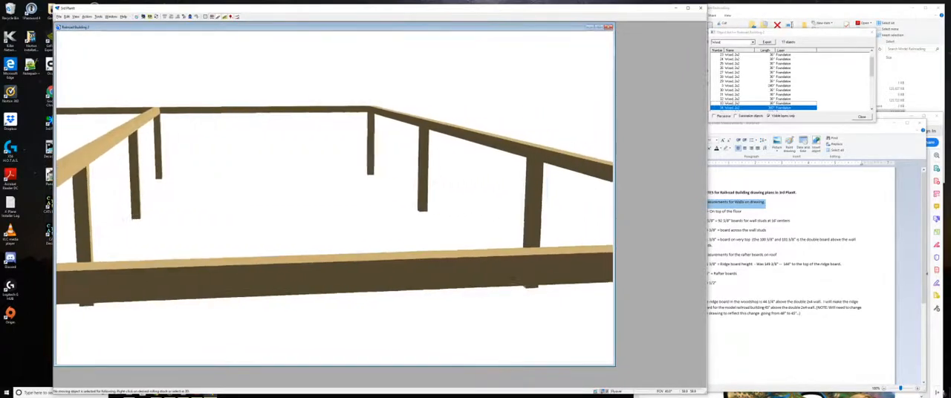
key("Right")
key("Right")
key("Right")
key("Right")
key("Right")
key("Right")
key("Right")
key("Right")
key("Right")
key("Right")
key("Right")
key("Right")
key("Right")
key("Right")
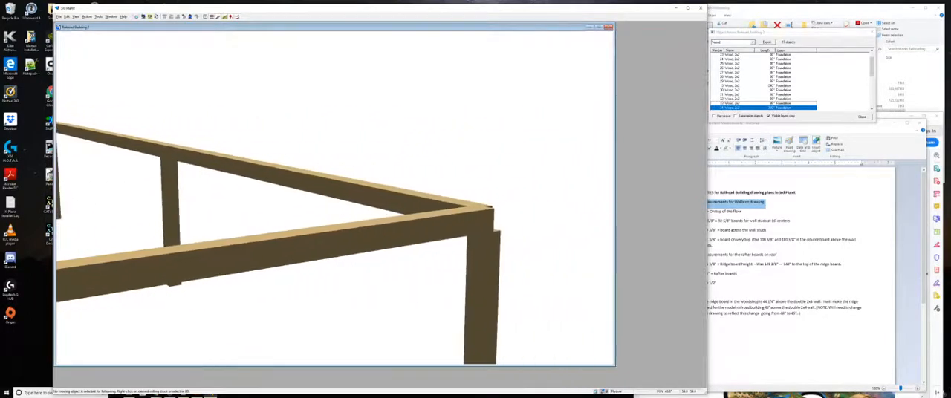
key("Right")
key("Right")
key("Right")
key("Right")
key("Right")
key("Right")
key("Right")
key("Right")
key("Right")
key("Right")
key("Right")
key("Right")
key("Right")
key("Right")
key("Right")
key("Right")
key("Right")
key("Right")
key("Right")
key("Right")
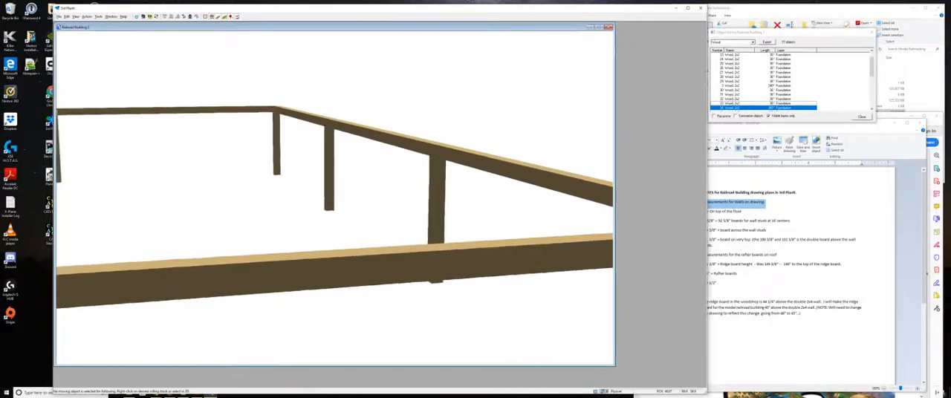
key("Right")
key("Right")
key("Right")
key("Right")
key("Right")
key("Right")
key("Right")
key("Right")
key("Right")
key("Right")
key("Right")
key("Right")
key("Right")
key("Right")
key("Right")
key("Right")
key("Right")
key("Right")
key("Right")
key("Right")
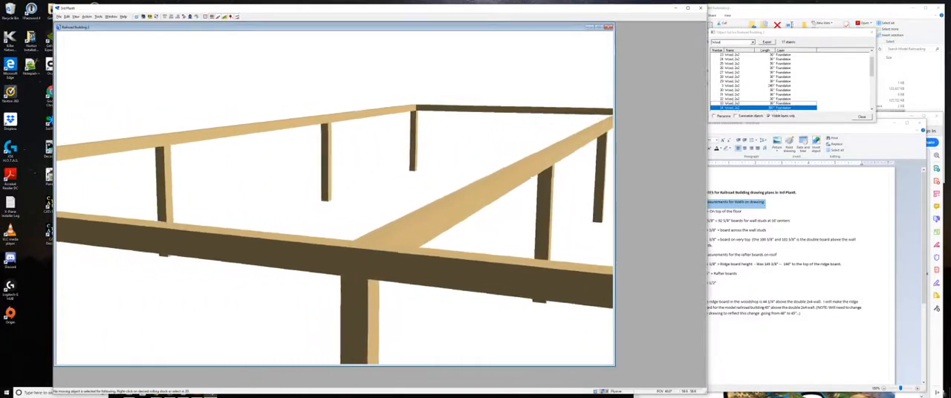
key("Right")
key("Right")
key("Right")
key("Right")
key("Right")
key("Right")
key("Right")
key("Right")
key("Right")
key("Right")
key("Right")
key("Right")
key("Right")
key("Right")
key("Right")
key("Right")
key("Right")
key("Right")
key("Right")
key("Right")
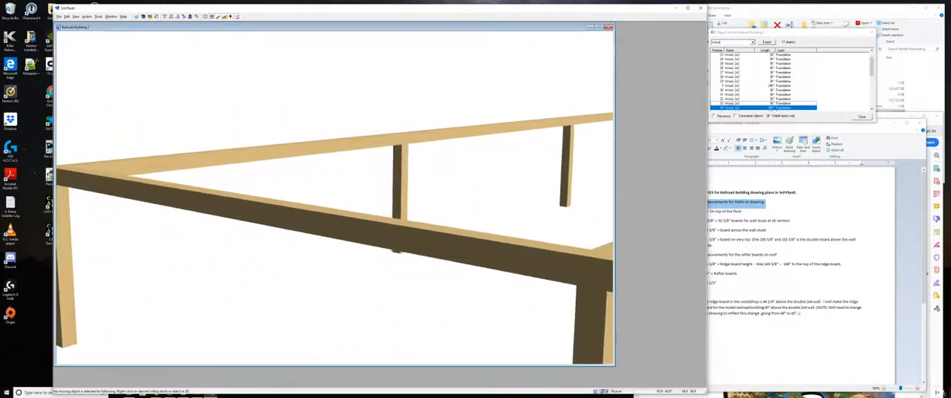
key("Left")
key("Left")
key("Left")
key("Left")
key("Left")
key("Left")
key("Left")
key("Left")
key("Left")
key("Left")
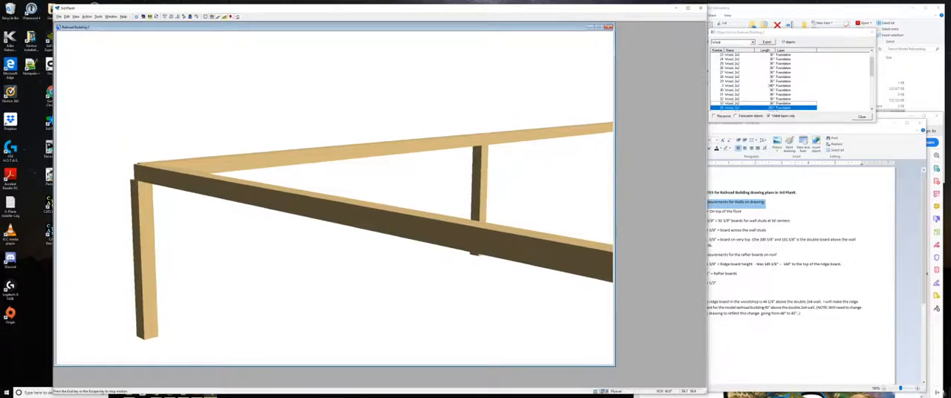
key("Escape")
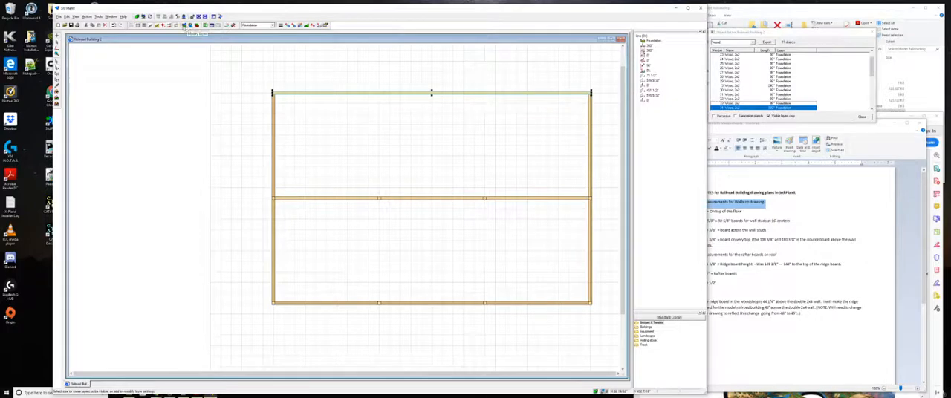
- Make the Floor layer visible together with the Foundation layer
left_click(184, 27)
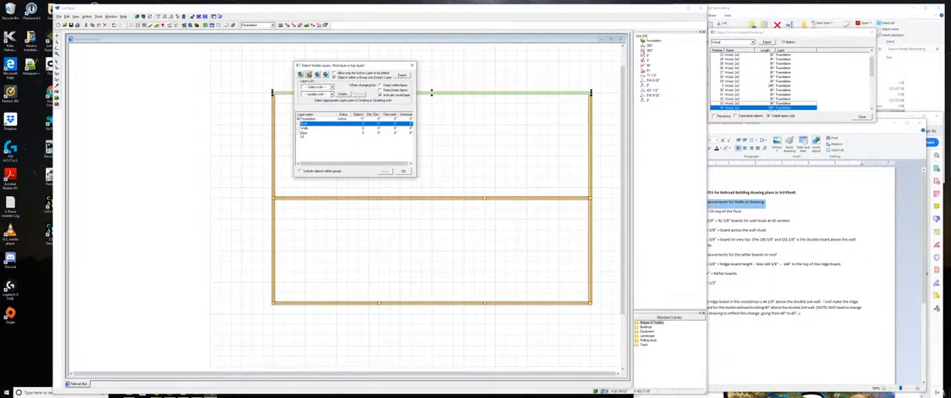
left_click(299, 133)
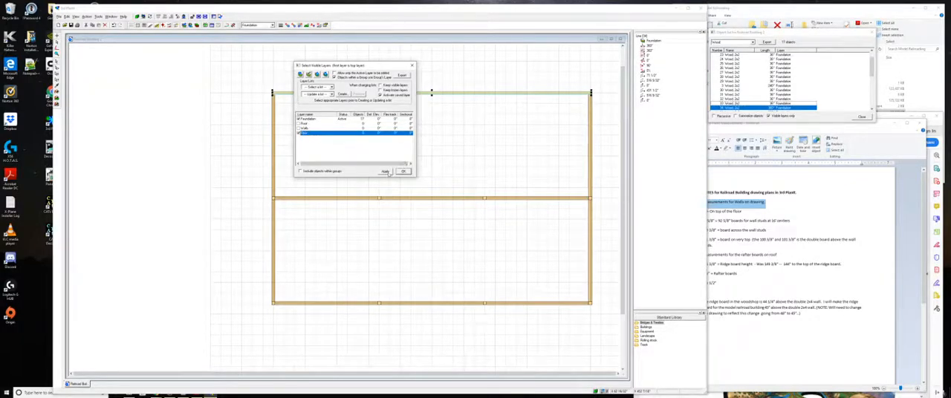
left_click(403, 171)
left_click(406, 173)
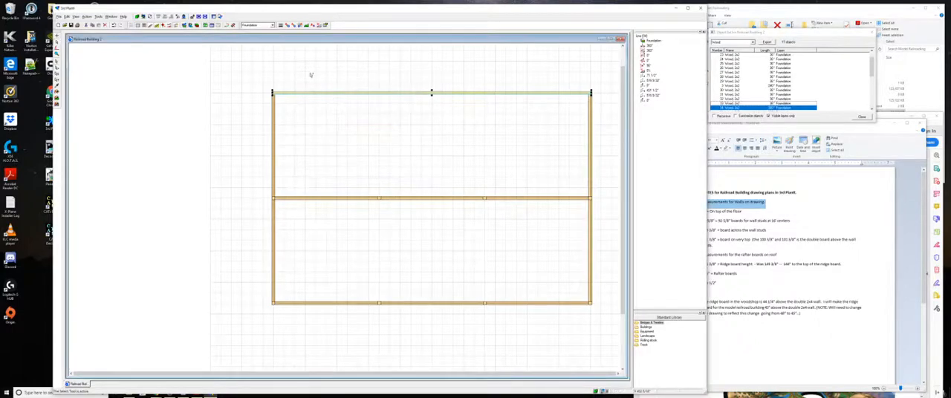
- Make Floor the active layer, and switch the Foundation layer's visibility off and back on
left_click(258, 25)
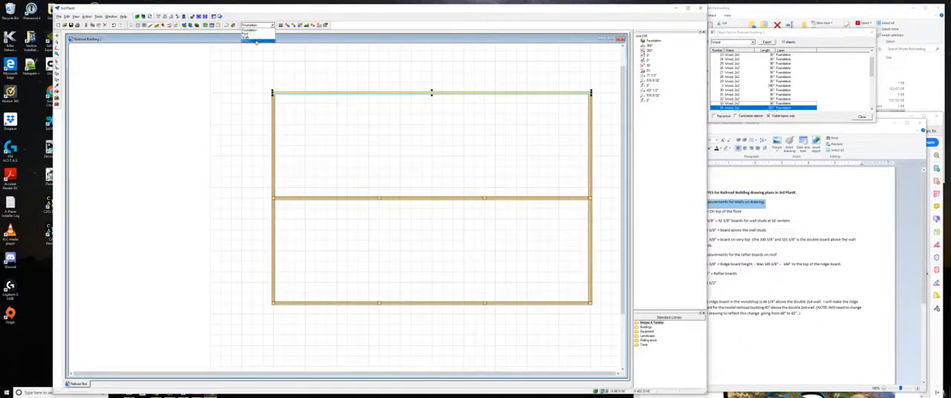
left_click(257, 41)
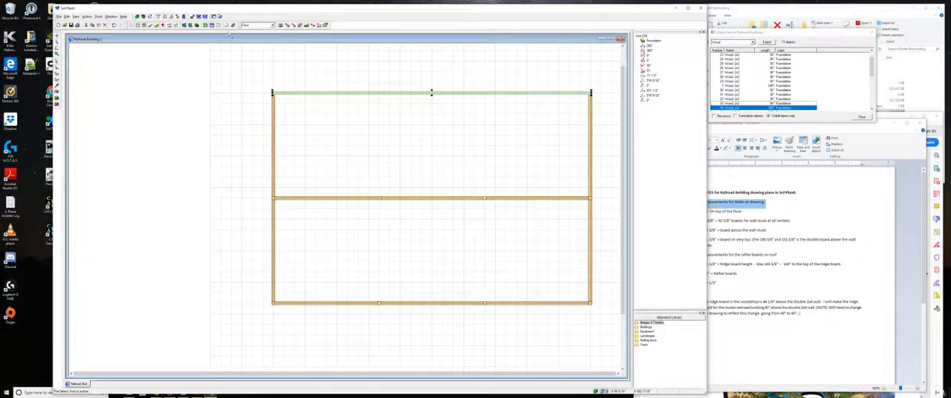
left_click(191, 25)
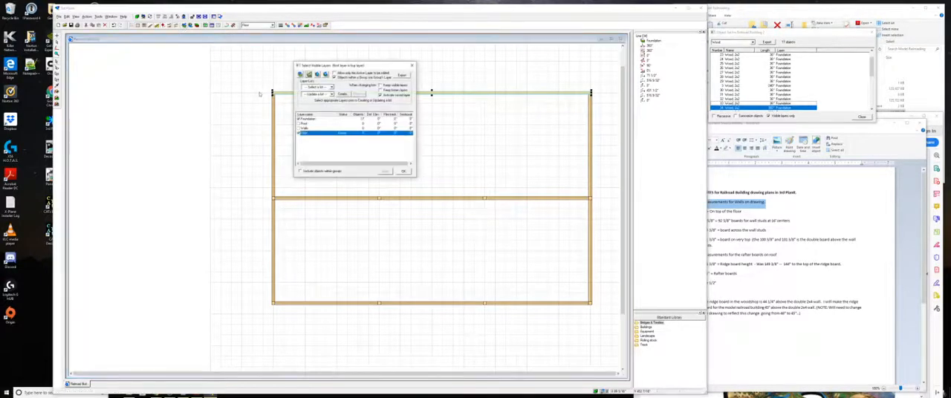
left_click(300, 119)
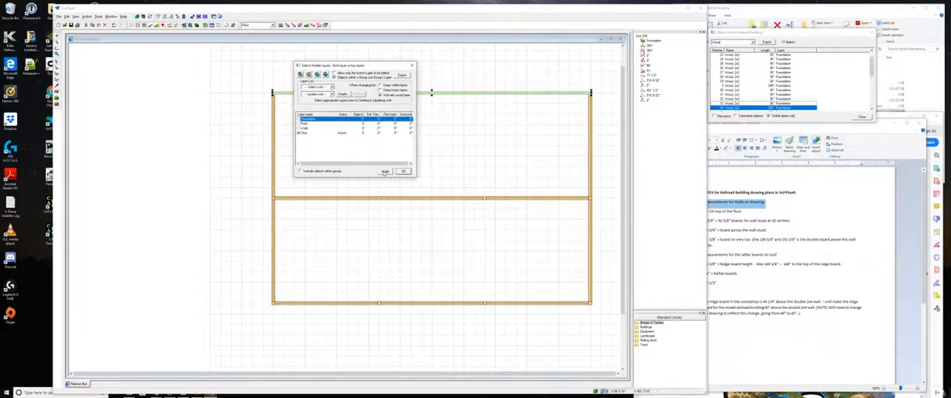
left_click(385, 172)
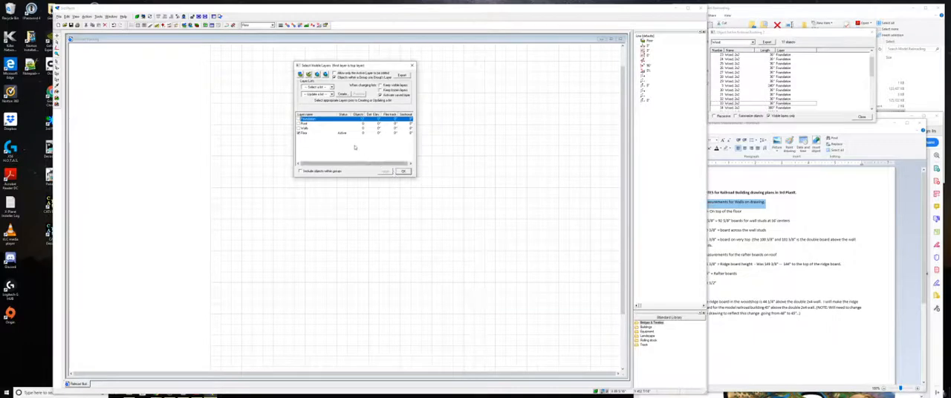
left_click(299, 119)
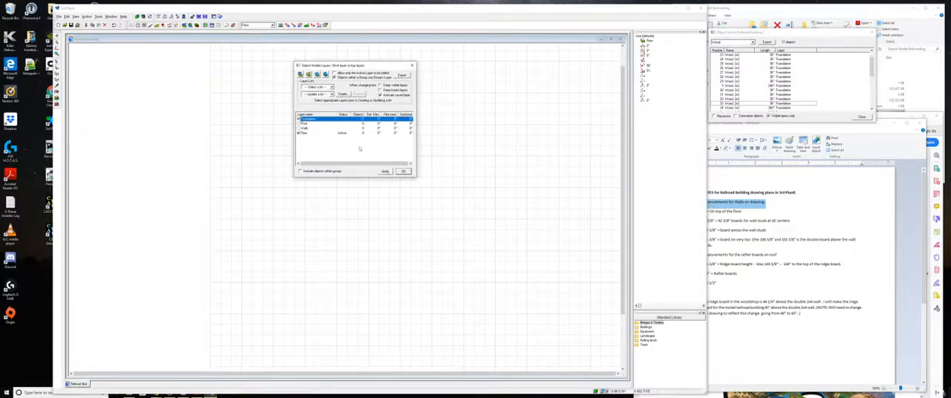
left_click(385, 172)
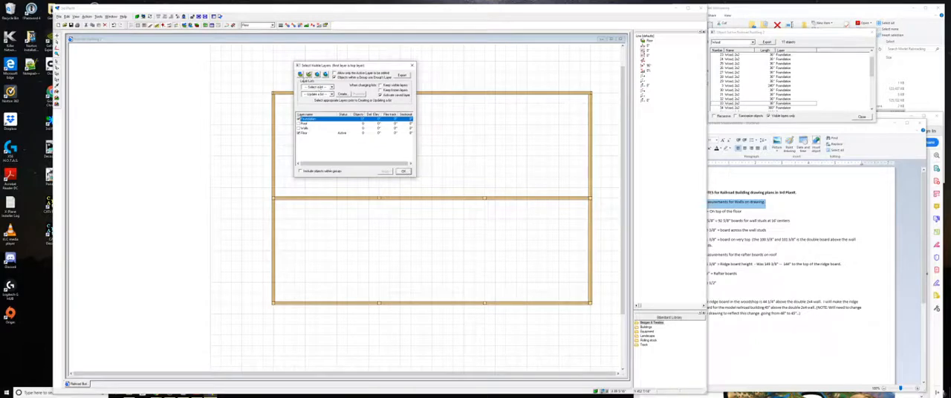
- Create a new visible layer named Markers with blue as its layer color, and apply the layer settings
left_click(301, 74)
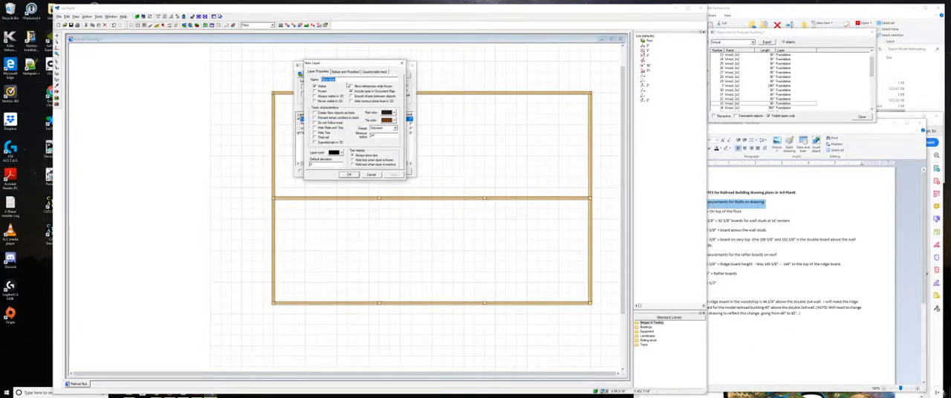
type("W")
left_click(341, 153)
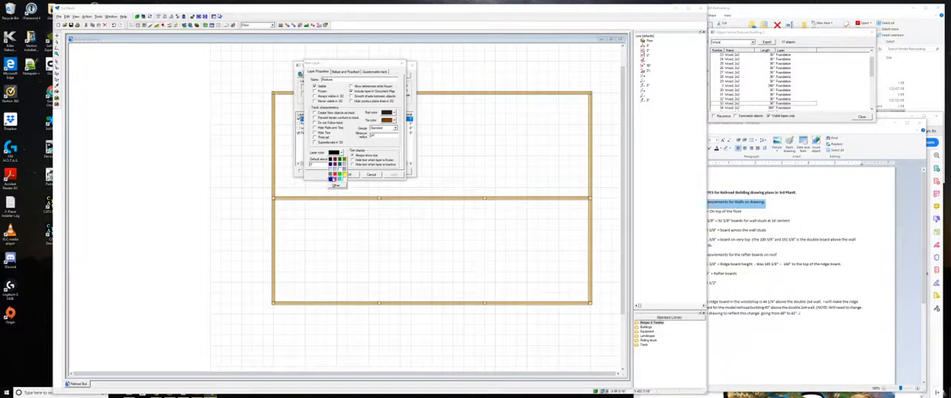
left_click(332, 179)
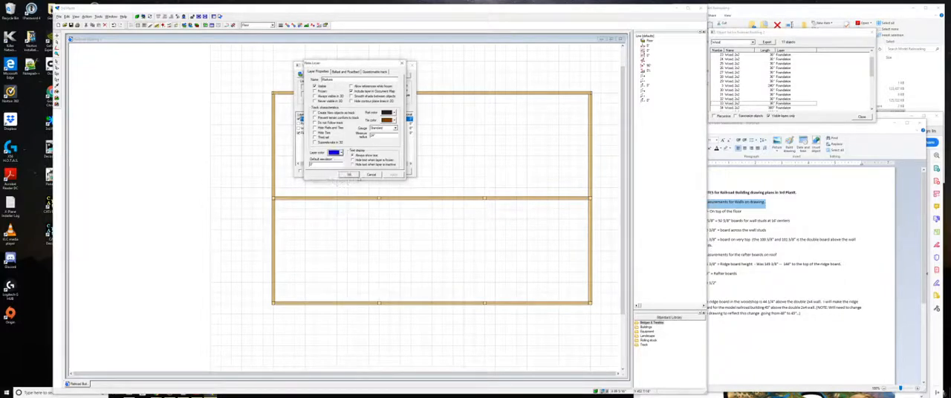
left_click(349, 174)
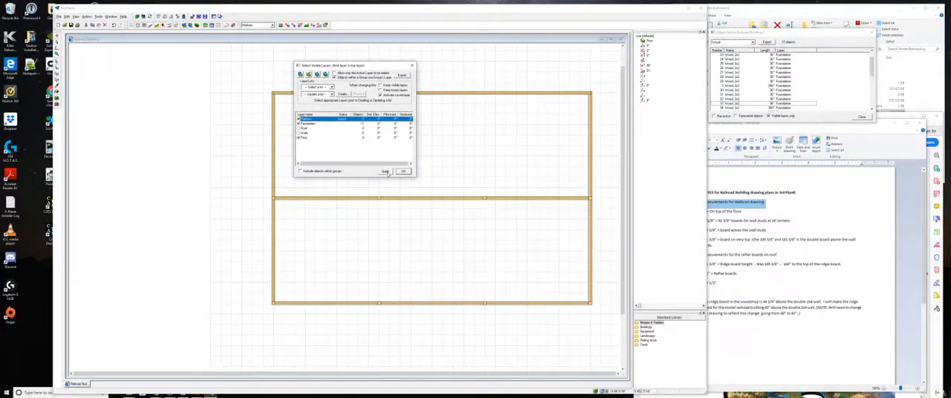
left_click(386, 171)
left_click(404, 172)
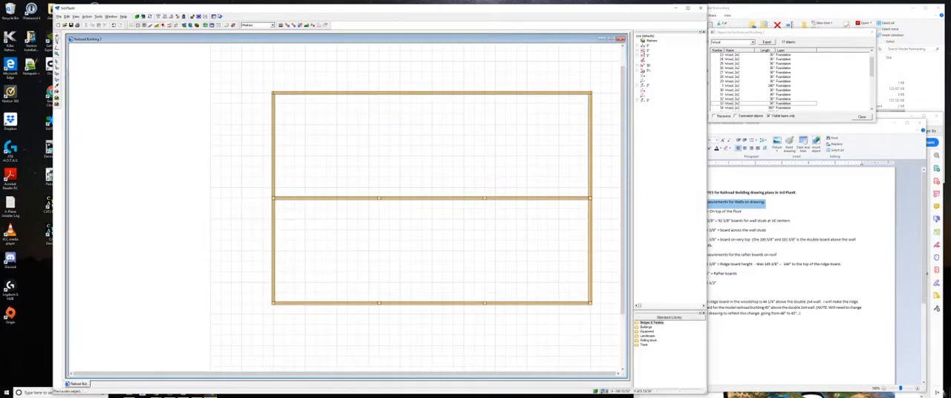
- Draw six points on the Markers layer, just outside both ends of the upper, middle and lower beams
left_click(57, 37)
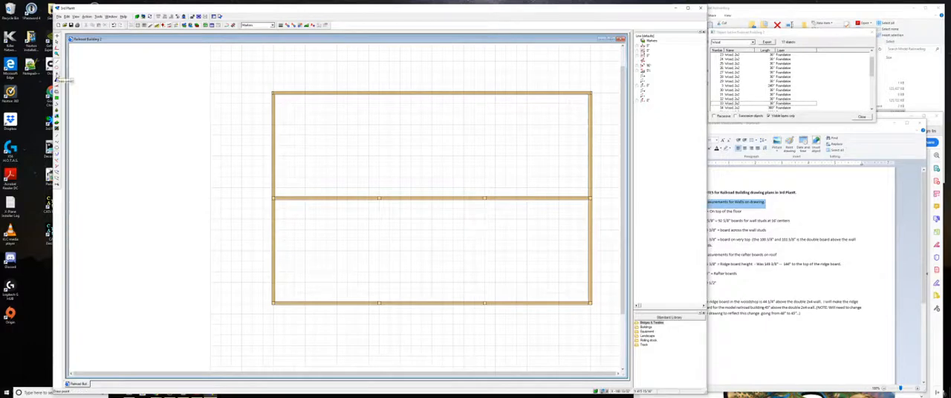
left_click(58, 76)
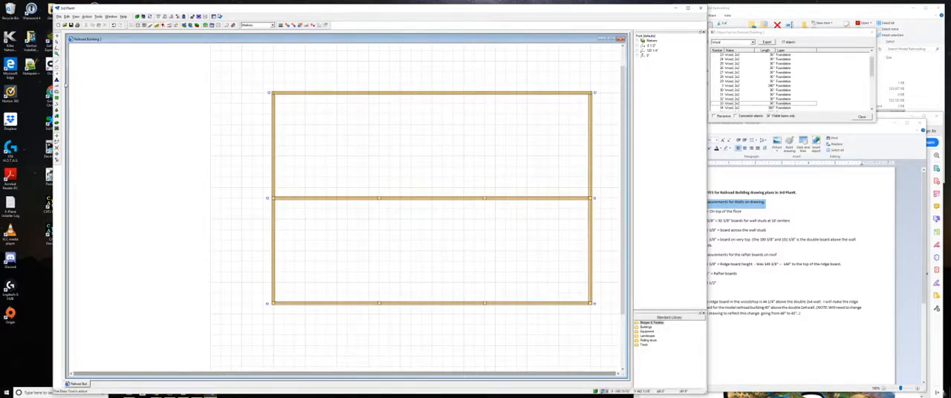
left_click(57, 62)
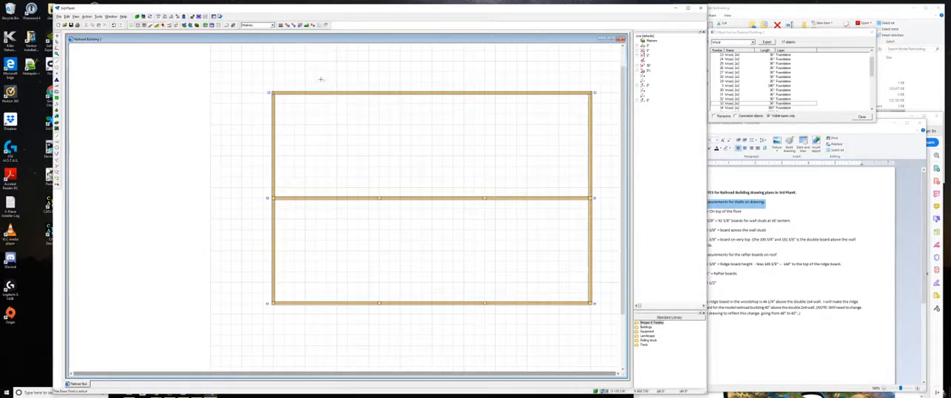
key("Escape")
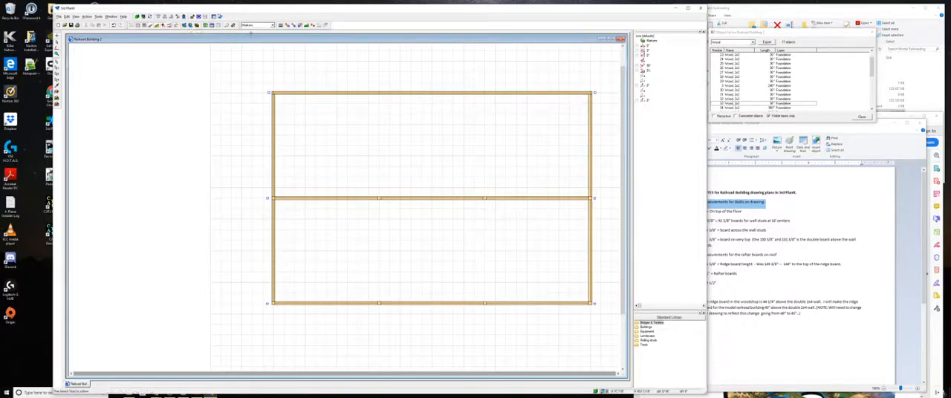
- Hide the Foundation layer, keeping the Markers and Floor layers switched on
left_click(255, 25)
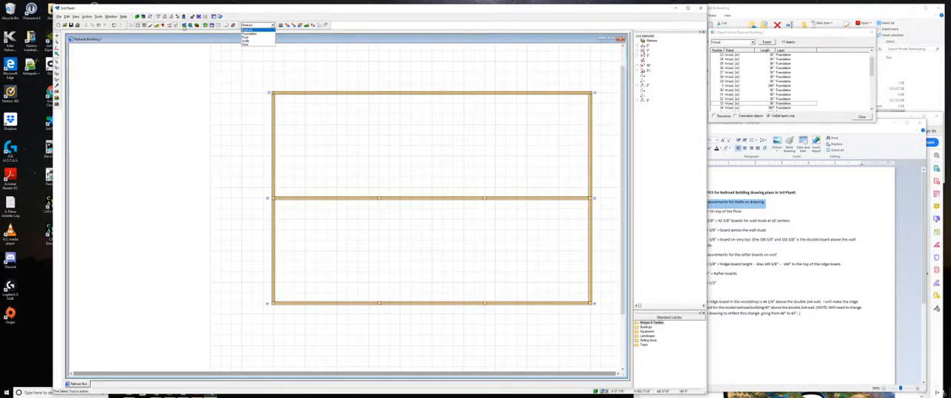
left_click(185, 28)
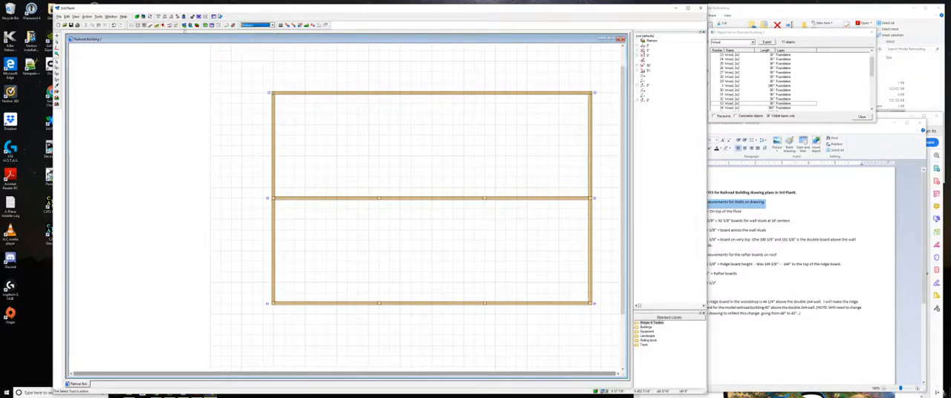
left_click(185, 28)
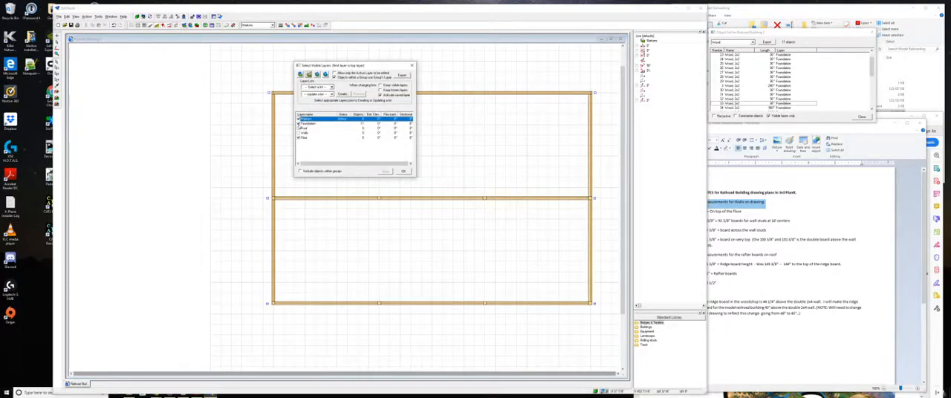
left_click(299, 122)
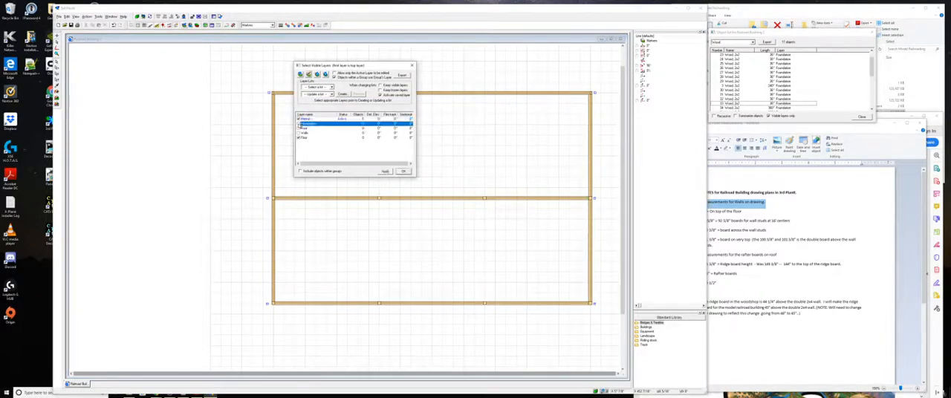
left_click(385, 172)
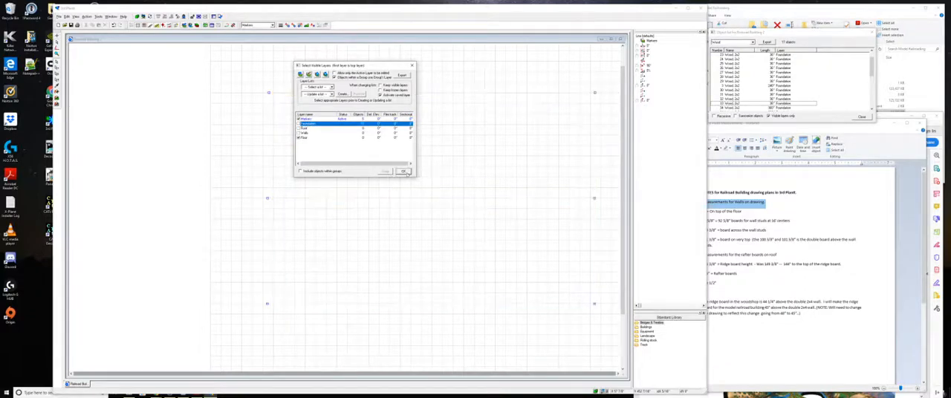
left_click(405, 172)
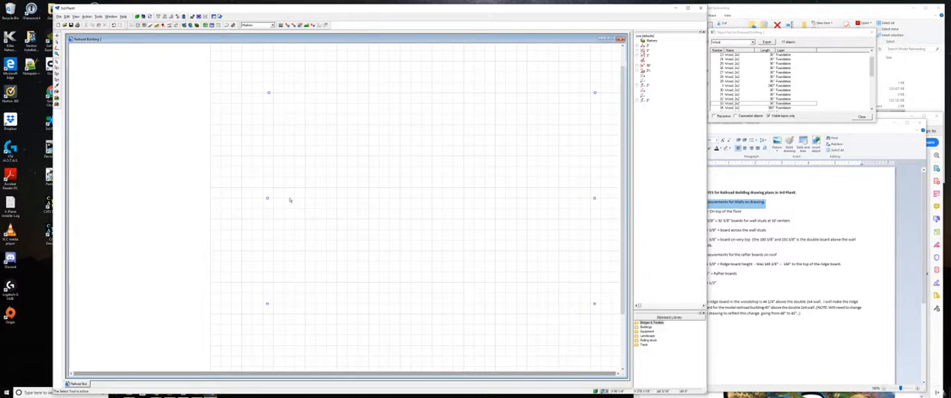
- Try to make the hidden Foundation layer active, declining to make it visible
left_click(255, 26)
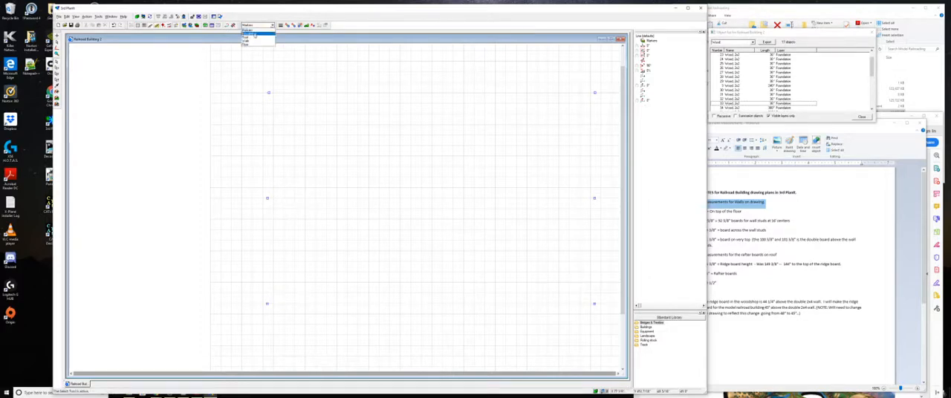
left_click(255, 34)
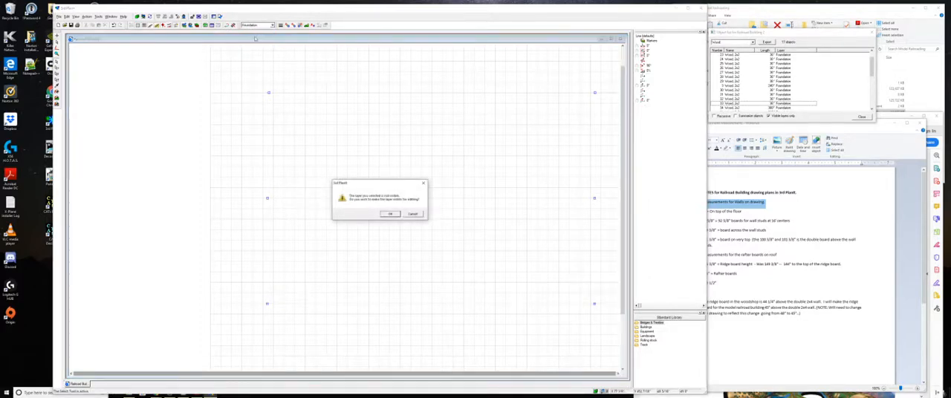
left_click(412, 214)
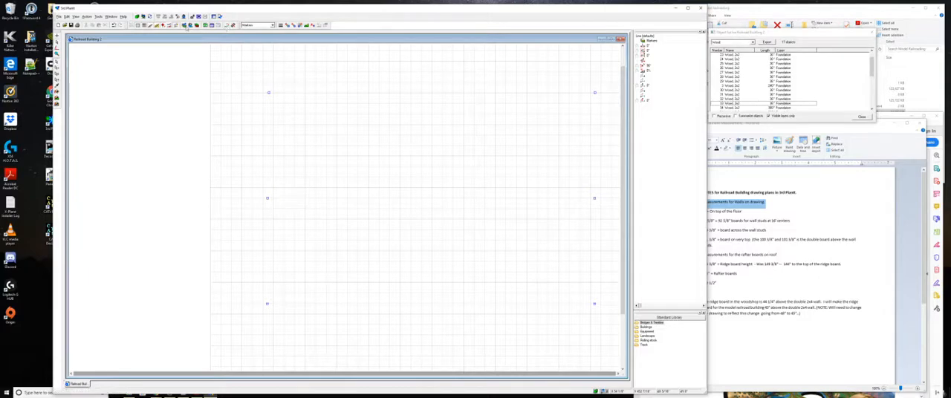
- Make the Foundation layer visible again together with the Markers and Floor layers
left_click(187, 26)
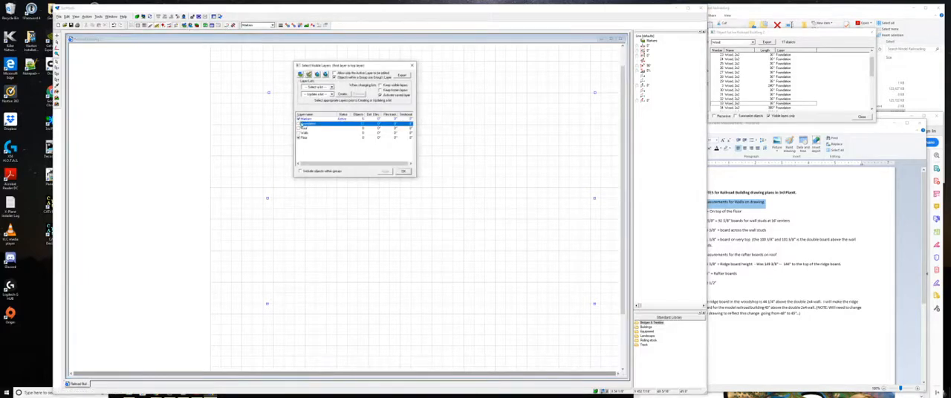
left_click(299, 124)
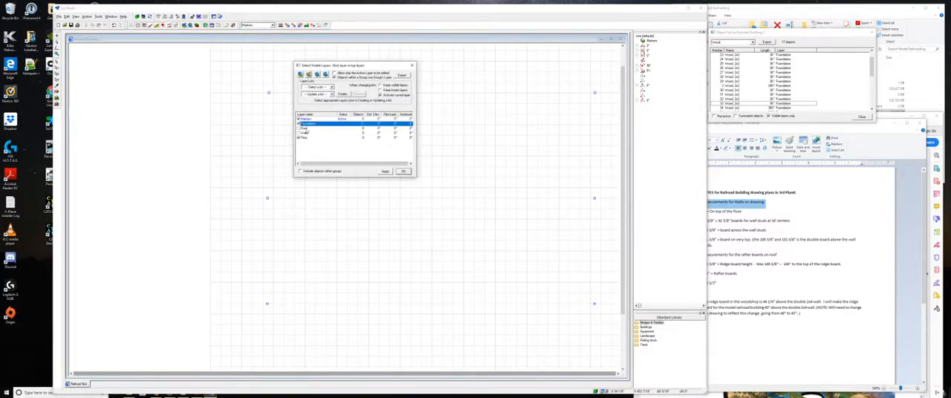
left_click(385, 172)
left_click(403, 172)
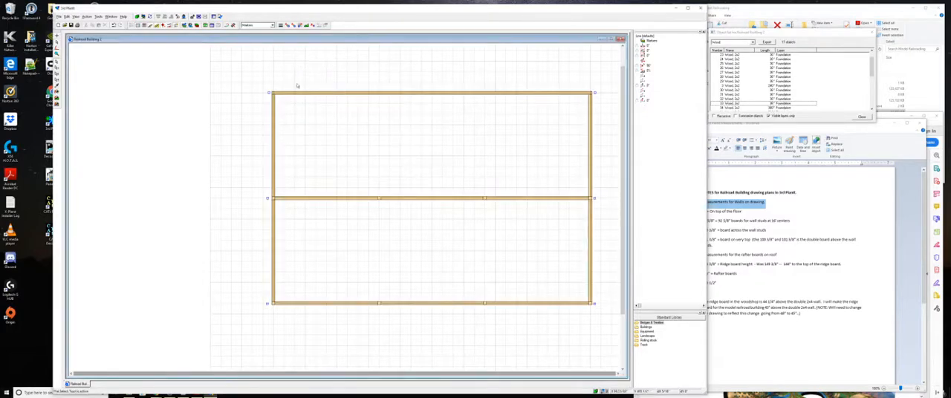
- Make Foundation the active layer
left_click(250, 26)
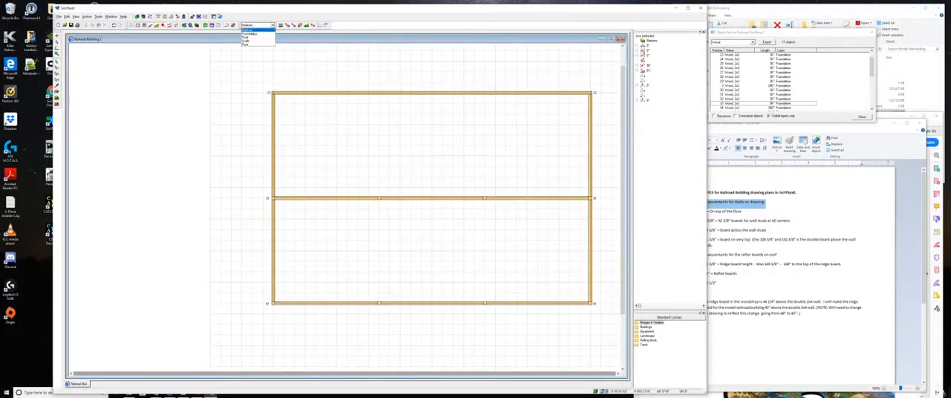
left_click(251, 31)
left_click(253, 26)
left_click(255, 38)
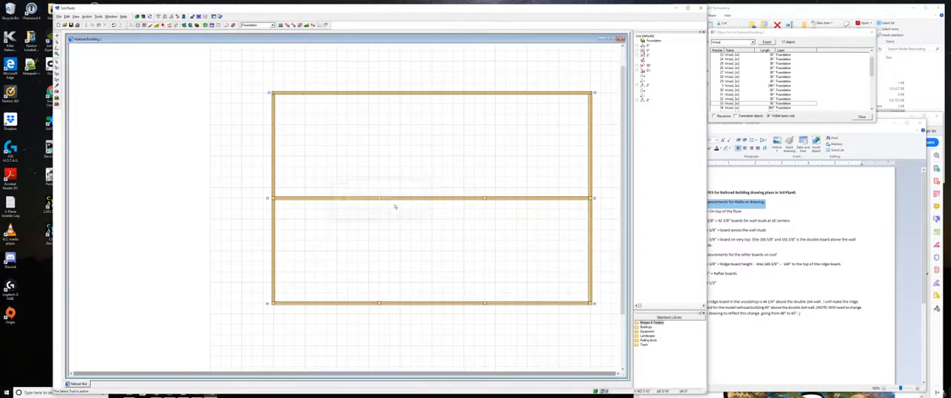
left_click(414, 214)
- Try to make the hidden Roof and Walls layers active in turn, declining to make either visible
left_click(272, 26)
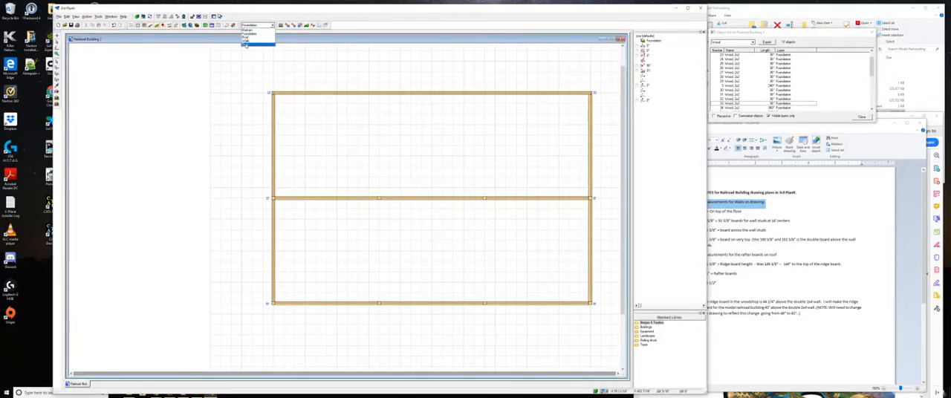
left_click(254, 41)
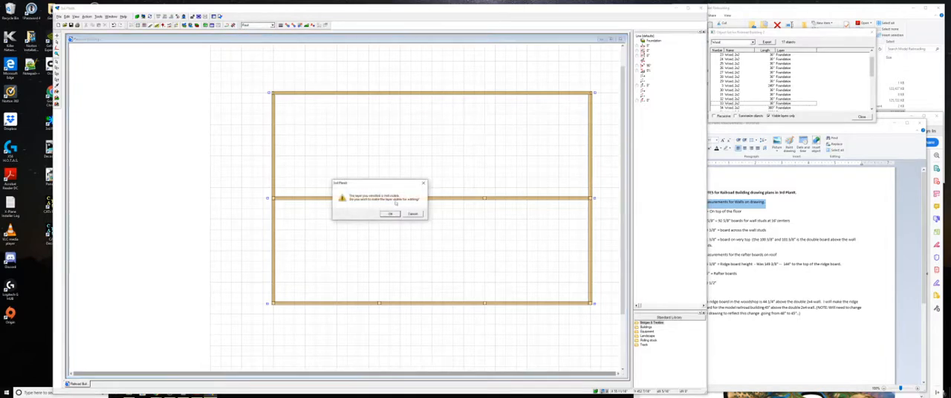
left_click(412, 214)
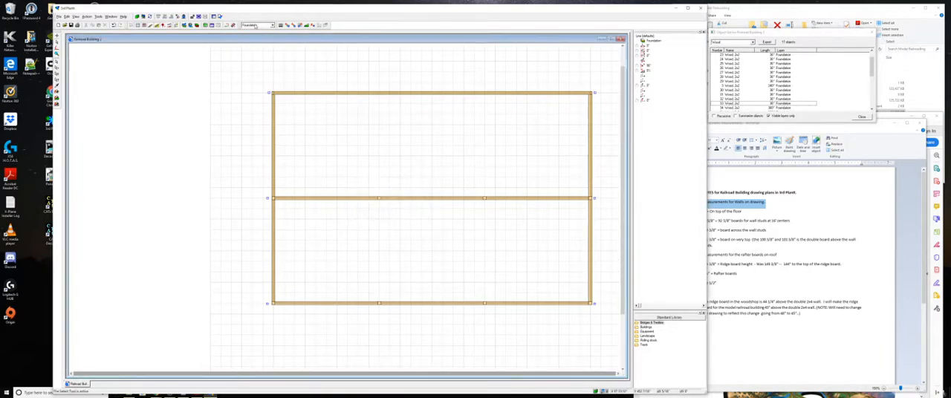
left_click(257, 26)
left_click(259, 41)
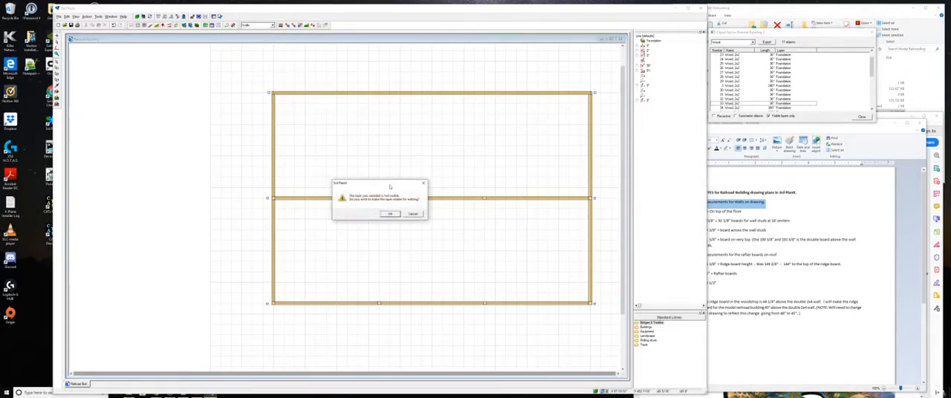
left_click(412, 214)
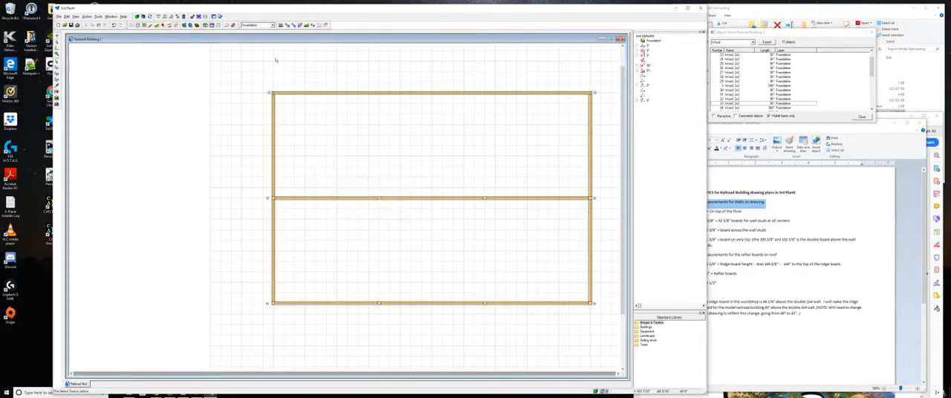
- Make Floor the active layer for new objects
left_click(258, 26)
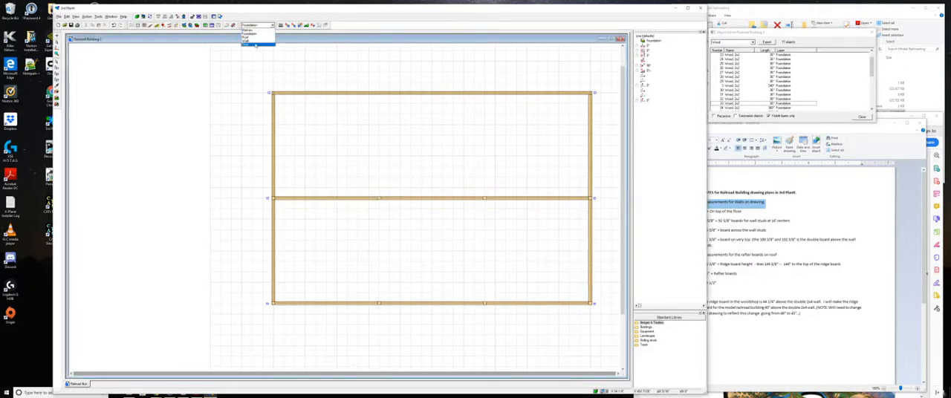
left_click(255, 45)
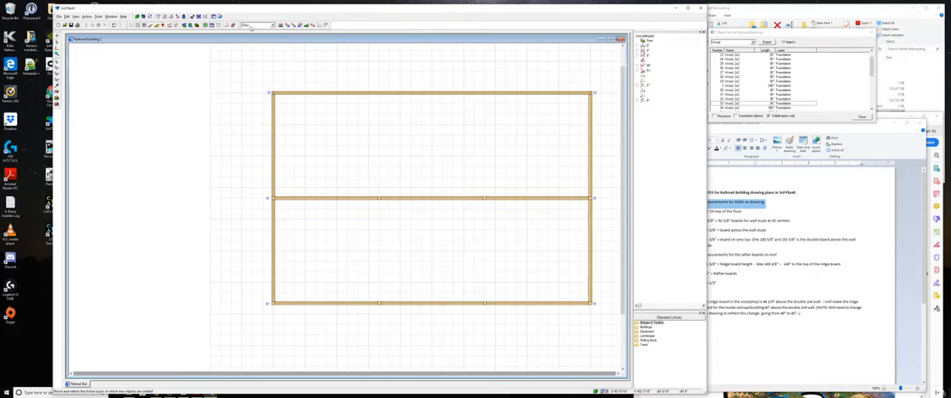